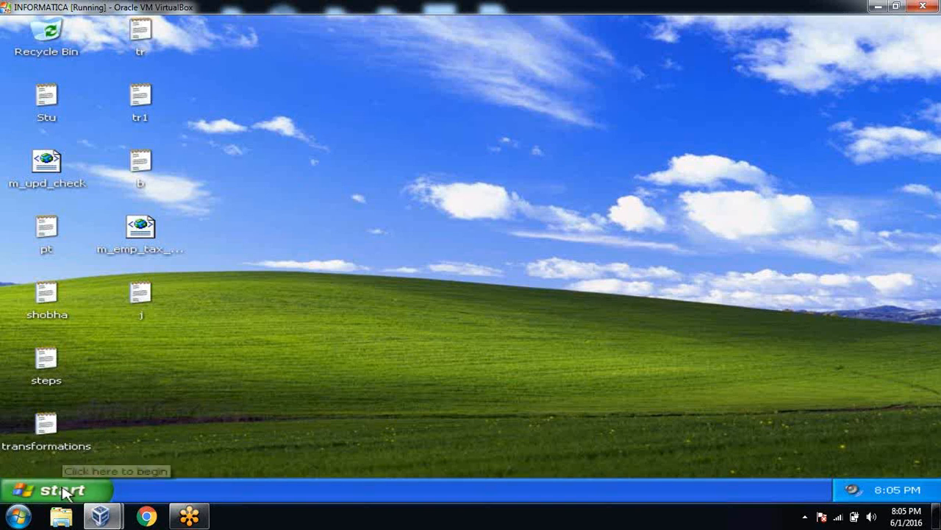
Step: Refresh the Windows XP desktop from its right-click menu
{"action": "right_click", "coordinate": [301, 215]}
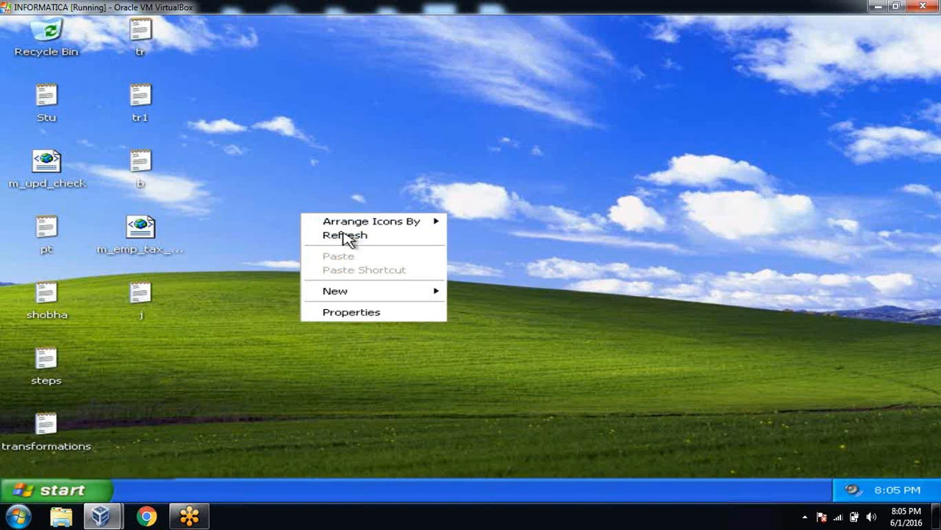
{"action": "key", "text": "super"}
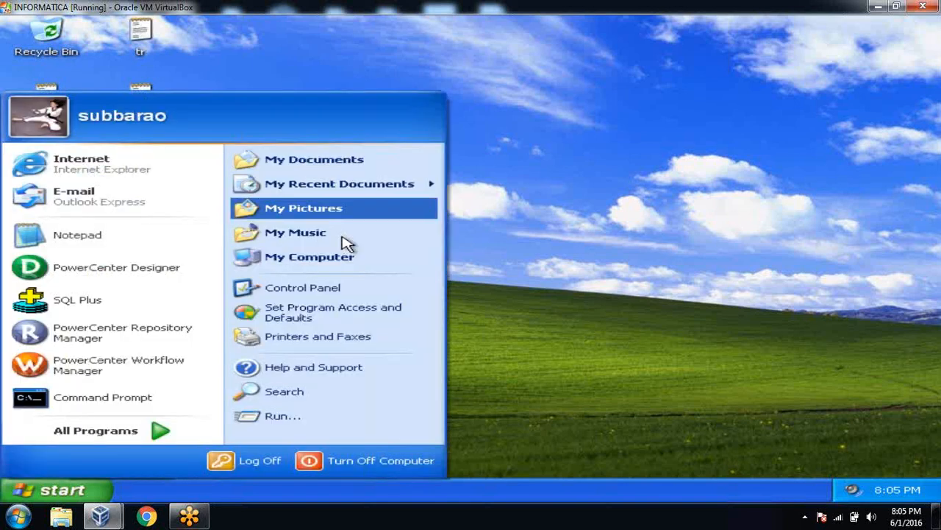
{"action": "right_click", "coordinate": [572, 129]}
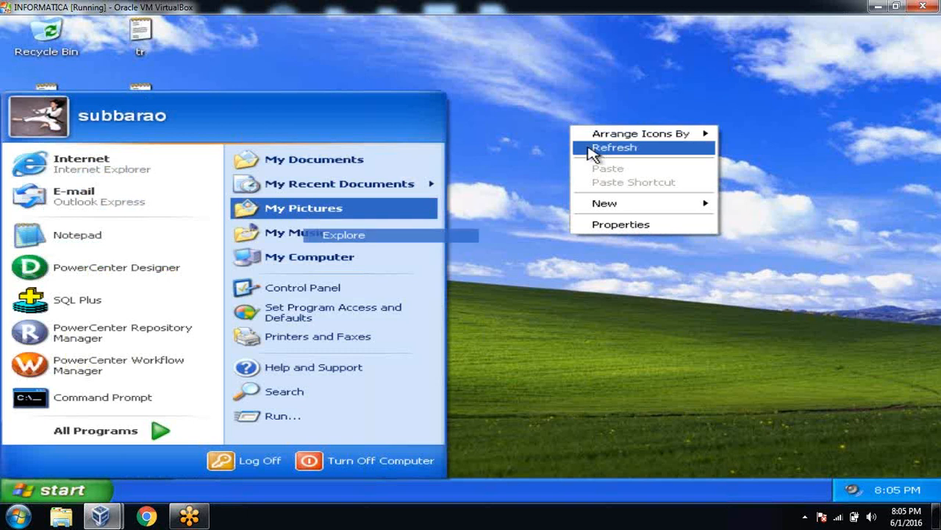
{"action": "left_click", "coordinate": [592, 148]}
{"action": "right_click", "coordinate": [576, 123]}
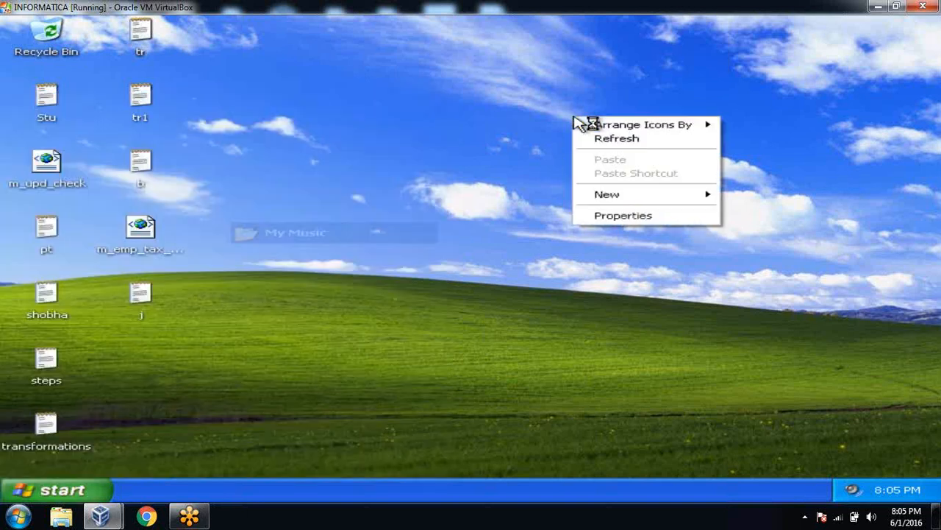
{"action": "left_click", "coordinate": [602, 140]}
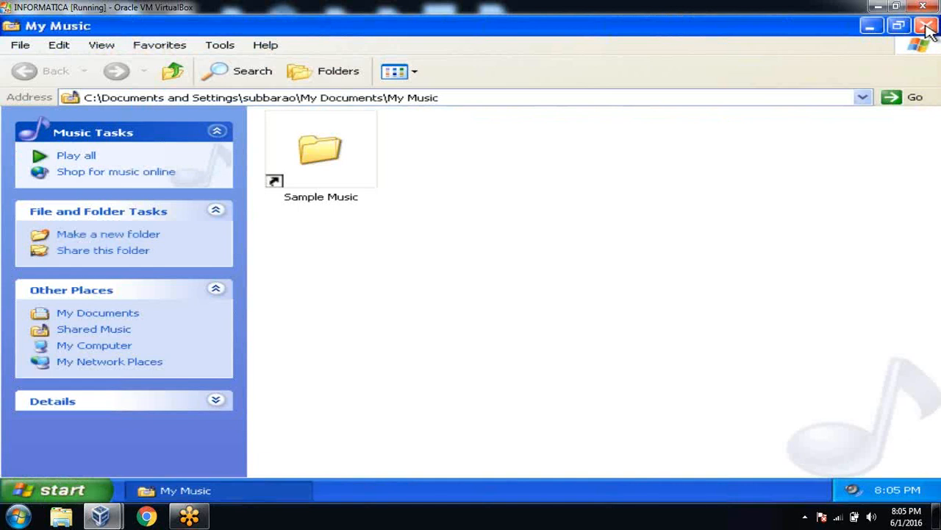
Step: Close the My Music and My Pictures windows and bring up the Start menu
{"action": "left_click", "coordinate": [928, 34]}
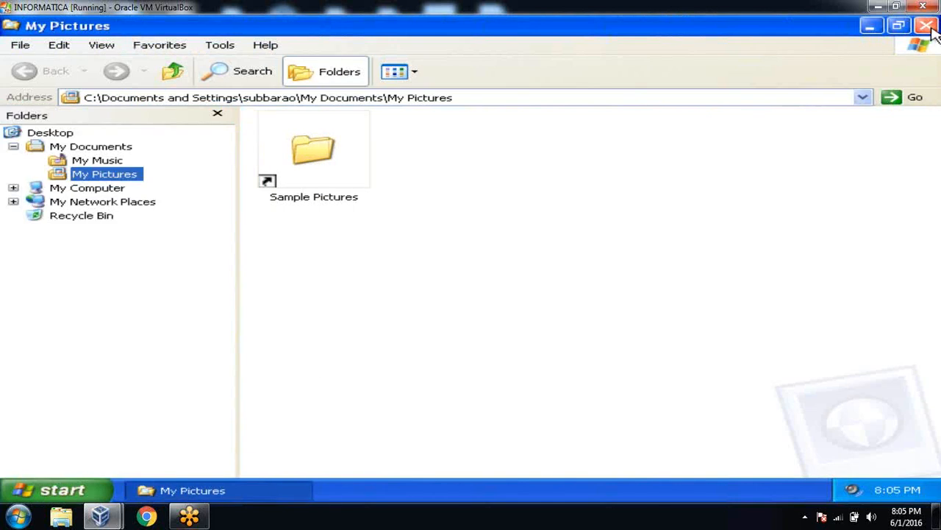
{"action": "left_click", "coordinate": [927, 26]}
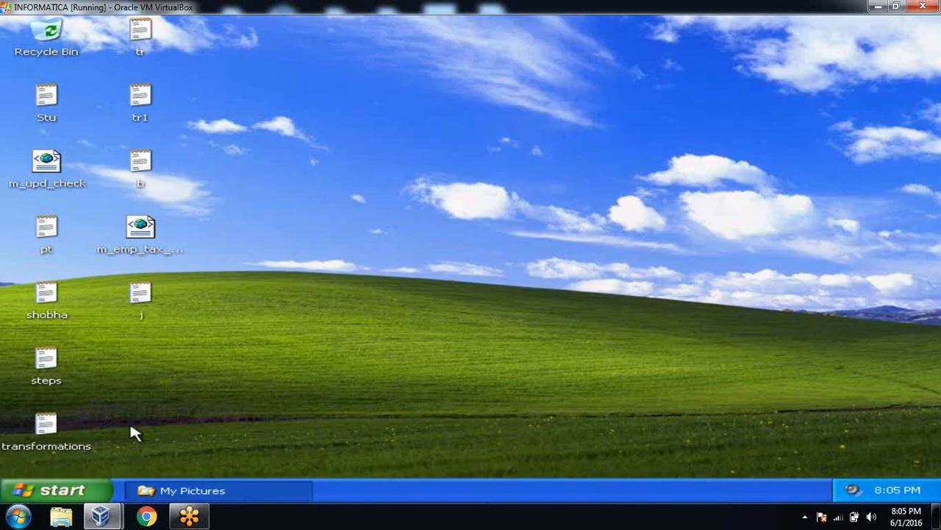
{"action": "left_click", "coordinate": [94, 486]}
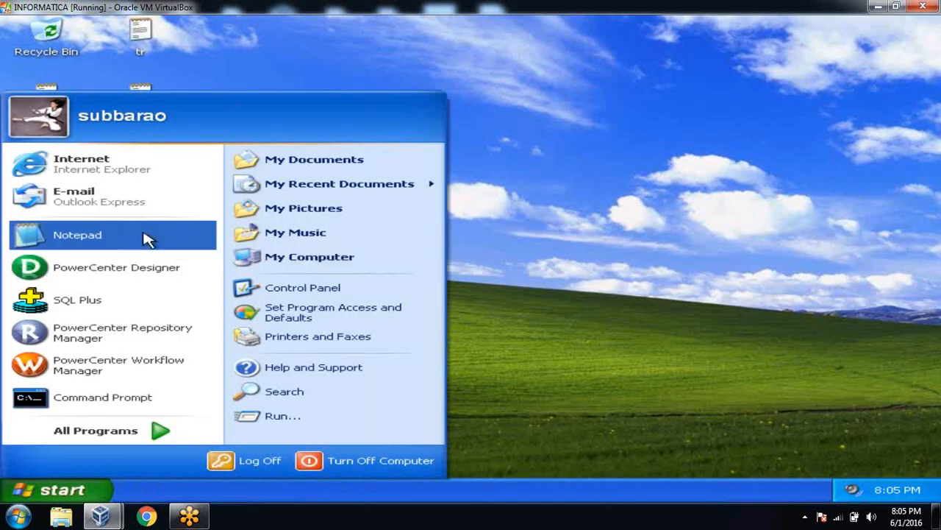
Step: Launch Notepad and type the heading 'Mapping Parameters and variables' underlined with a row of dashes
{"action": "left_click", "coordinate": [144, 233]}
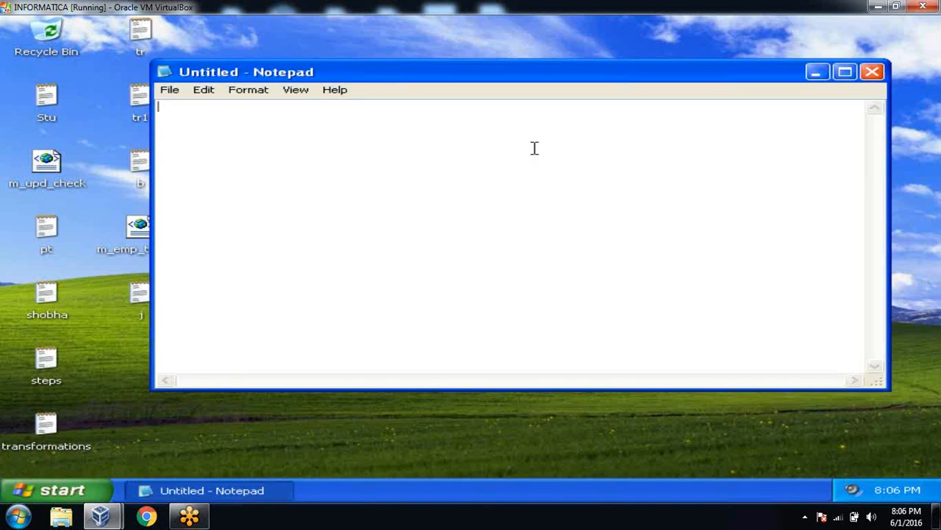
{"action": "type", "text": "Mapping Parameter"}
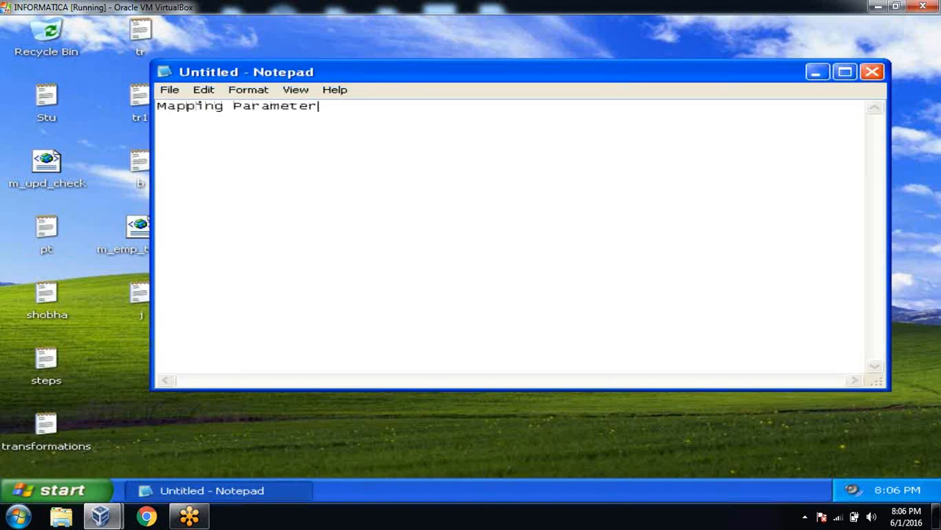
{"action": "type", "text": "s and variablse"}
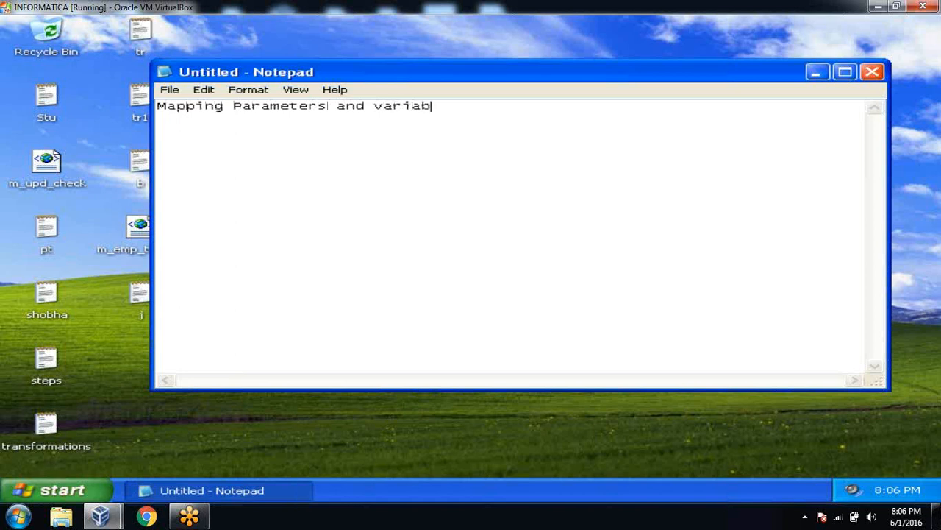
{"action": "key", "text": "BackSpace"}
{"action": "key", "text": "BackSpace"}
{"action": "type", "text": "es"}
{"action": "key", "text": "Return"}
{"action": "type", "text": "--------------------------------"}
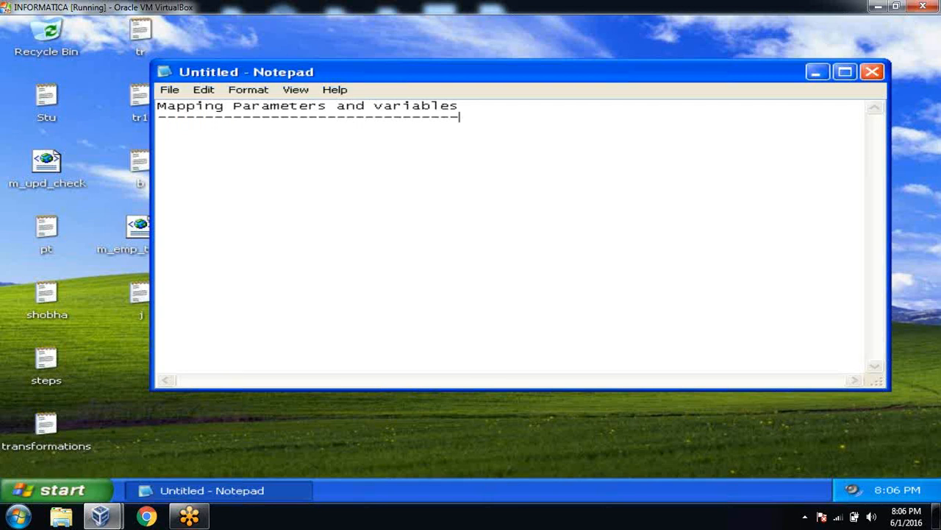
{"action": "key", "text": "Return"}
{"action": "key", "text": "Return"}
Step: List $$DISCOUNT and $$TAX on separate lines, dismiss the update balloon, and minimize Notepad
{"action": "type", "text": "$$"}
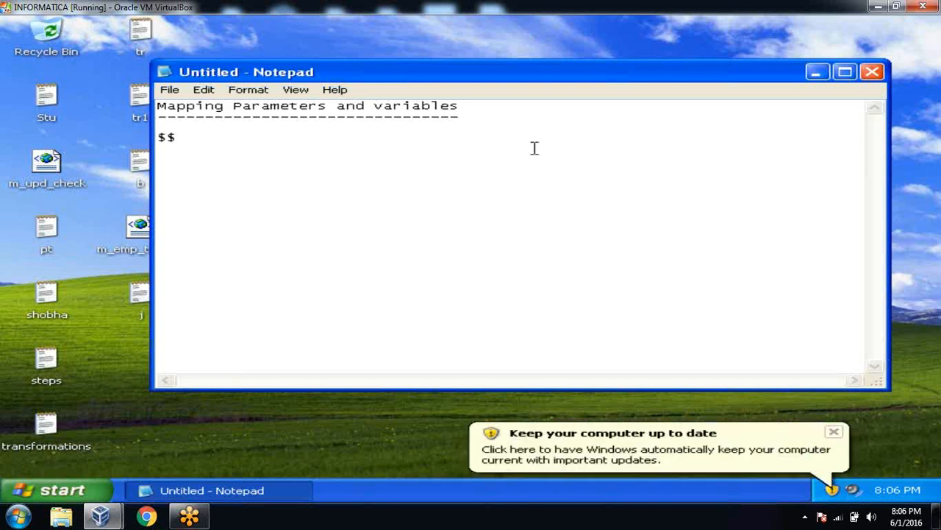
{"action": "type", "text": "DISCOUNT"}
{"action": "key", "text": "Return"}
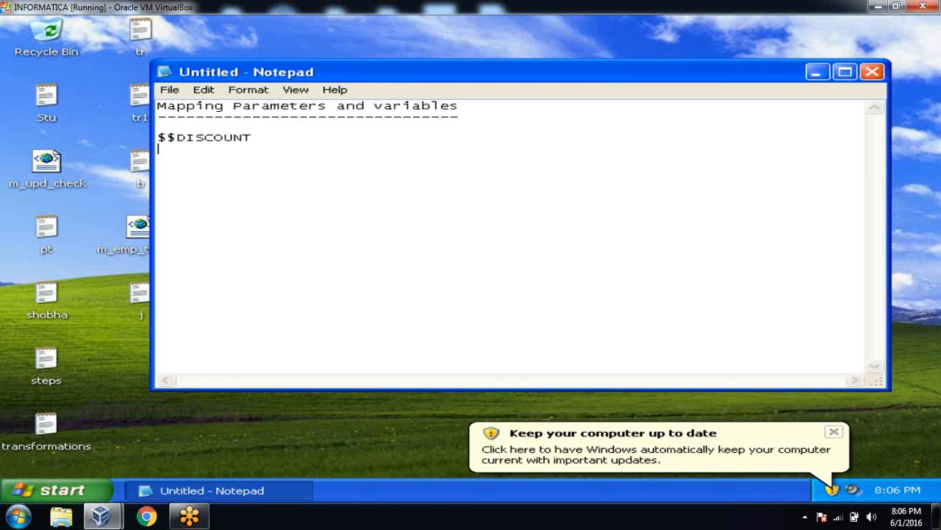
{"action": "type", "text": "$$TAX"}
{"action": "left_click", "coordinate": [834, 432]}
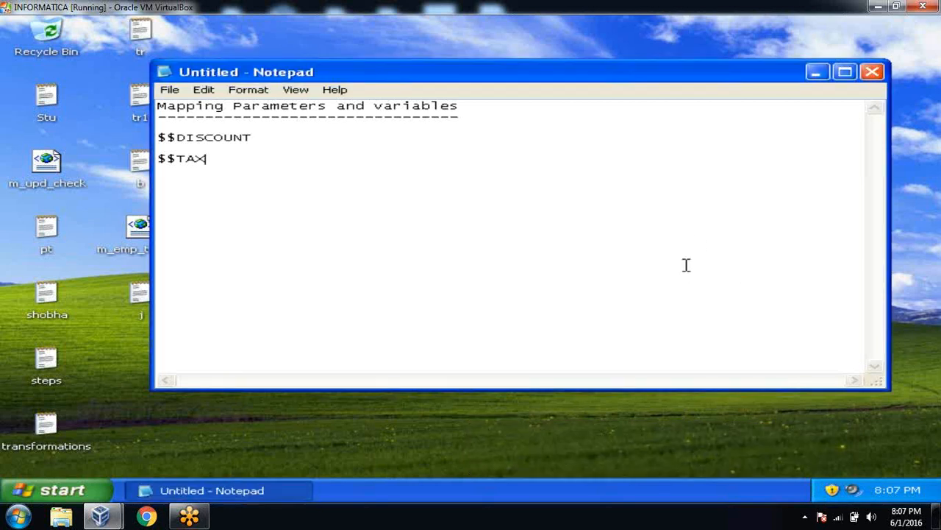
{"action": "left_click", "coordinate": [816, 71]}
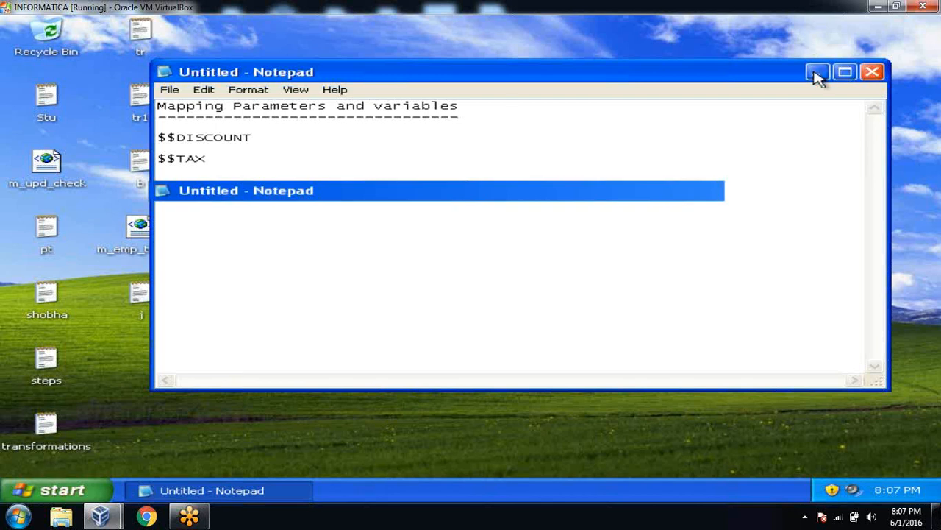
Step: Launch SQL Plus from the Oracle - OraDb10g_home1 menu and log on as the system user
{"action": "left_click", "coordinate": [79, 491]}
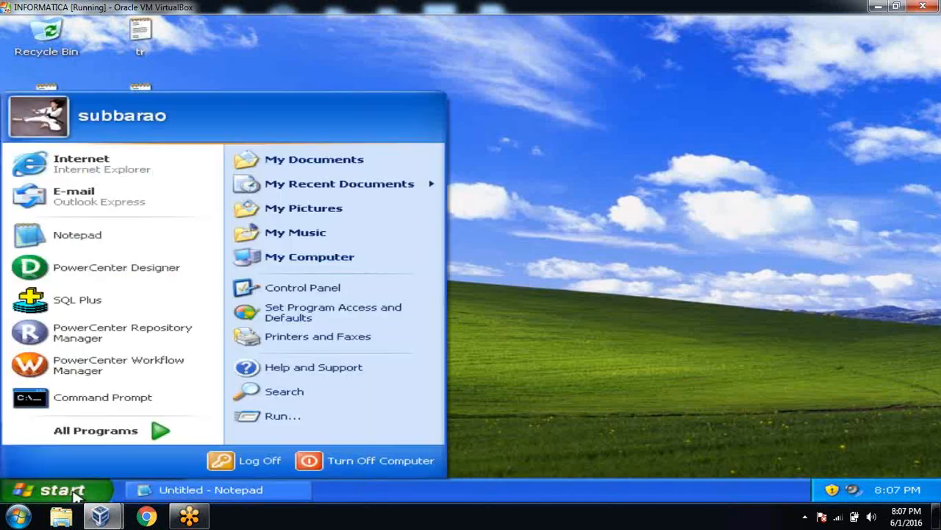
{"action": "left_click", "coordinate": [117, 434]}
{"action": "mouse_move", "coordinate": [331, 420]}
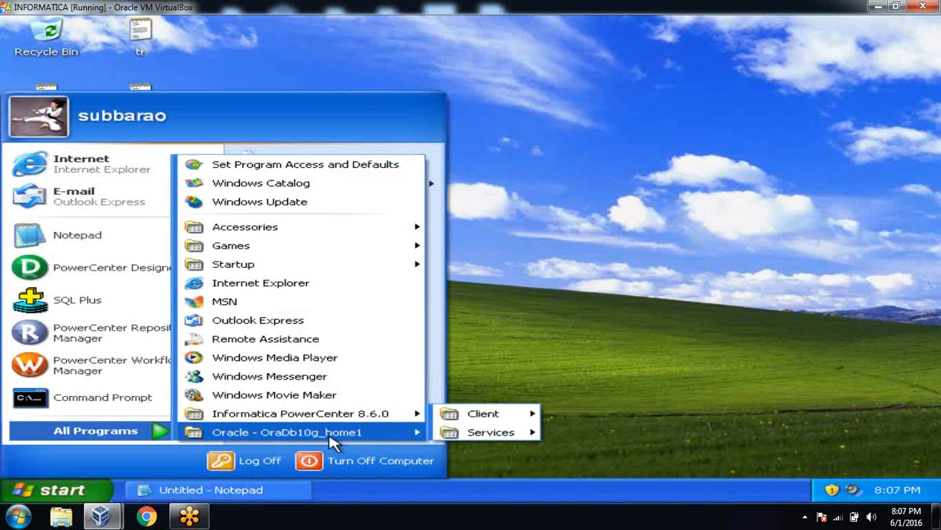
{"action": "mouse_move", "coordinate": [331, 439]}
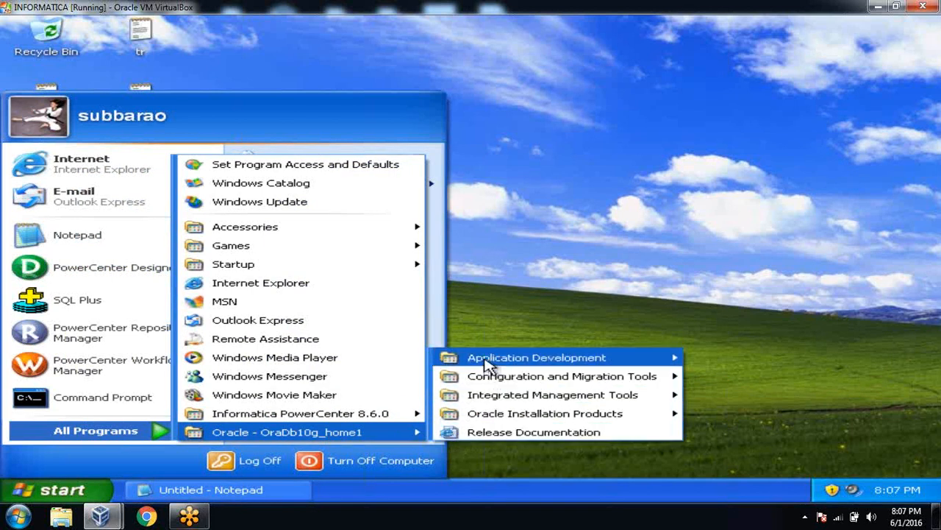
{"action": "mouse_move", "coordinate": [487, 368]}
{"action": "left_click", "coordinate": [354, 473]}
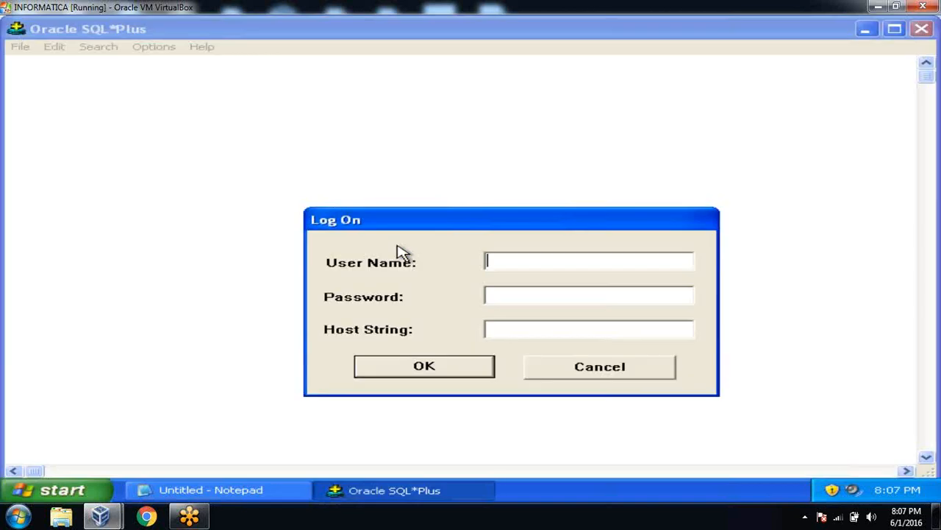
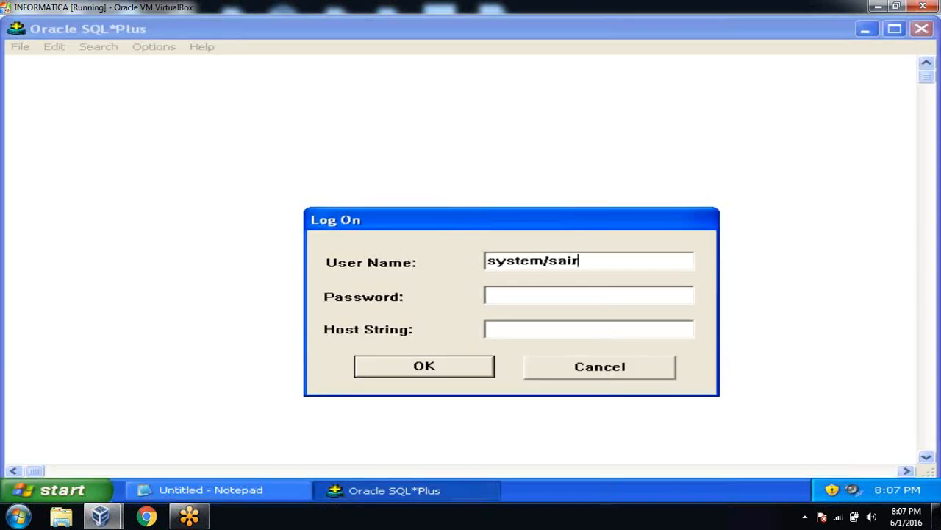
{"action": "key", "text": "Return"}
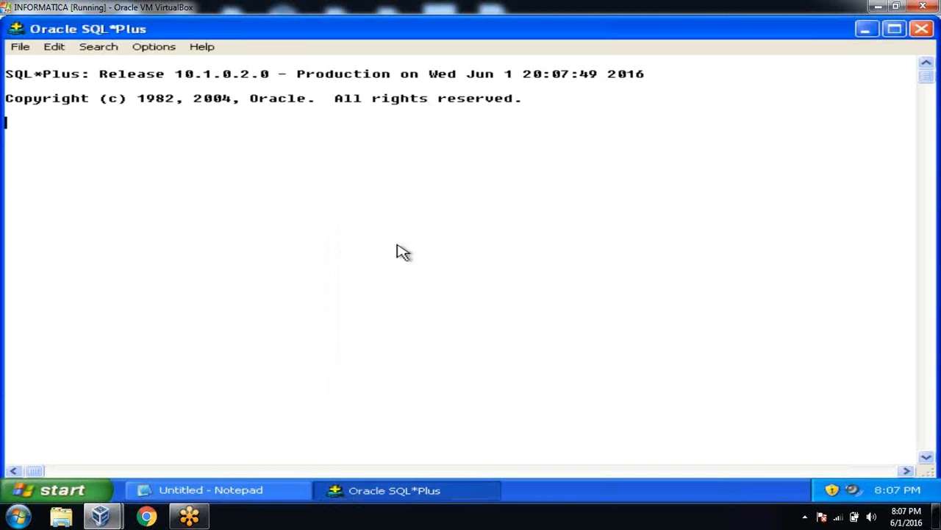
Step: Connect to the source schema and list its tables with 'select *from tab;'
{"action": "type", "text": "con"}
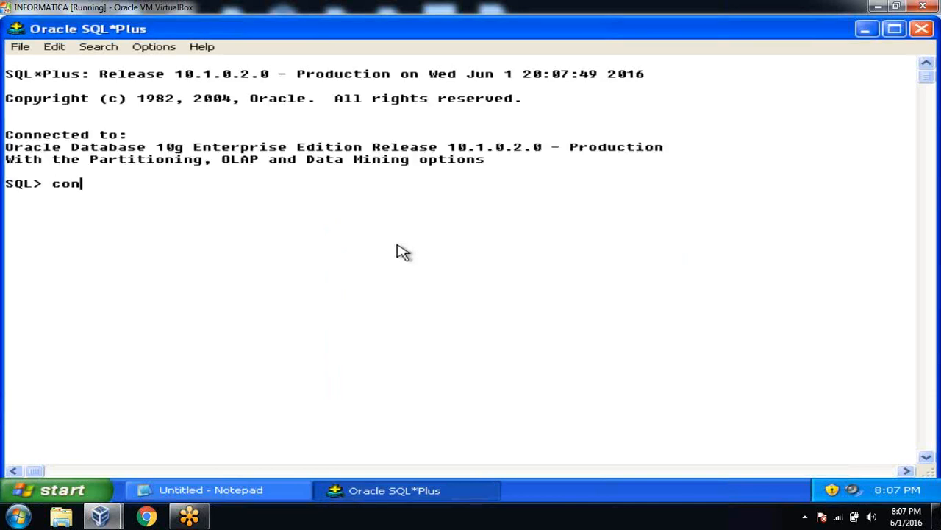
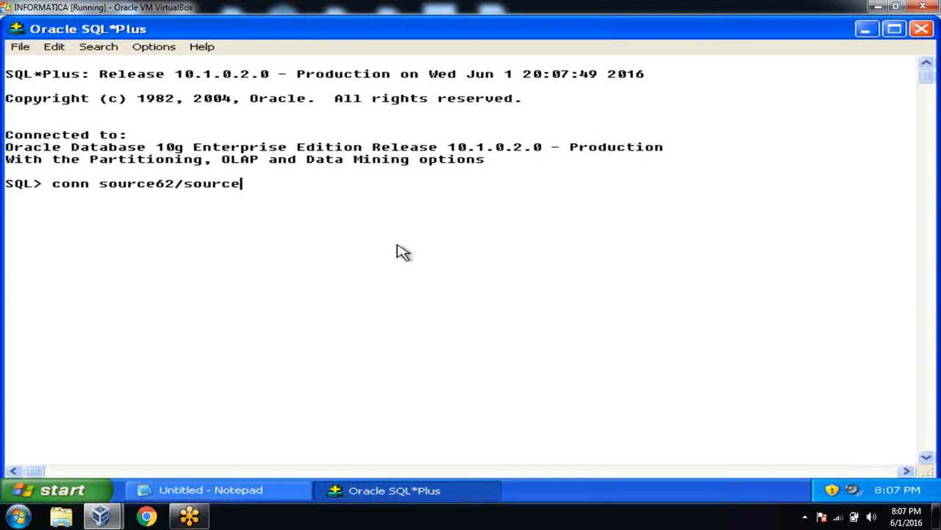
{"action": "key", "text": "Return"}
{"action": "type", "text": "ss"}
{"action": "key", "text": "BackSpace"}
{"action": "type", "text": "elec"}
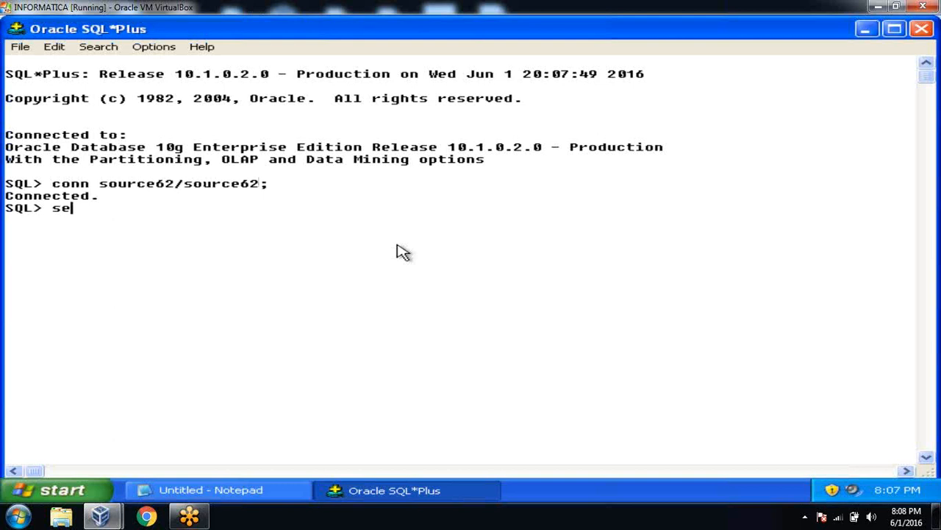
{"action": "type", "text": "t *fro"}
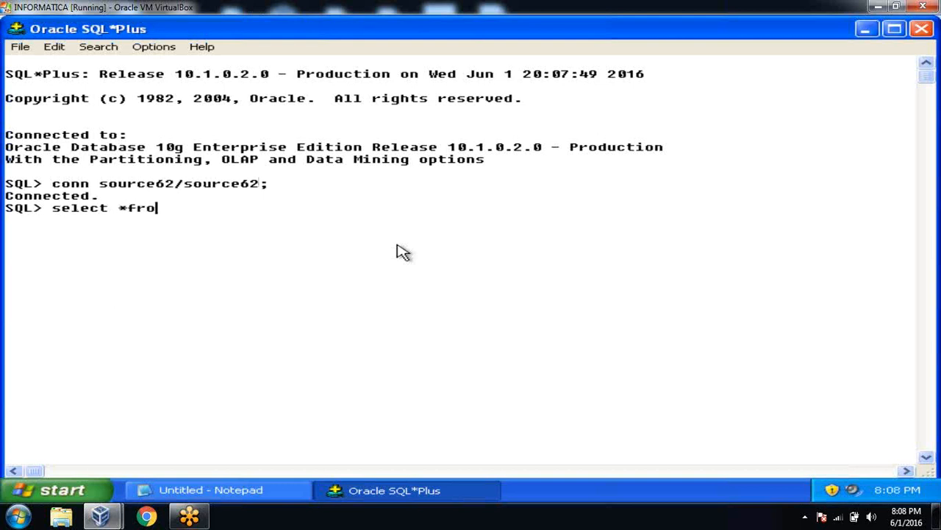
{"action": "type", "text": "m tab;"}
{"action": "key", "text": "Return"}
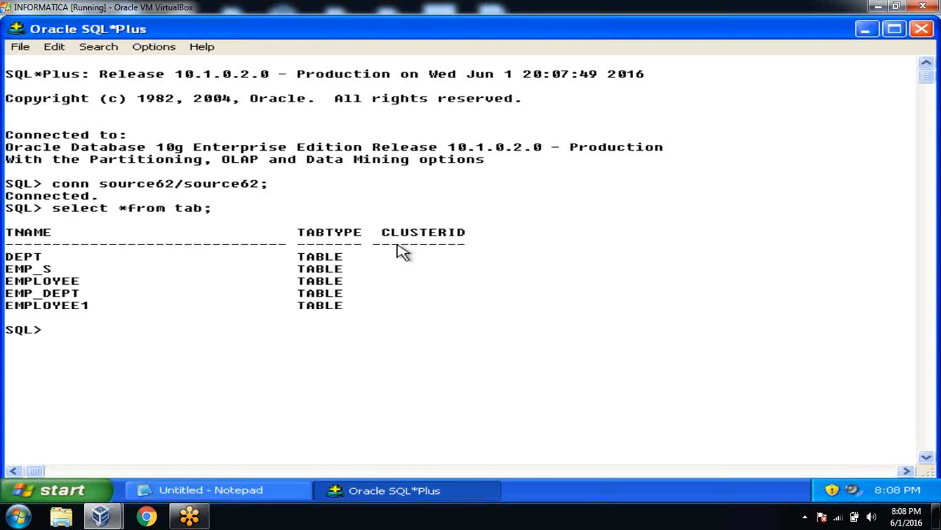
Step: Display the emp_dept rows with 'select *from emp_dept;' and dismiss the antivirus warning
{"action": "type", "text": "sl"}
{"action": "key", "text": "BackSpace"}
{"action": "type", "text": "elect *from "}
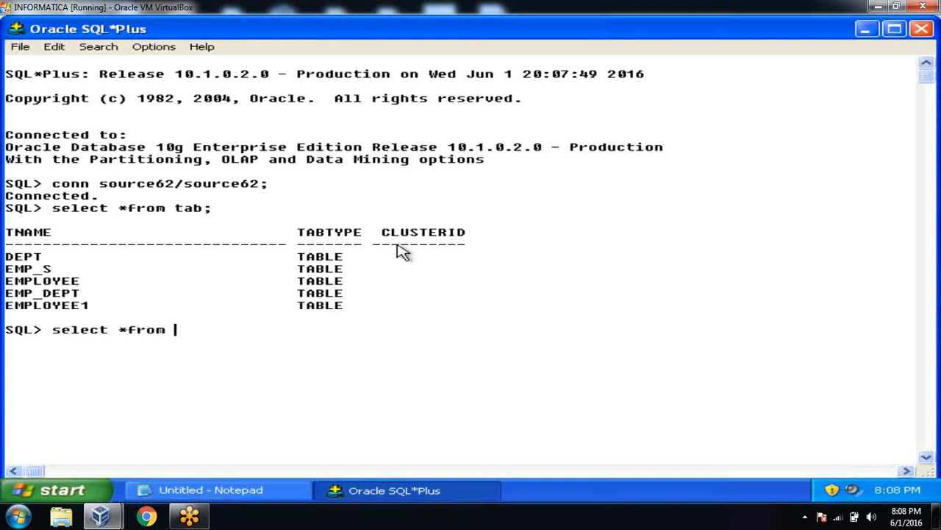
{"action": "type", "text": "emp_dept;"}
{"action": "key", "text": "Return"}
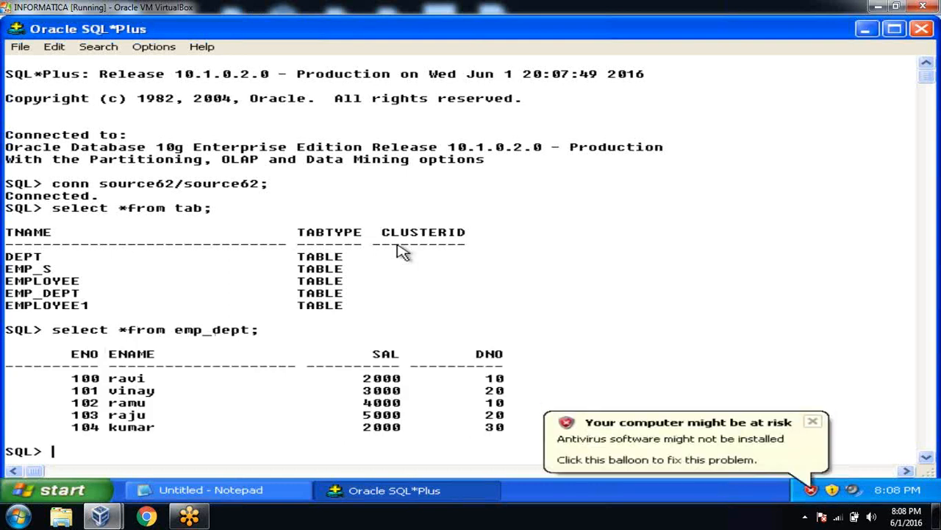
{"action": "left_click", "coordinate": [813, 425]}
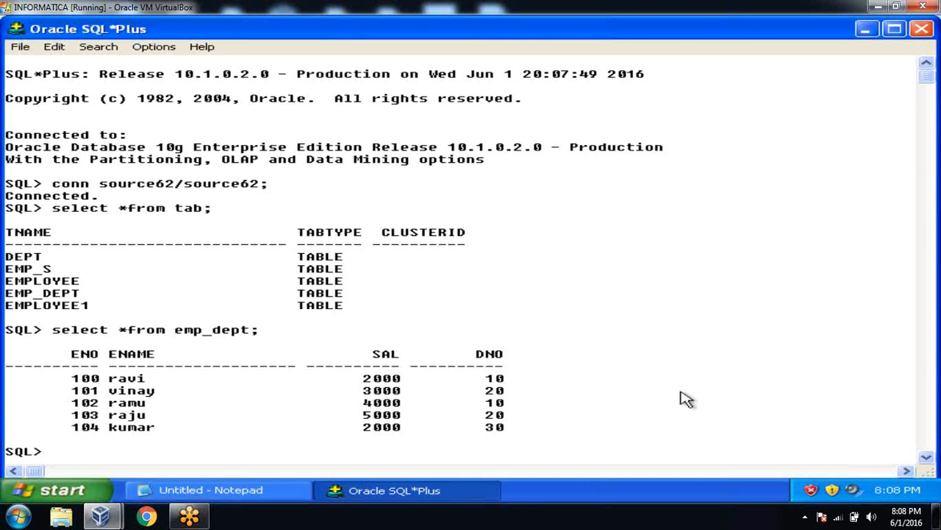
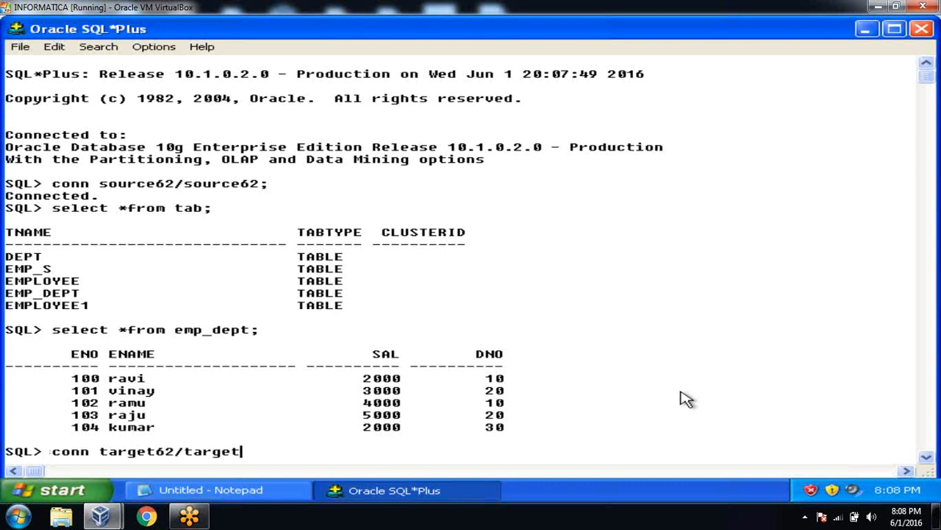
Step: Connect to the target schema and create map_param(eno number, ename varchar2(20), sal number, dno number)
{"action": "key", "text": "Return"}
{"action": "type", "text": "c"}
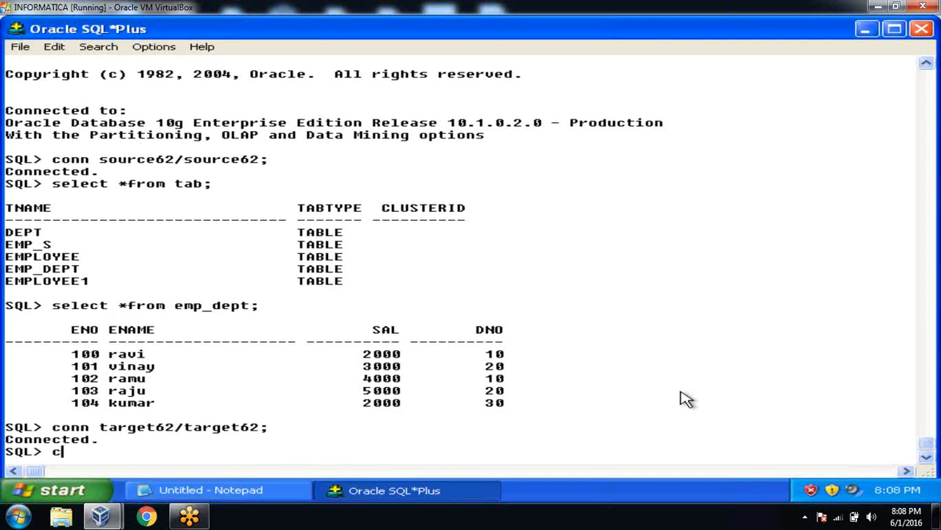
{"action": "type", "text": "reate table"}
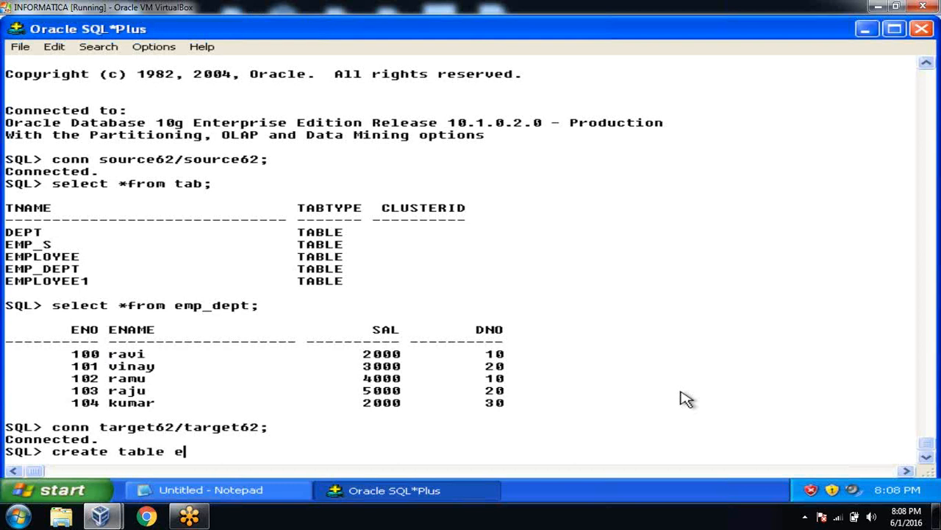
{"action": "type", "text": "map_param(e"}
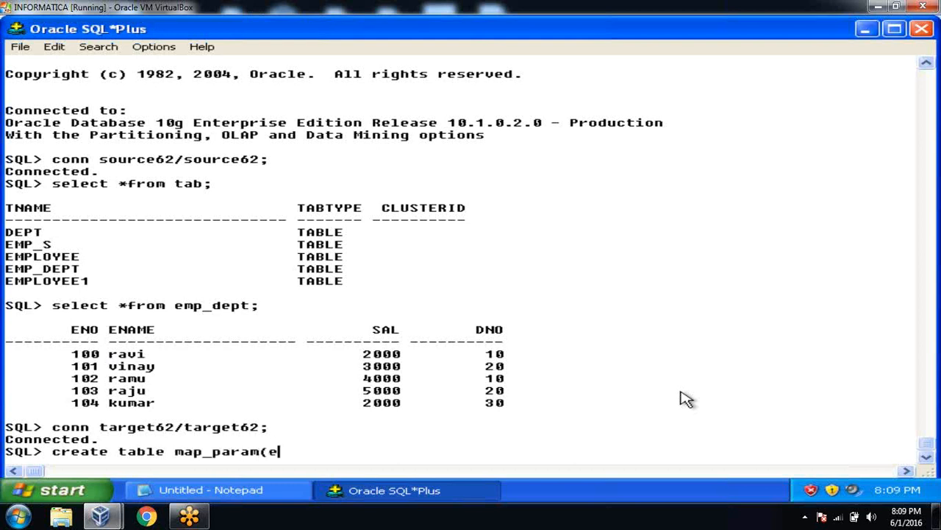
{"action": "type", "text": "no number,en"}
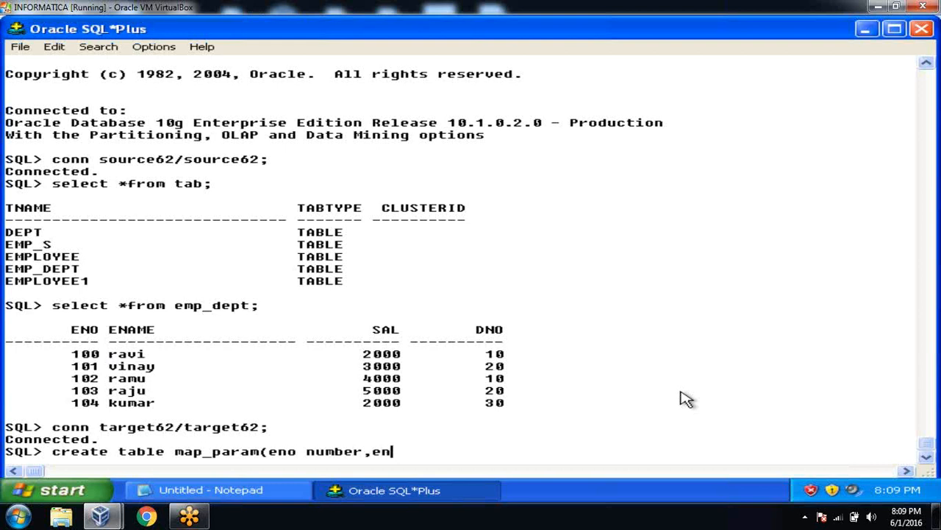
{"action": "type", "text": "ame varchar2"}
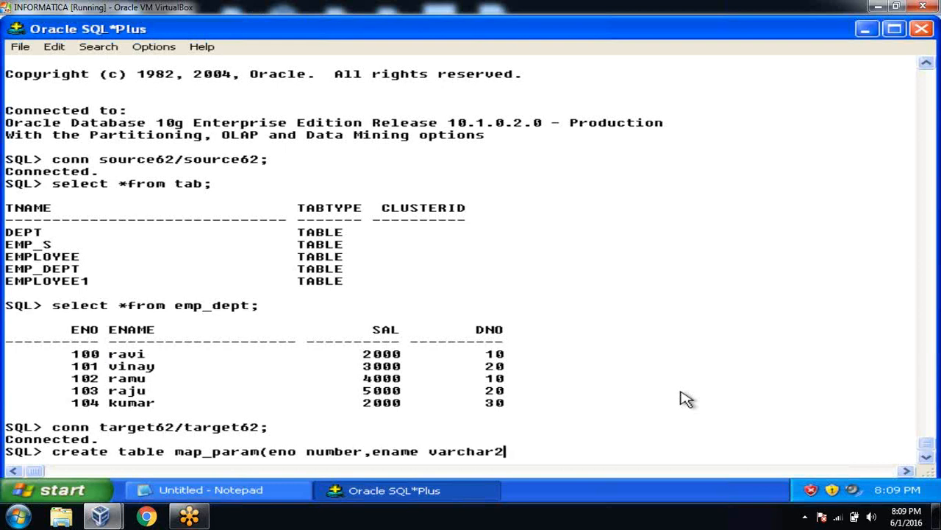
{"action": "type", "text": "(20),sal "}
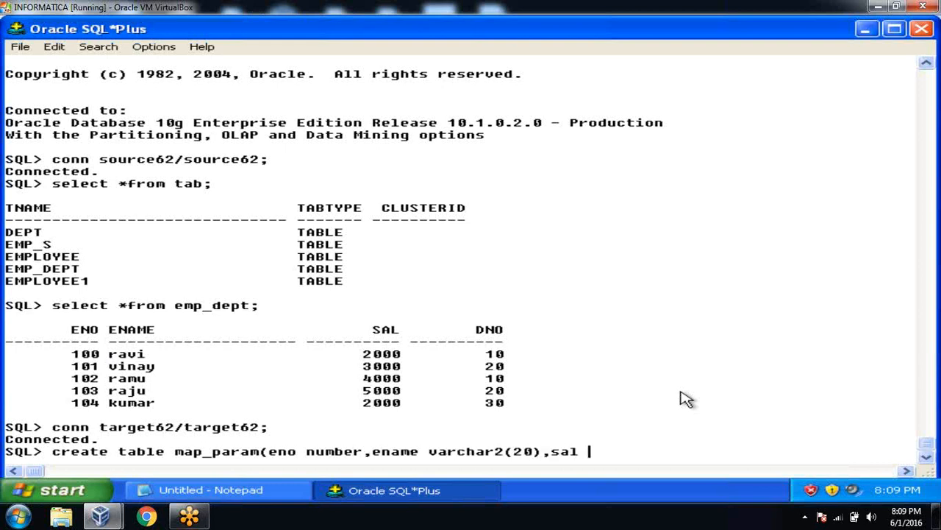
{"action": "type", "text": "number,n"}
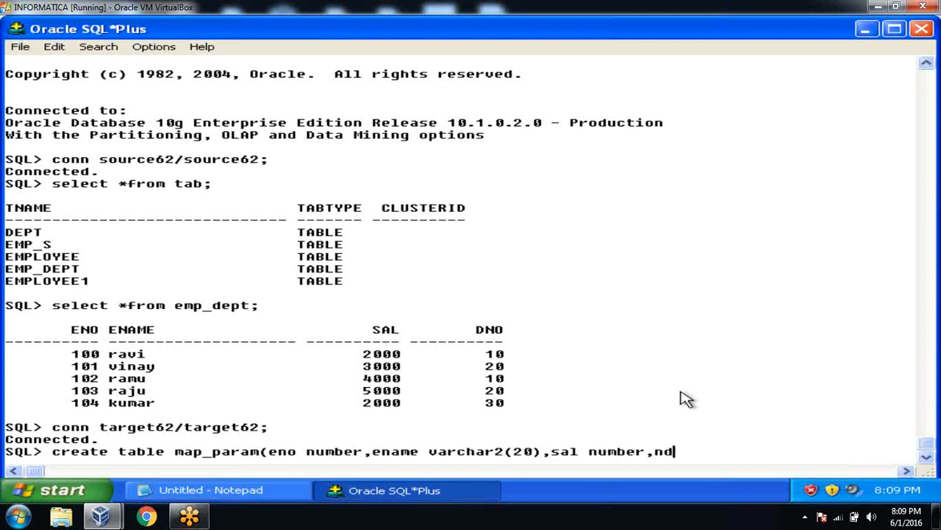
{"action": "key", "text": "BackSpace"}
{"action": "type", "text": "dno number);"}
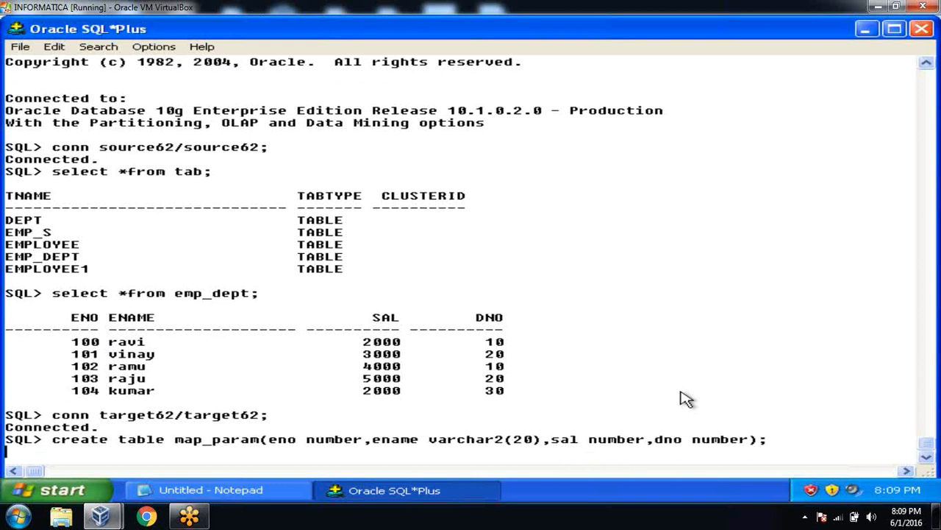
{"action": "key", "text": "Return"}
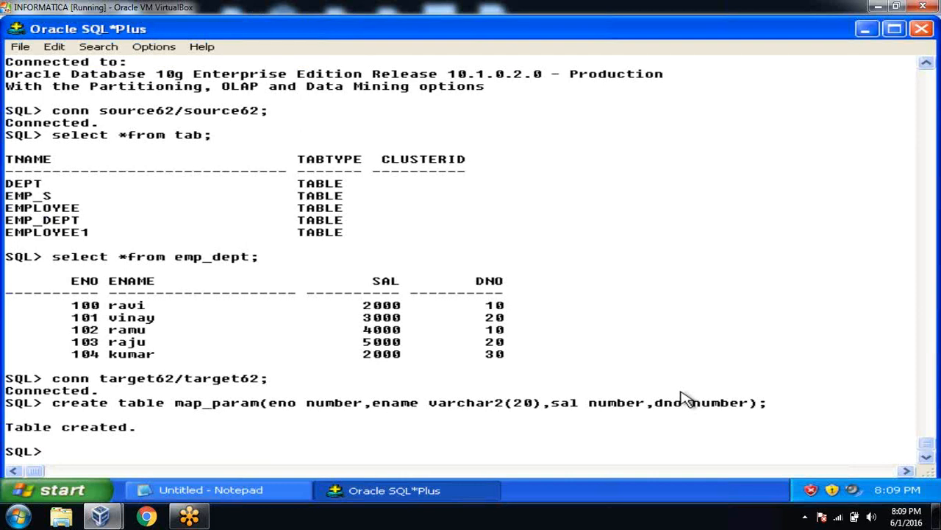
Step: Launch PowerCenter Designer from Start > All Programs > Informatica PowerCenter 8.6.0 > Client
{"action": "left_click", "coordinate": [89, 489]}
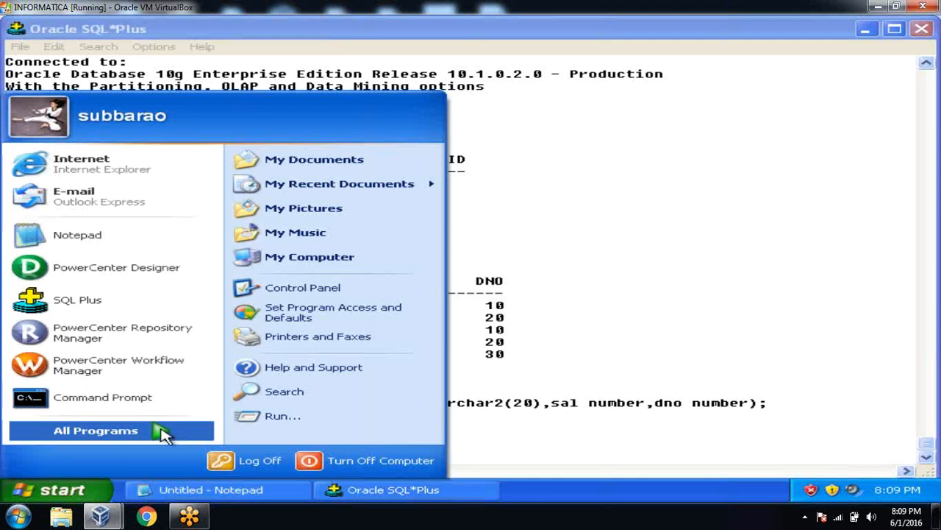
{"action": "mouse_move", "coordinate": [162, 432]}
{"action": "mouse_move", "coordinate": [393, 417]}
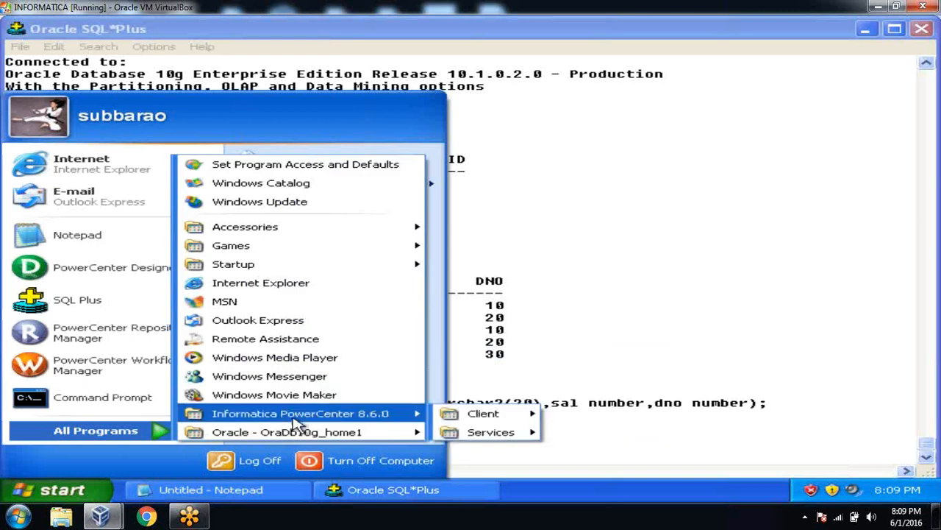
{"action": "mouse_move", "coordinate": [515, 415]}
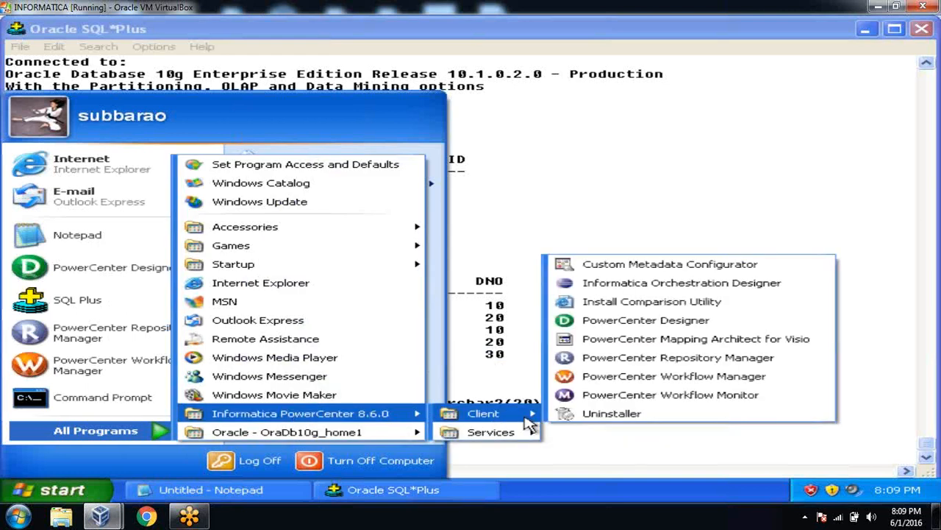
{"action": "left_click", "coordinate": [629, 331]}
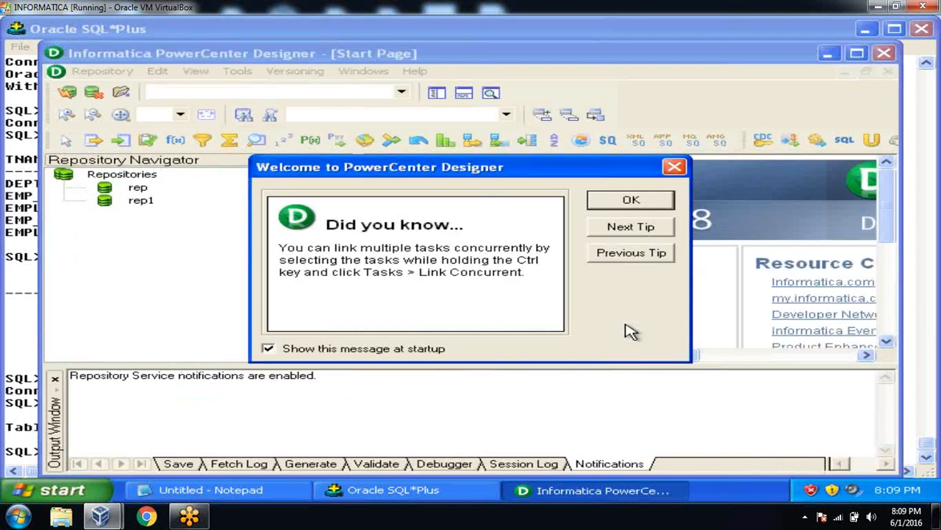
Step: Dismiss the welcome tip, maximize Designer, and narrow the Repository Navigator
{"action": "left_click", "coordinate": [634, 201]}
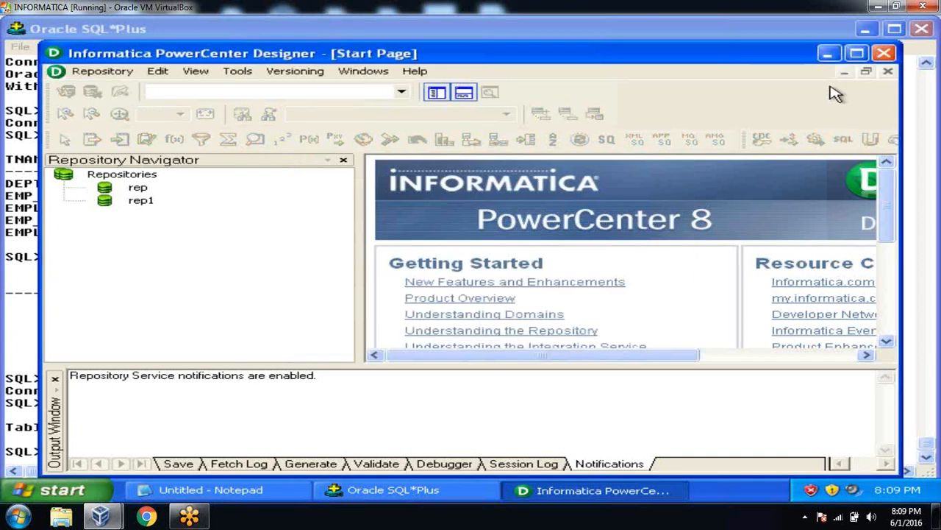
{"action": "left_click", "coordinate": [856, 55]}
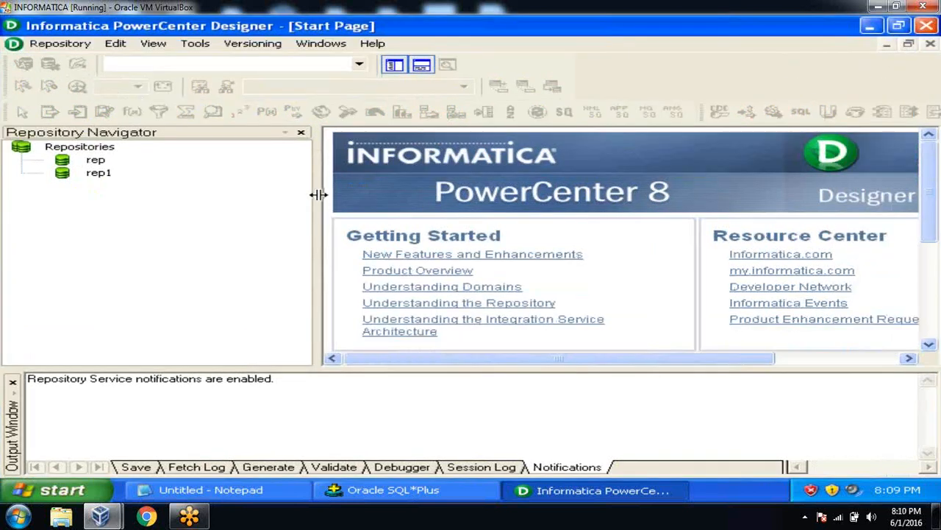
{"action": "left_click_drag", "start_coordinate": [318, 195], "coordinate": [218, 206]}
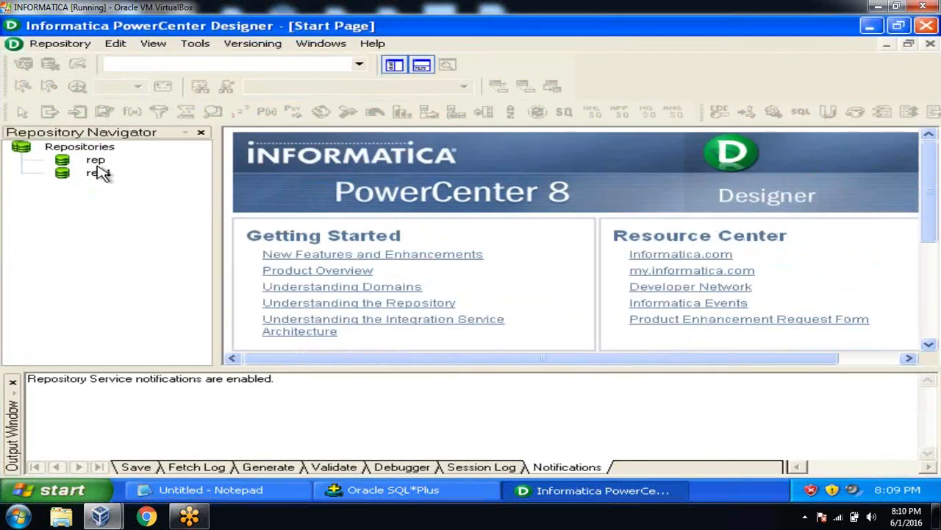
Step: Log in to the rep repository with its password and open the Test2 folder
{"action": "left_click", "coordinate": [96, 162]}
{"action": "double_click", "coordinate": [95, 162]}
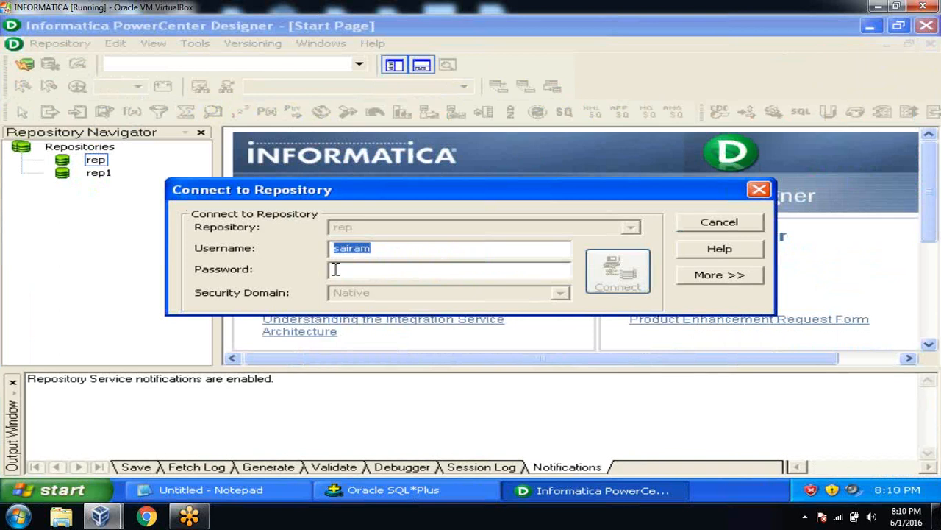
{"action": "left_click", "coordinate": [340, 271]}
{"action": "type", "text": "*"}
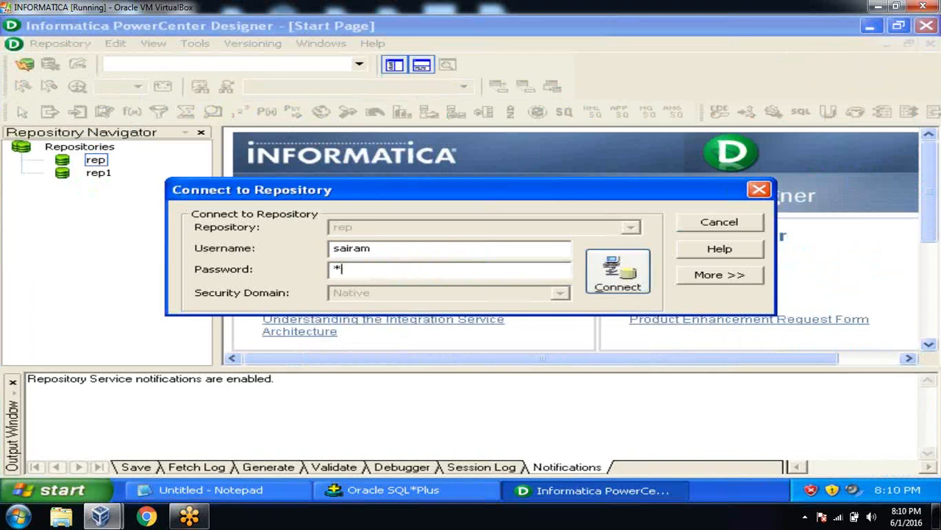
{"action": "key", "text": "Return"}
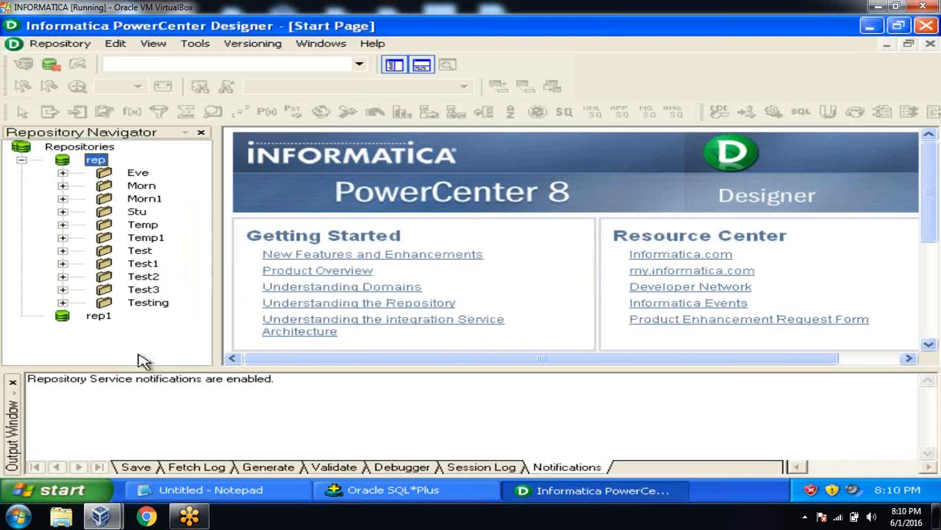
{"action": "double_click", "coordinate": [141, 276]}
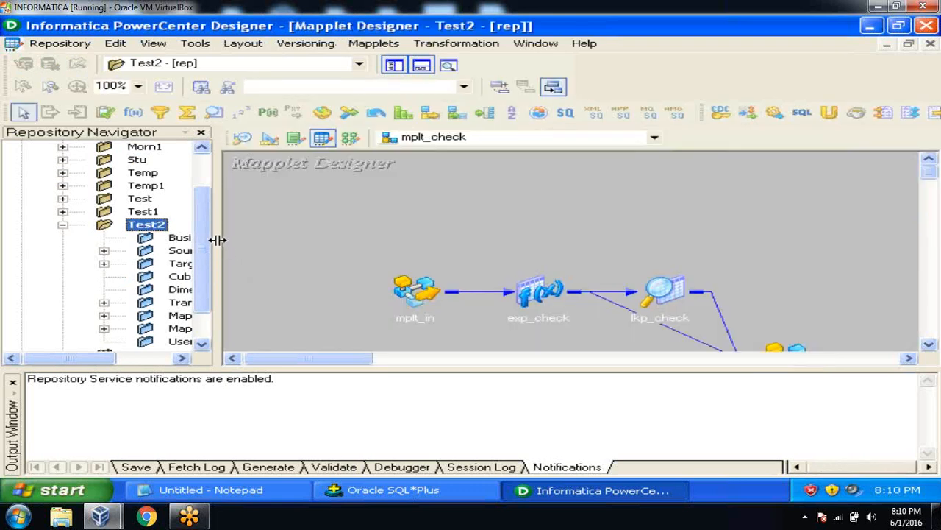
Step: Widen the repository tree, hide the Output window, and browse Test2's Sources before collapsing it
{"action": "left_click_drag", "start_coordinate": [217, 239], "coordinate": [280, 238]}
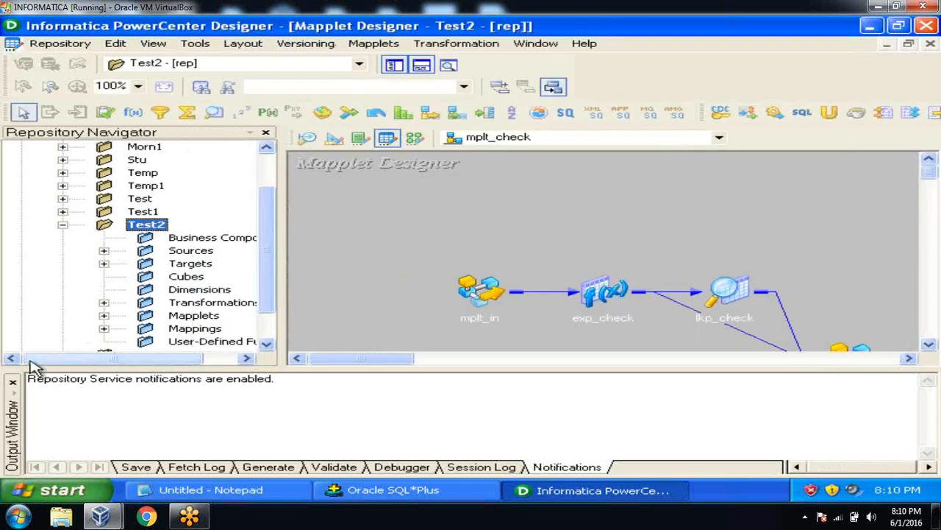
{"action": "left_click", "coordinate": [12, 382]}
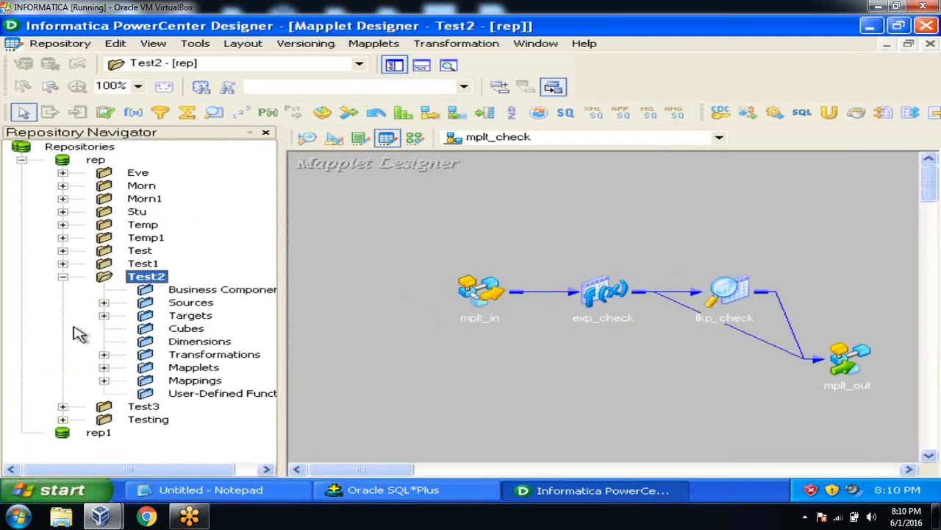
{"action": "left_click", "coordinate": [104, 302]}
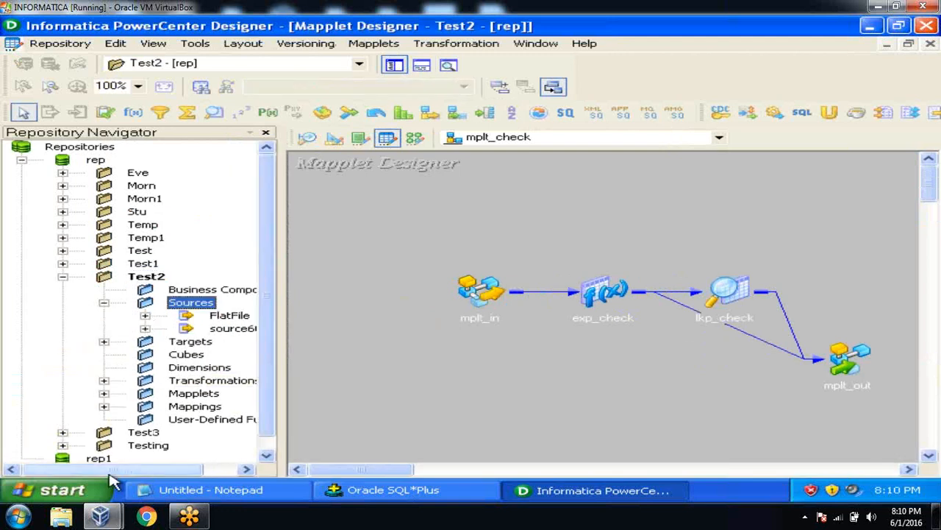
{"action": "left_click_drag", "start_coordinate": [109, 474], "coordinate": [140, 477]}
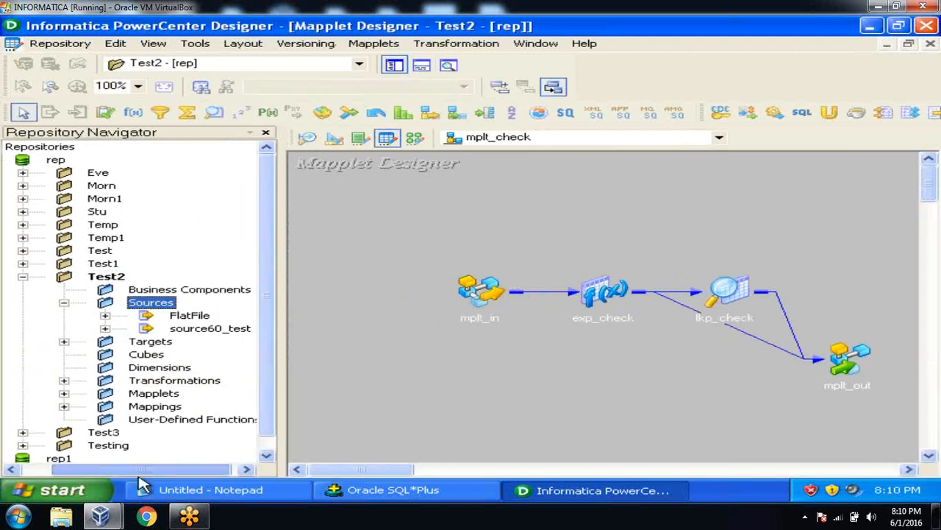
{"action": "left_click", "coordinate": [15, 278]}
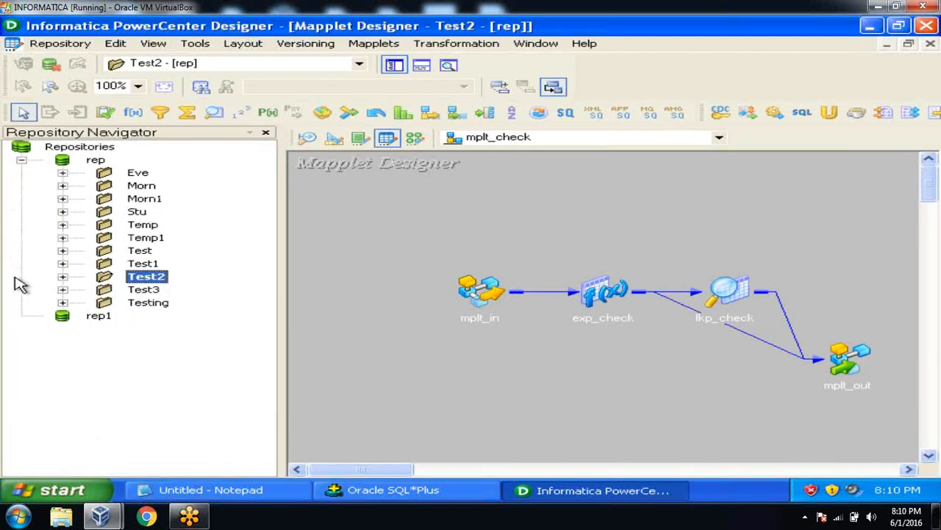
Step: Open the Test3 and Test1 folders in turn, inspecting each one's Sources before collapsing it
{"action": "double_click", "coordinate": [134, 290]}
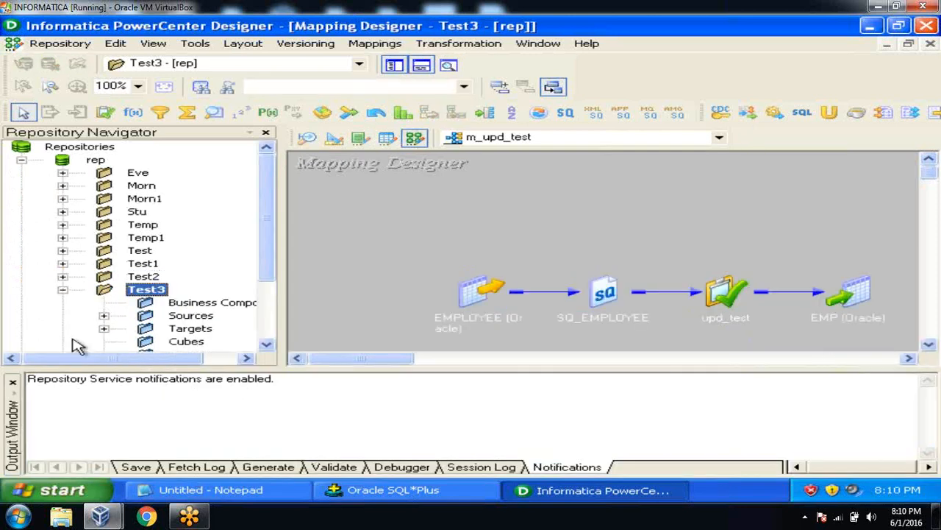
{"action": "left_click", "coordinate": [15, 384]}
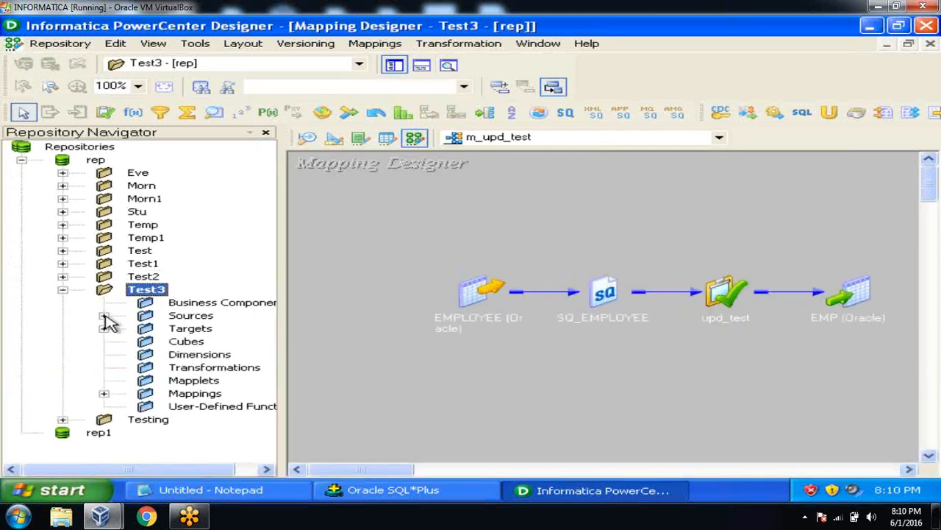
{"action": "left_click", "coordinate": [104, 315]}
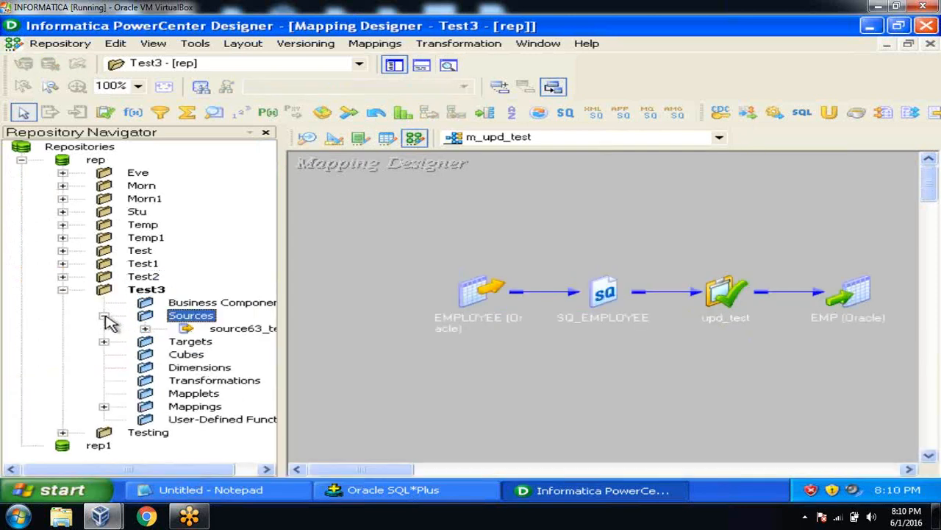
{"action": "left_click", "coordinate": [62, 290]}
{"action": "double_click", "coordinate": [143, 263]}
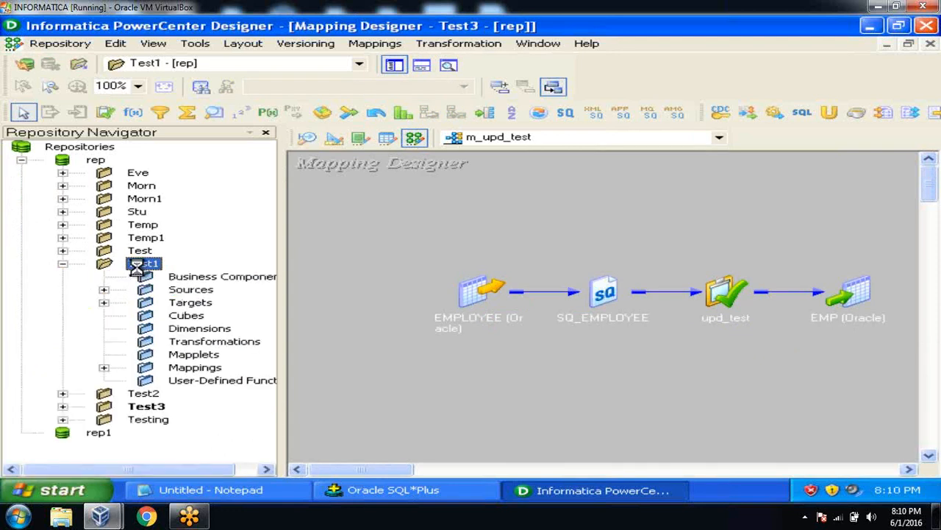
{"action": "left_click", "coordinate": [13, 383]}
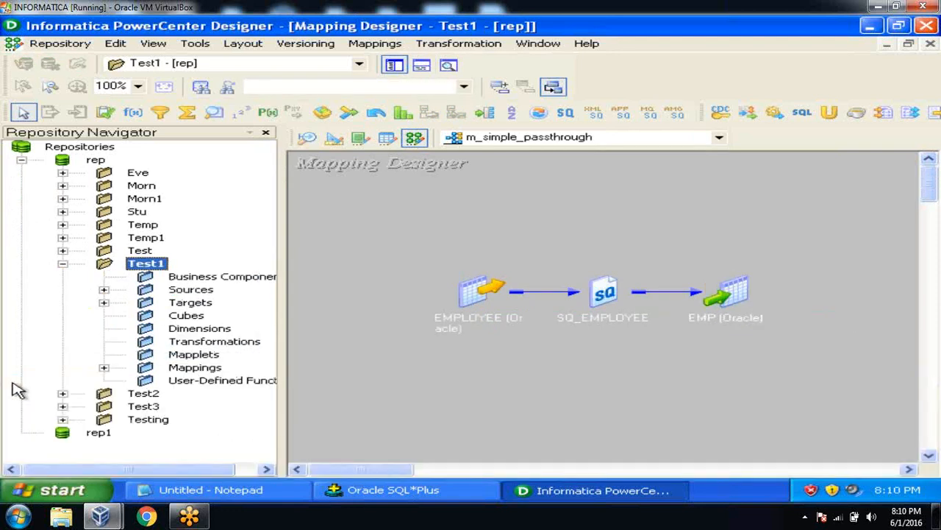
{"action": "left_click", "coordinate": [104, 290]}
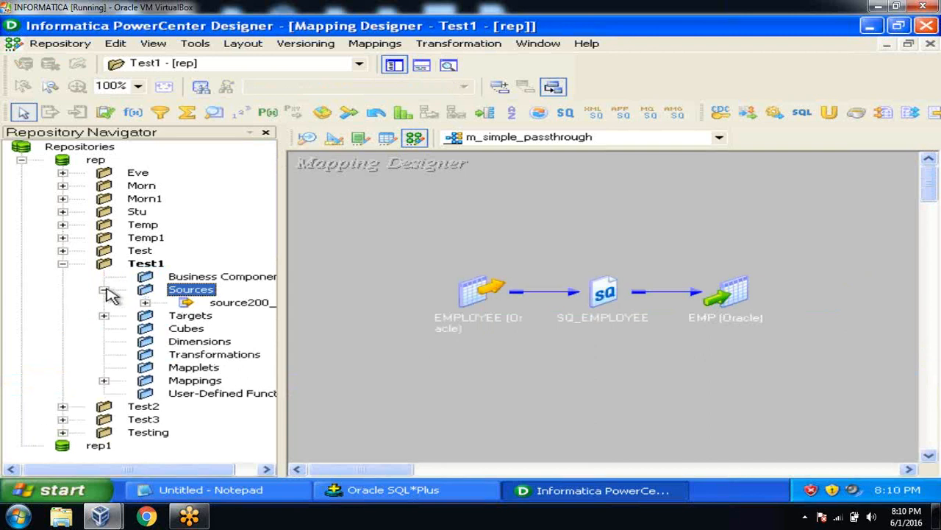
{"action": "left_click", "coordinate": [105, 291]}
{"action": "left_click", "coordinate": [63, 264]}
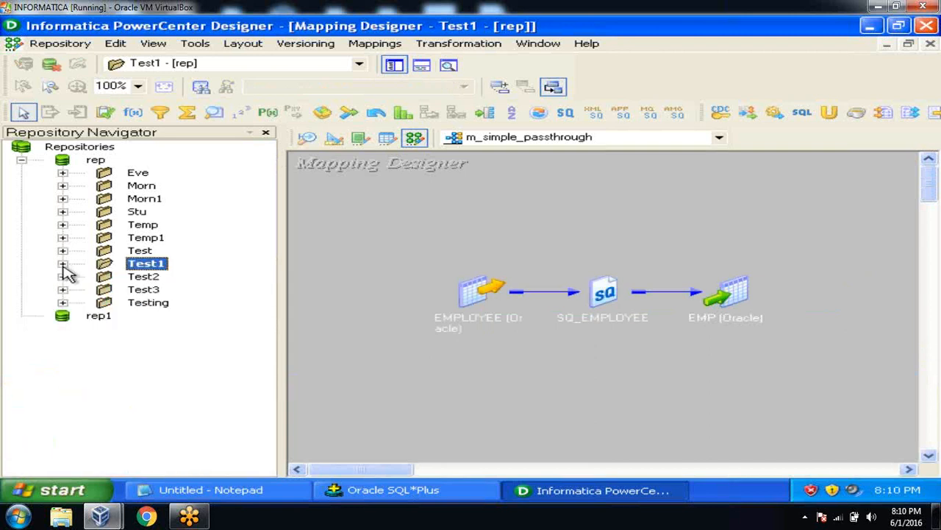
Step: Browse the Testing folder's sources, then reopen Test3 to show mapping m_upd_test
{"action": "left_click", "coordinate": [146, 303]}
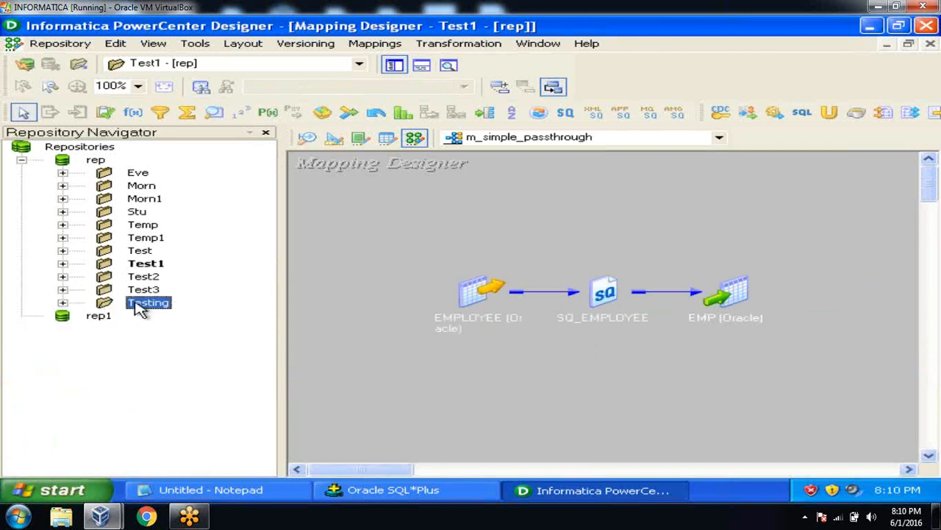
{"action": "double_click", "coordinate": [141, 308]}
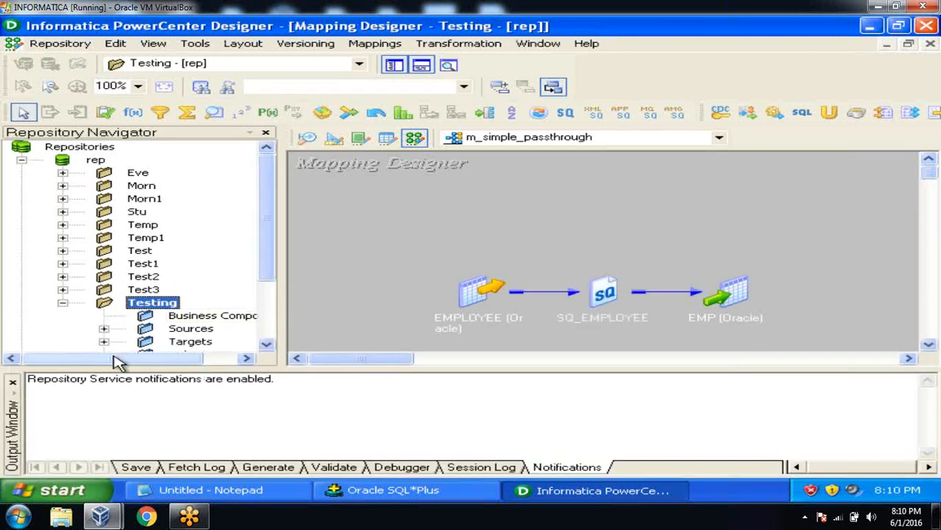
{"action": "left_click", "coordinate": [105, 328]}
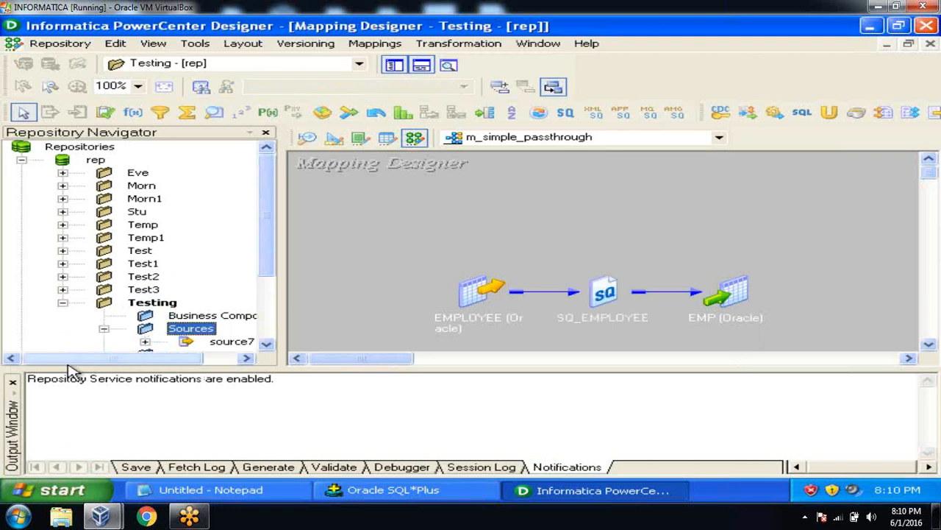
{"action": "left_click", "coordinate": [13, 383]}
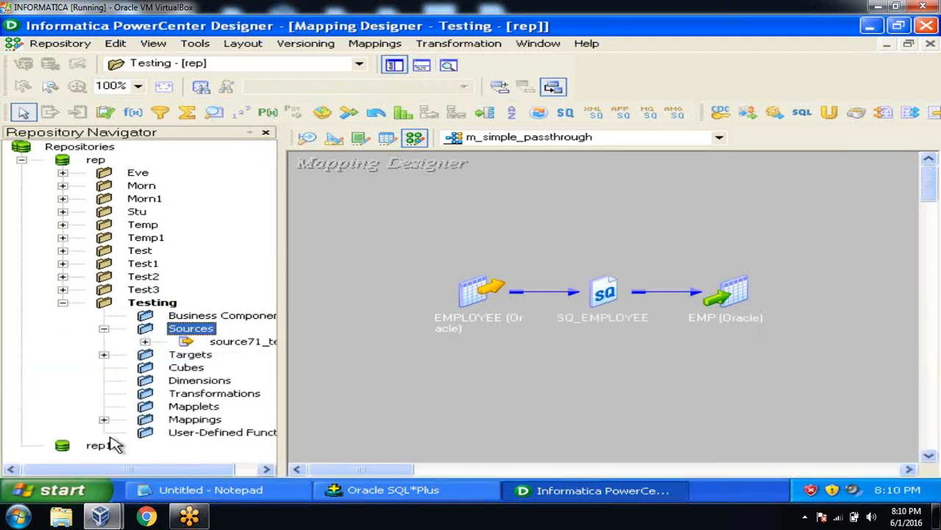
{"action": "left_click", "coordinate": [62, 302]}
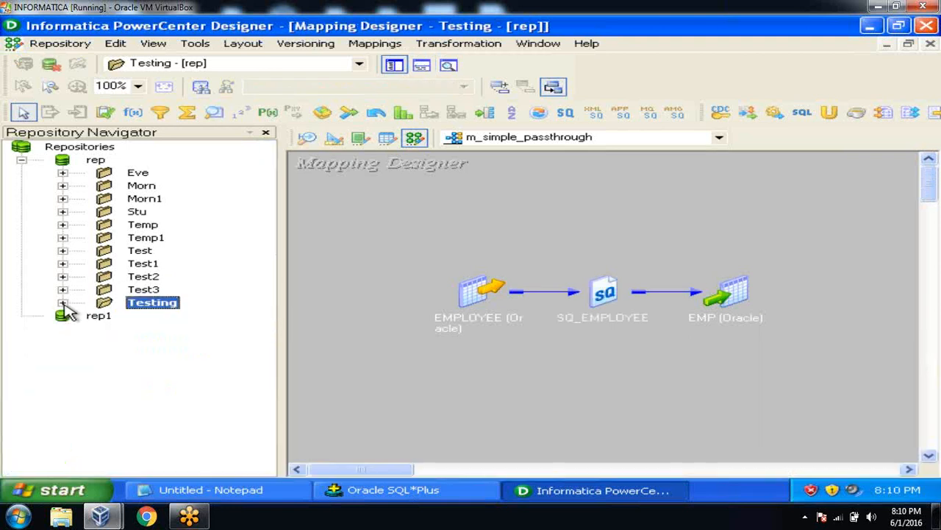
{"action": "double_click", "coordinate": [143, 290]}
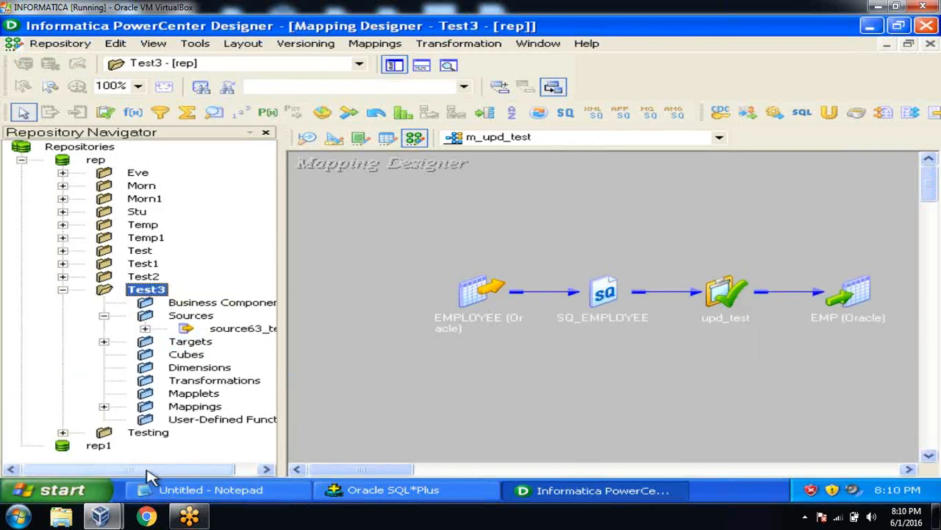
Step: Open Test2, Test1 and Test to inspect their sources, then collapse Test through Test3
{"action": "left_click_drag", "start_coordinate": [152, 470], "coordinate": [211, 471]}
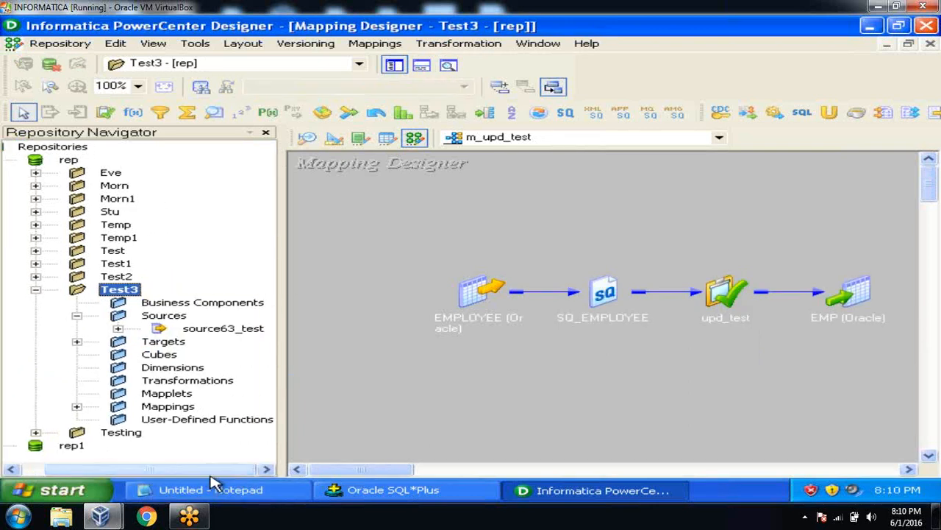
{"action": "double_click", "coordinate": [118, 276]}
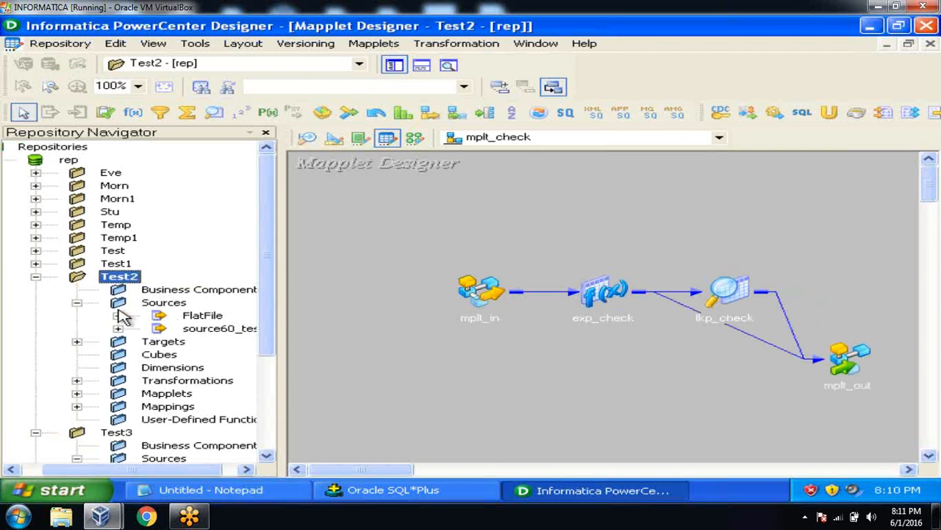
{"action": "double_click", "coordinate": [118, 263]}
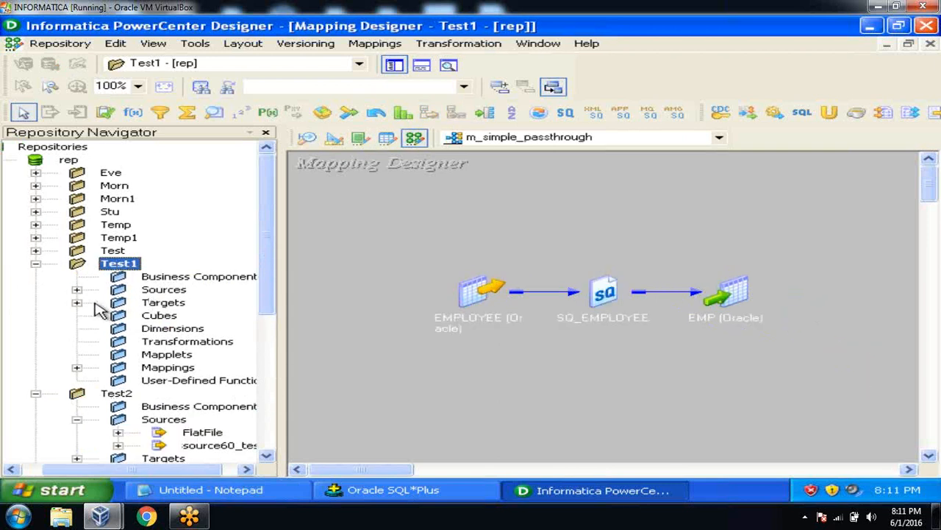
{"action": "left_click", "coordinate": [77, 289]}
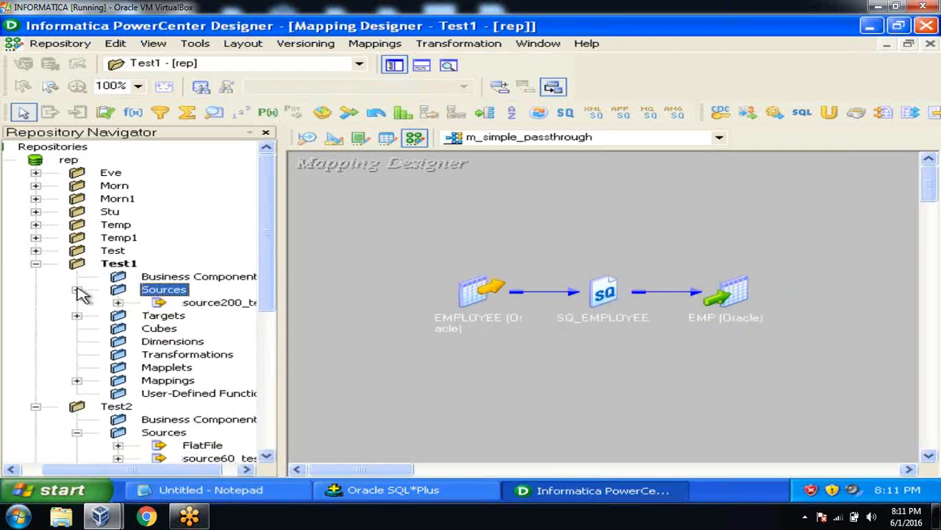
{"action": "double_click", "coordinate": [114, 251]}
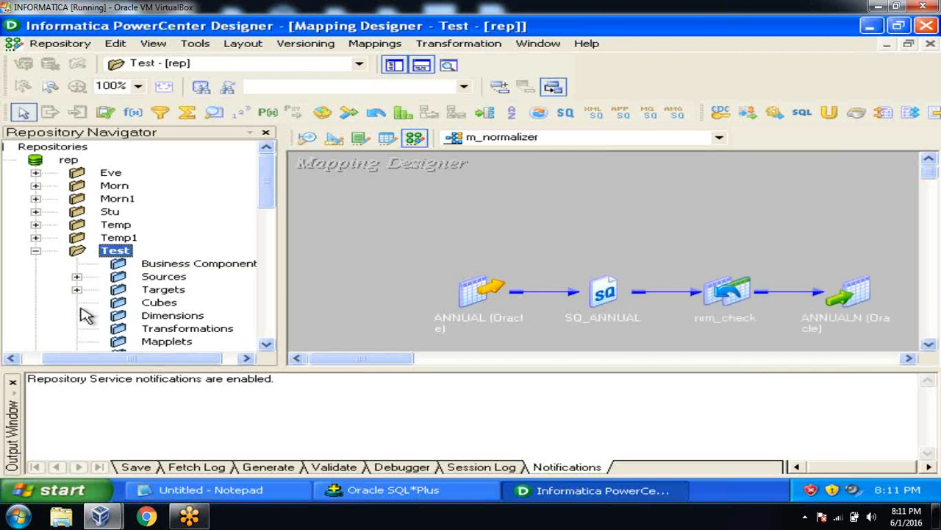
{"action": "left_click", "coordinate": [78, 277]}
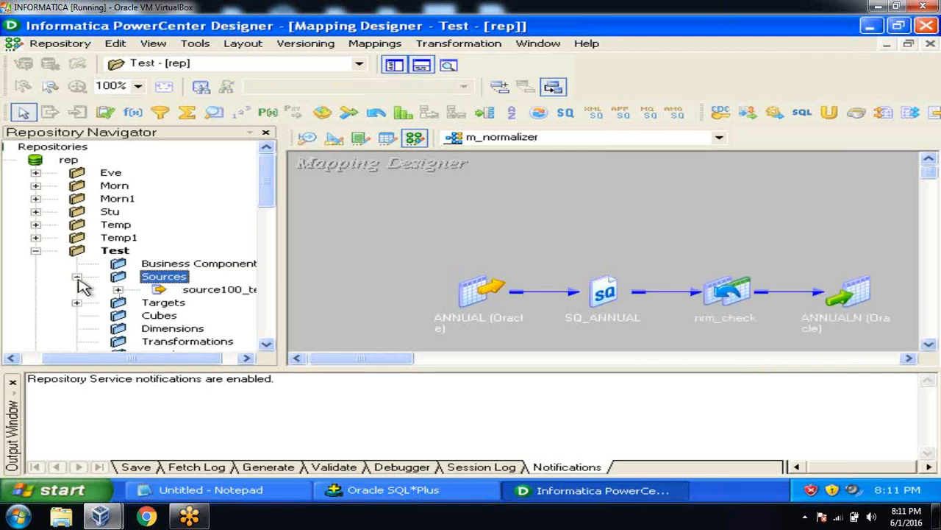
{"action": "left_click", "coordinate": [35, 251]}
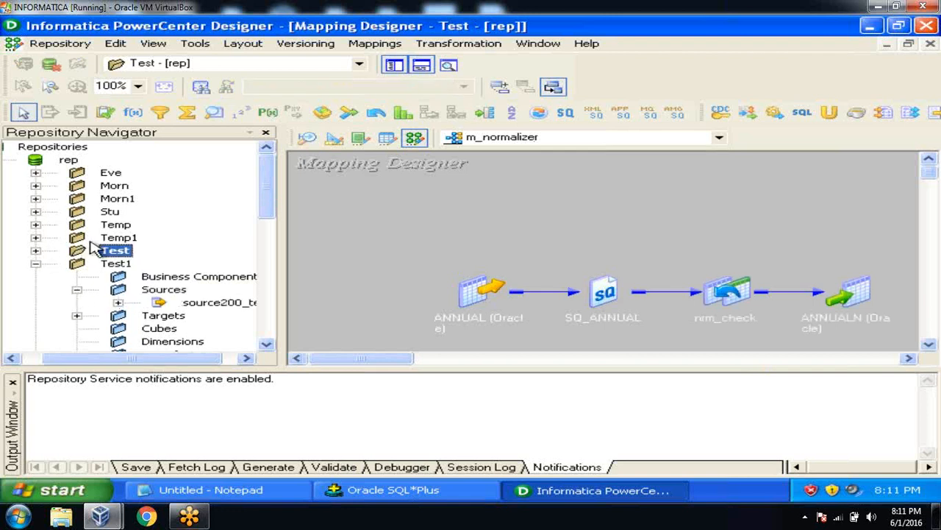
{"action": "left_click", "coordinate": [35, 264]}
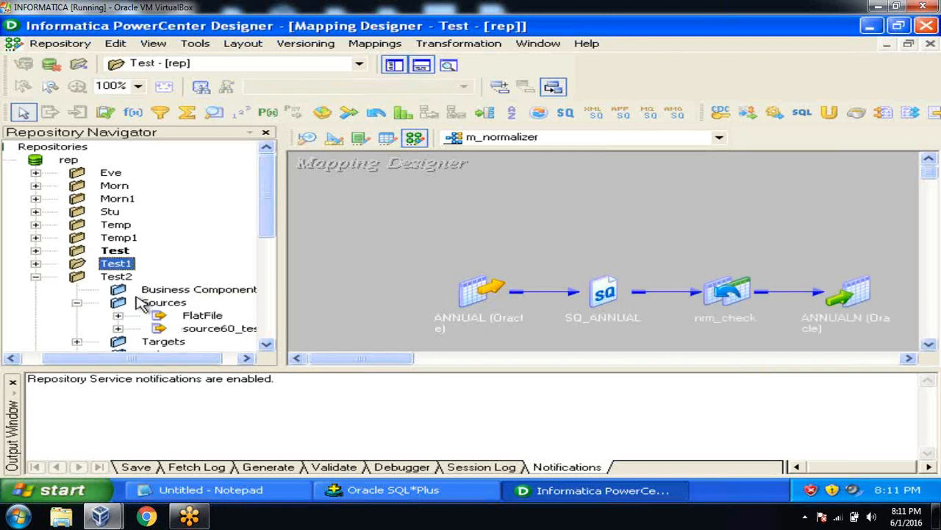
{"action": "left_click", "coordinate": [35, 277]}
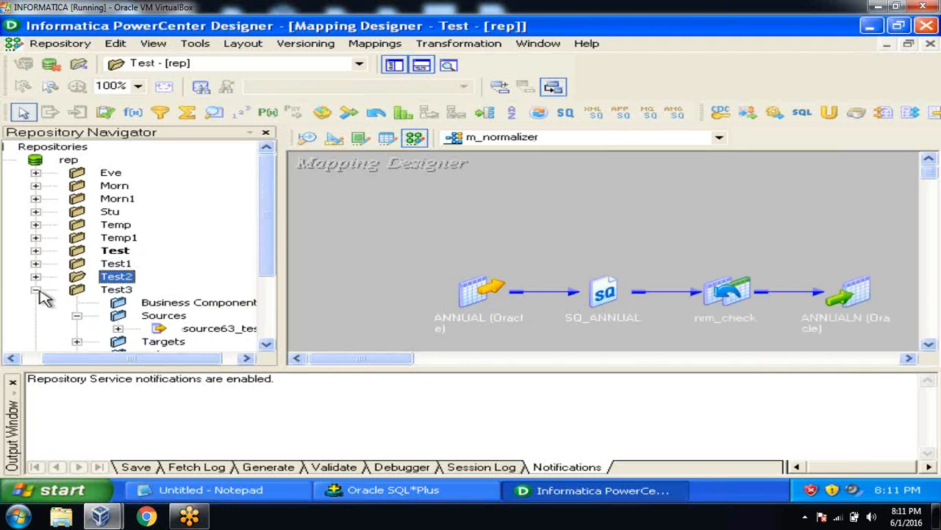
{"action": "left_click", "coordinate": [35, 289]}
Step: Widen the repository tree and open Morn1 to show its m_joiner_test mapping and sources
{"action": "left_click", "coordinate": [140, 253]}
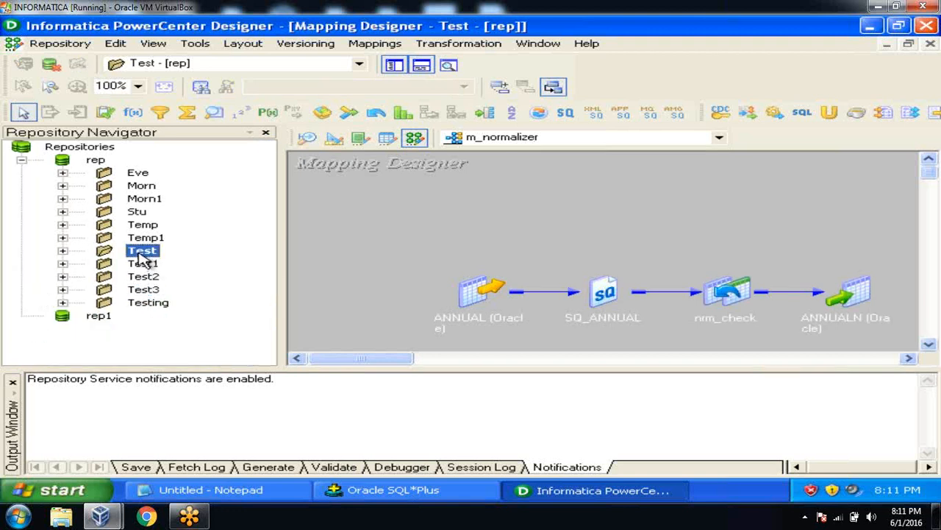
{"action": "left_click", "coordinate": [65, 253]}
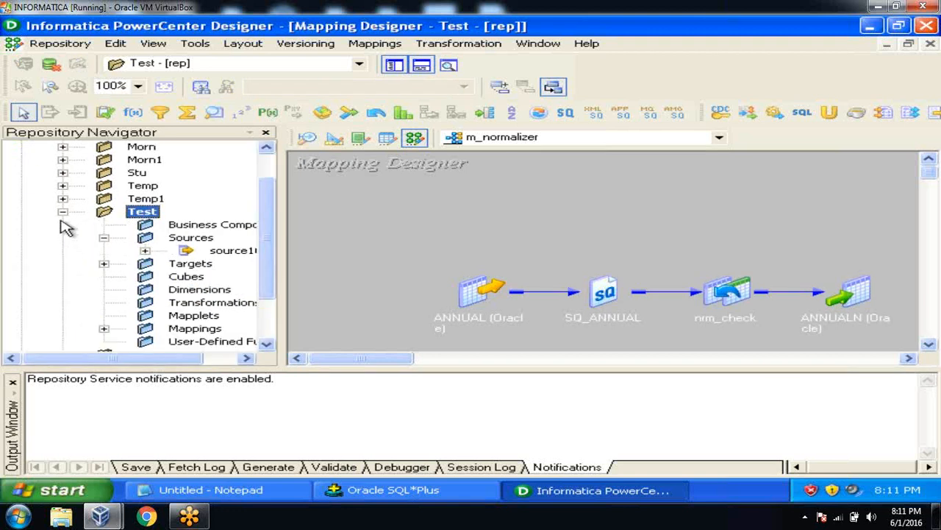
{"action": "left_click", "coordinate": [12, 384]}
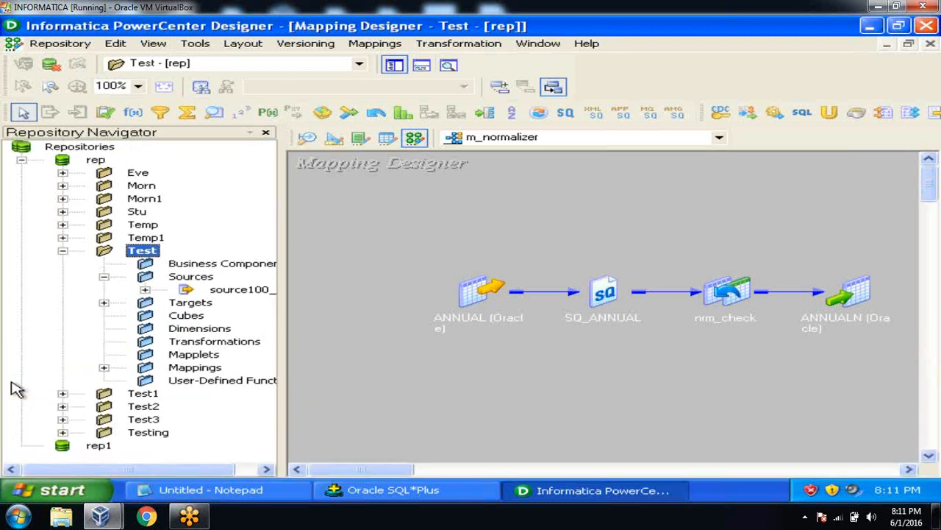
{"action": "left_click_drag", "start_coordinate": [283, 322], "coordinate": [346, 323]}
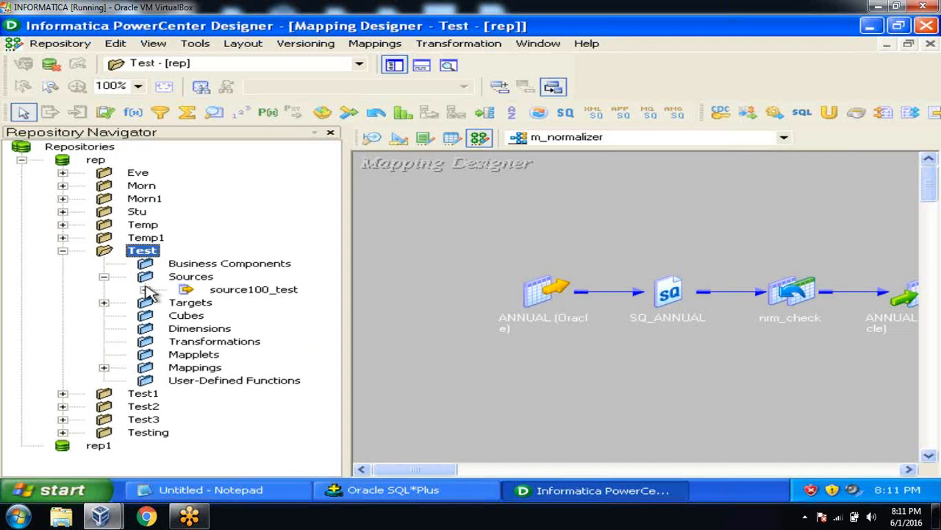
{"action": "left_click", "coordinate": [62, 251]}
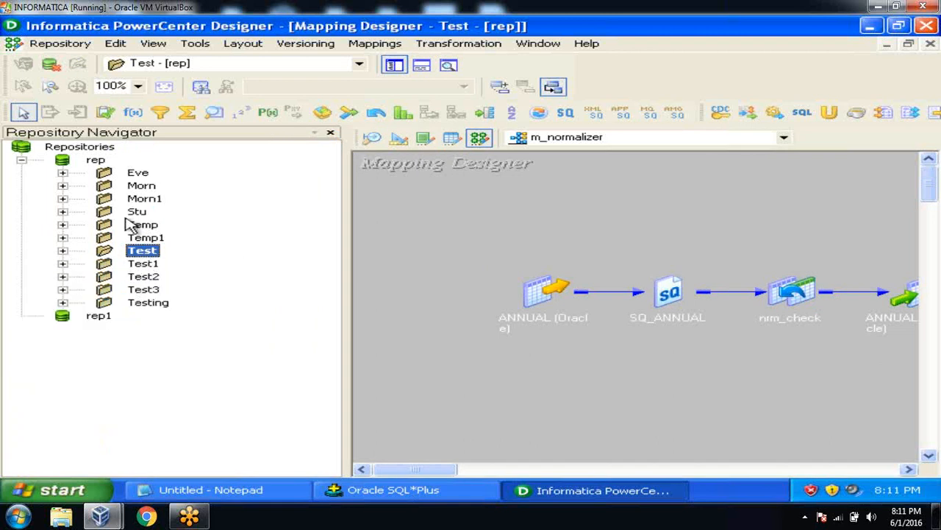
{"action": "double_click", "coordinate": [141, 200]}
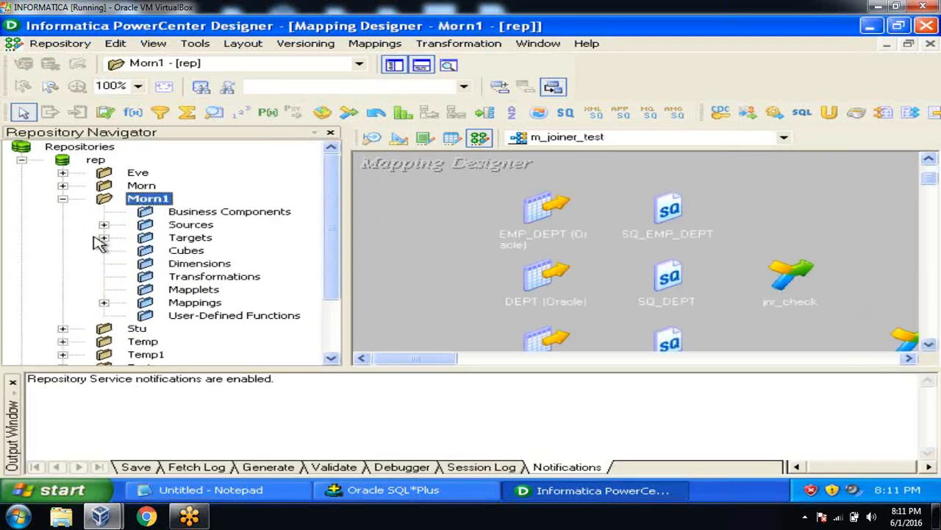
{"action": "left_click", "coordinate": [104, 225]}
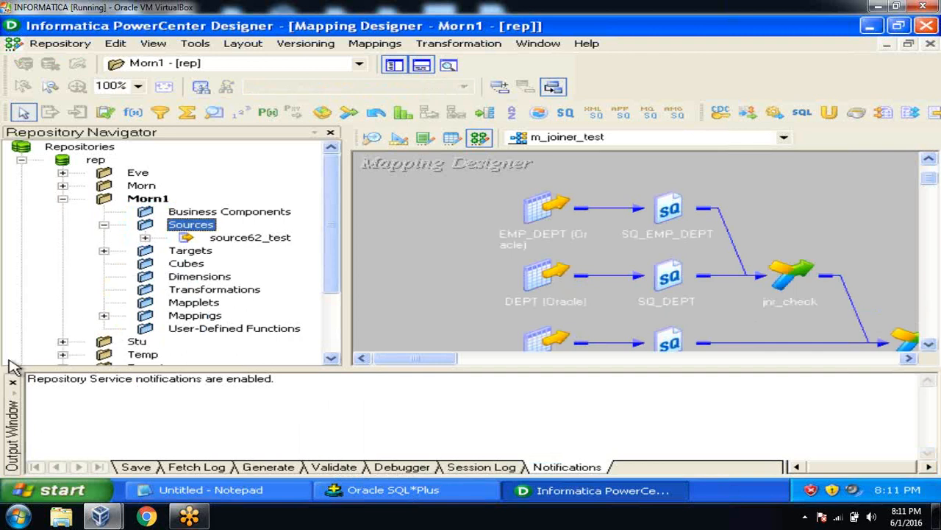
{"action": "left_click", "coordinate": [12, 383]}
{"action": "left_click", "coordinate": [420, 292]}
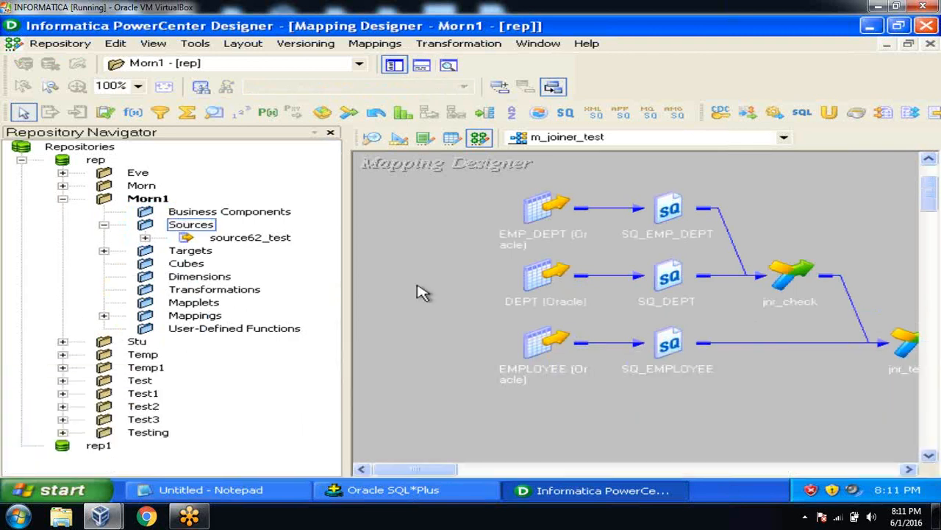
{"action": "left_click", "coordinate": [192, 228]}
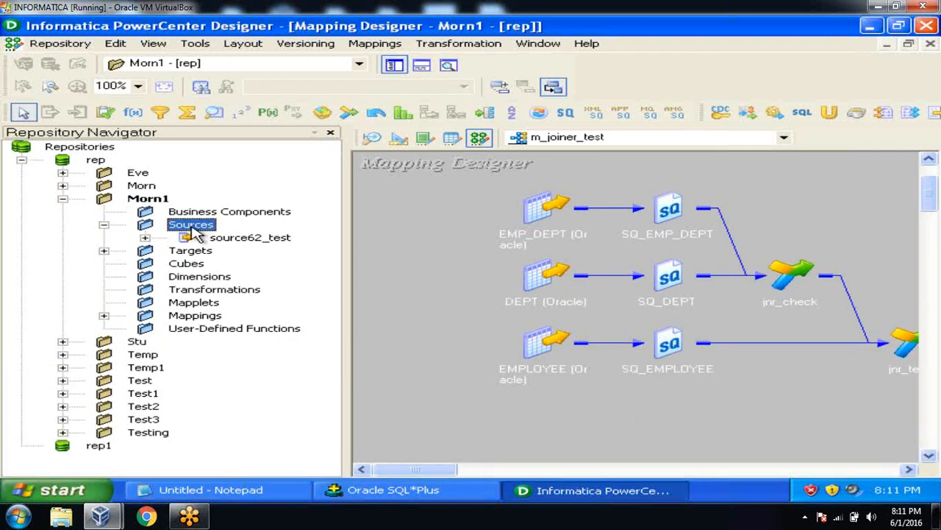
{"action": "left_click", "coordinate": [145, 238]}
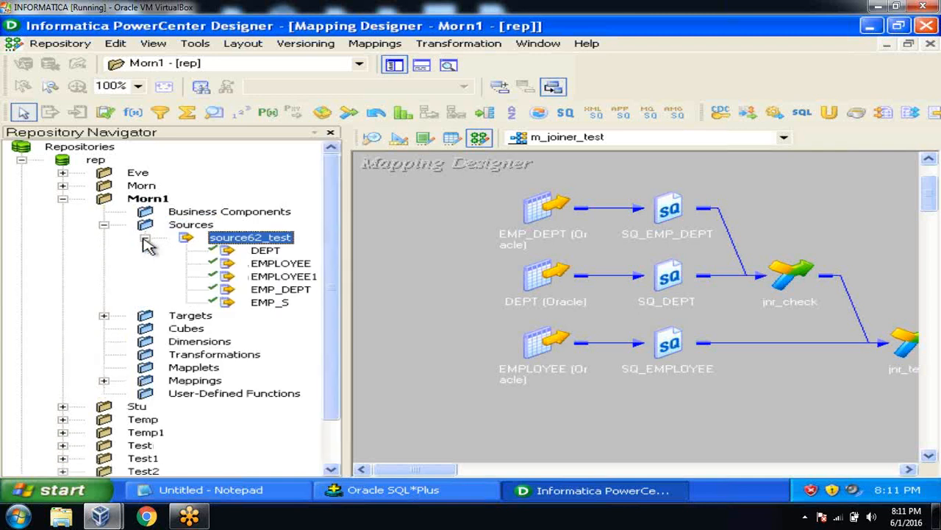
{"action": "left_click", "coordinate": [103, 316]}
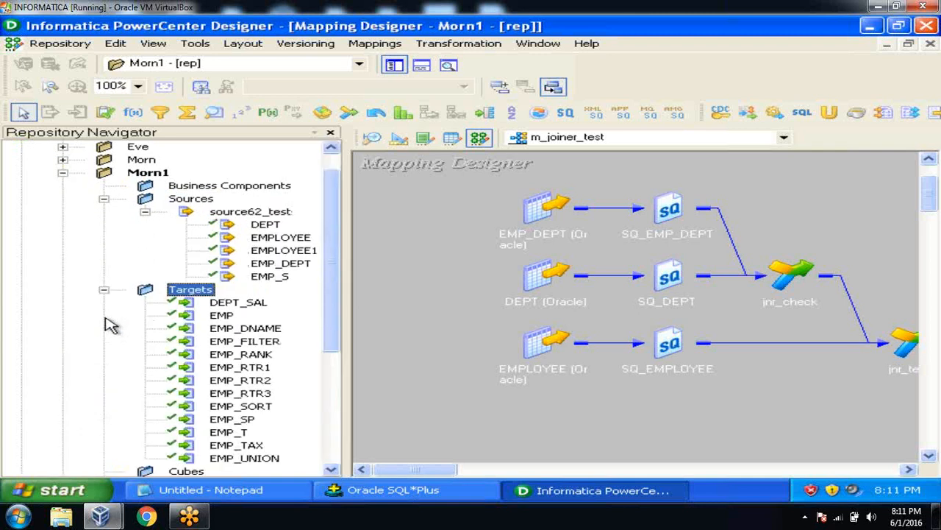
{"action": "left_click", "coordinate": [393, 490]}
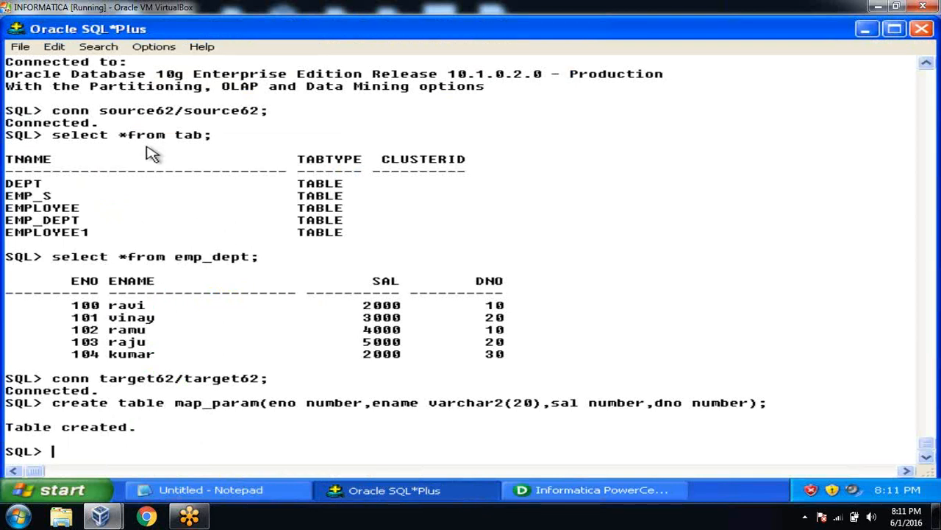
Step: Confirm the MAP_PARAM 'Table created.' result, then return to Designer's Target Designer
{"action": "key", "text": "alt"}
{"action": "key", "text": "alt+Tab"}
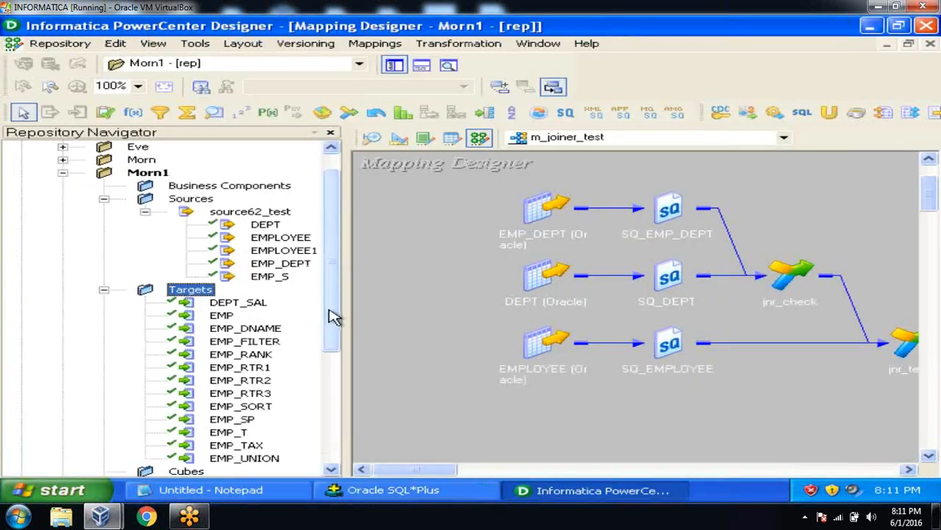
{"action": "key", "text": "alt+Tab"}
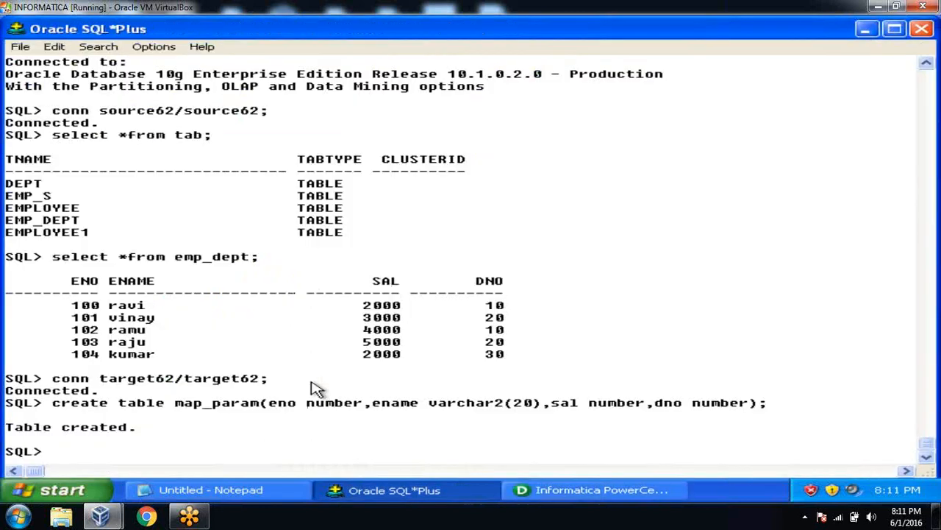
{"action": "key", "text": "alt+Tab"}
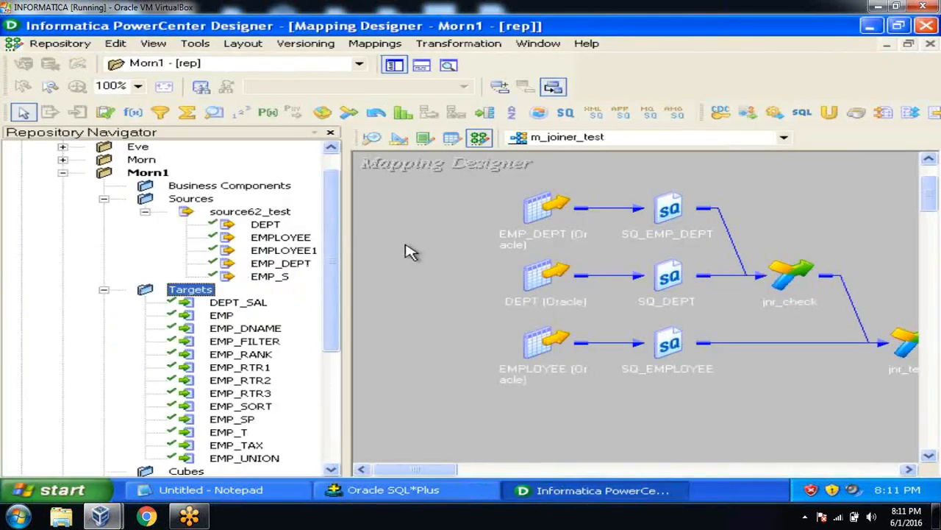
{"action": "left_click", "coordinate": [398, 138]}
{"action": "right_click", "coordinate": [655, 192]}
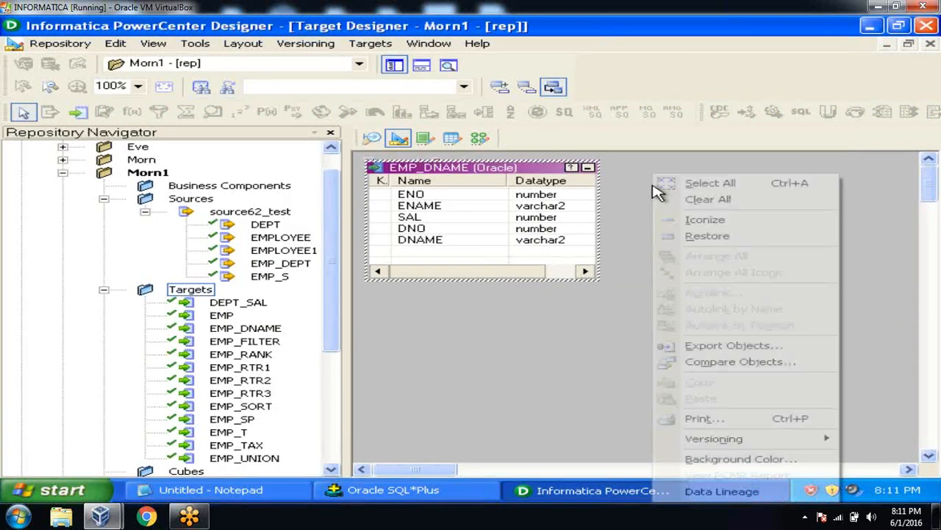
{"action": "left_click", "coordinate": [671, 200]}
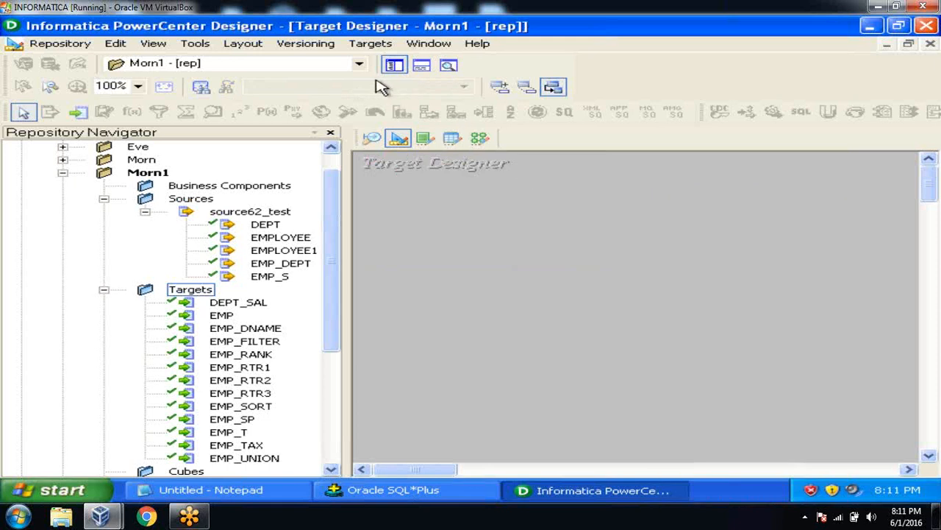
{"action": "left_click", "coordinate": [371, 45]}
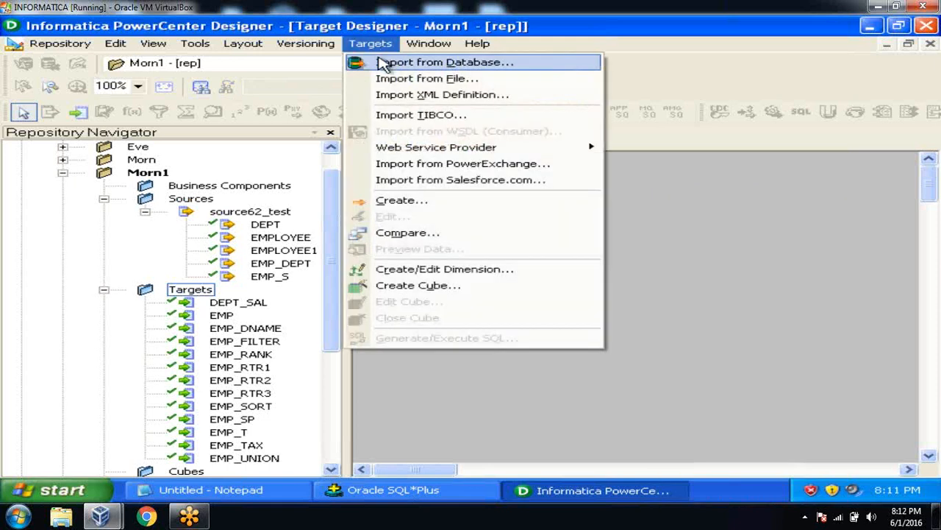
{"action": "left_click", "coordinate": [389, 62]}
{"action": "left_click", "coordinate": [412, 200]}
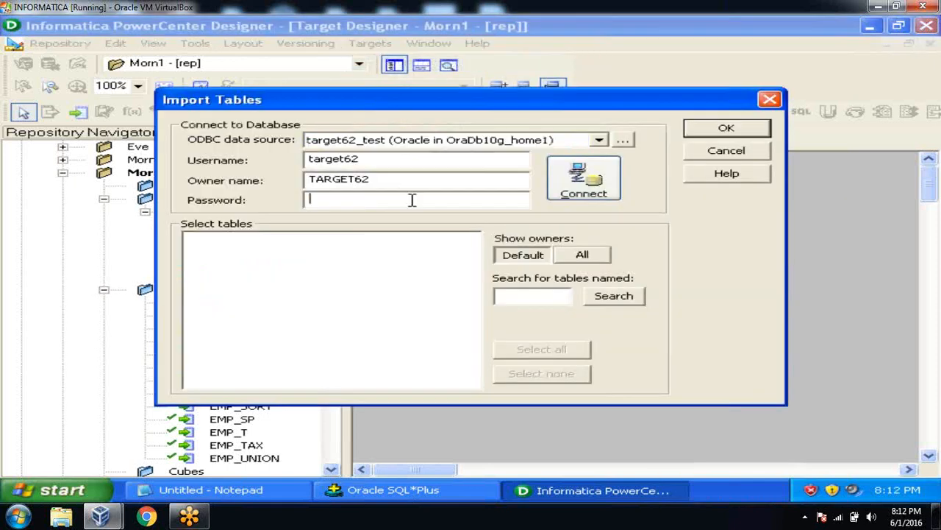
{"action": "type", "text": "t"}
{"action": "left_click", "coordinate": [576, 181]}
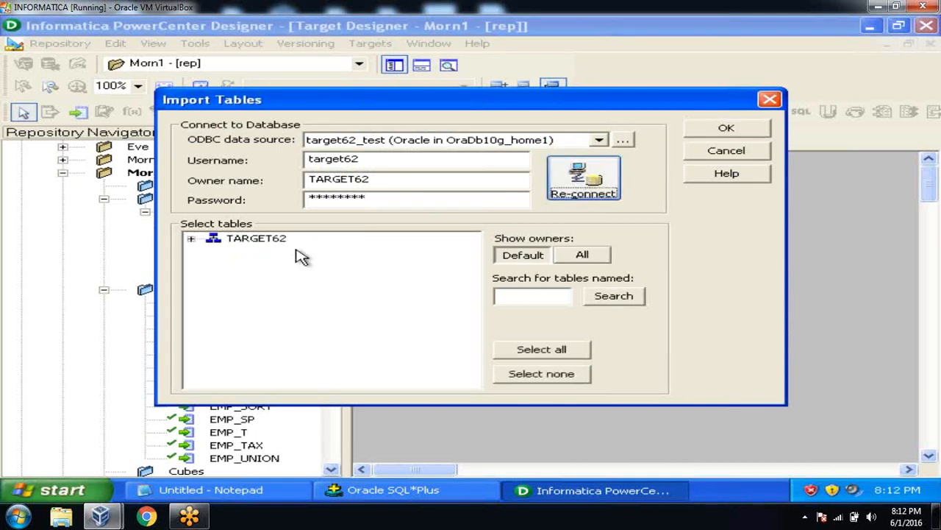
{"action": "left_click", "coordinate": [192, 240]}
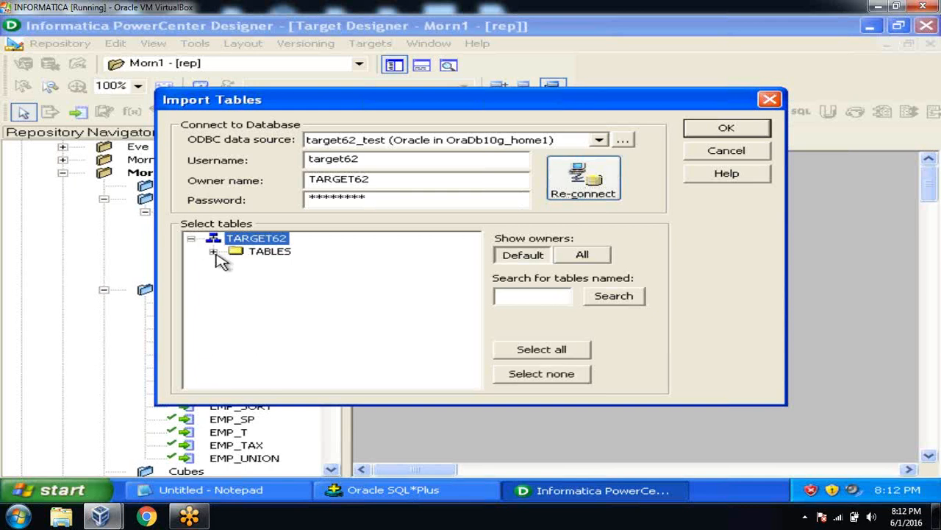
{"action": "left_click", "coordinate": [215, 253]}
{"action": "scroll", "coordinate": [473, 288], "scroll_direction": "down", "scroll_amount": 1}
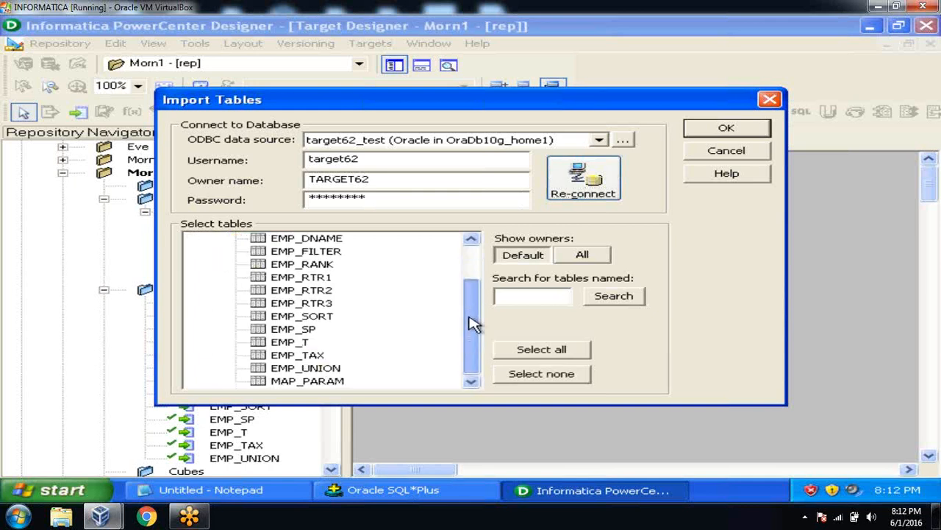
{"action": "left_click", "coordinate": [316, 381]}
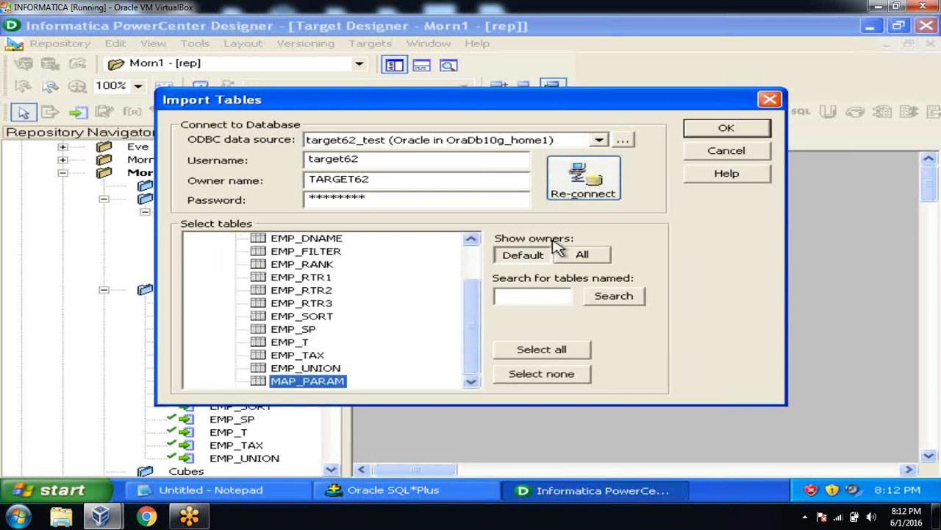
{"action": "left_click", "coordinate": [700, 131]}
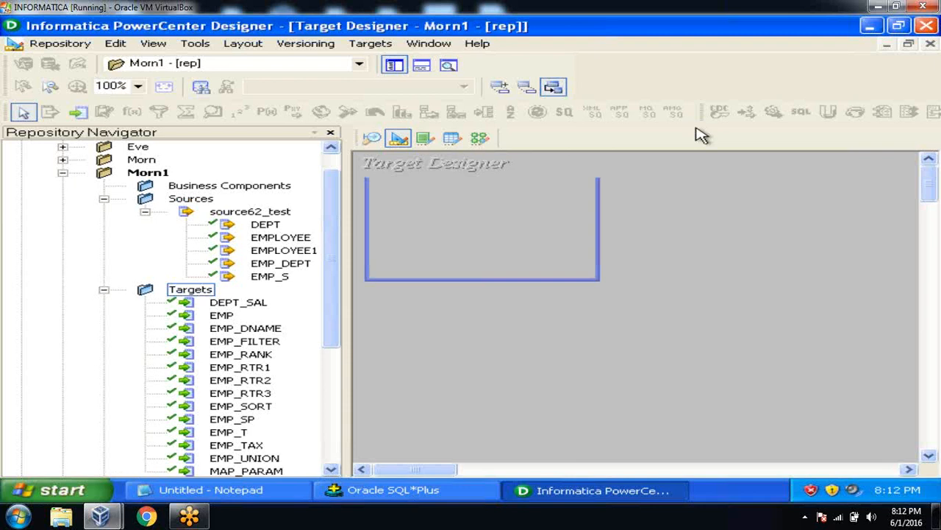
{"action": "left_click", "coordinate": [65, 44]}
{"action": "left_click", "coordinate": [71, 245]}
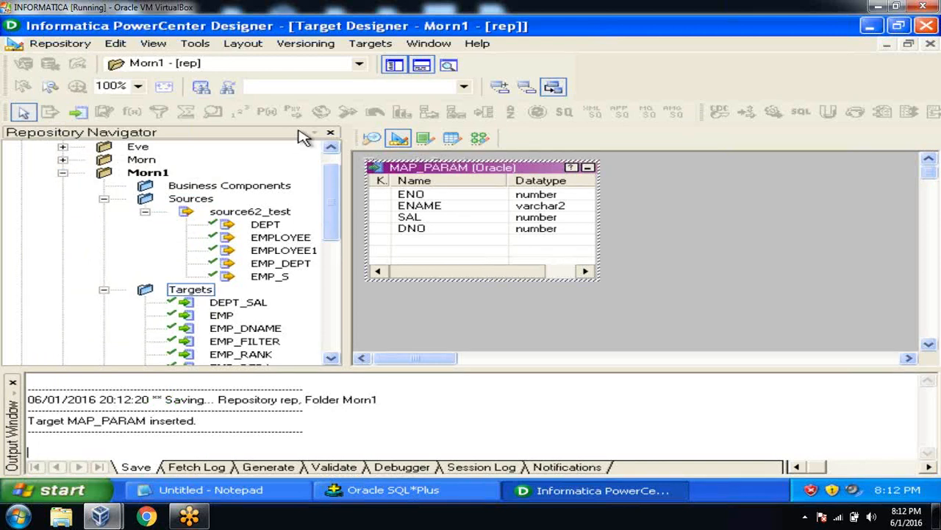
{"action": "left_click", "coordinate": [478, 140]}
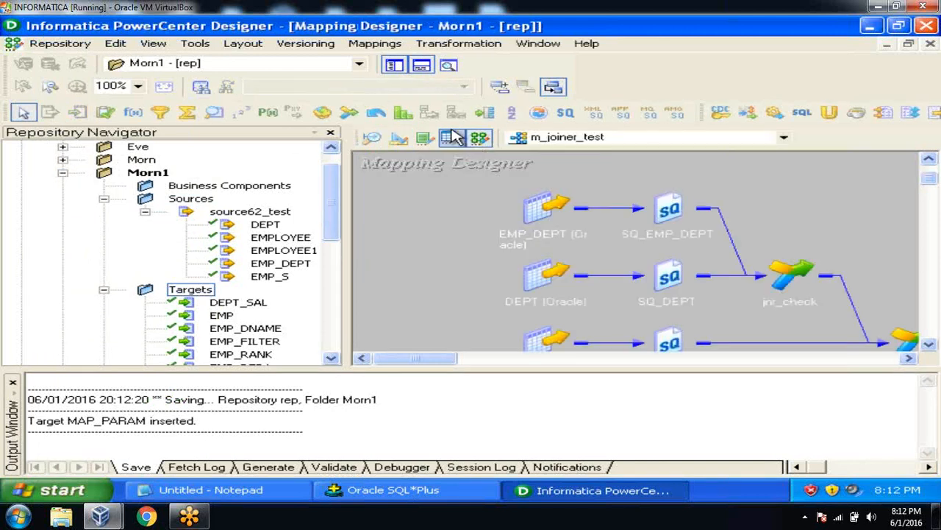
Step: Create a new mapping named m_map_param with Mappings > Create
{"action": "left_click", "coordinate": [368, 46]}
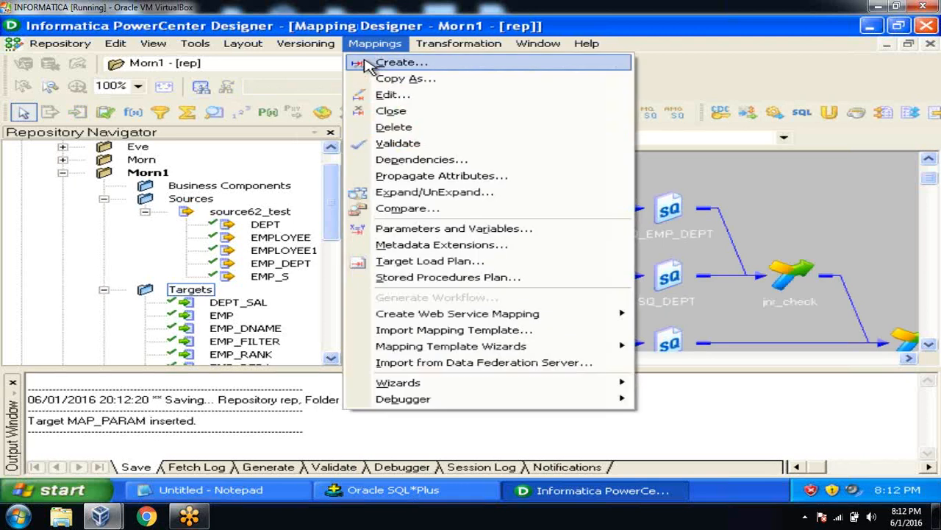
{"action": "left_click", "coordinate": [369, 64]}
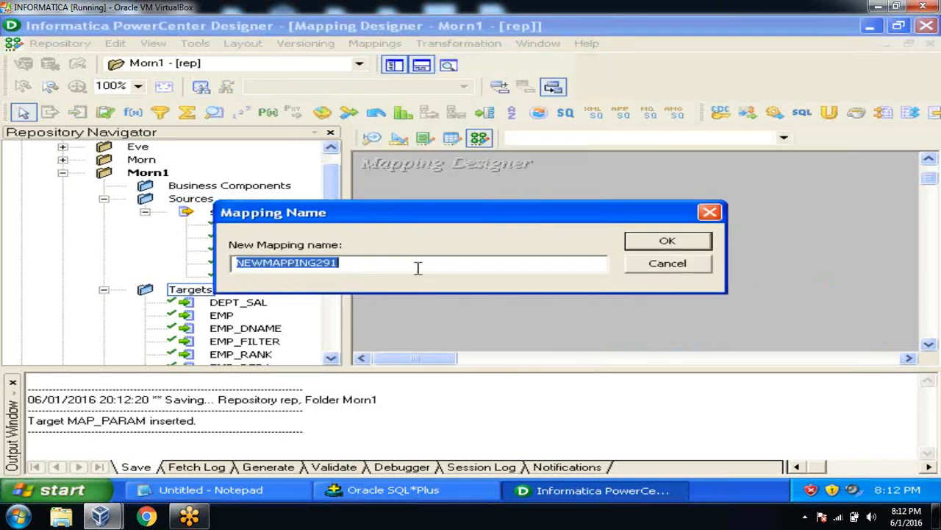
{"action": "type", "text": "m_map"}
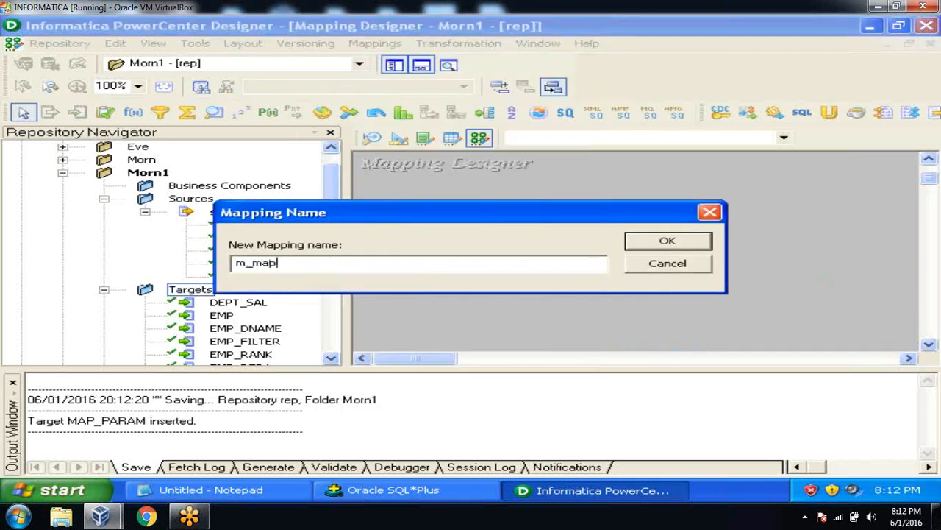
{"action": "type", "text": "_param"}
{"action": "left_click", "coordinate": [701, 243]}
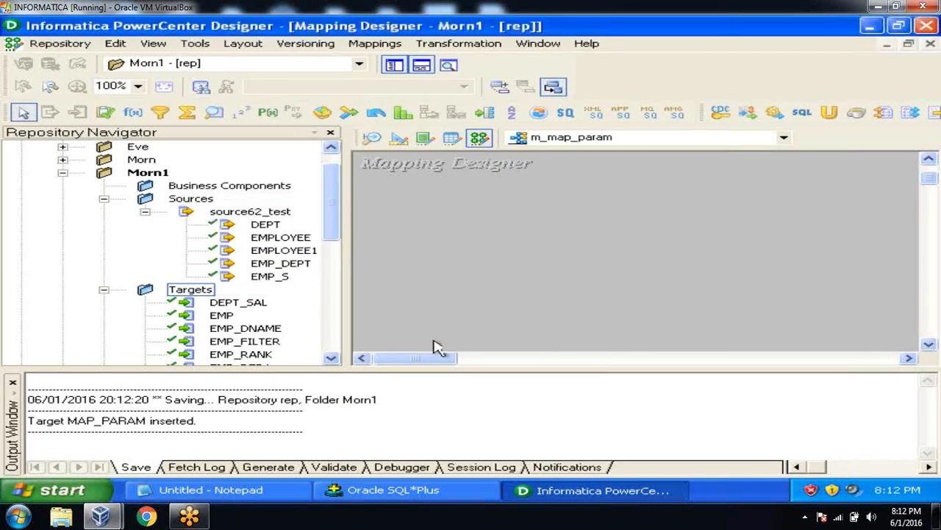
Step: Drag the EMP_DEPT source and MAP_PARAM target onto the m_map_param canvas
{"action": "left_click", "coordinate": [14, 383]}
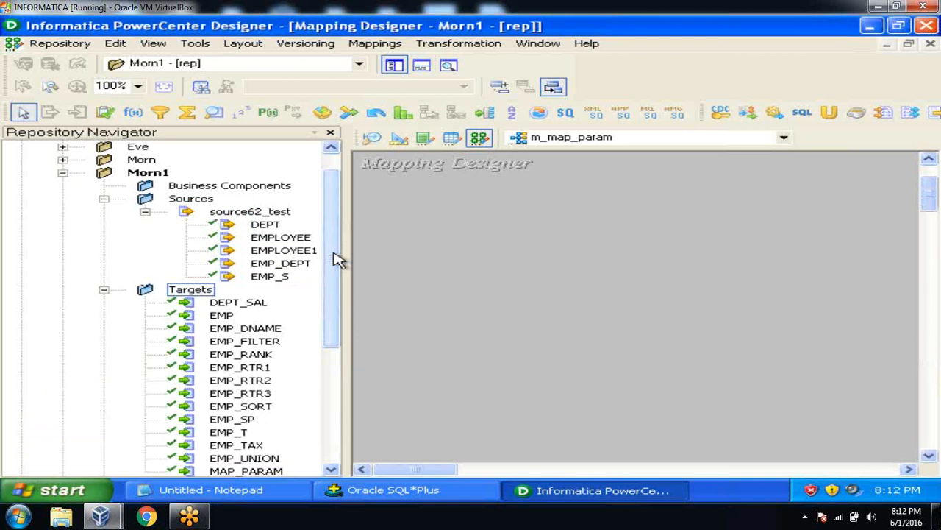
{"action": "left_click", "coordinate": [313, 266]}
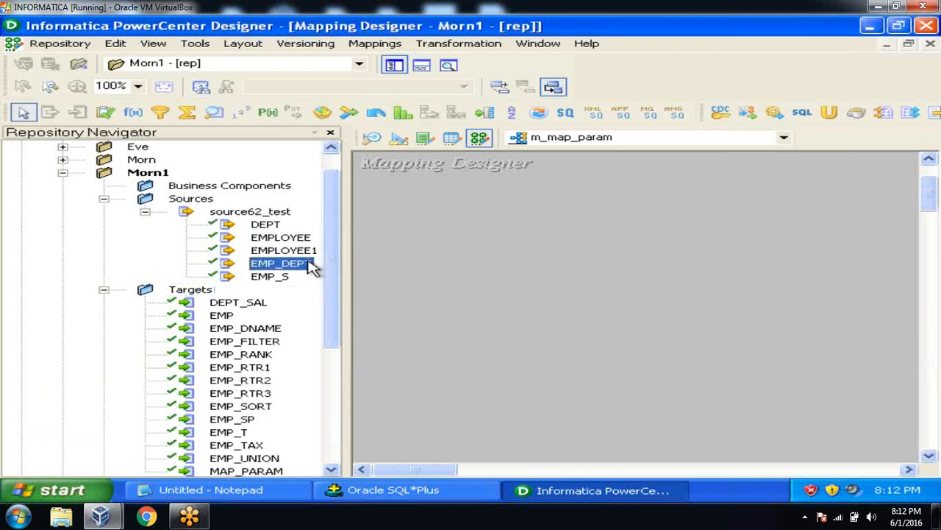
{"action": "left_click_drag", "start_coordinate": [313, 269], "coordinate": [490, 249]}
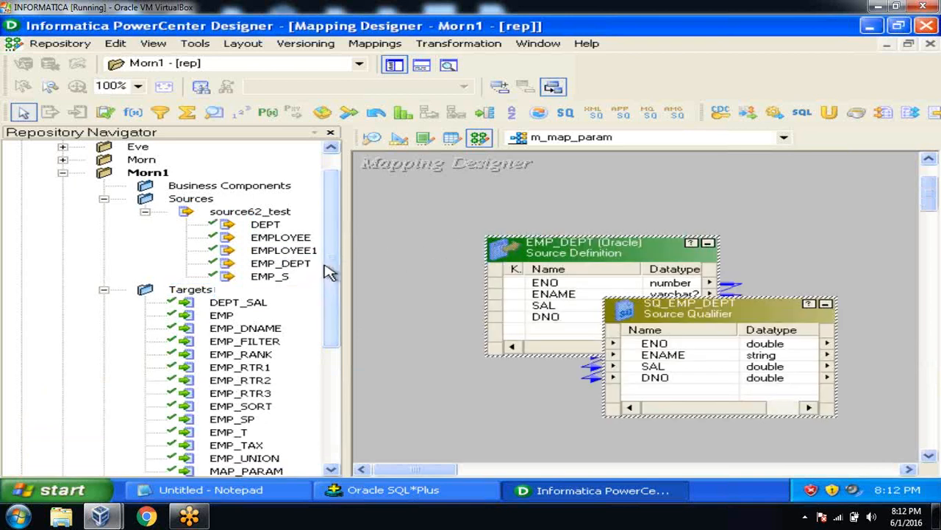
{"action": "scroll", "coordinate": [333, 273], "scroll_direction": "down", "scroll_amount": 3}
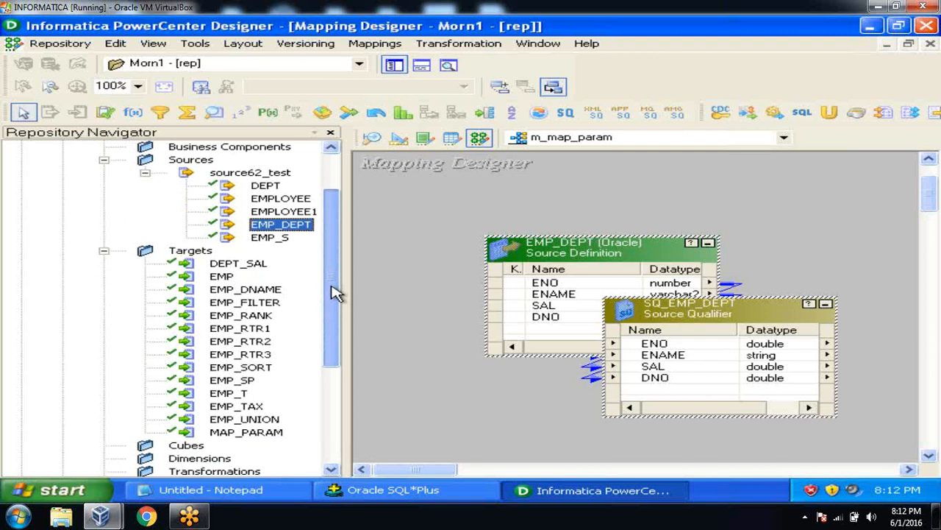
{"action": "left_click", "coordinate": [270, 434]}
{"action": "left_click_drag", "start_coordinate": [272, 439], "coordinate": [803, 303]}
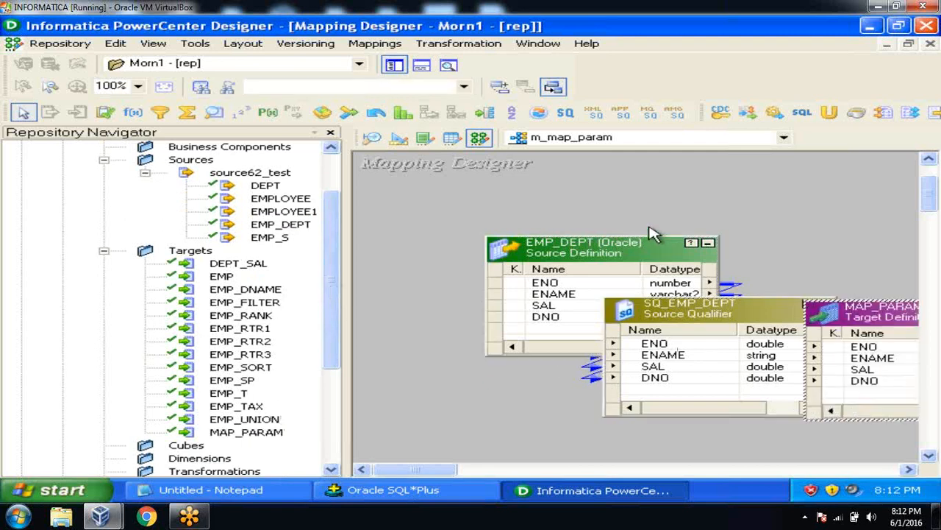
Step: Hide the navigator, iconize EMP_DEPT, and spread EMP_DEPT, SQ_EMP_DEPT and MAP_PARAM across the canvas
{"action": "left_click", "coordinate": [394, 68]}
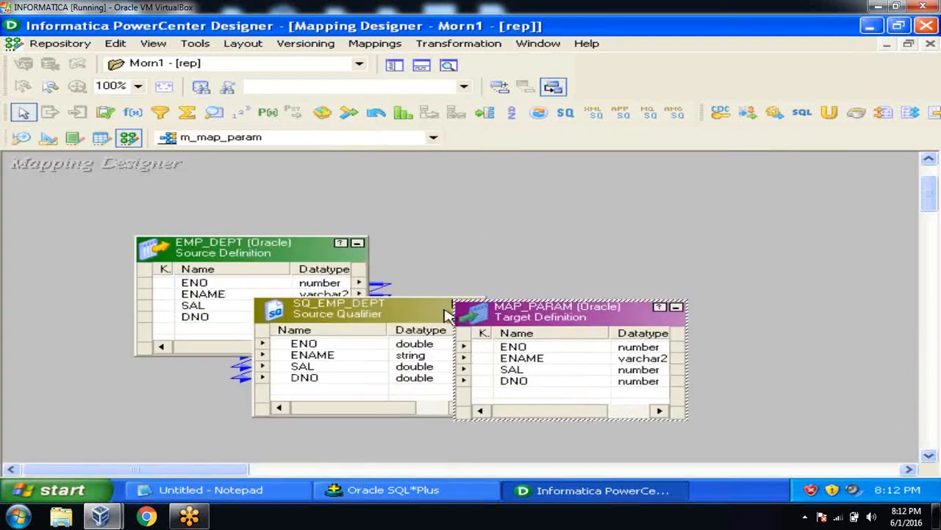
{"action": "left_click_drag", "start_coordinate": [540, 323], "coordinate": [727, 328]}
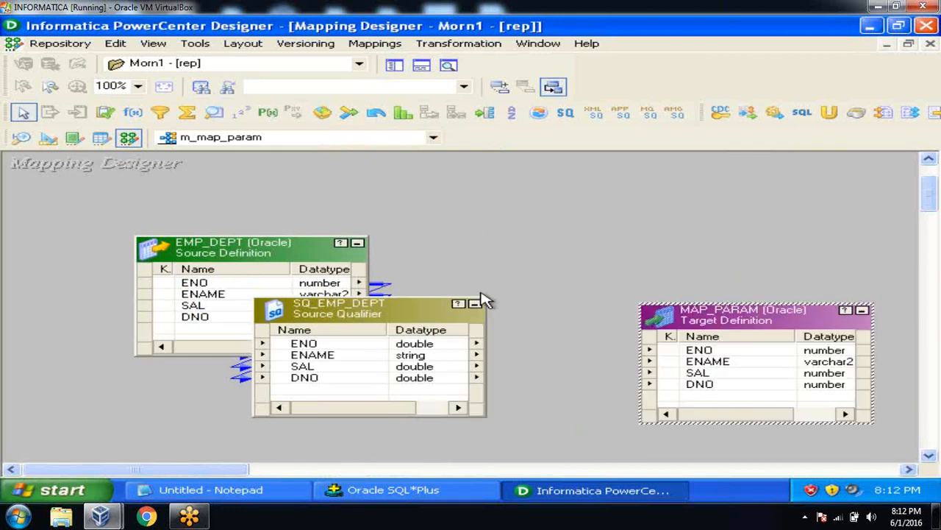
{"action": "left_click", "coordinate": [358, 243]}
{"action": "left_click_drag", "start_coordinate": [155, 251], "coordinate": [69, 234]}
{"action": "left_click_drag", "start_coordinate": [321, 300], "coordinate": [189, 324]}
{"action": "left_click", "coordinate": [447, 255]}
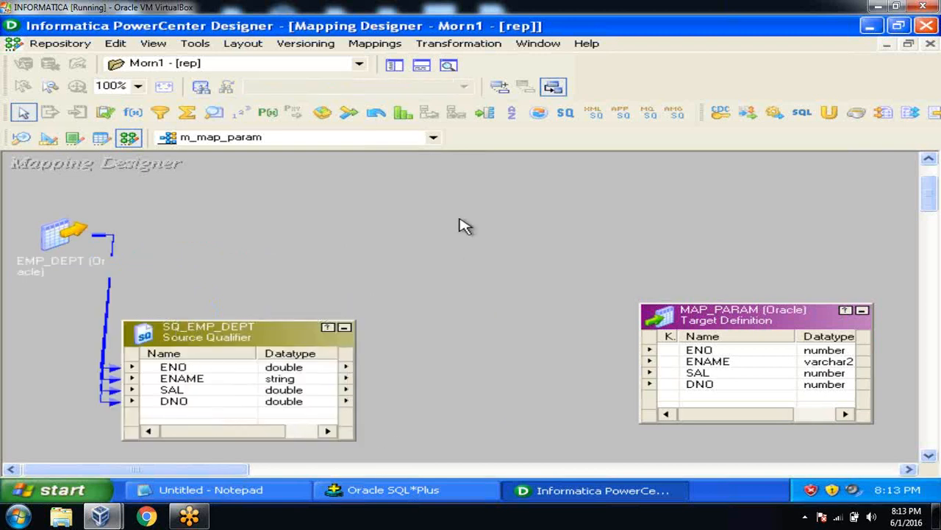
Step: Create a Filter transformation named flt_check
{"action": "left_click", "coordinate": [465, 46]}
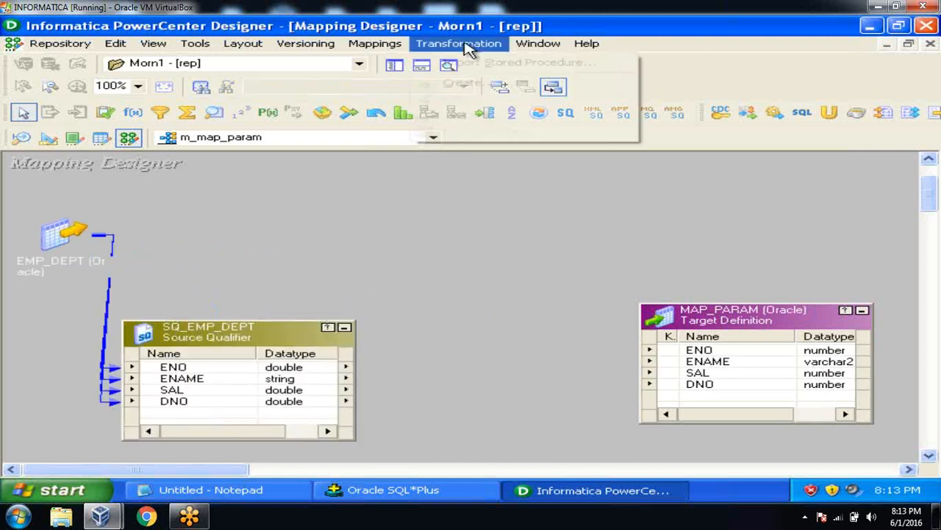
{"action": "left_click", "coordinate": [471, 83]}
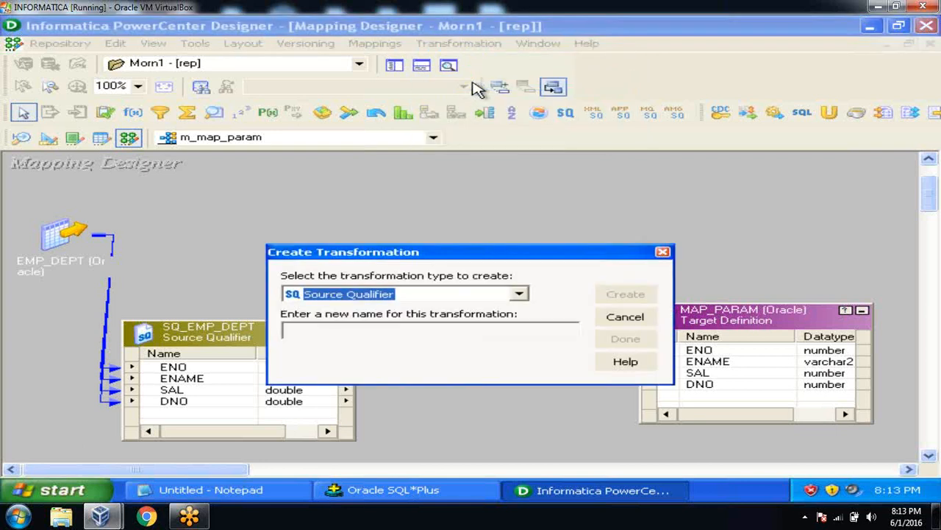
{"action": "left_click", "coordinate": [520, 295]}
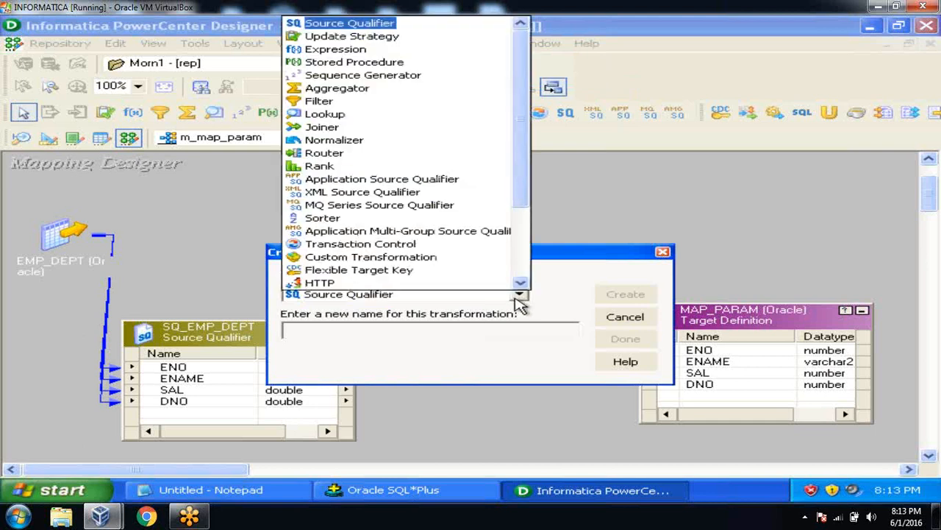
{"action": "left_click", "coordinate": [322, 101]}
{"action": "left_click", "coordinate": [342, 331]}
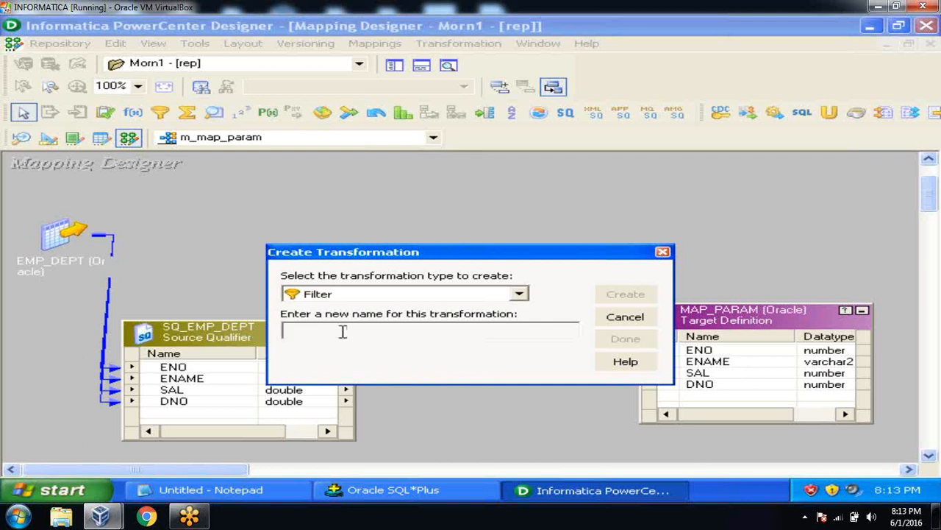
{"action": "type", "text": "FI"}
{"action": "key", "text": "Return"}
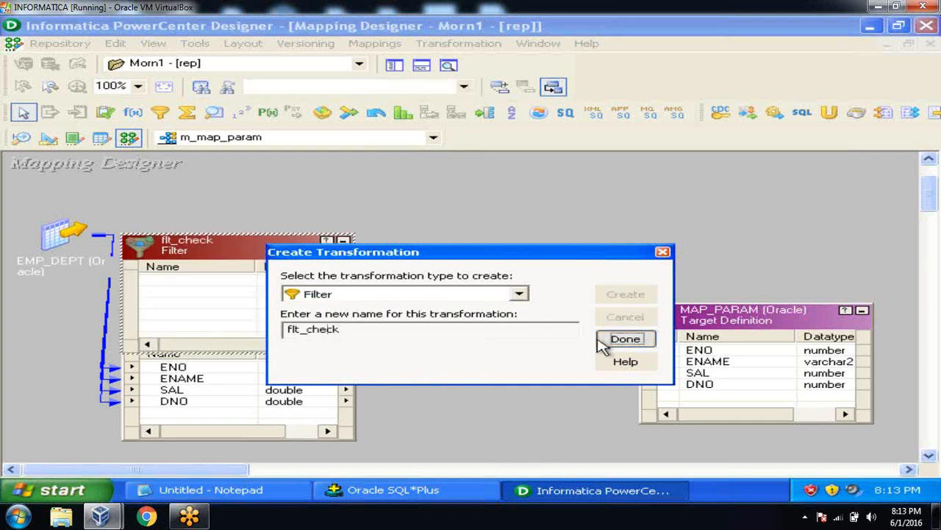
{"action": "left_click", "coordinate": [609, 341]}
Step: Place flt_check between SQ_EMP_DEPT and MAP_PARAM and link ENO, ENAME, SAL, DNO through it
{"action": "left_click_drag", "start_coordinate": [224, 254], "coordinate": [483, 327]}
{"action": "left_click_drag", "start_coordinate": [228, 342], "coordinate": [162, 388]}
{"action": "left_click", "coordinate": [162, 355]}
{"action": "left_click_drag", "start_coordinate": [84, 364], "coordinate": [708, 319]}
{"action": "left_click_drag", "start_coordinate": [707, 319], "coordinate": [765, 325]}
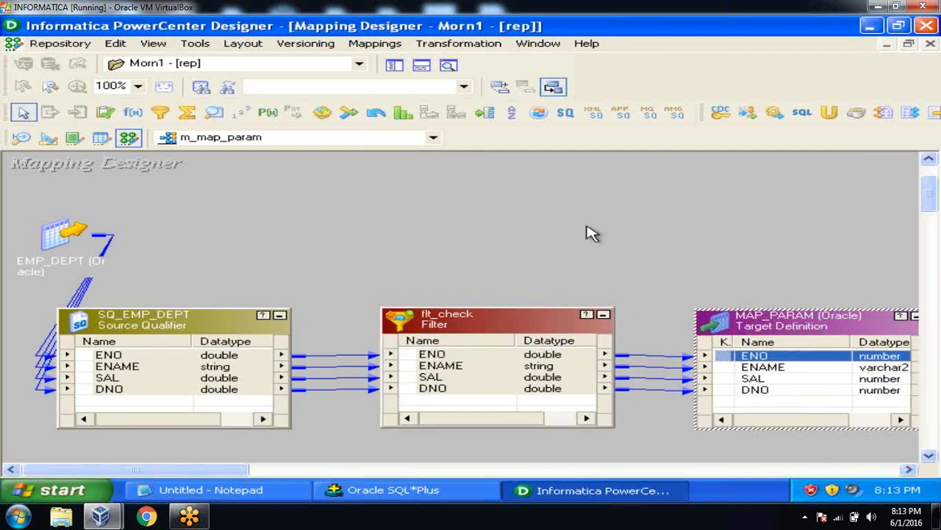
Step: Enter DNO=10 as flt_check's filter condition, validate it, then cancel to keep TRUE
{"action": "left_click", "coordinate": [592, 234]}
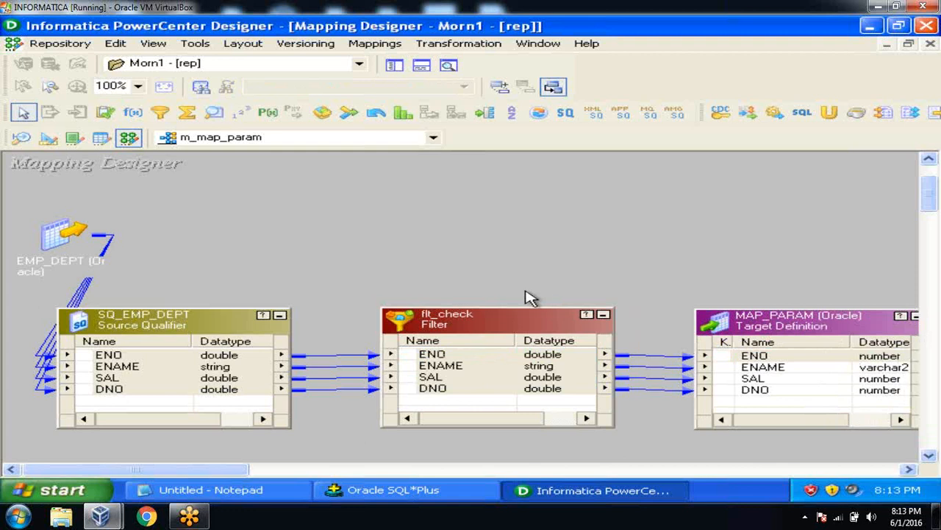
{"action": "double_click", "coordinate": [509, 320]}
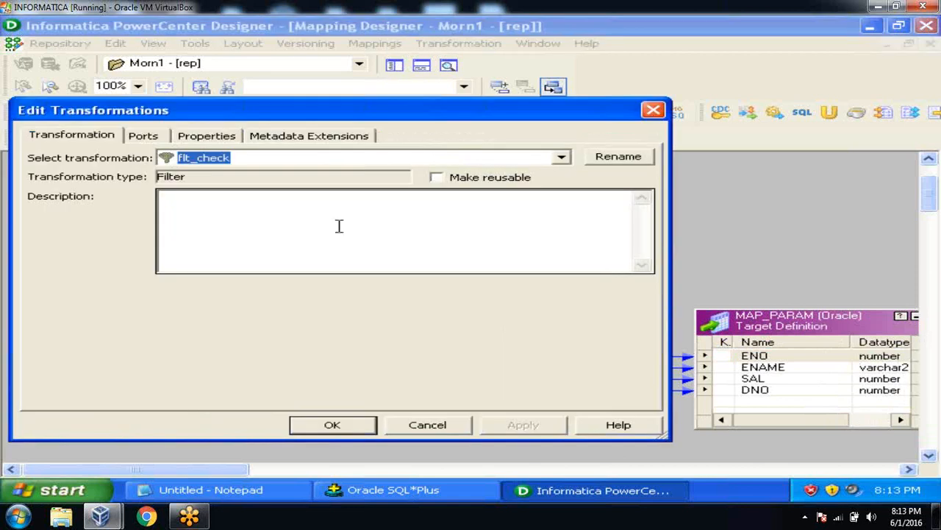
{"action": "left_click", "coordinate": [205, 140]}
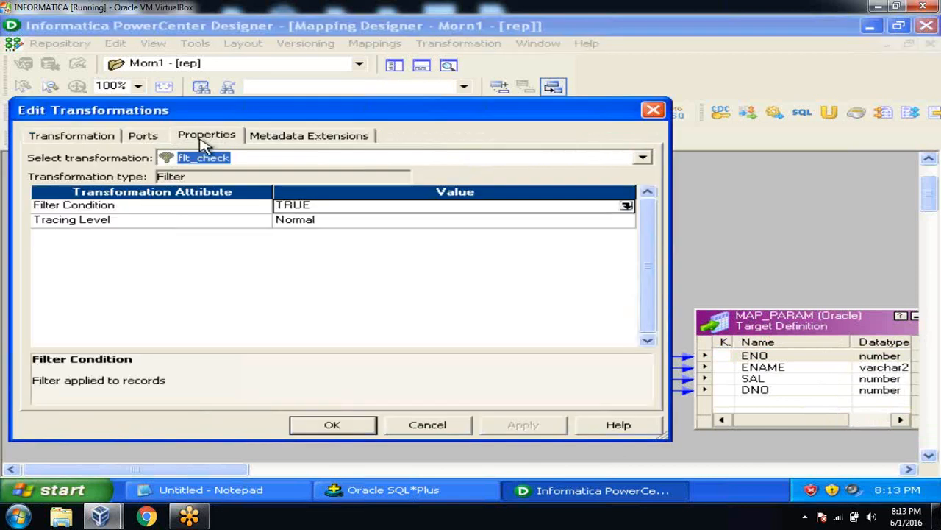
{"action": "left_click", "coordinate": [627, 207]}
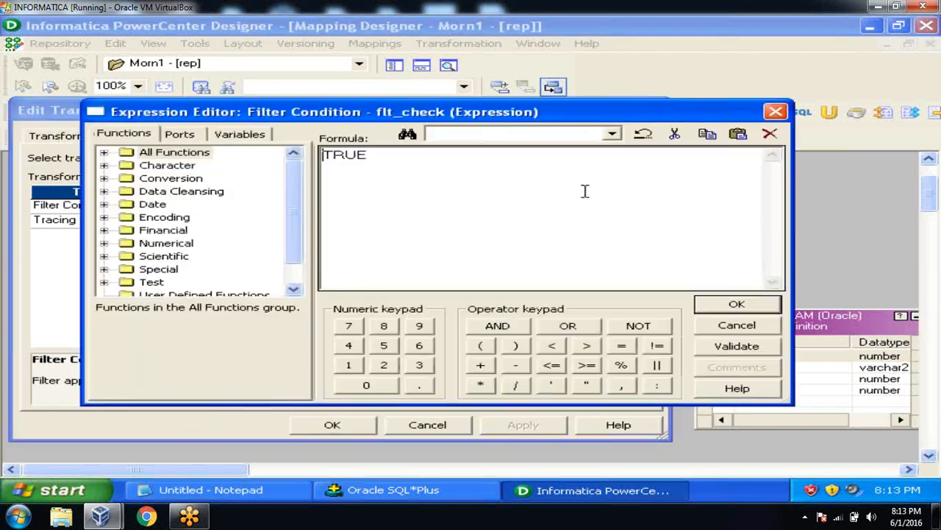
{"action": "key", "text": "BackSpace"}
{"action": "key", "text": "BackSpace"}
{"action": "key", "text": "BackSpace"}
{"action": "type", "text": "DNO=10"}
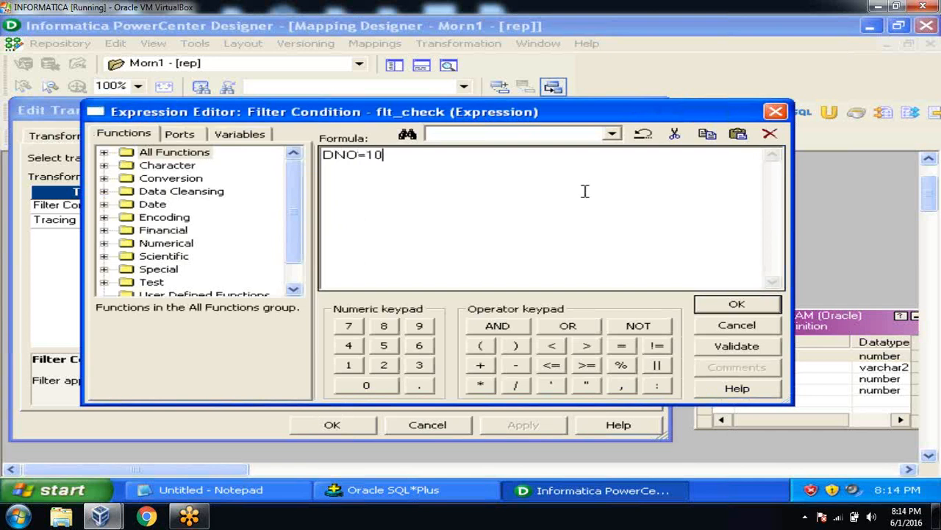
{"action": "left_click", "coordinate": [737, 346]}
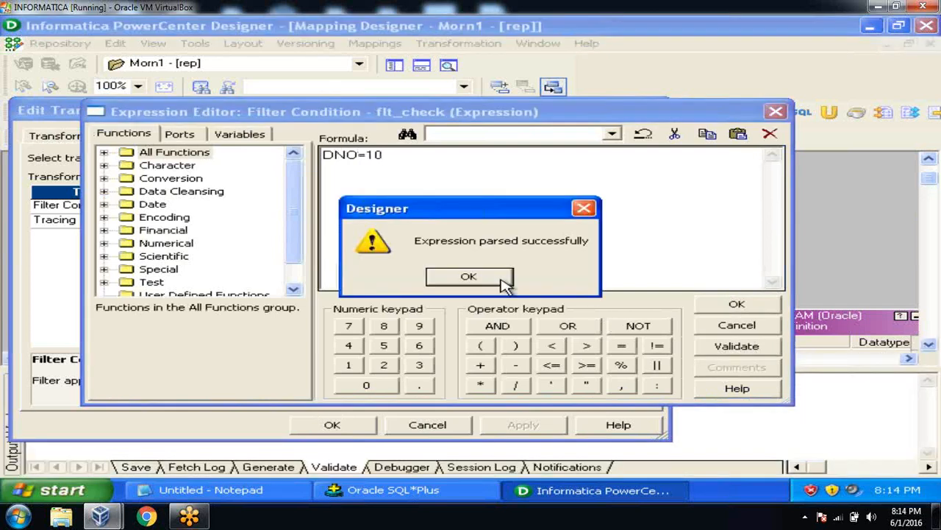
{"action": "left_click", "coordinate": [490, 278]}
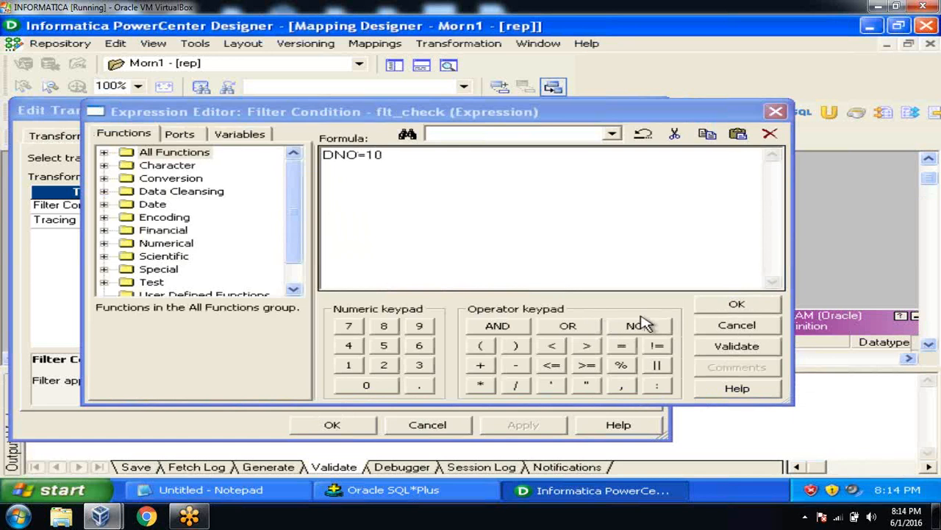
{"action": "left_click", "coordinate": [719, 327]}
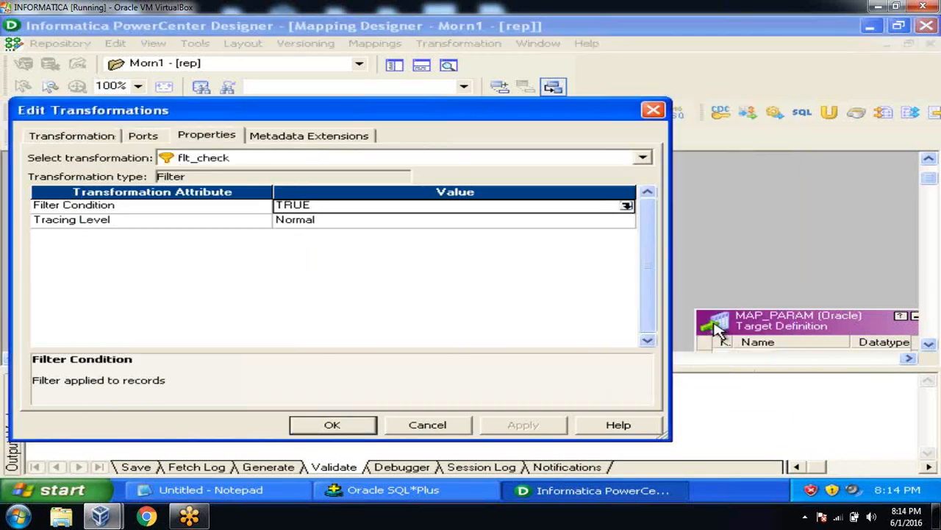
{"action": "left_click", "coordinate": [330, 427]}
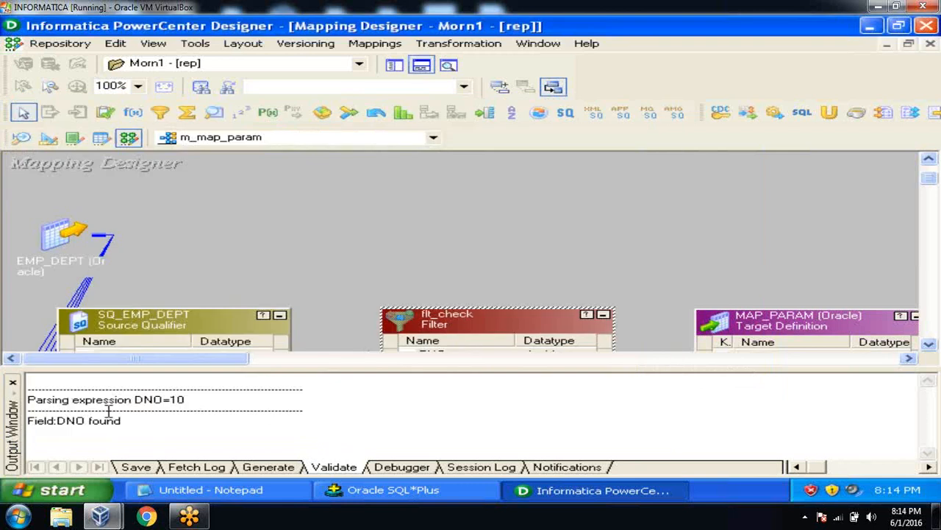
Step: Declare $$DNO in Parameters and Variables as a Parameter with datatype double
{"action": "left_click", "coordinate": [13, 383]}
{"action": "left_click", "coordinate": [349, 211]}
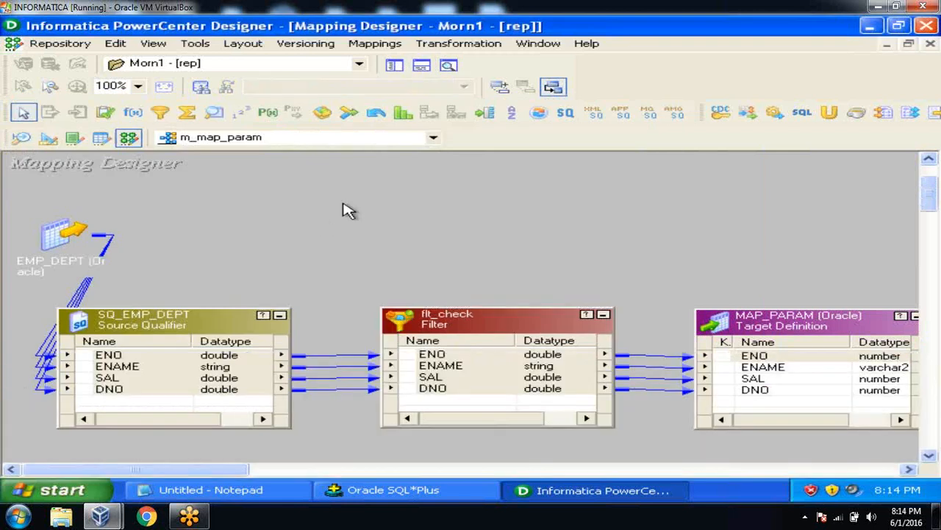
{"action": "left_click", "coordinate": [374, 47]}
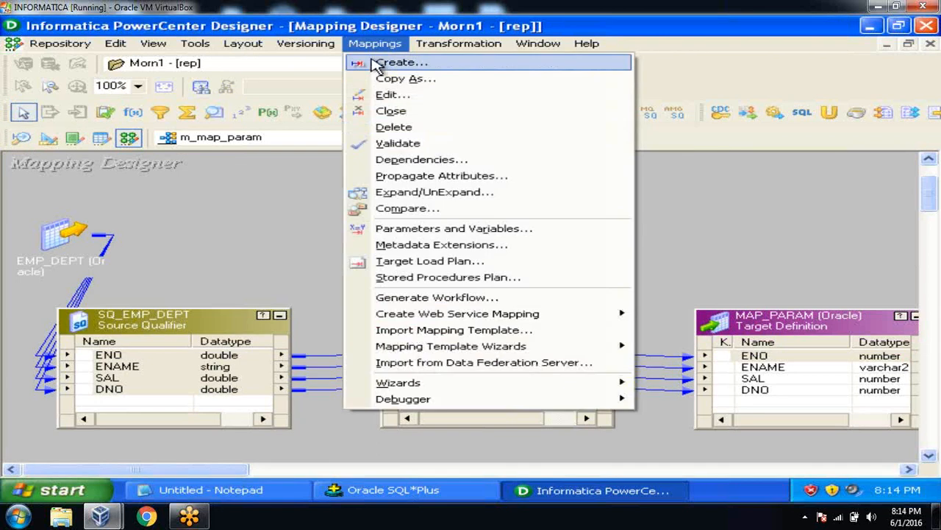
{"action": "left_click", "coordinate": [397, 232]}
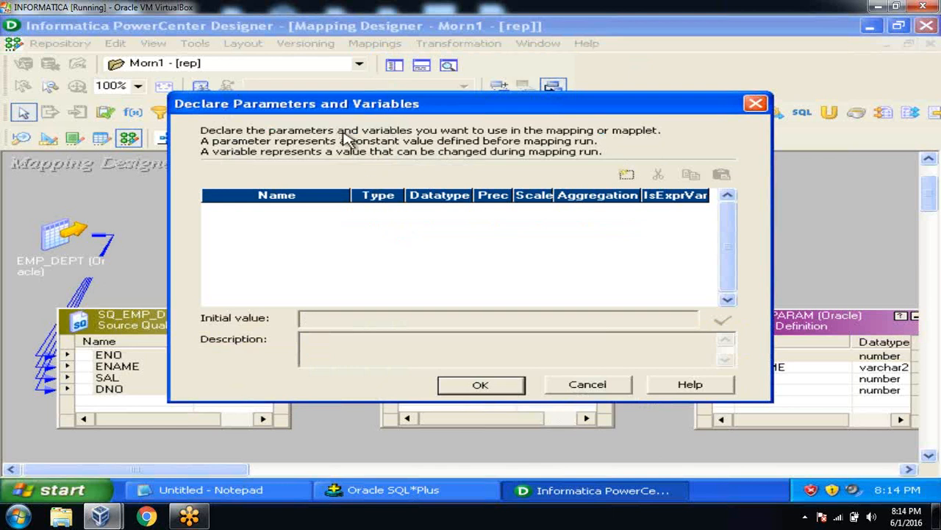
{"action": "left_click", "coordinate": [625, 176]}
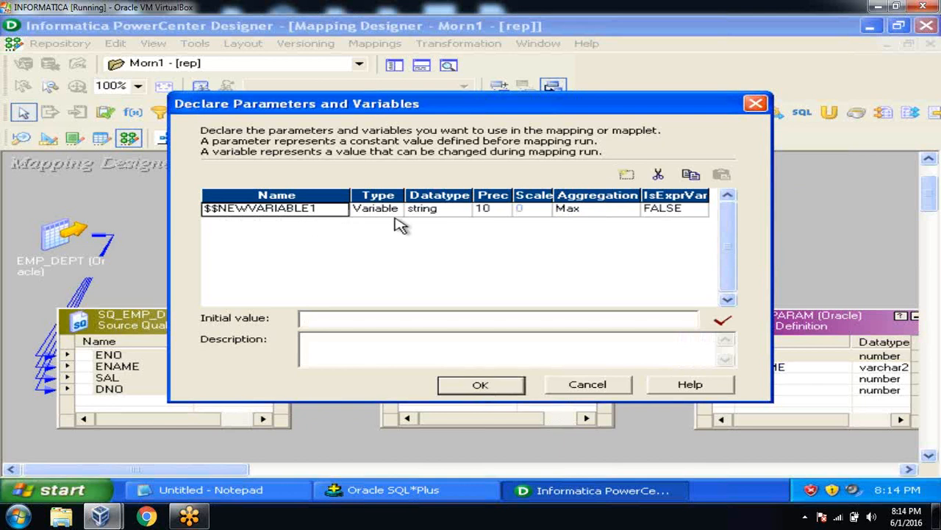
{"action": "left_click", "coordinate": [320, 209]}
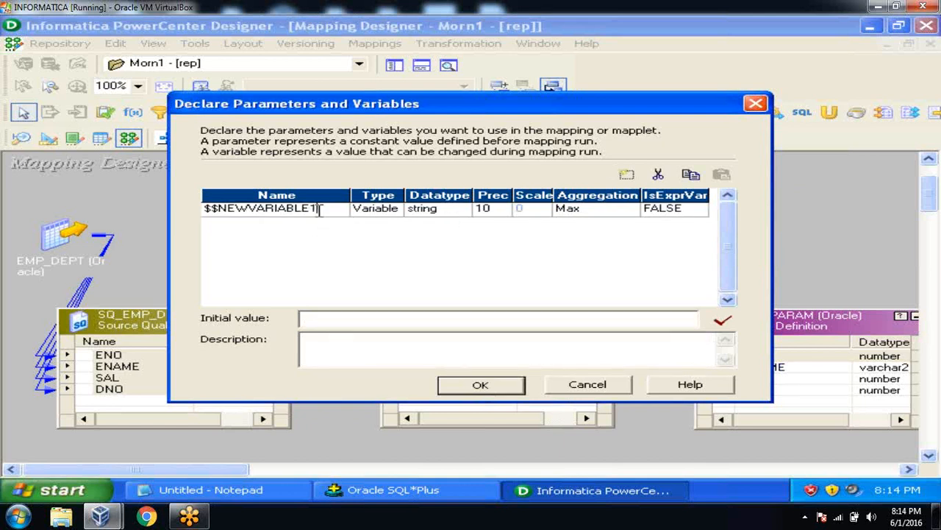
{"action": "key", "text": "BackSpace"}
{"action": "key", "text": "BackSpace"}
{"action": "key", "text": "BackSpace"}
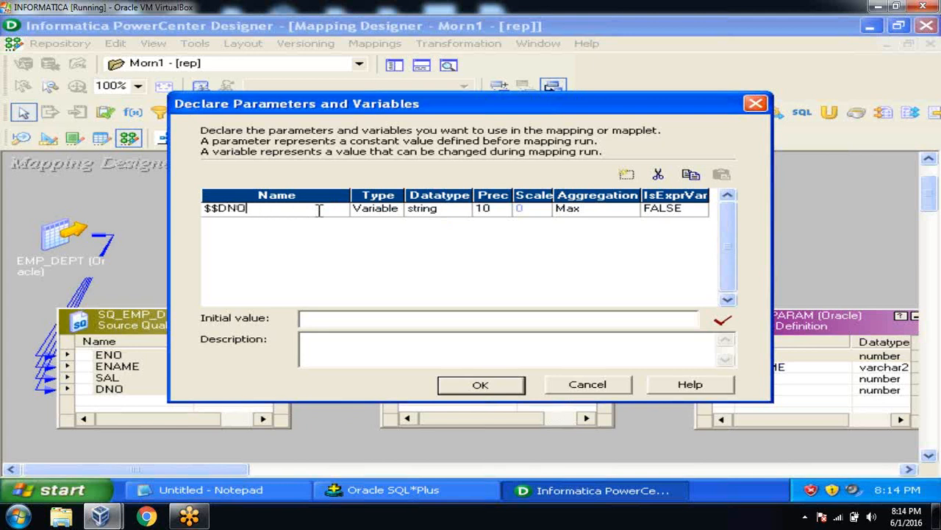
{"action": "left_click", "coordinate": [389, 210]}
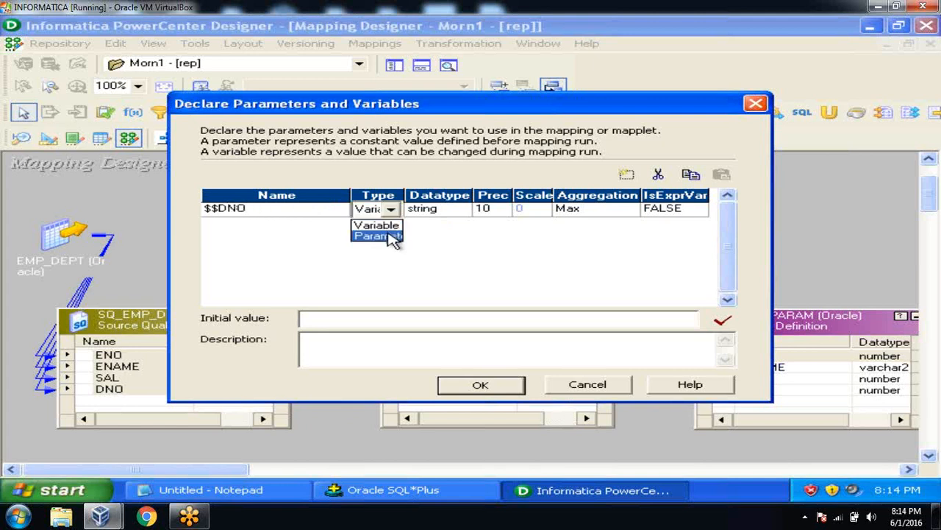
{"action": "left_click", "coordinate": [394, 237]}
{"action": "left_click", "coordinate": [450, 210]}
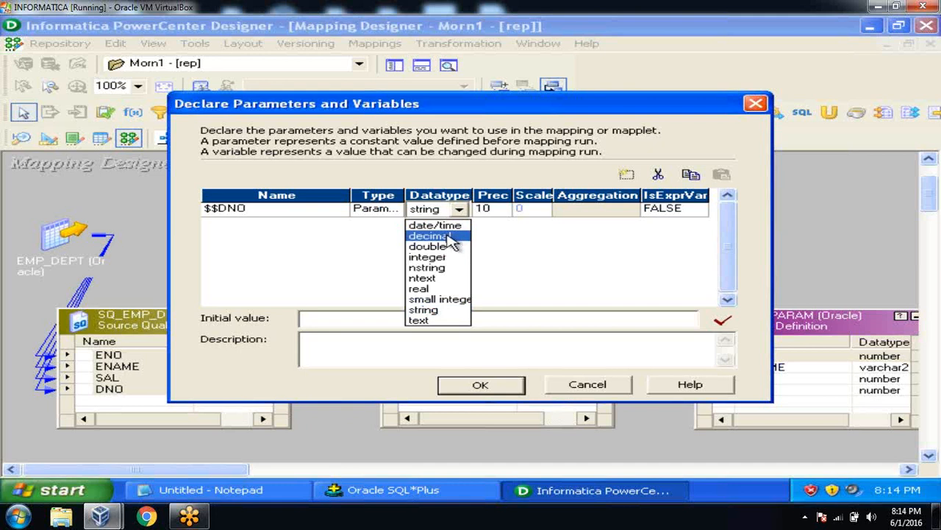
{"action": "left_click", "coordinate": [441, 246]}
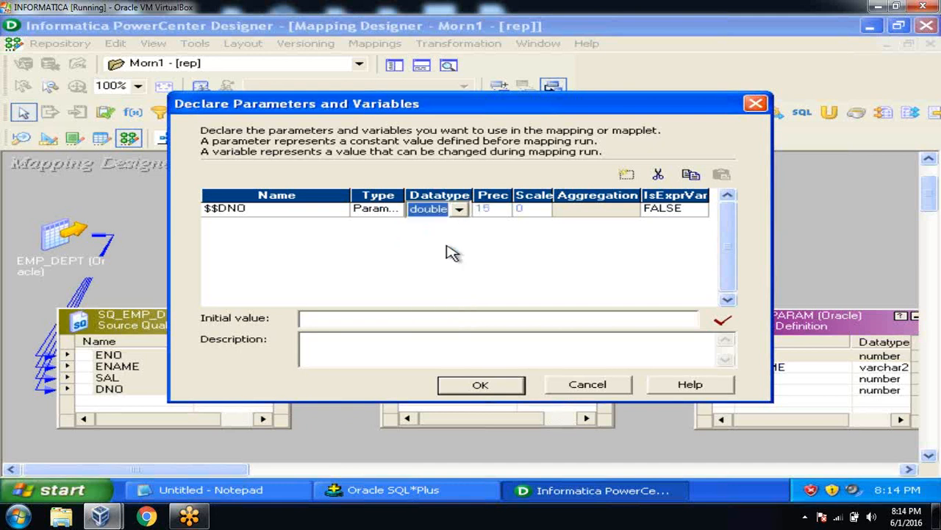
{"action": "left_click", "coordinate": [411, 318]}
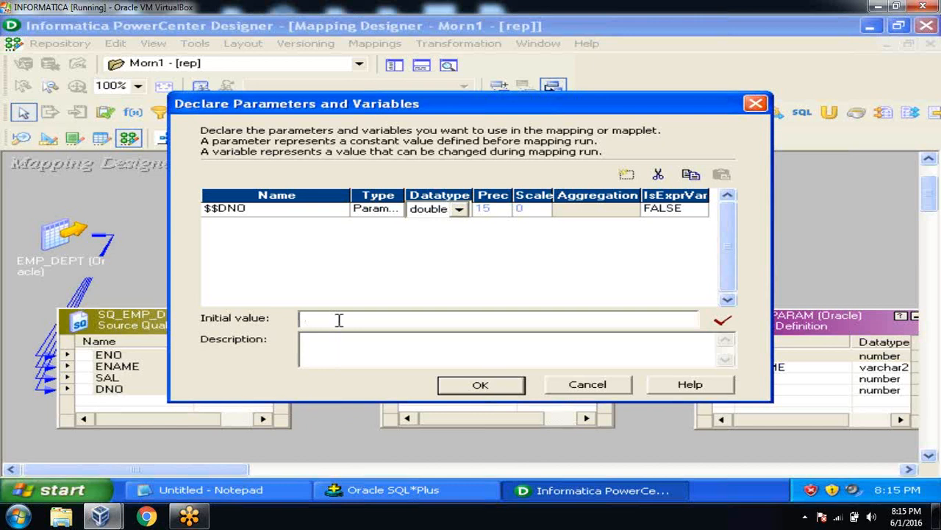
{"action": "left_click", "coordinate": [504, 385]}
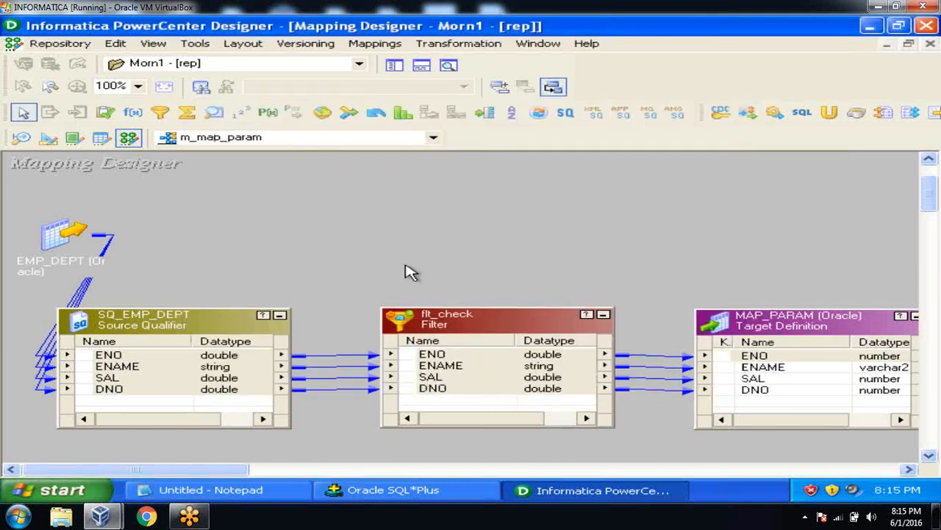
Step: Open flt_check's filter condition in the Expression Editor and erase the TRUE condition
{"action": "left_click", "coordinate": [473, 310]}
{"action": "double_click", "coordinate": [473, 310]}
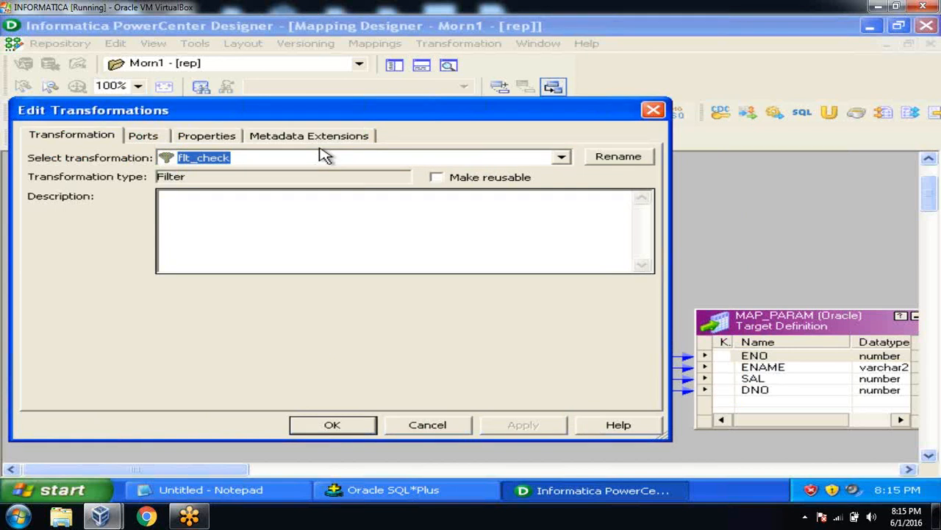
{"action": "left_click", "coordinate": [238, 137]}
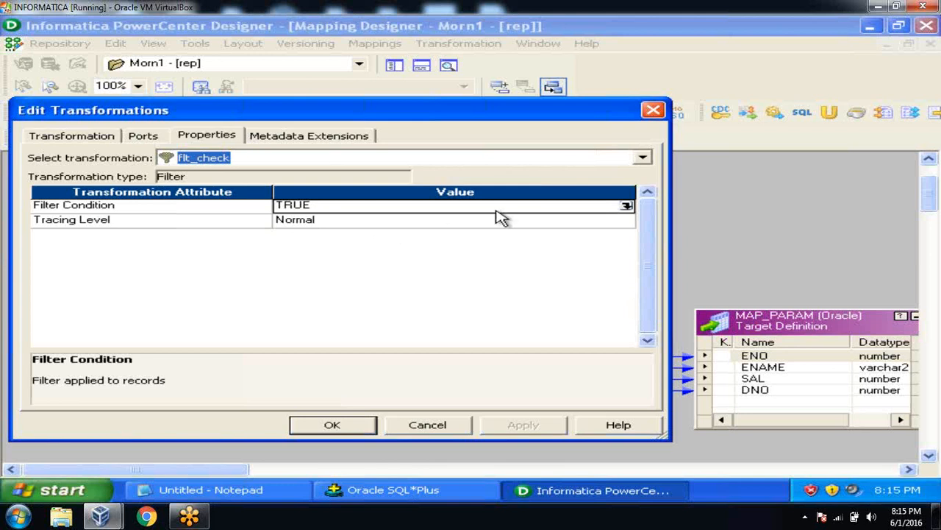
{"action": "left_click", "coordinate": [627, 206]}
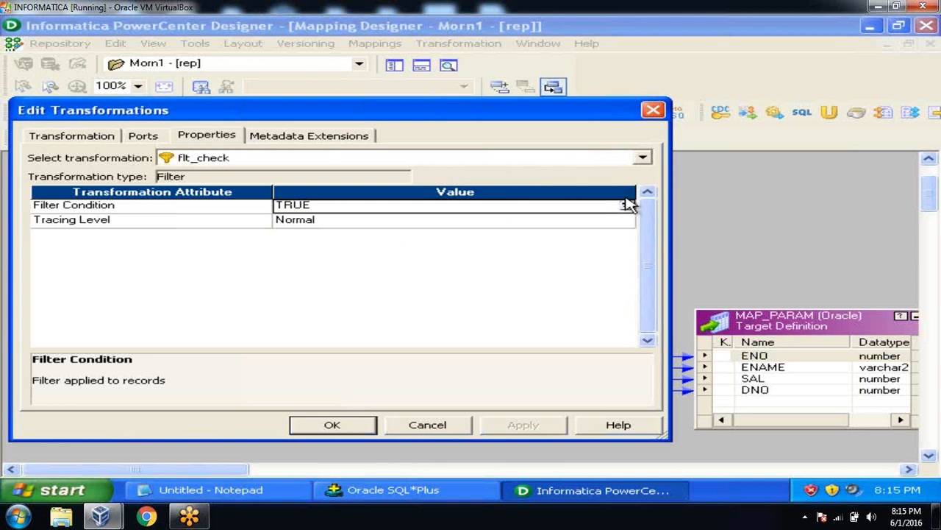
{"action": "left_click", "coordinate": [627, 207]}
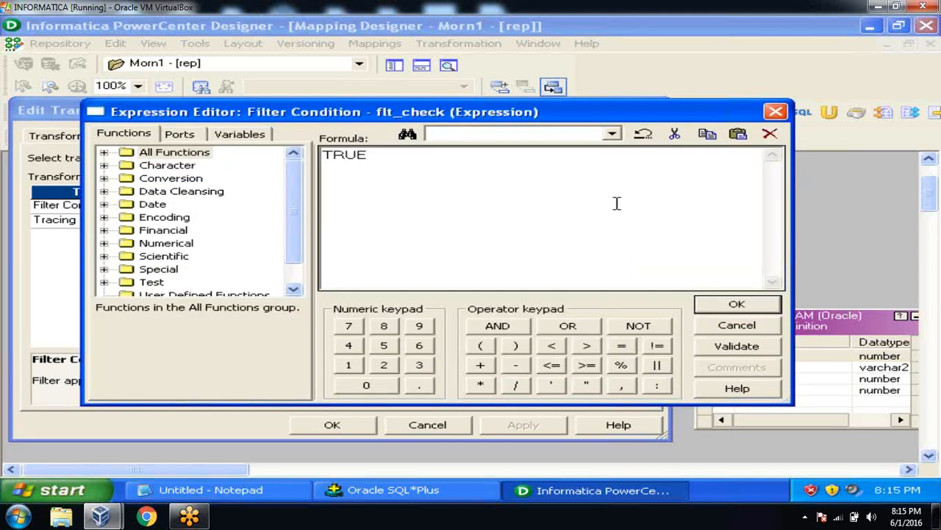
{"action": "key", "text": "BackSpace"}
{"action": "key", "text": "BackSpace"}
{"action": "key", "text": "BackSpace"}
{"action": "key", "text": "BackSpace"}
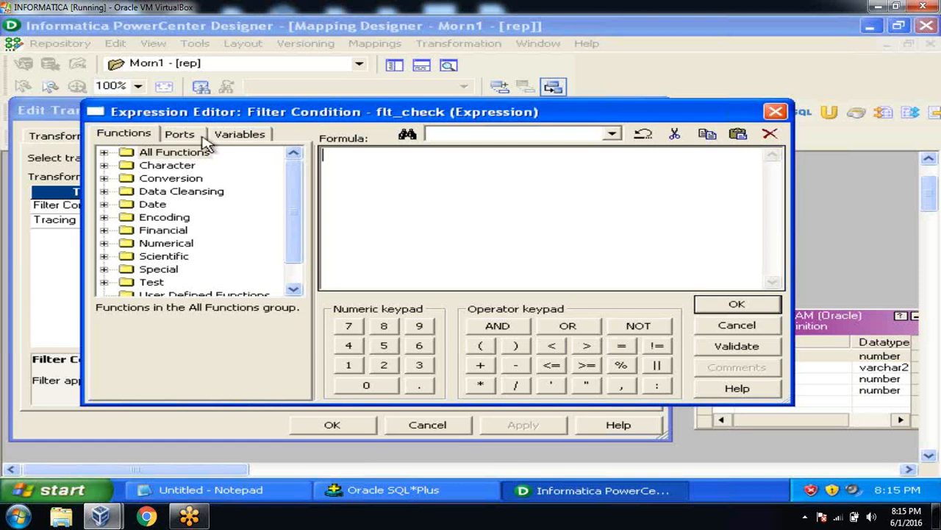
Step: Build the condition DNO = $$DNO from the ports and mapping parameters, validate, and apply it
{"action": "left_click", "coordinate": [192, 135]}
{"action": "double_click", "coordinate": [184, 205]}
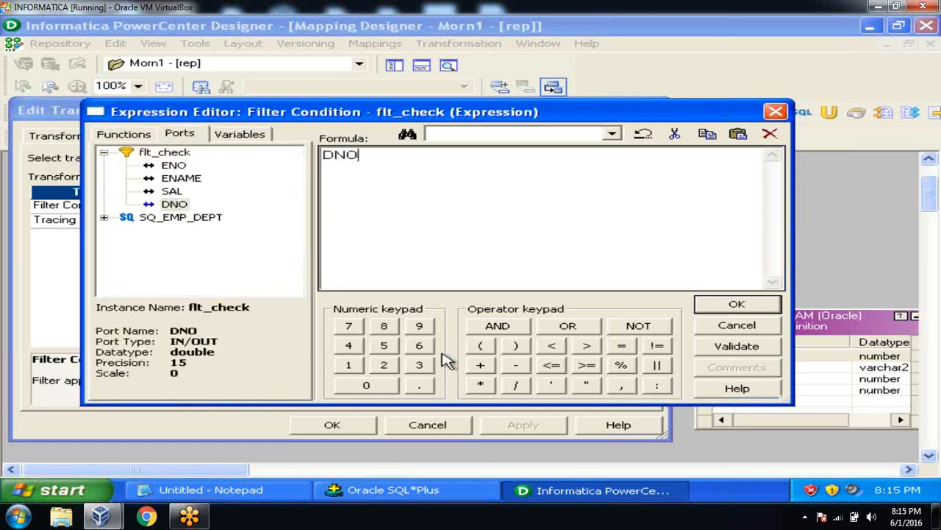
{"action": "left_click", "coordinate": [621, 348]}
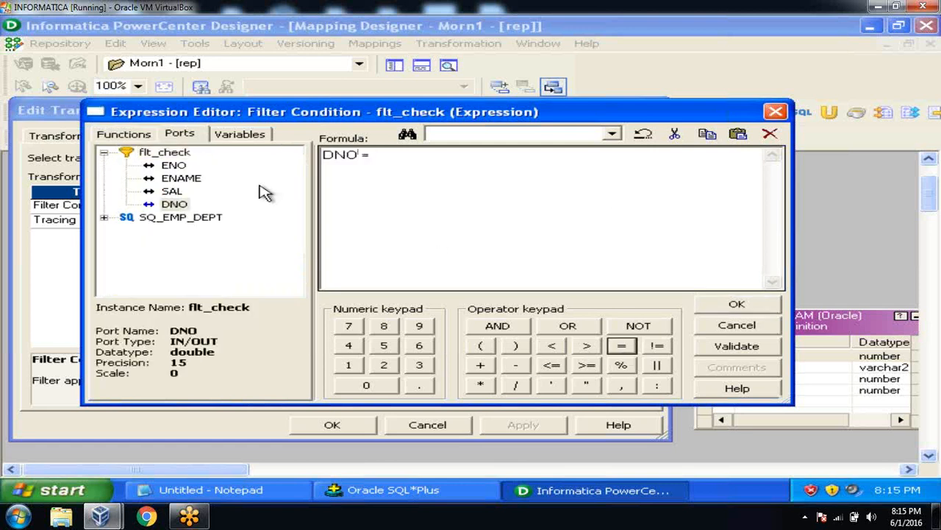
{"action": "left_click", "coordinate": [239, 134]}
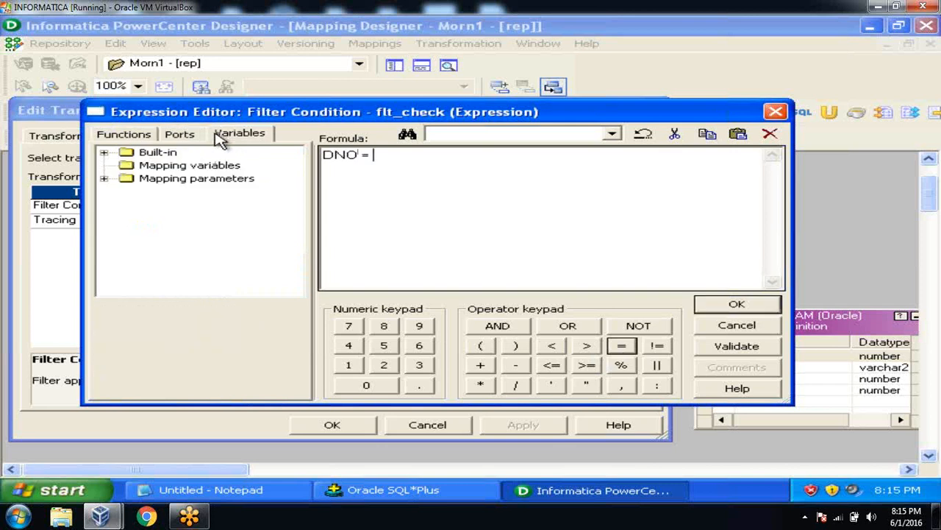
{"action": "left_click", "coordinate": [103, 178]}
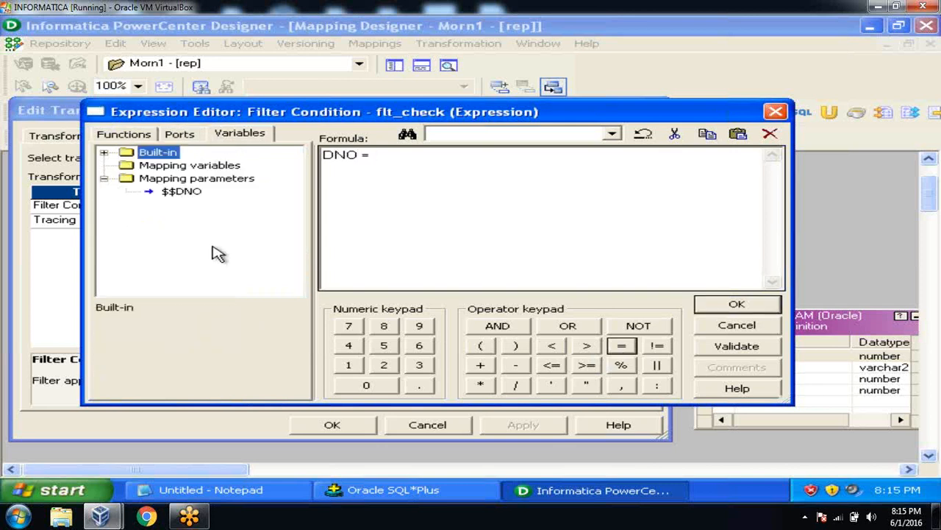
{"action": "left_click", "coordinate": [189, 193]}
{"action": "double_click", "coordinate": [190, 192]}
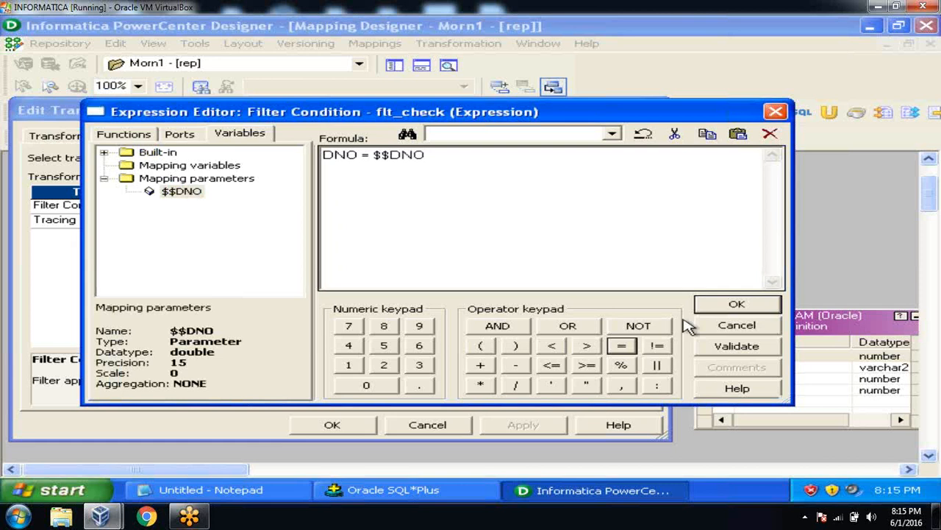
{"action": "left_click", "coordinate": [717, 346]}
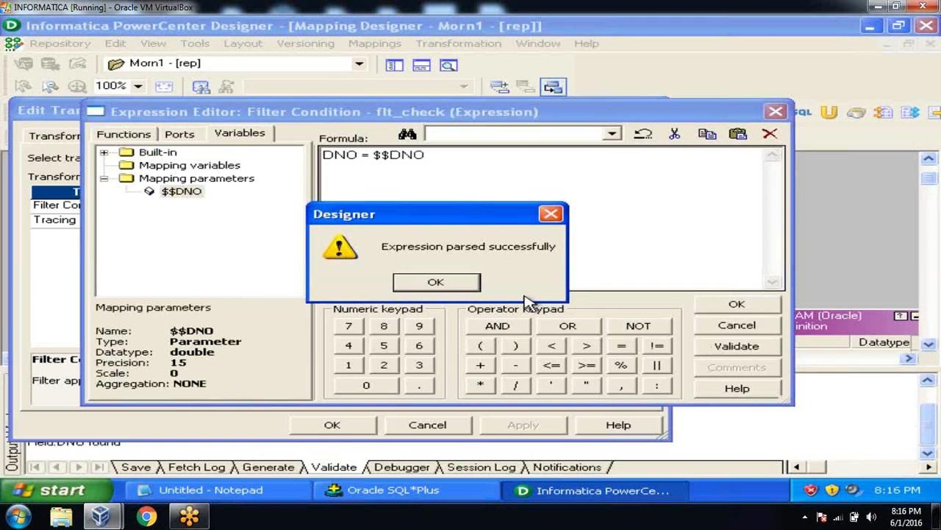
{"action": "left_click", "coordinate": [441, 282]}
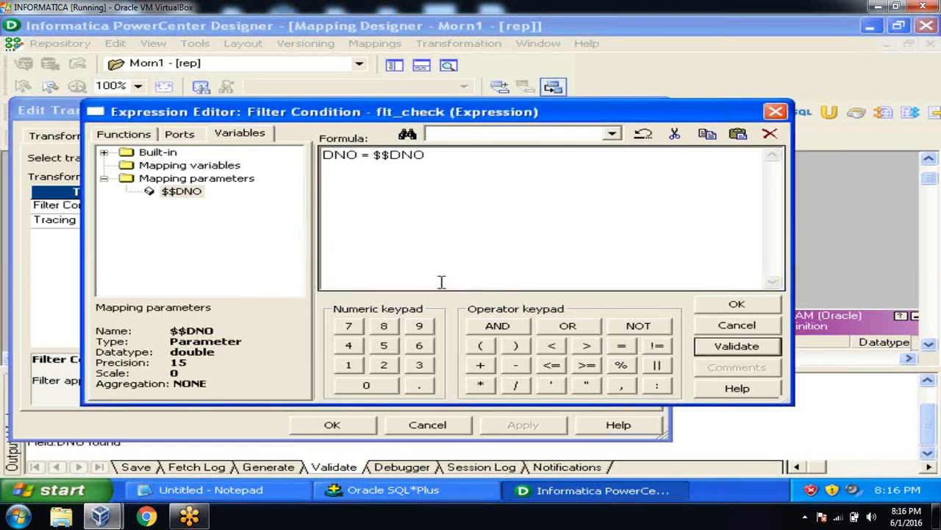
{"action": "left_click", "coordinate": [735, 306]}
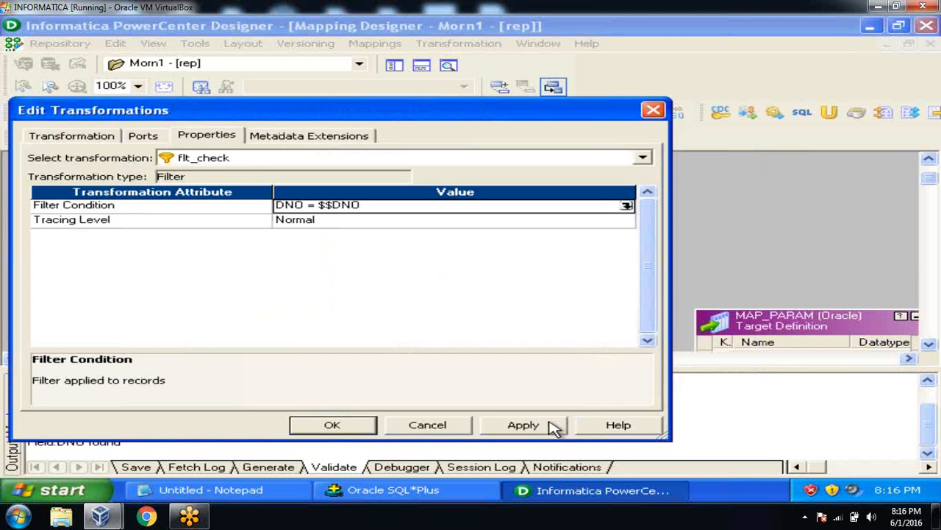
{"action": "left_click", "coordinate": [548, 423]}
Step: Close the flt_check editor and arrange all mapping objects as icons
{"action": "left_click", "coordinate": [374, 424]}
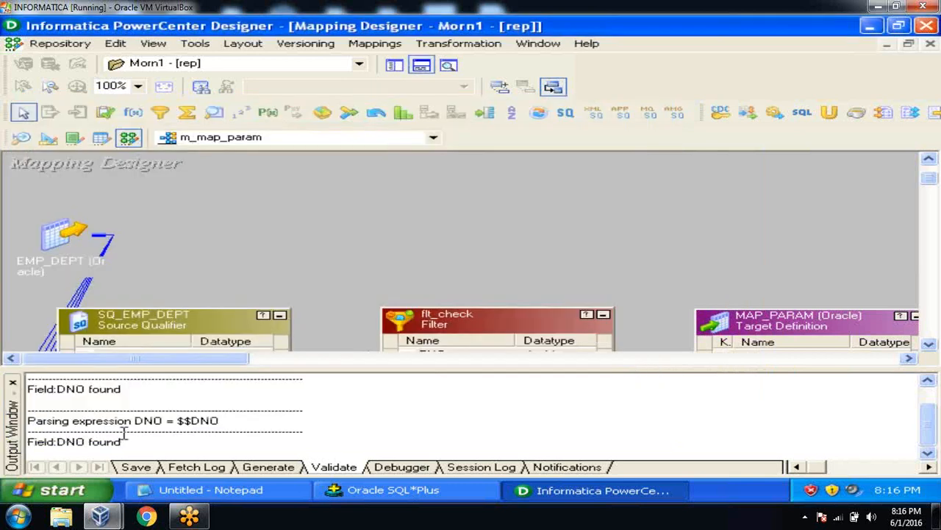
{"action": "left_click", "coordinate": [13, 383]}
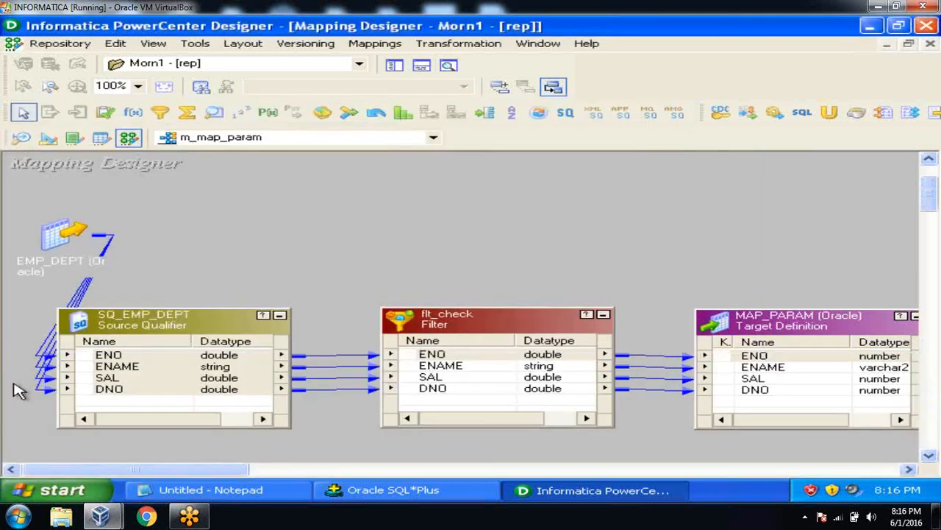
{"action": "right_click", "coordinate": [290, 238]}
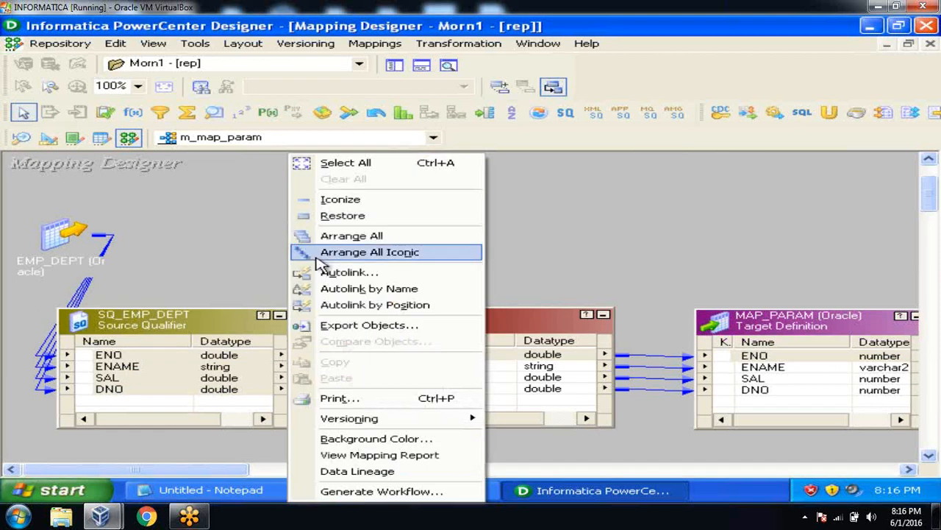
{"action": "left_click", "coordinate": [316, 254]}
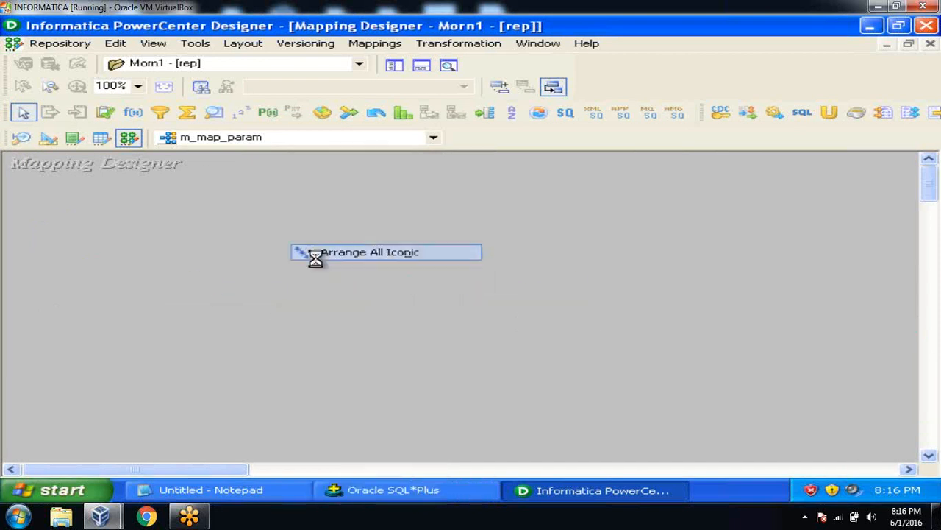
Step: Save the m_map_param mapping to the repository
{"action": "left_click", "coordinate": [53, 44]}
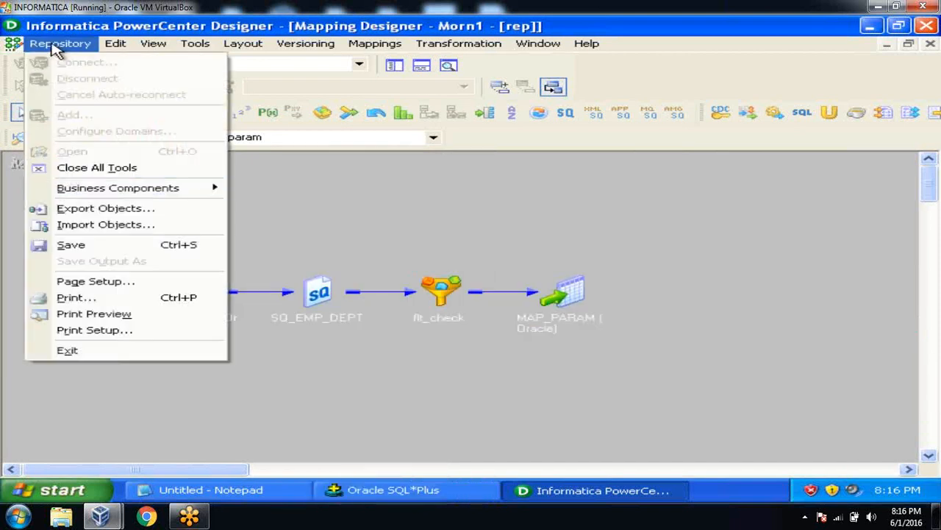
{"action": "left_click", "coordinate": [78, 249]}
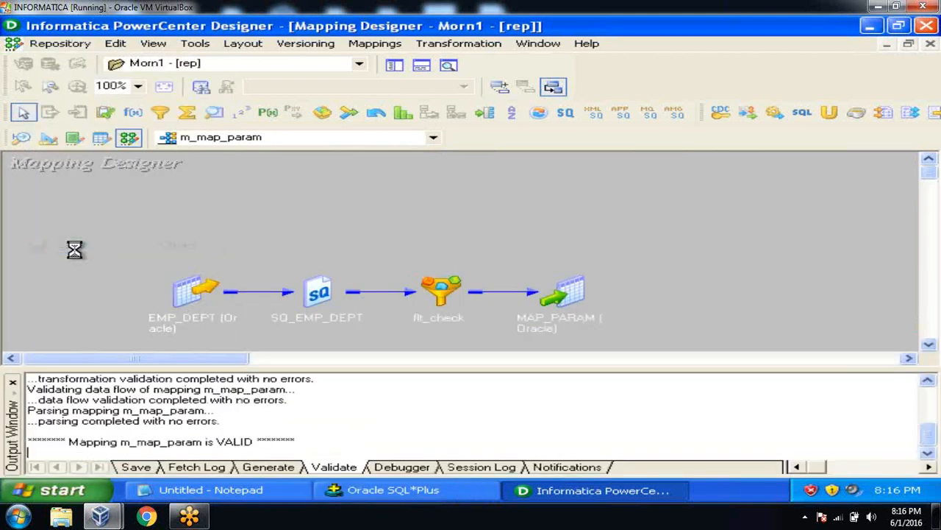
{"action": "left_click", "coordinate": [12, 382]}
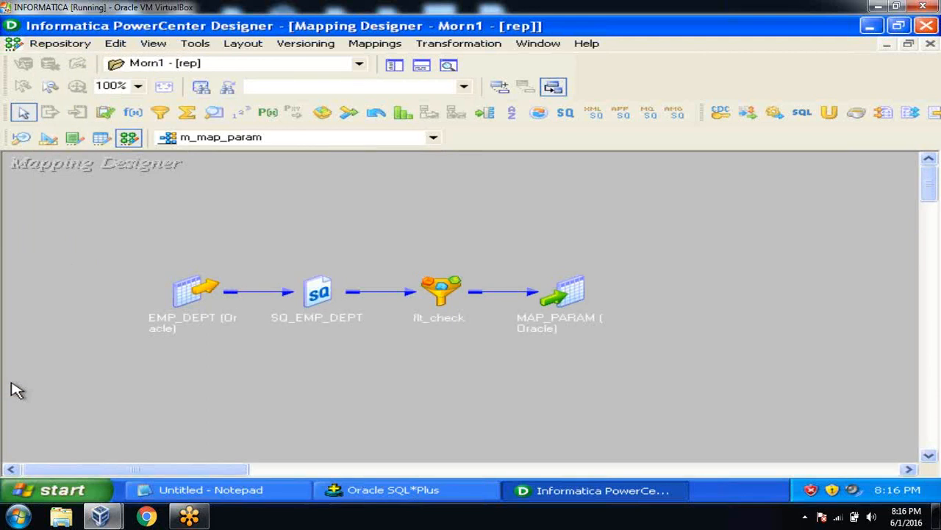
Step: Start a new Notepad document from the Start menu and type the heading [s_m_map_param]
{"action": "left_click", "coordinate": [42, 494]}
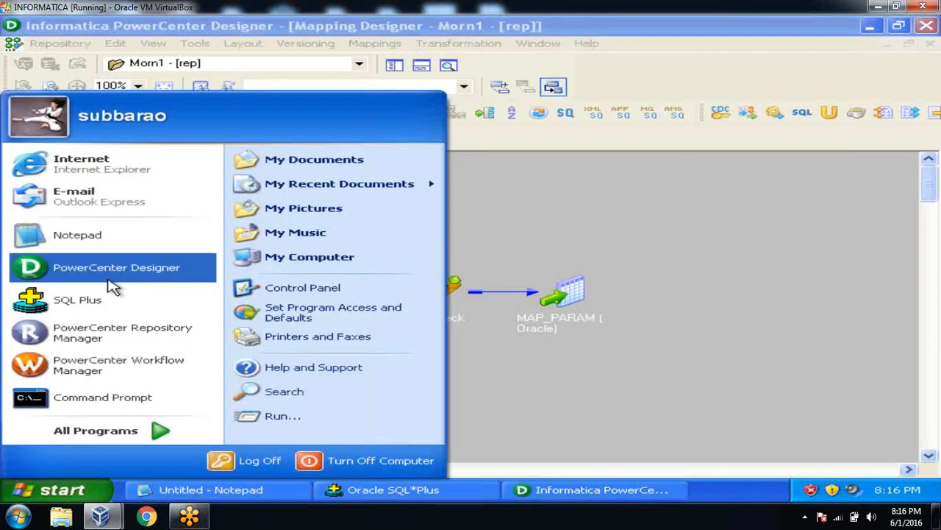
{"action": "left_click", "coordinate": [110, 244]}
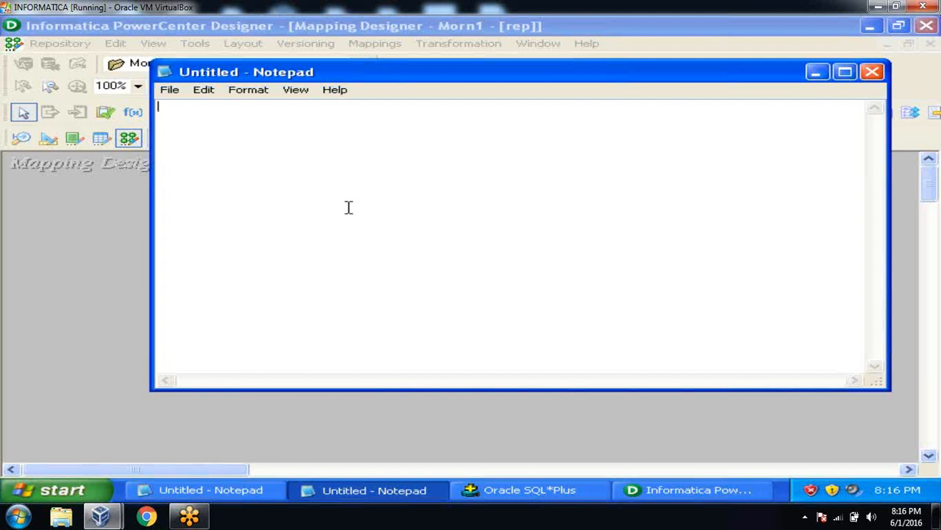
{"action": "type", "text": "[]"}
{"action": "key", "text": "Left"}
{"action": "type", "text": "s_m_map_par"}
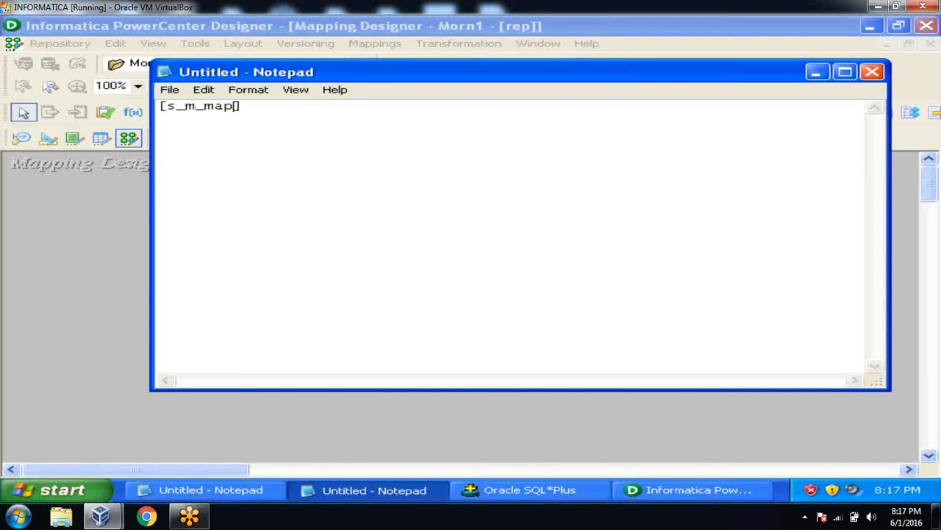
{"action": "type", "text": "am"}
{"action": "key", "text": "Right"}
{"action": "key", "text": "Return"}
Step: Add lines 'or', [foldername.wf:workflowname:st.sessionname] and [global], then minimize Notepad
{"action": "type", "text": "or"}
{"action": "key", "text": "Return"}
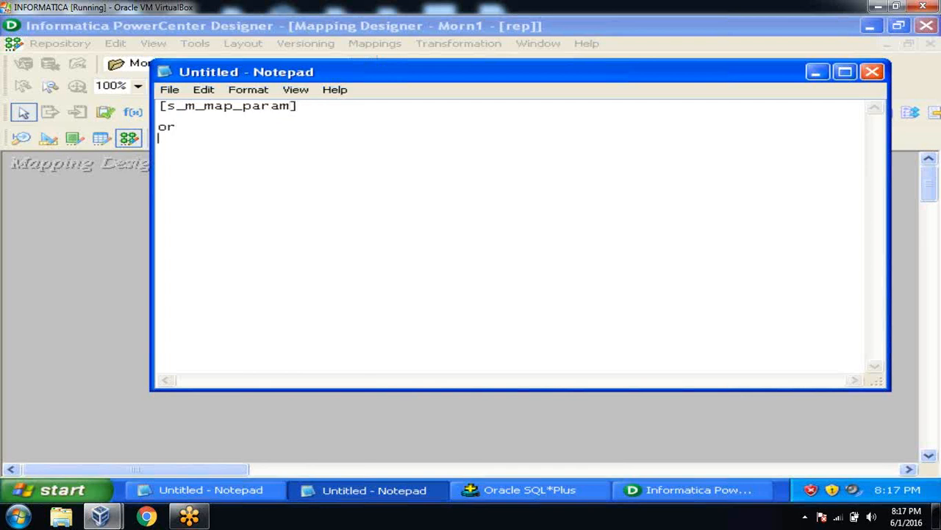
{"action": "type", "text": "[folderna"}
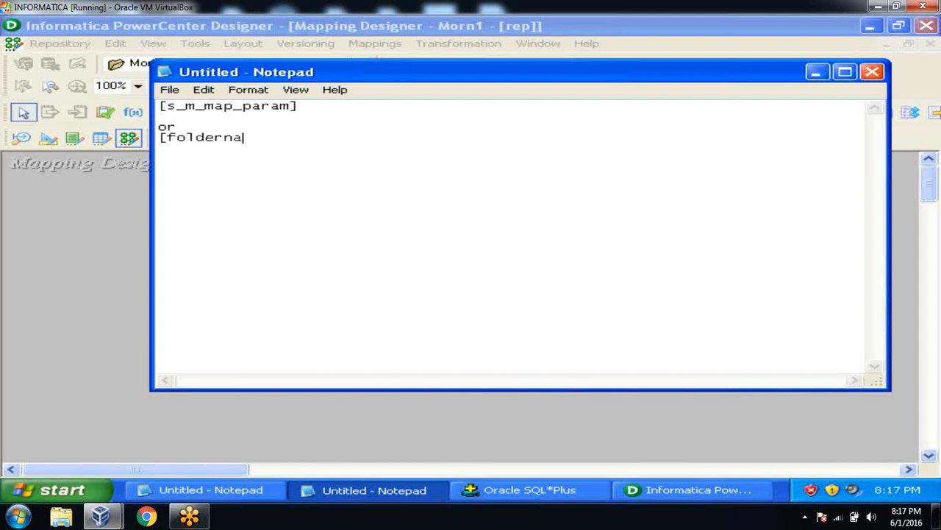
{"action": "type", "text": "me.wf:workfl"}
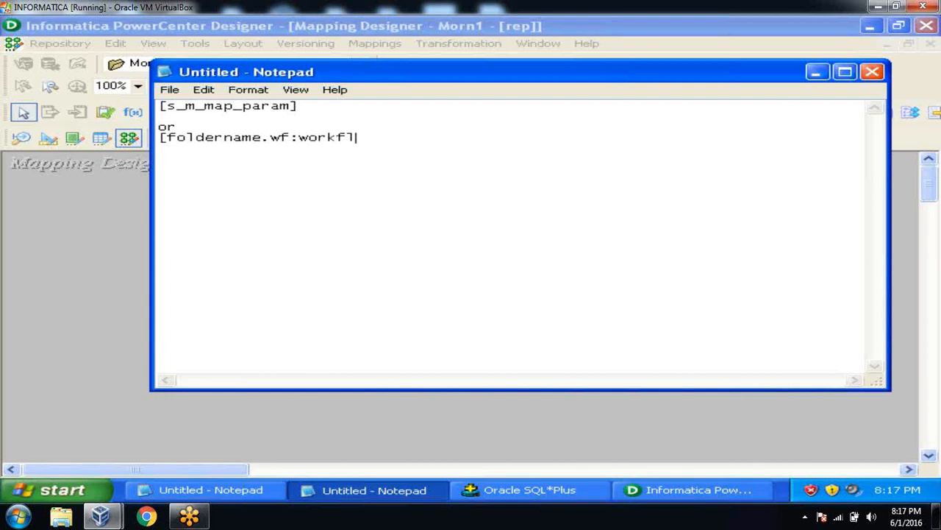
{"action": "type", "text": "owname"}
{"action": "type", "text": ":st.se"}
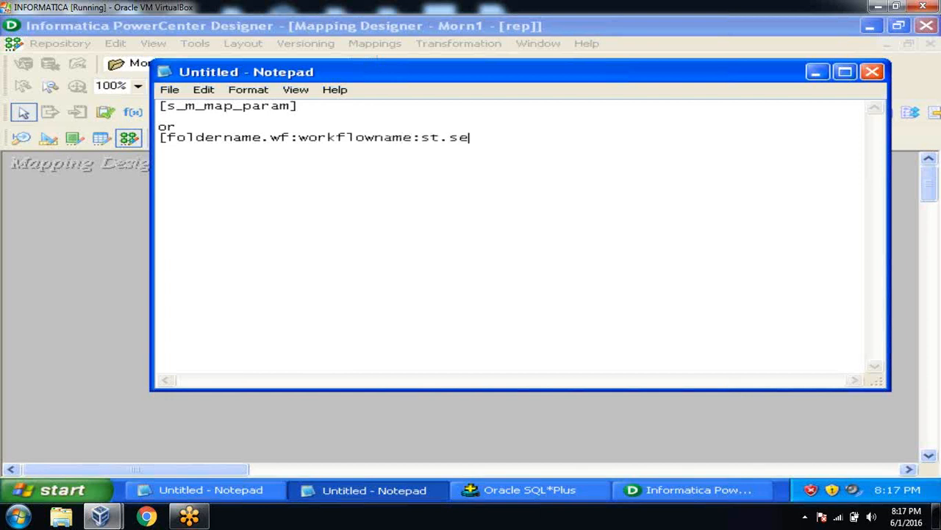
{"action": "type", "text": "ssionname]"}
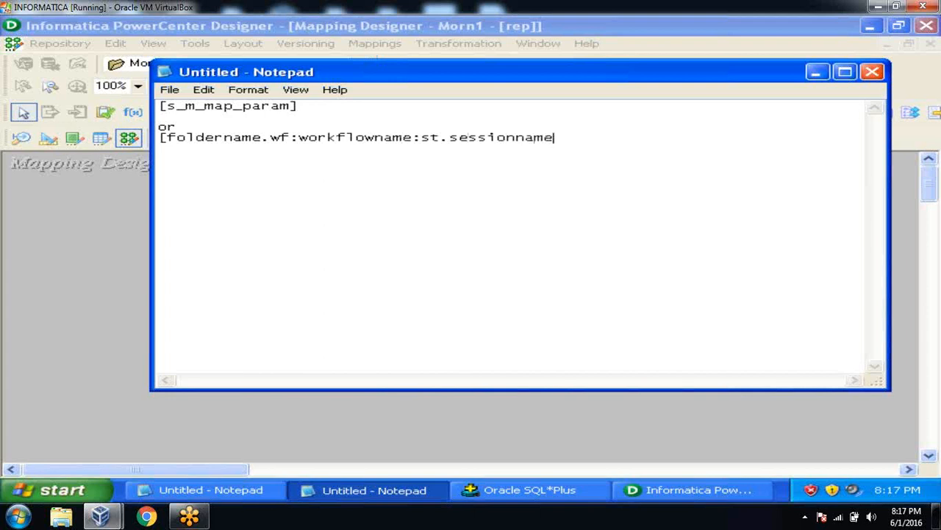
{"action": "key", "text": "Return"}
{"action": "type", "text": "[global]"}
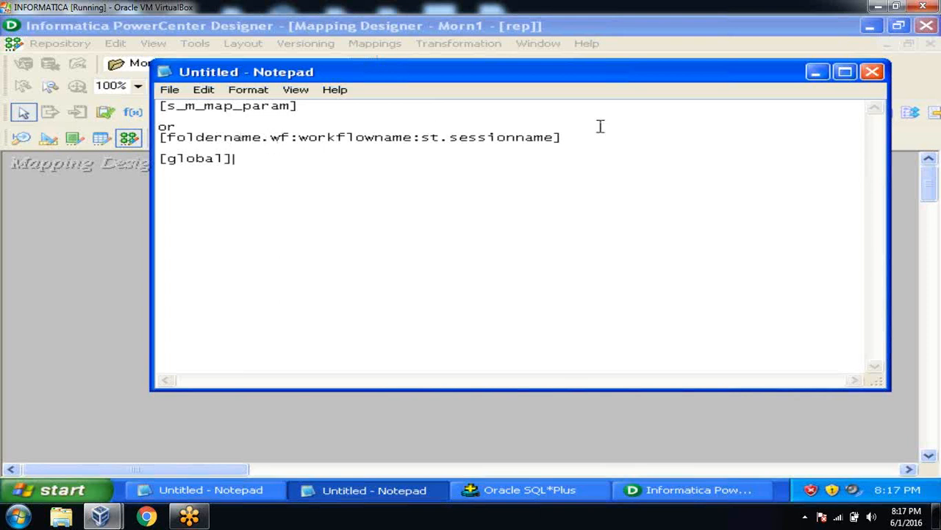
{"action": "left_click", "coordinate": [818, 72]}
Step: Search the help index for 'parameters' and open the 'defining in parameter files' topic
{"action": "left_click", "coordinate": [589, 45]}
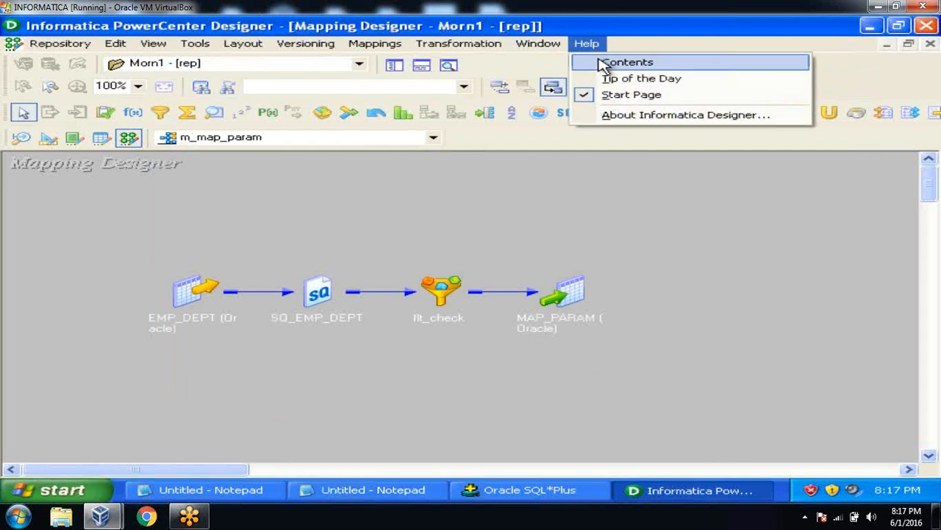
{"action": "left_click", "coordinate": [604, 63]}
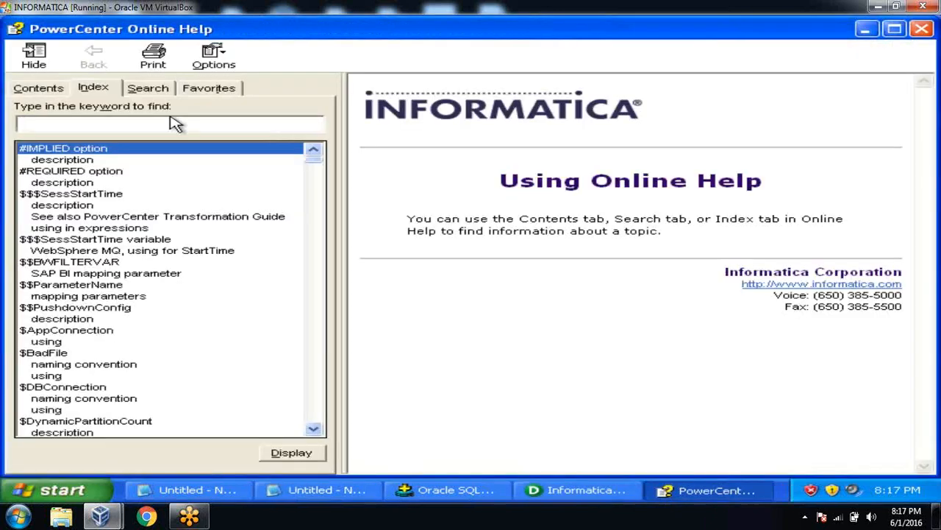
{"action": "type", "text": "p"}
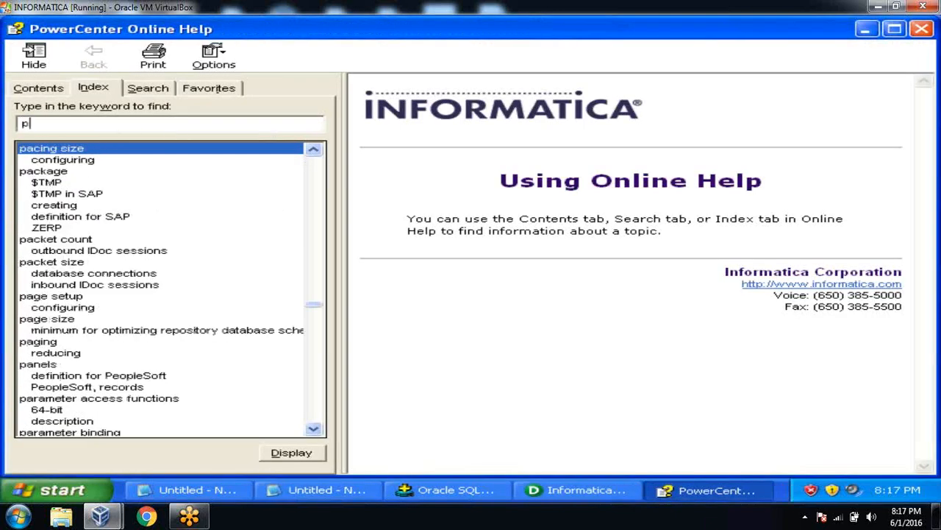
{"action": "type", "text": "arameters"}
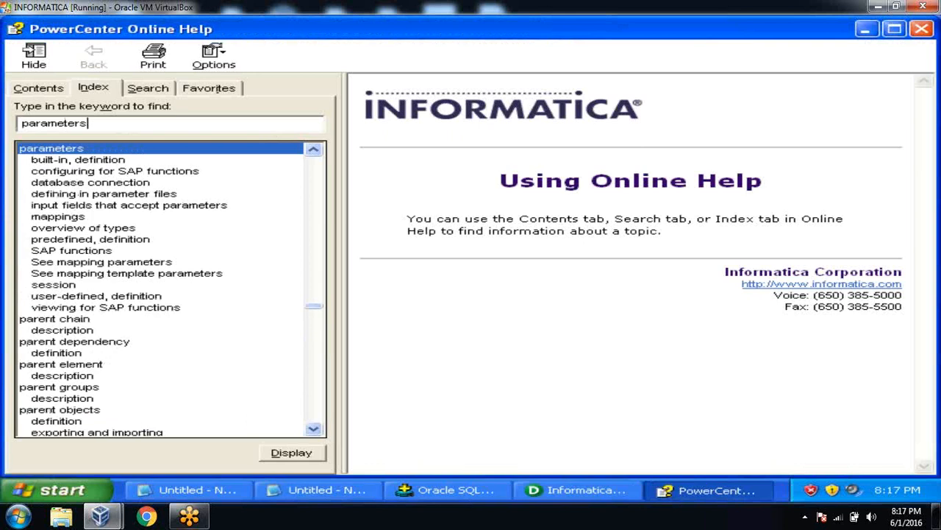
{"action": "double_click", "coordinate": [55, 161]}
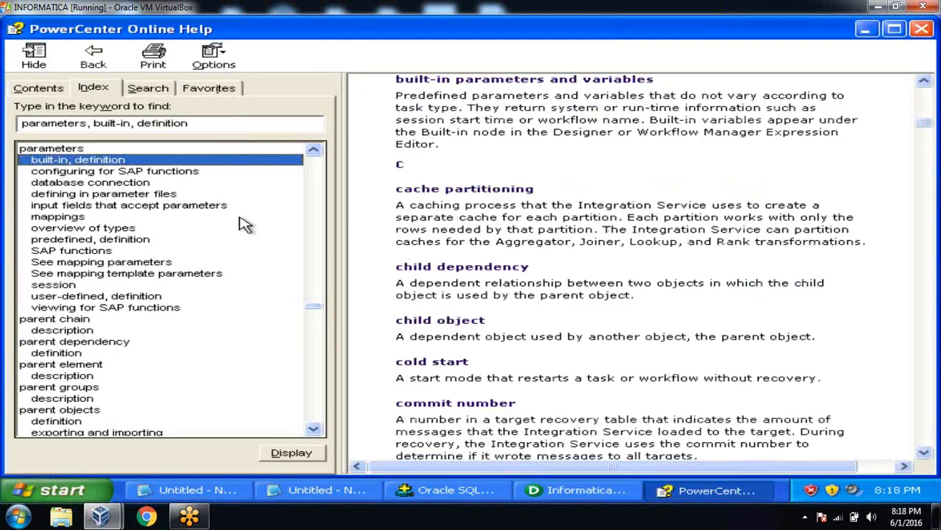
{"action": "double_click", "coordinate": [109, 195]}
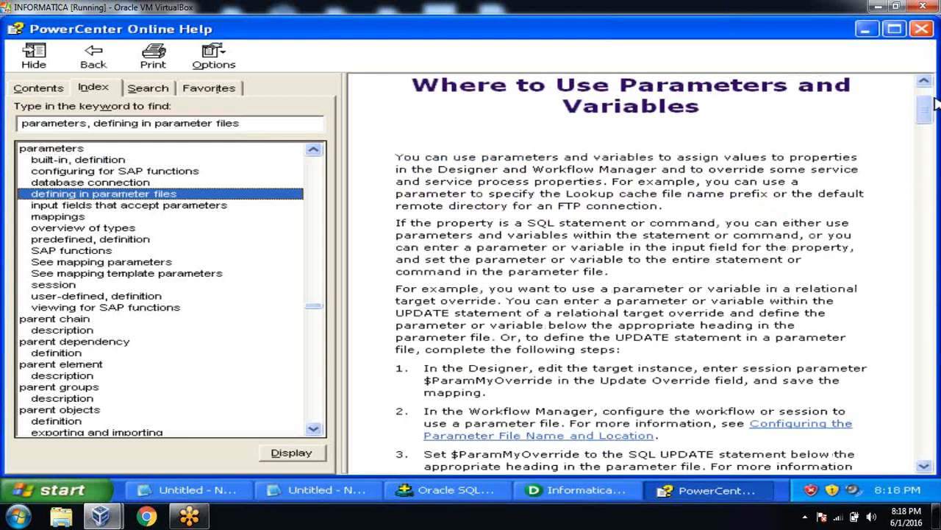
Step: Go from the Parameter Files chapter to the Parameter File Example topic and scroll through it
{"action": "left_click_drag", "start_coordinate": [925, 117], "coordinate": [926, 103]}
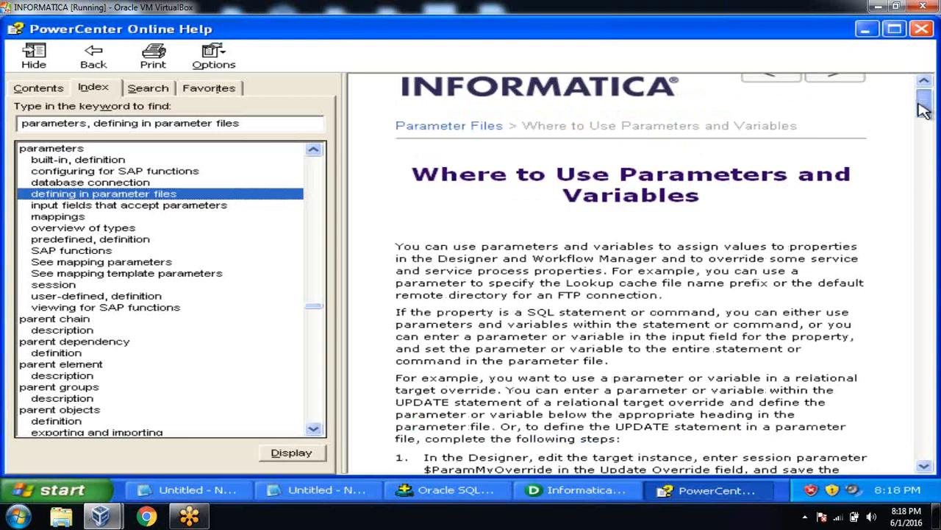
{"action": "left_click", "coordinate": [426, 128]}
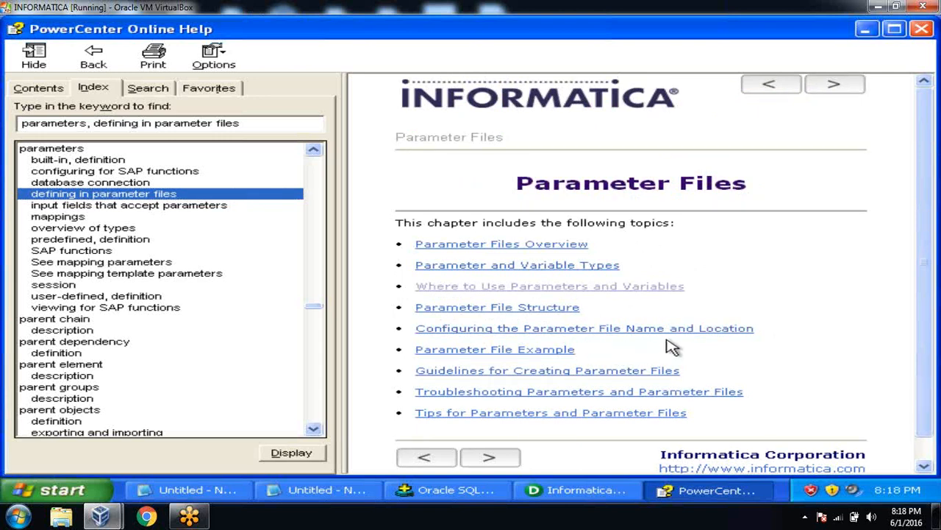
{"action": "left_click", "coordinate": [552, 351]}
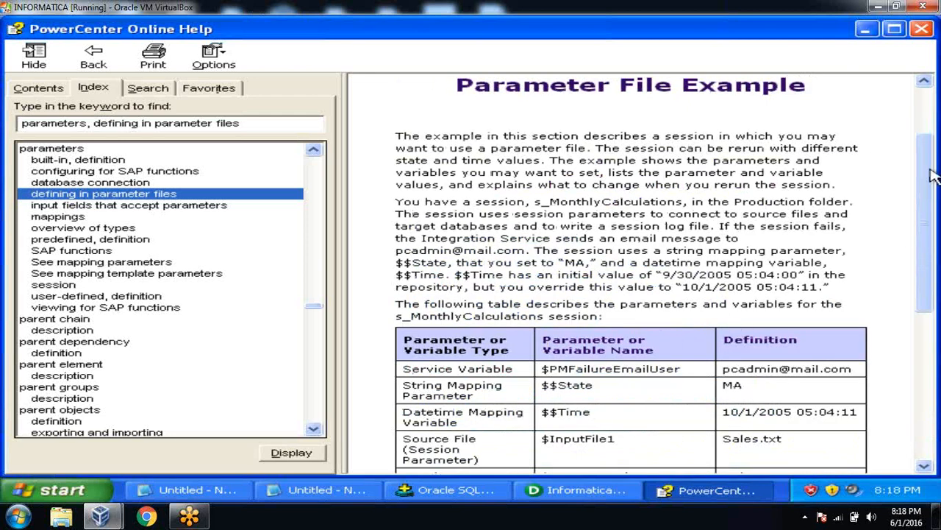
{"action": "left_click_drag", "start_coordinate": [931, 205], "coordinate": [934, 346]}
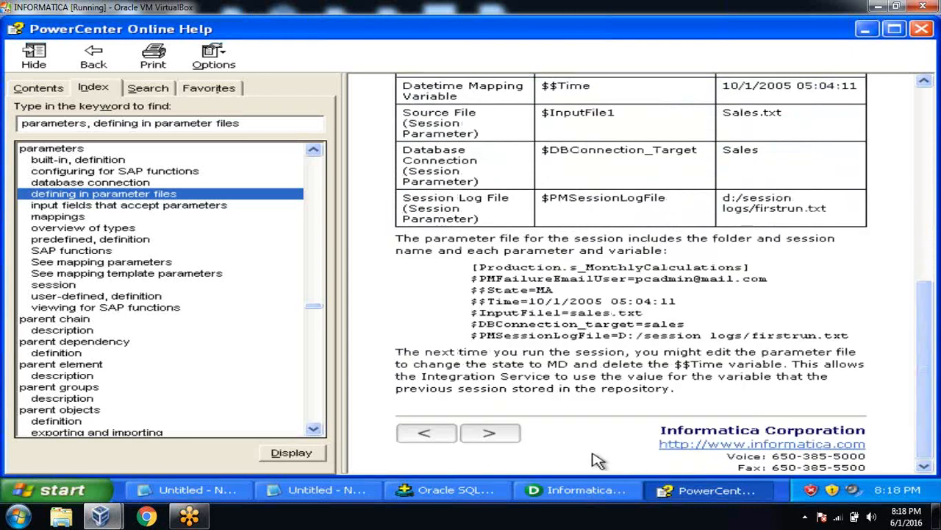
Step: Read the Configuring the Parameter File Name and Location help topic
{"action": "left_click", "coordinate": [425, 438]}
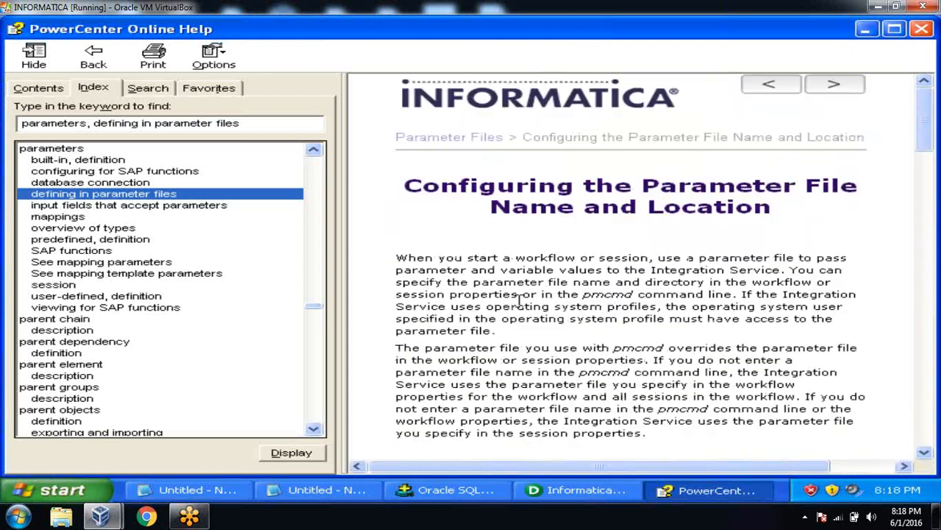
{"action": "left_click", "coordinate": [476, 143]}
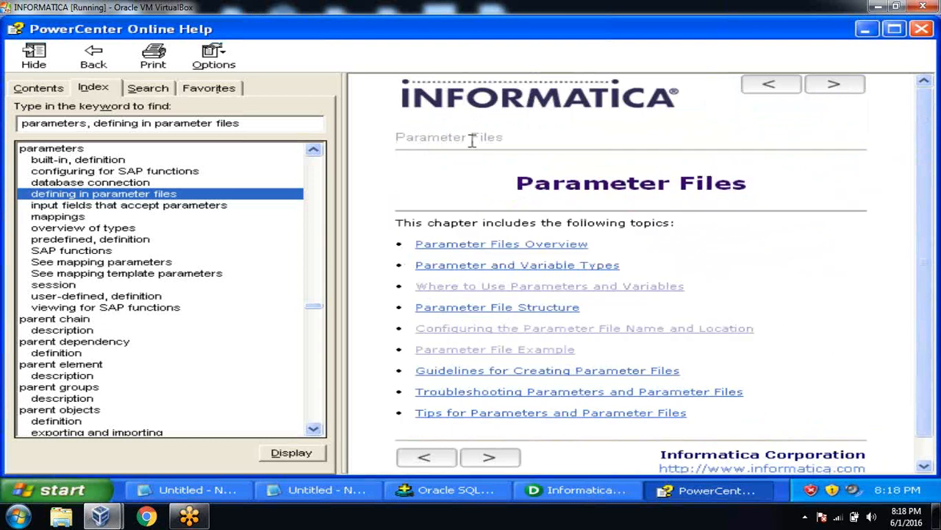
{"action": "left_click", "coordinate": [713, 332]}
{"action": "scroll", "coordinate": [713, 335], "scroll_direction": "down", "scroll_amount": 3}
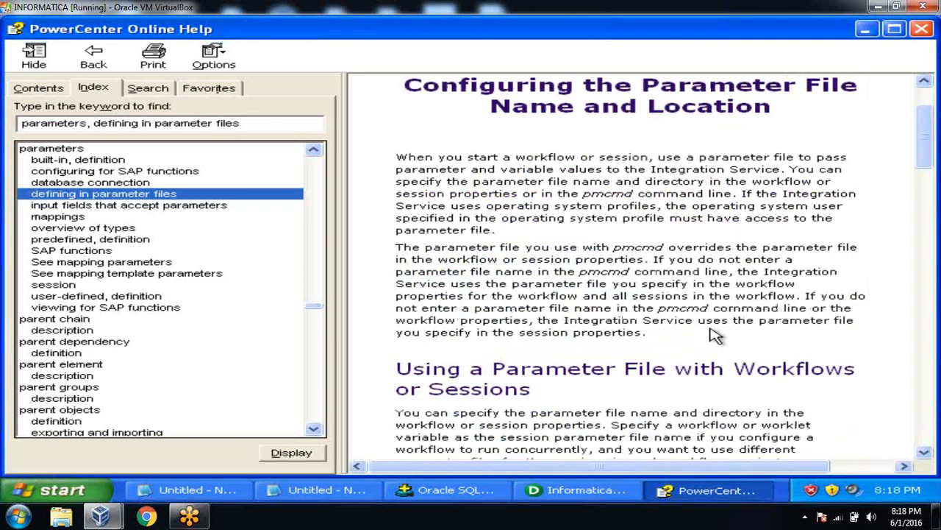
{"action": "left_click_drag", "start_coordinate": [932, 130], "coordinate": [931, 69]}
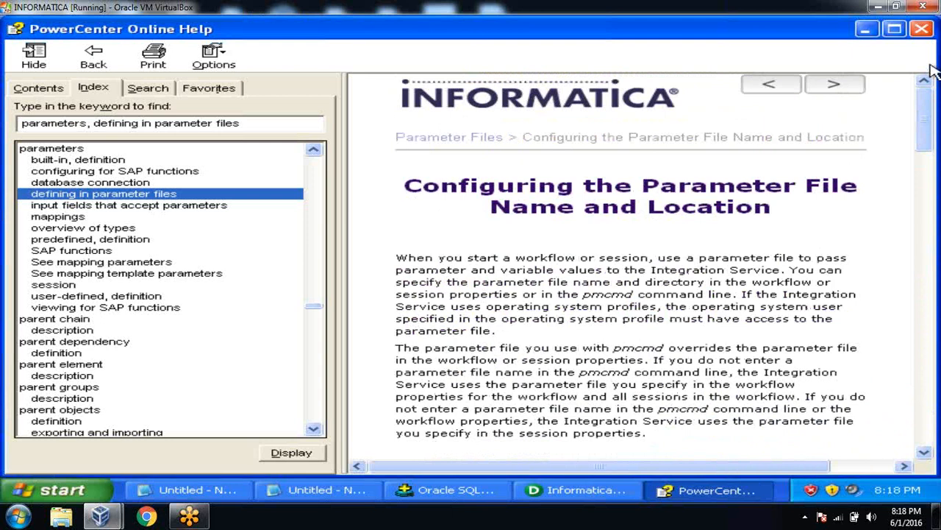
Step: Step through Parameter Files Overview and Parameter and Variable Types to Where to Use Parameters and Variables
{"action": "left_click", "coordinate": [419, 141]}
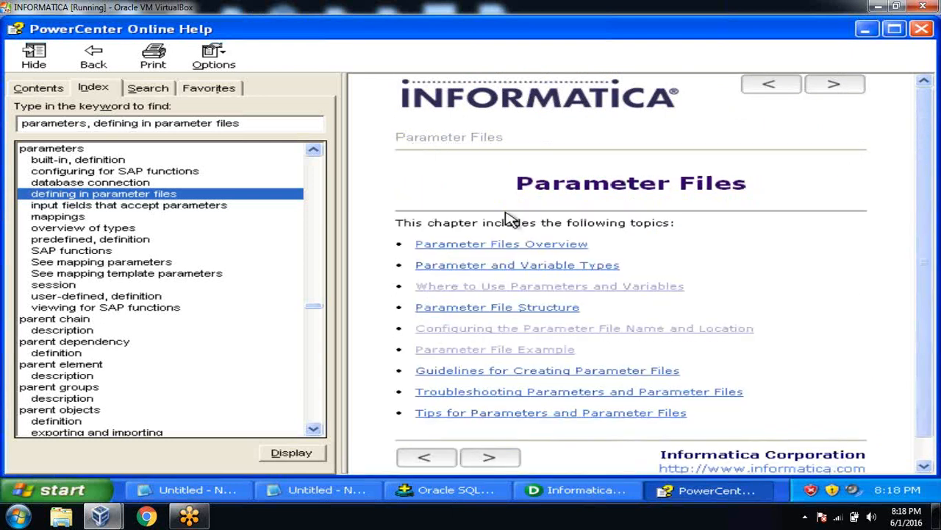
{"action": "left_click", "coordinate": [526, 245]}
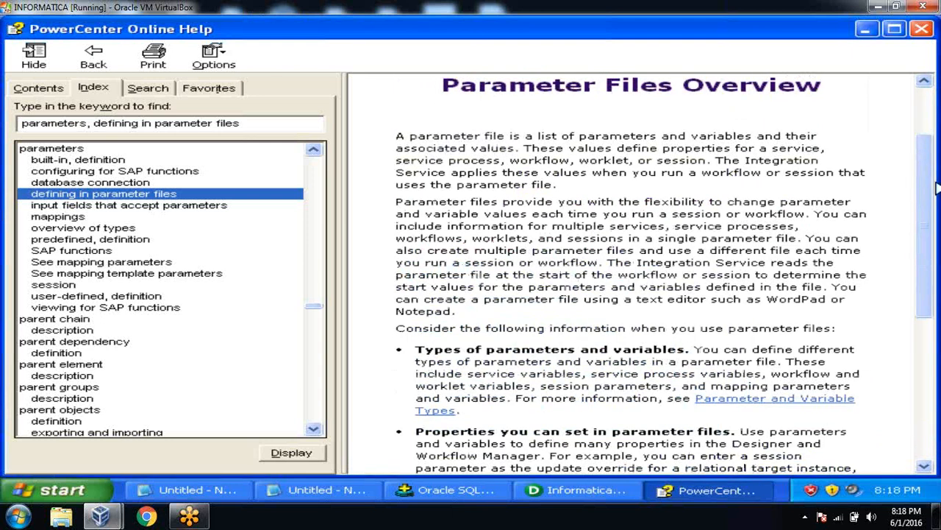
{"action": "left_click_drag", "start_coordinate": [934, 186], "coordinate": [932, 335]}
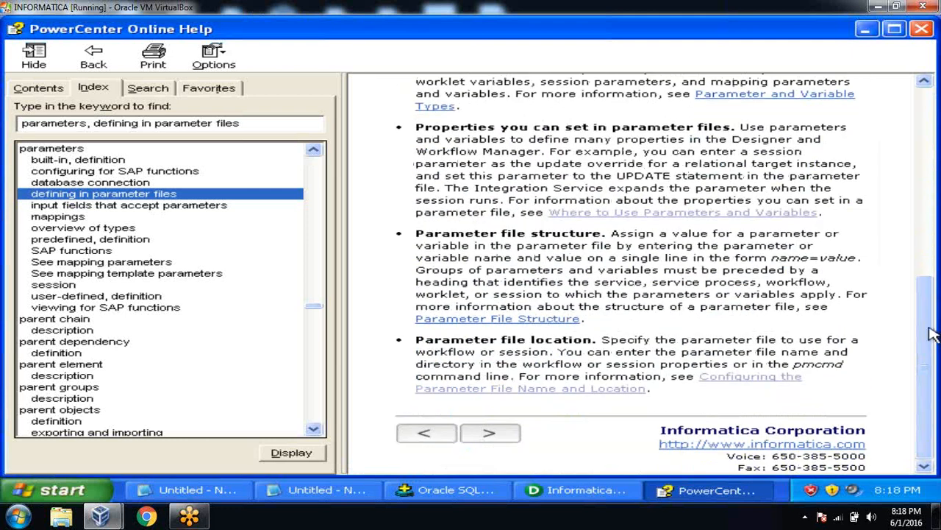
{"action": "left_click", "coordinate": [479, 435]}
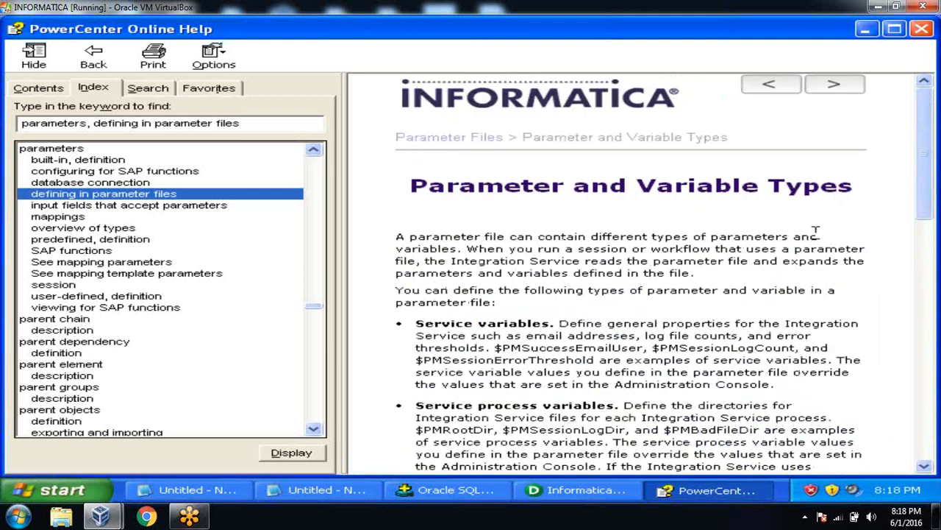
{"action": "left_click_drag", "start_coordinate": [934, 143], "coordinate": [931, 397]}
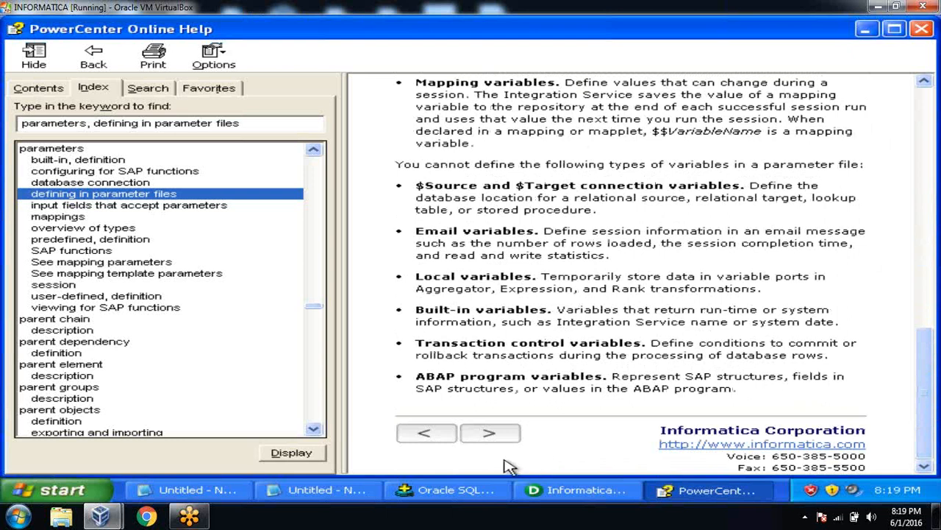
{"action": "left_click", "coordinate": [489, 435]}
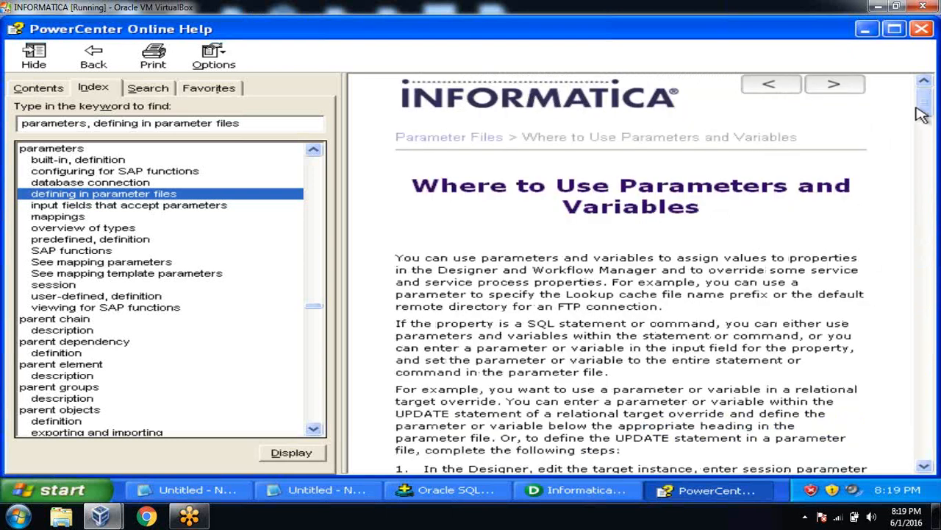
{"action": "left_click_drag", "start_coordinate": [927, 103], "coordinate": [925, 441]}
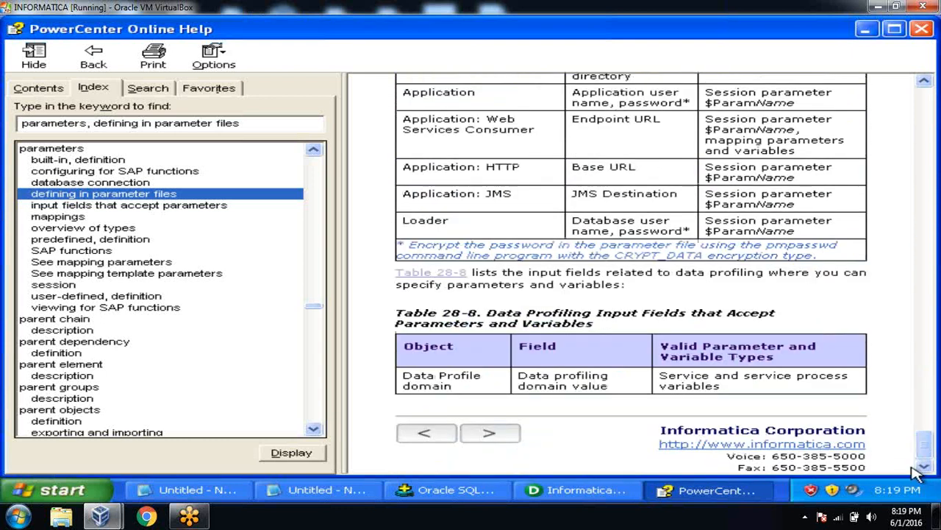
Step: Highlight the [Global], folder/workflow and session heading formats in the Parameter File Structure table, then minimize help
{"action": "left_click", "coordinate": [487, 432]}
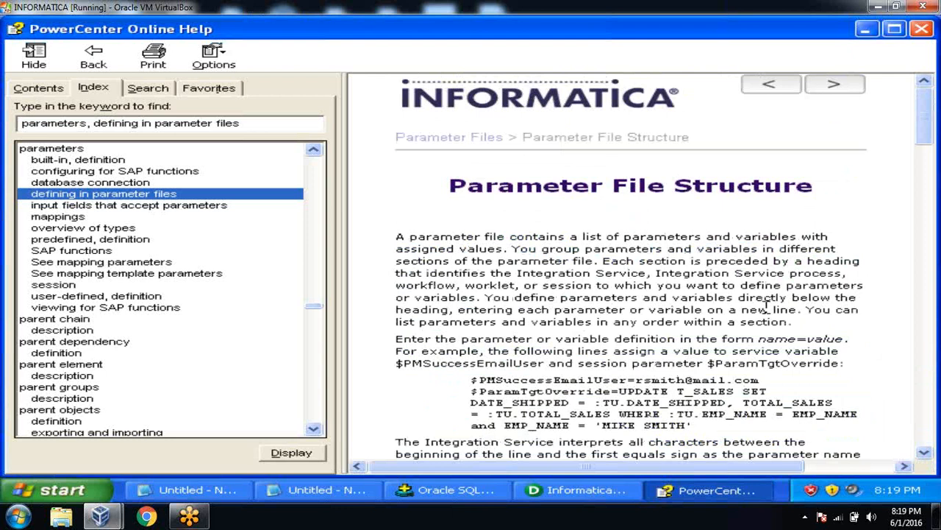
{"action": "left_click_drag", "start_coordinate": [926, 136], "coordinate": [925, 235]}
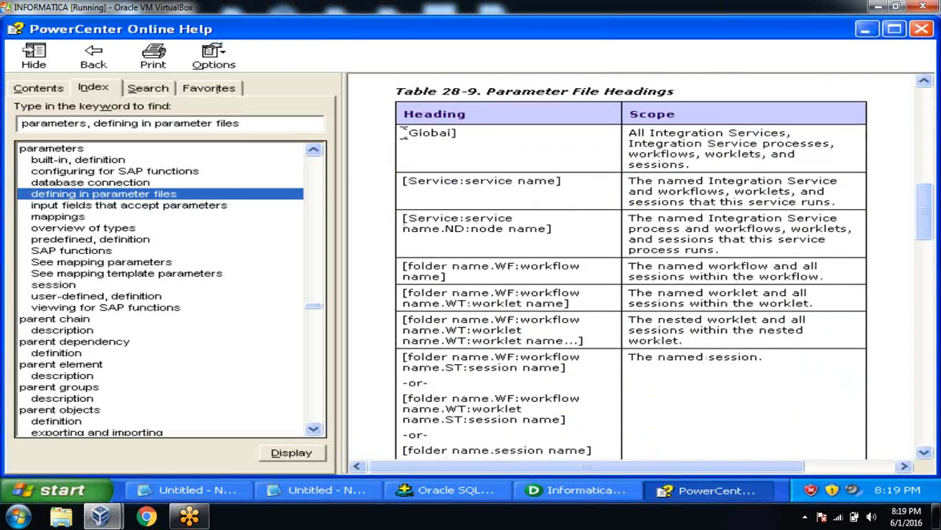
{"action": "left_click_drag", "start_coordinate": [402, 132], "coordinate": [596, 144]}
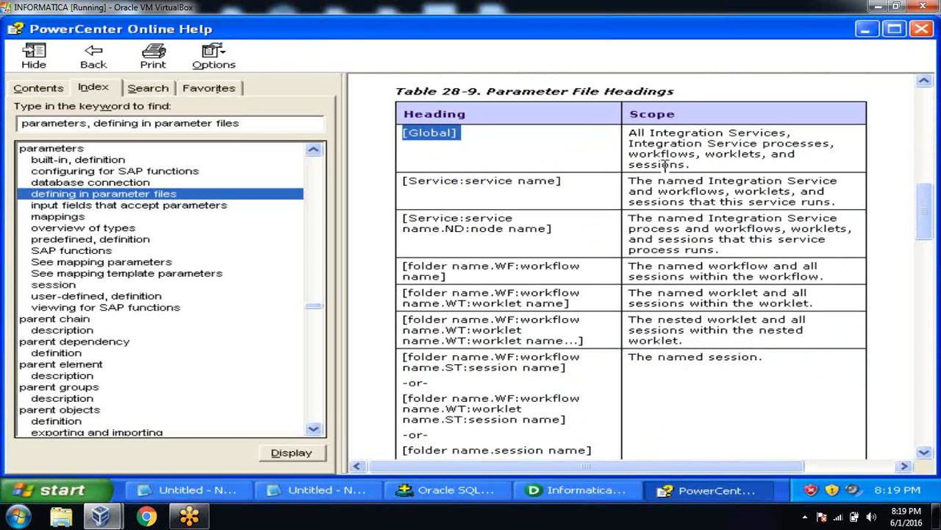
{"action": "left_click_drag", "start_coordinate": [709, 166], "coordinate": [644, 133]}
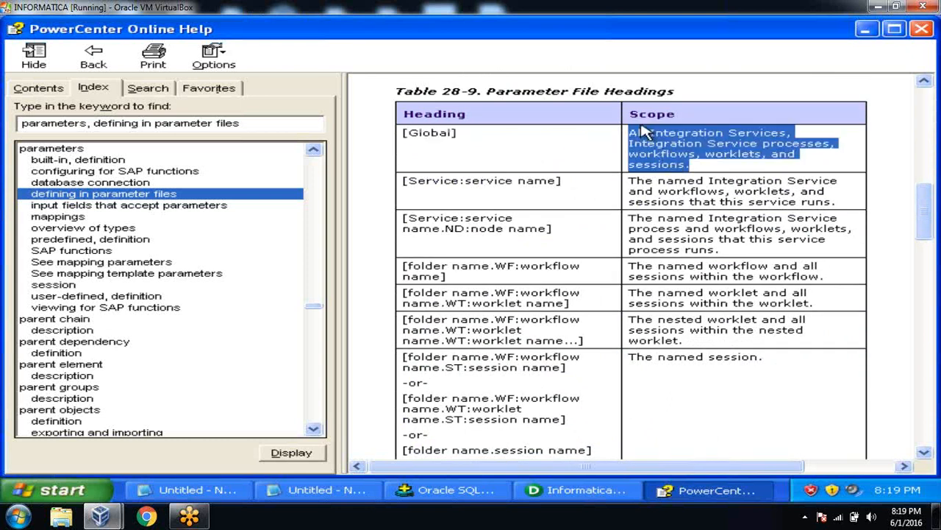
{"action": "left_click", "coordinate": [509, 248]}
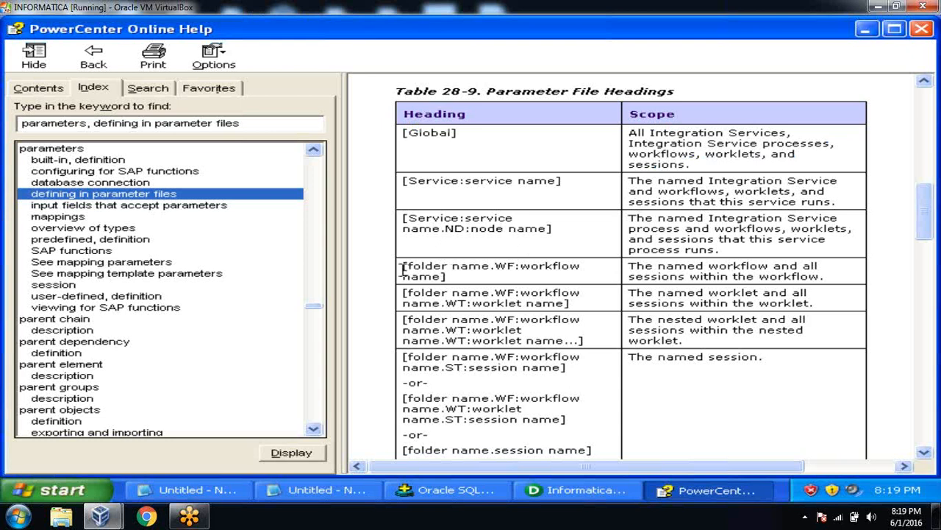
{"action": "left_click_drag", "start_coordinate": [407, 266], "coordinate": [471, 274]}
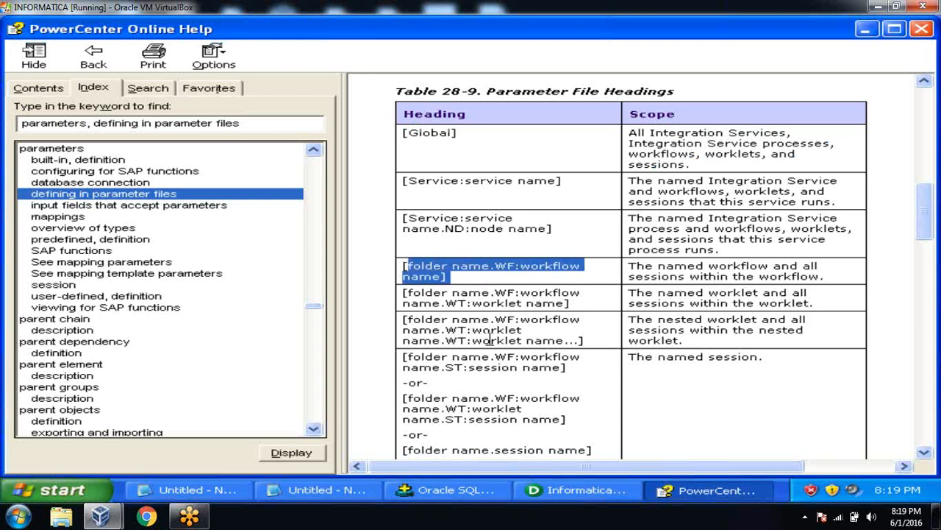
{"action": "left_click_drag", "start_coordinate": [404, 359], "coordinate": [572, 370]}
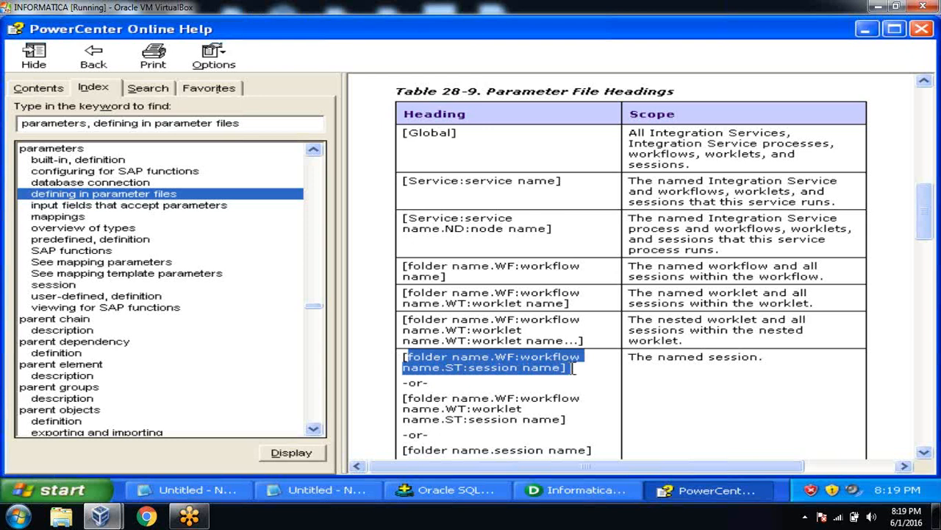
{"action": "left_click", "coordinate": [866, 30]}
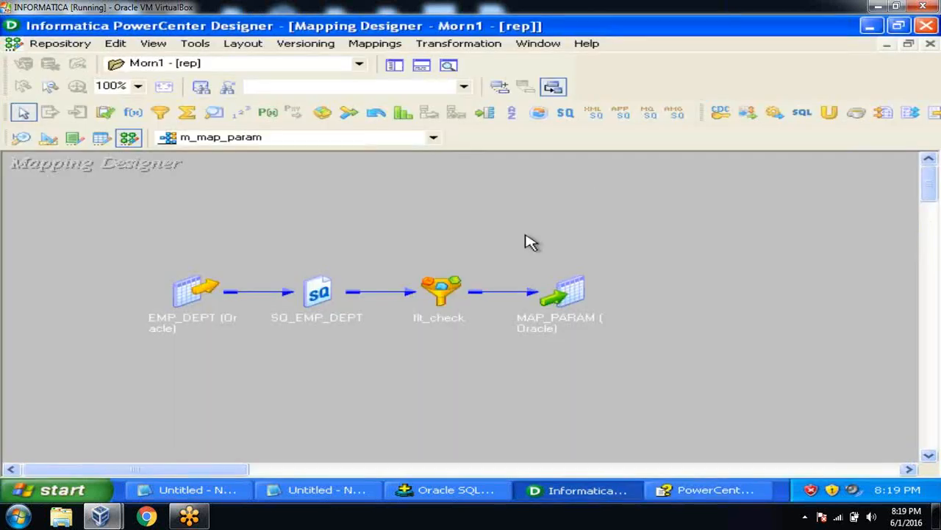
Step: In the Notepad draft, delete the 'or', folder-name heading and [global] lines
{"action": "left_click", "coordinate": [332, 490]}
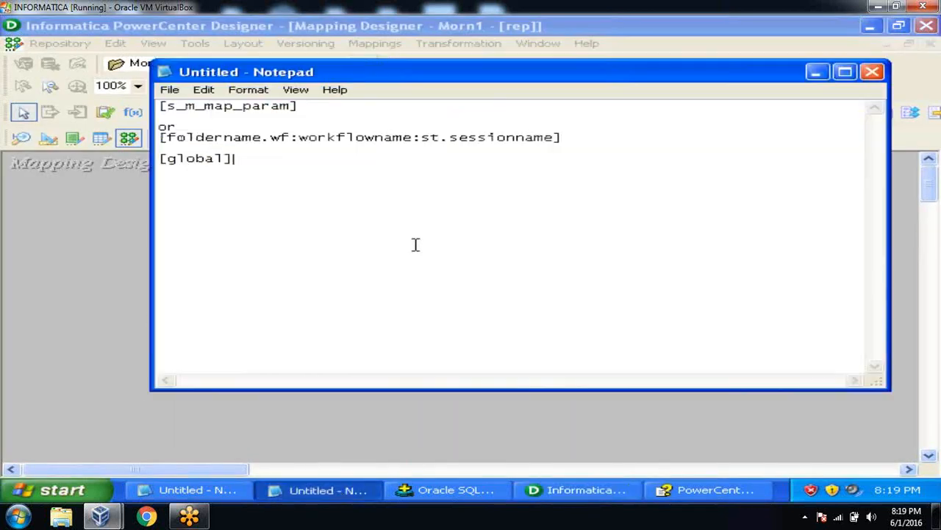
{"action": "left_click", "coordinate": [165, 127]}
{"action": "key", "text": "shift+Down"}
{"action": "key", "text": "shift+Down"}
{"action": "key", "text": "shift+Down"}
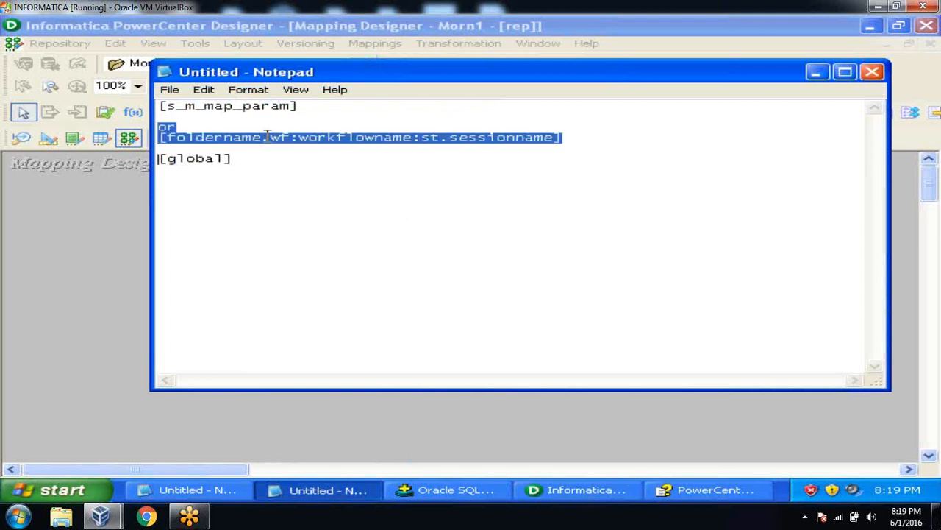
{"action": "key", "text": "shift+Down"}
{"action": "key", "text": "Delete"}
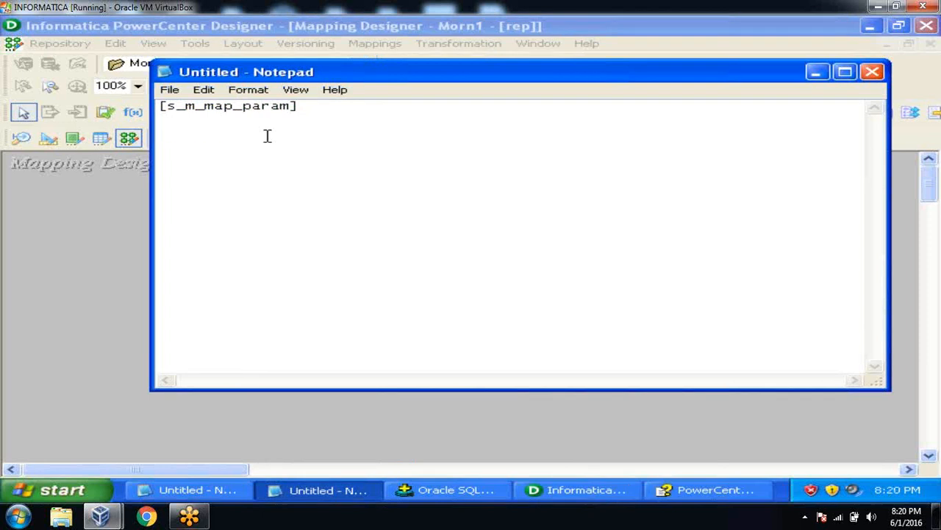
{"action": "key", "text": "BackSpace"}
Step: Type $$DNO=10 under [s_m_map_param] and remove the stray brackets on the last line
{"action": "type", "text": "$$DNO=10"}
{"action": "key", "text": "Return"}
{"action": "key", "text": "Return"}
{"action": "type", "text": "[]"}
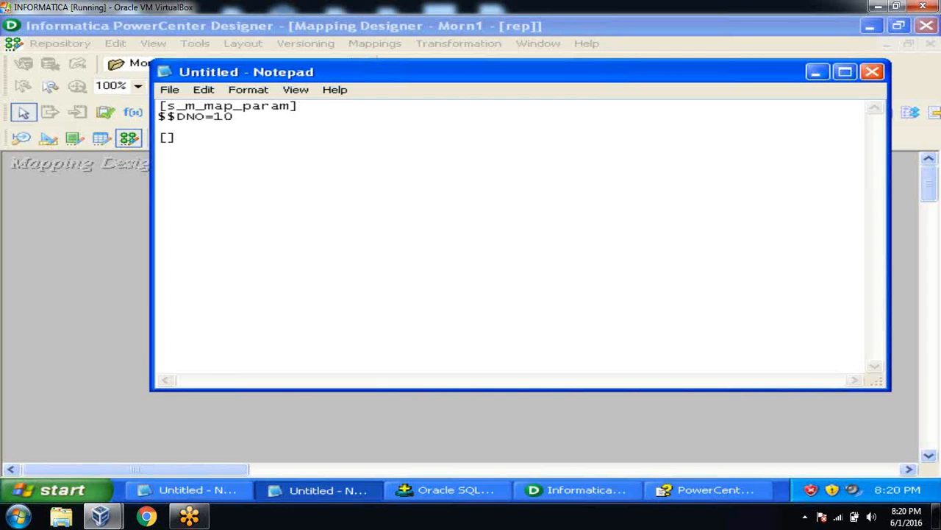
{"action": "key", "text": "shift+Home"}
{"action": "key", "text": "BackSpace"}
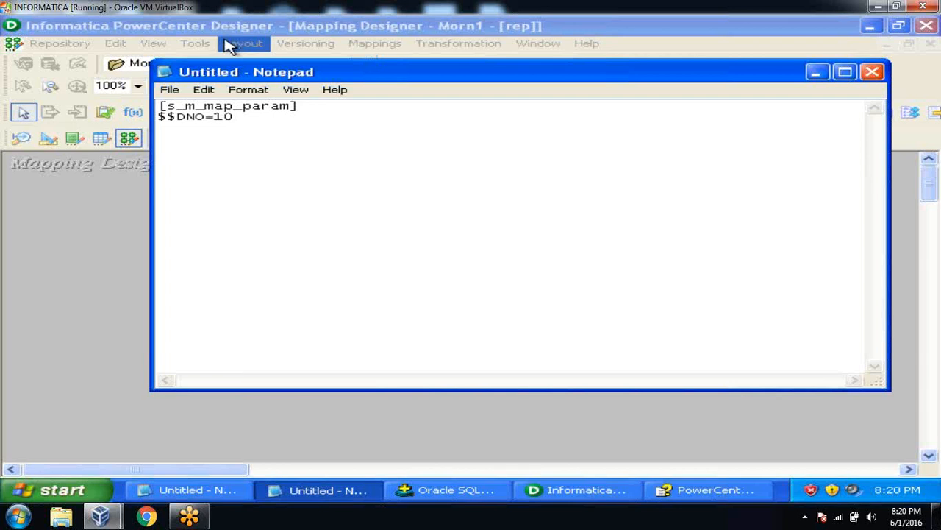
Step: Save the Notepad text as 'parm' in C:\flatfiles and minimize Notepad
{"action": "left_click", "coordinate": [169, 90]}
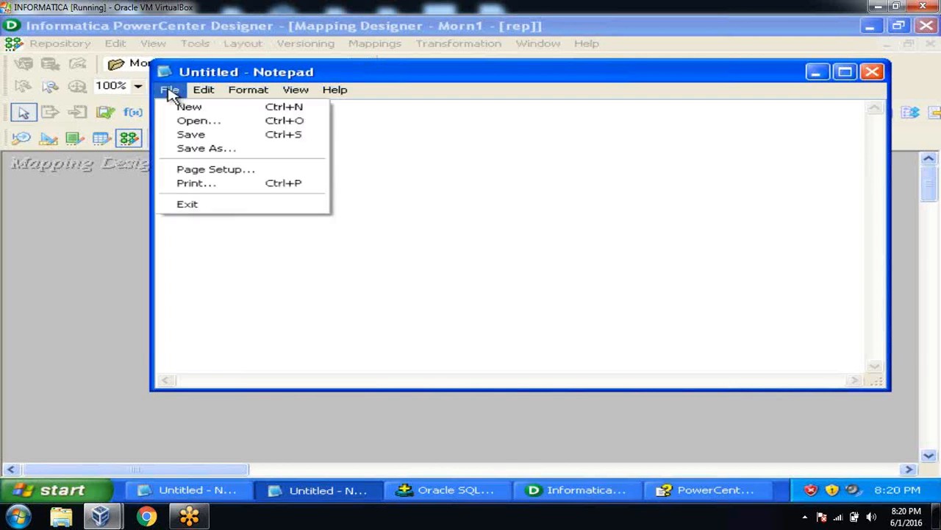
{"action": "left_click", "coordinate": [196, 149]}
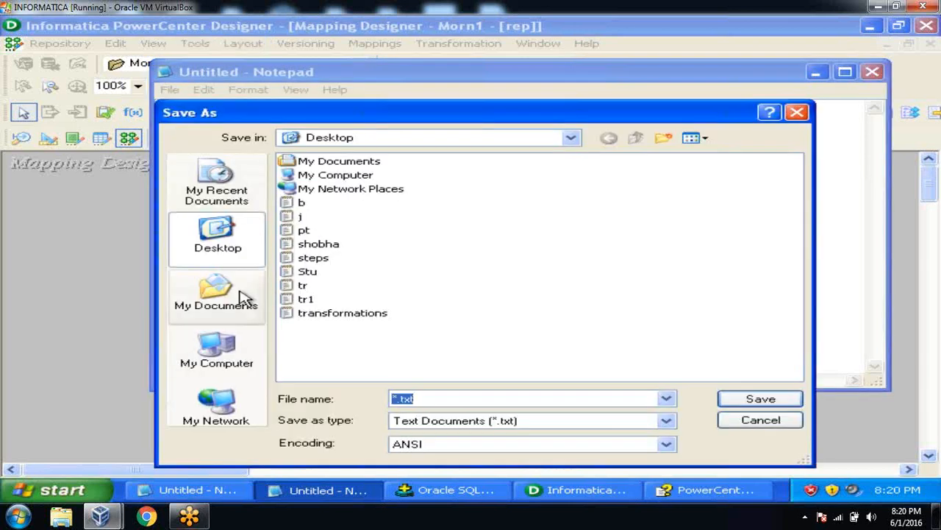
{"action": "left_click", "coordinate": [216, 348]}
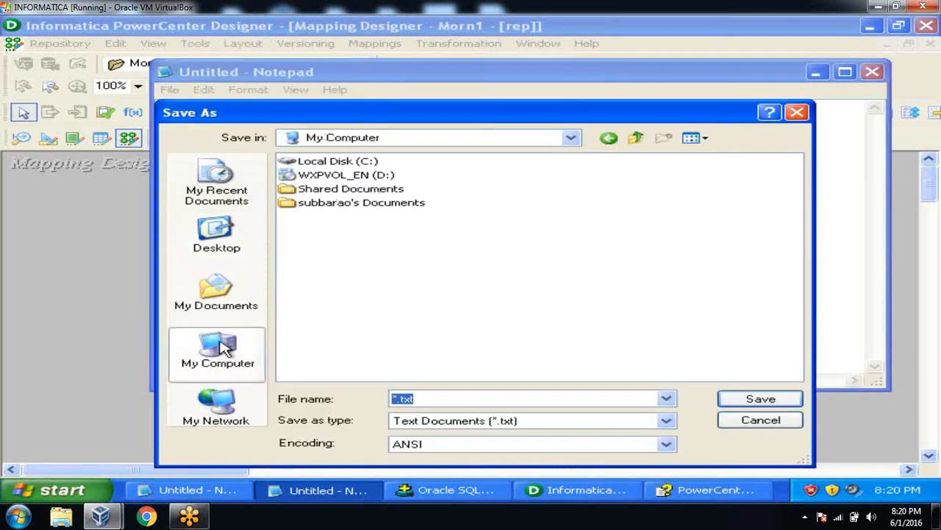
{"action": "double_click", "coordinate": [345, 164]}
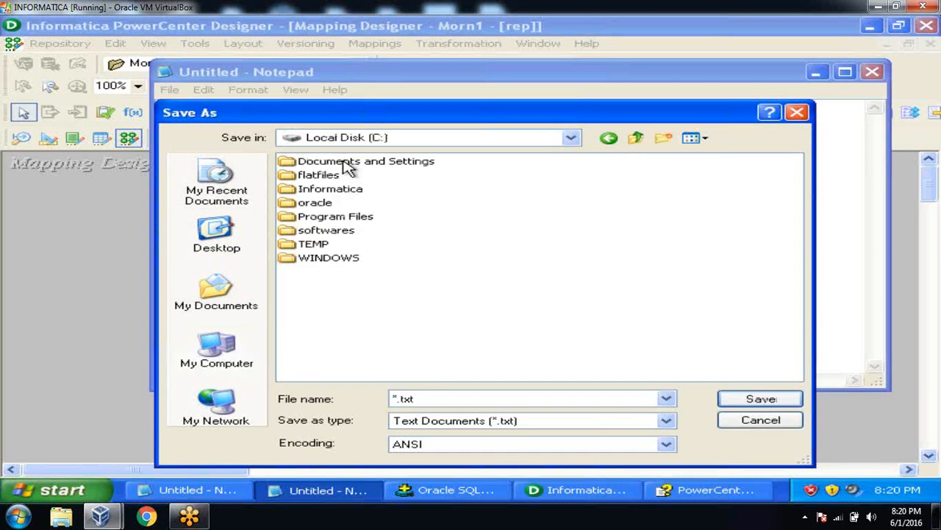
{"action": "double_click", "coordinate": [318, 175]}
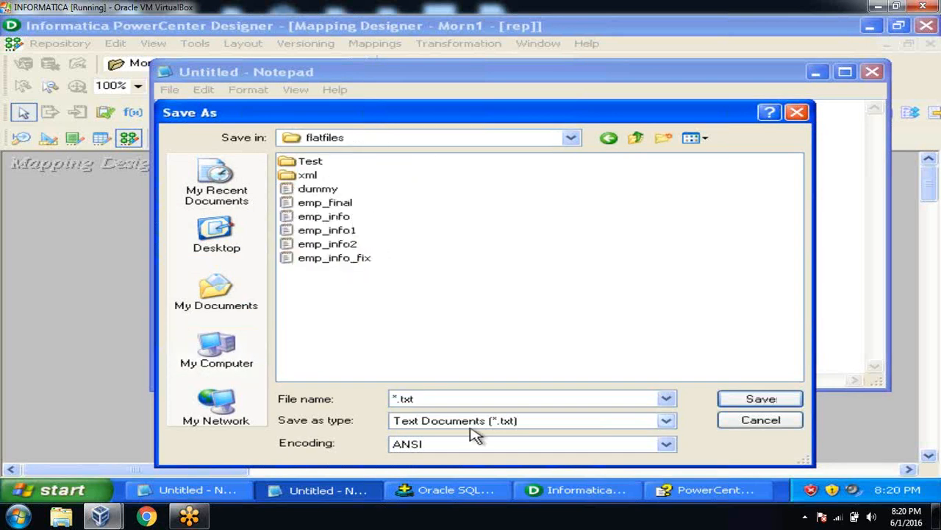
{"action": "double_click", "coordinate": [446, 400]}
{"action": "type", "text": "parm"}
{"action": "key", "text": "Return"}
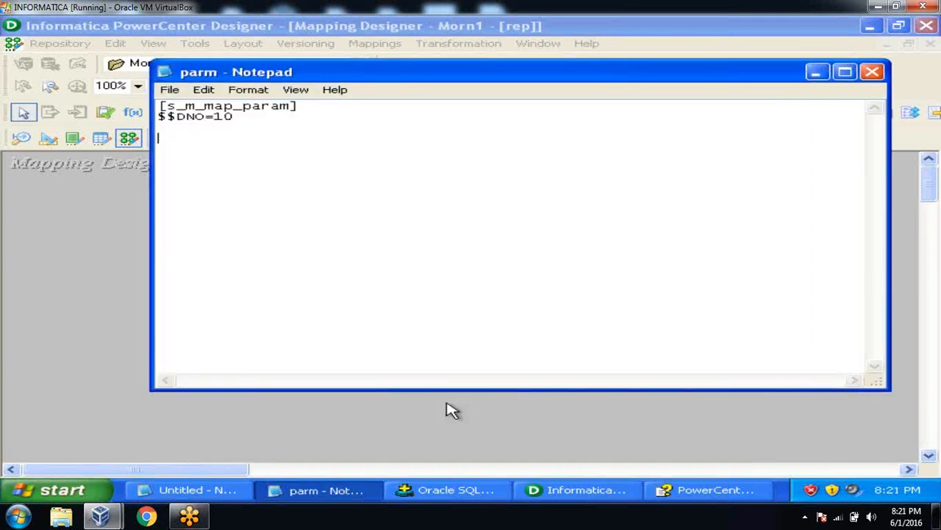
{"action": "left_click", "coordinate": [816, 73]}
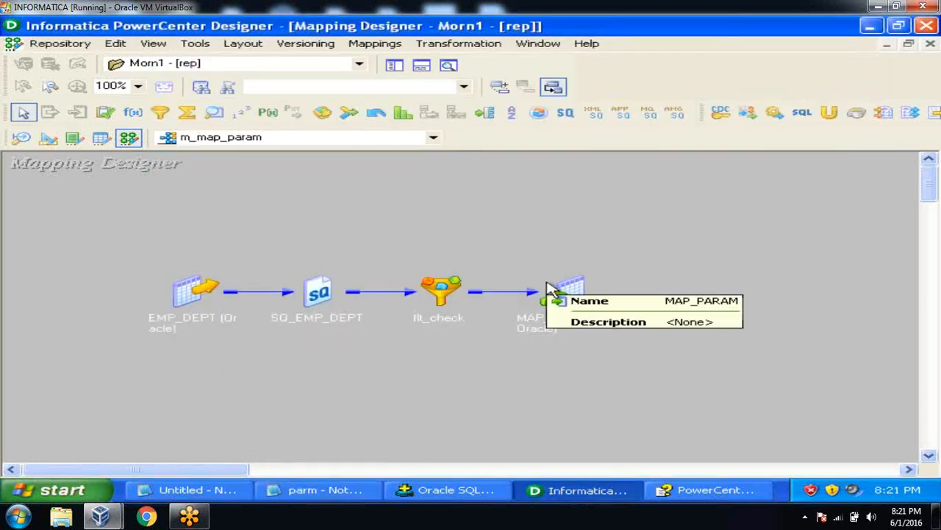
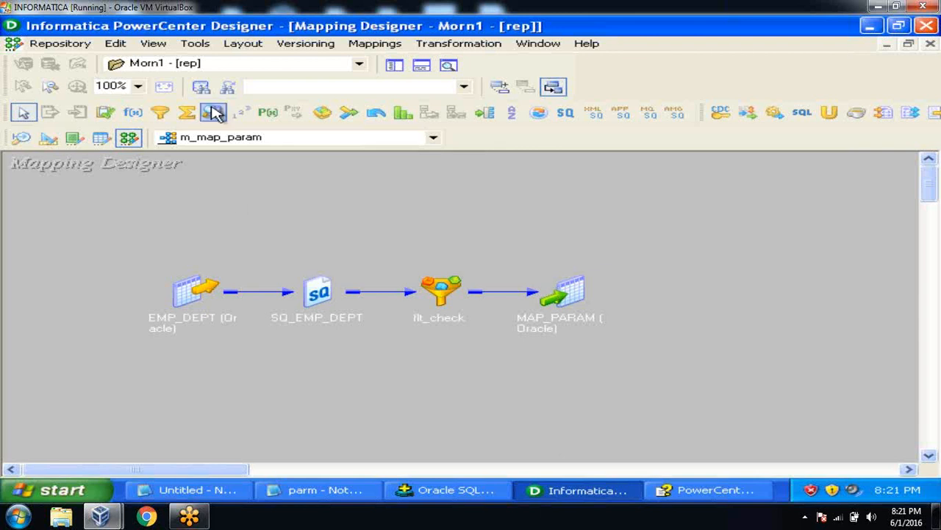
Step: Launch the Workflow Manager from the Designer's Tools menu
{"action": "left_click", "coordinate": [199, 46]}
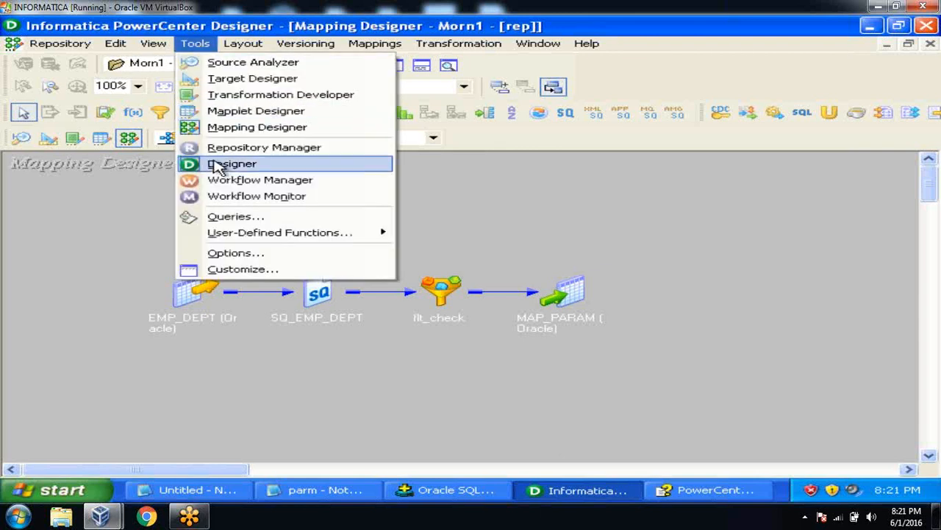
{"action": "left_click", "coordinate": [219, 185]}
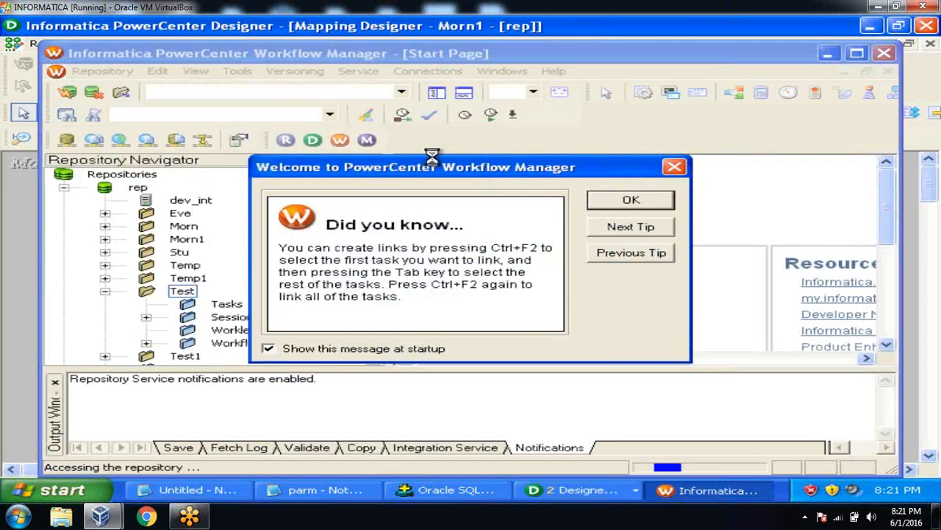
Step: Dismiss the startup tip, maximize the window, collapse the Test folders and close the Output panel
{"action": "left_click", "coordinate": [631, 201]}
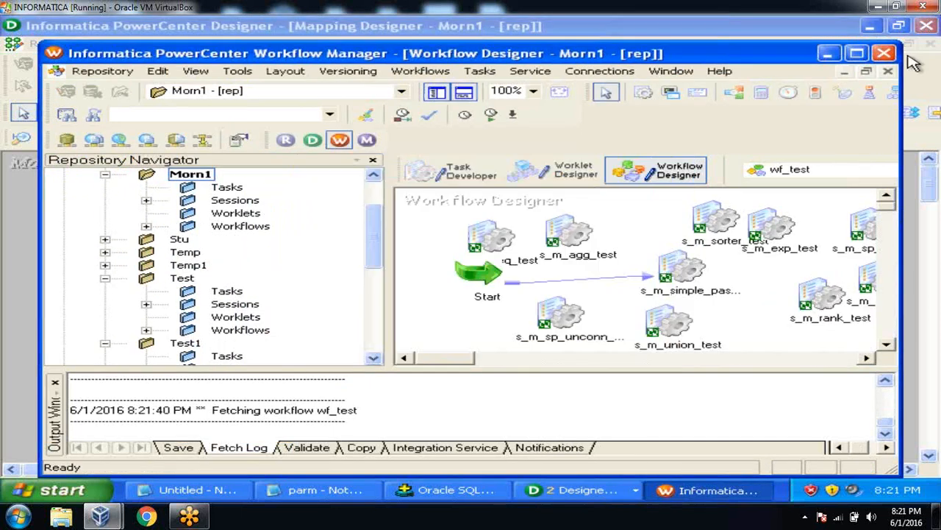
{"action": "left_click", "coordinate": [865, 57]}
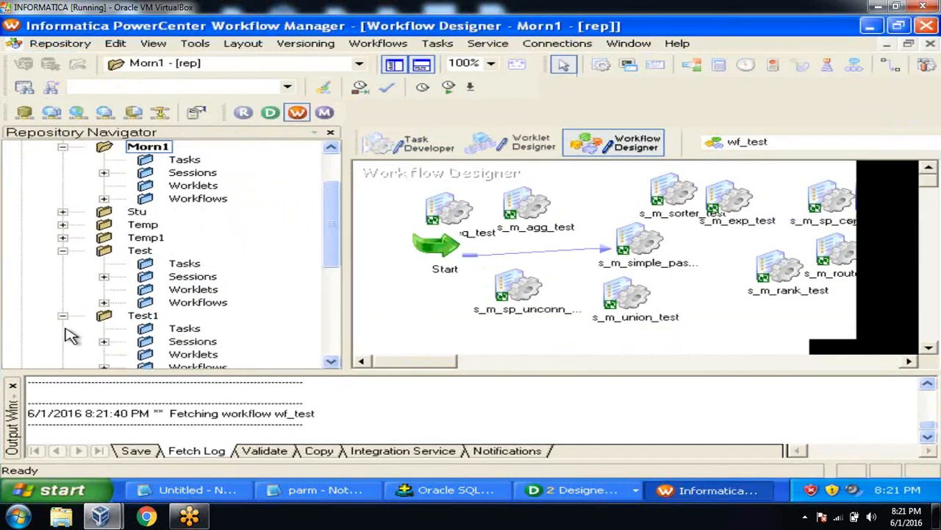
{"action": "left_click", "coordinate": [63, 250]}
{"action": "left_click", "coordinate": [62, 263]}
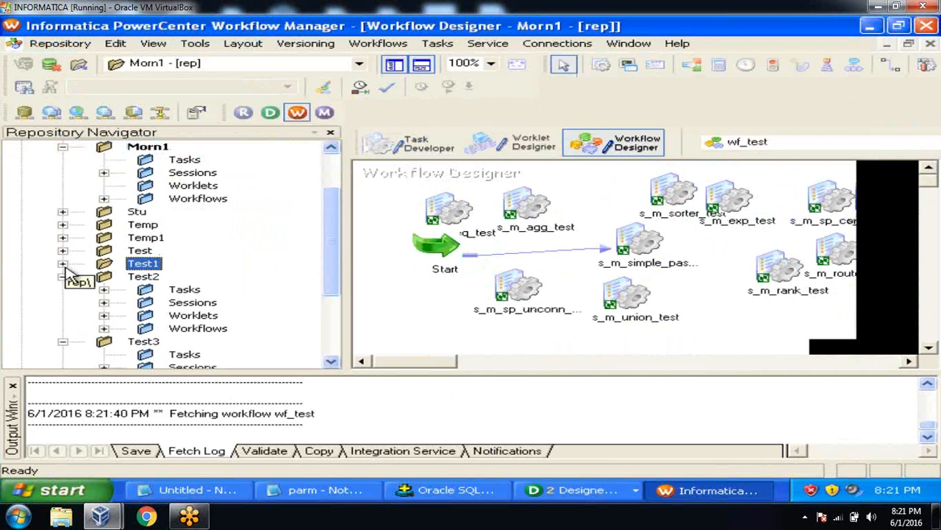
{"action": "left_click", "coordinate": [62, 275]}
{"action": "left_click", "coordinate": [62, 289]}
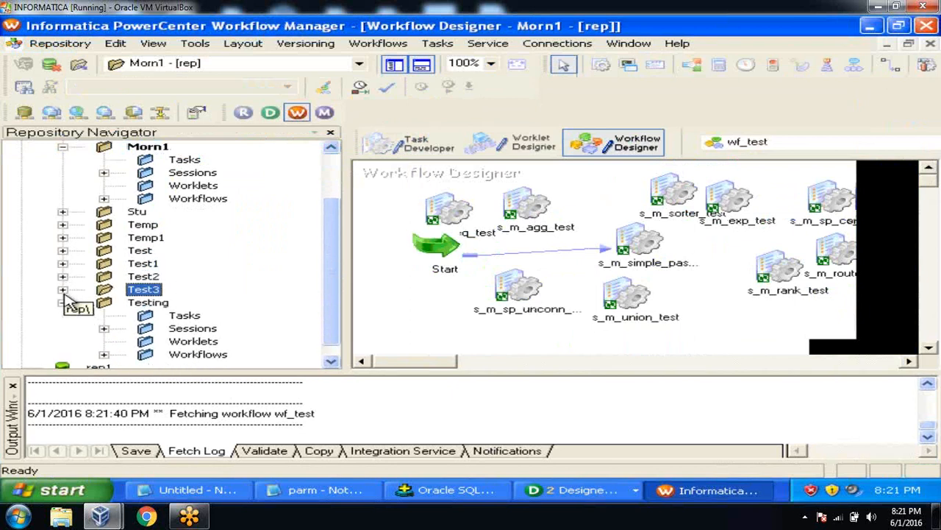
{"action": "left_click", "coordinate": [62, 302]}
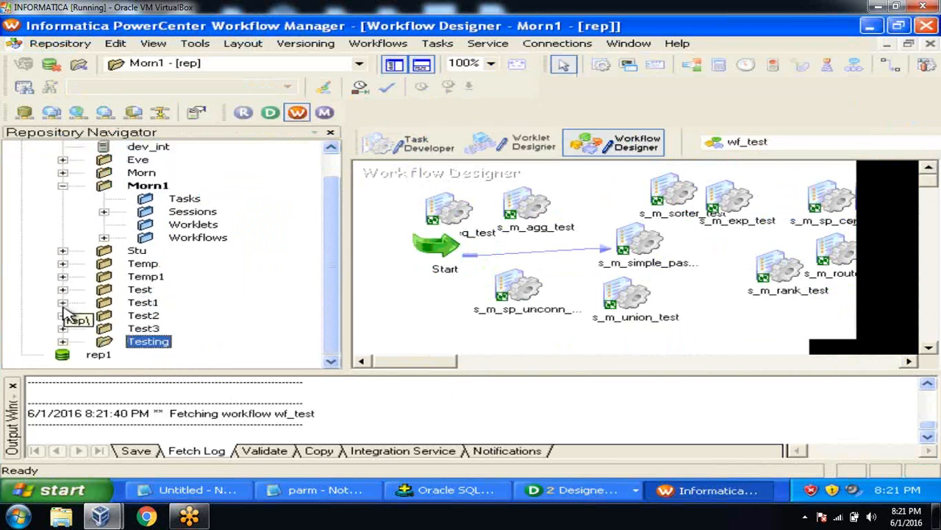
{"action": "left_click", "coordinate": [13, 384]}
Step: Switch to the Task Developer and clear s_m_joiner_test from the workspace
{"action": "left_click", "coordinate": [410, 145]}
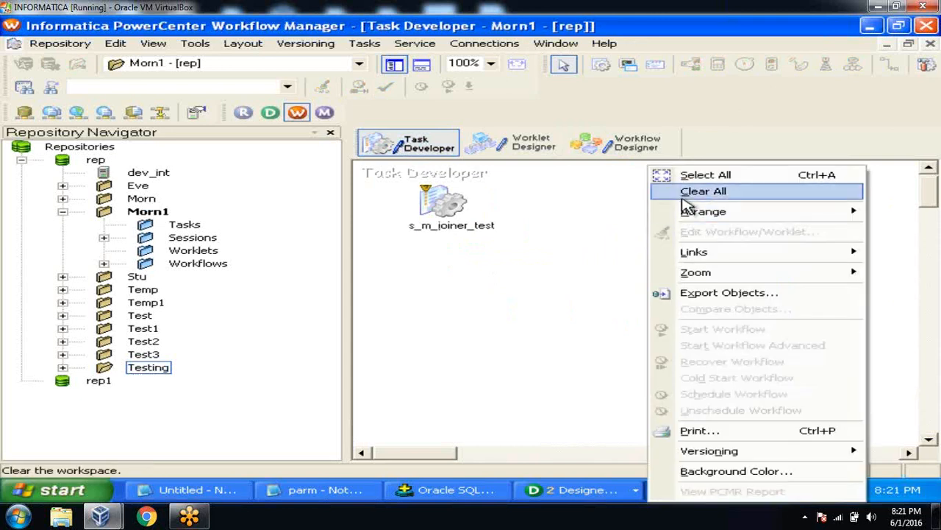
{"action": "left_click", "coordinate": [685, 193]}
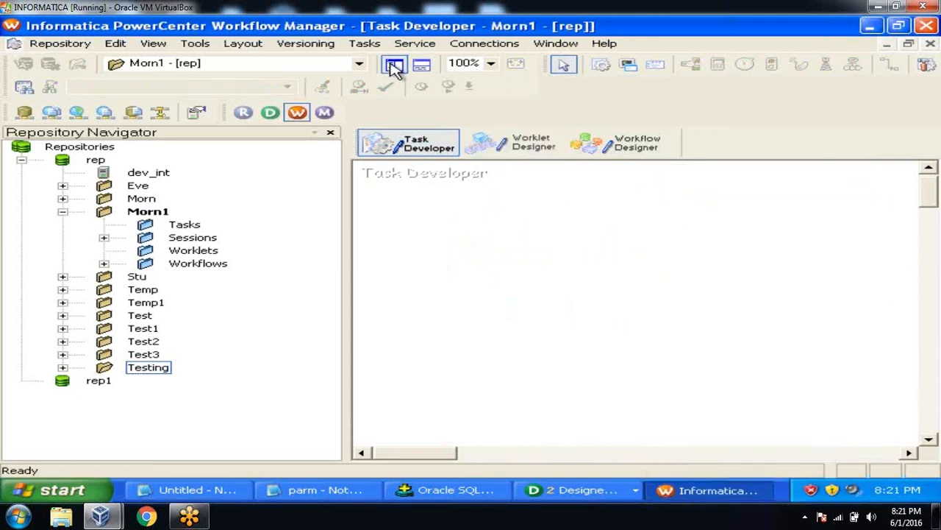
{"action": "left_click", "coordinate": [368, 45]}
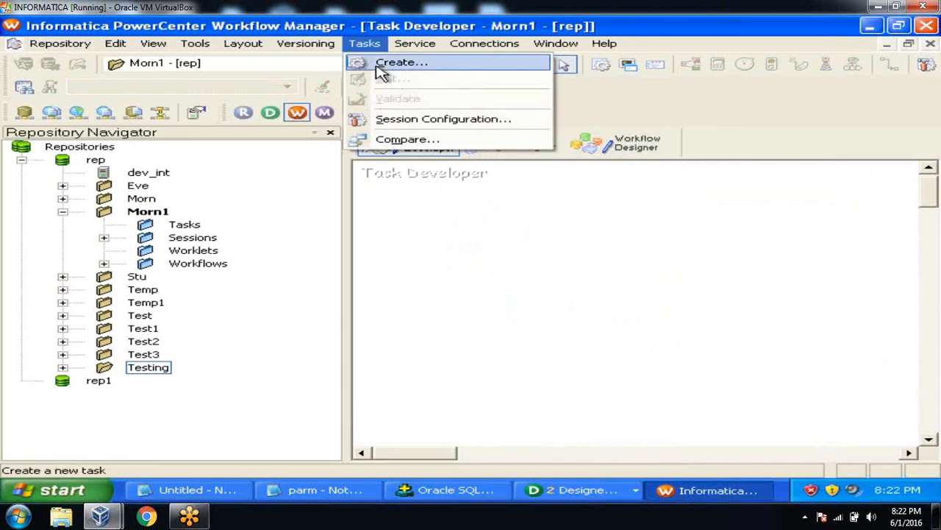
Step: Create session task s_m_map_param based on the m_map_param mapping
{"action": "left_click", "coordinate": [378, 63]}
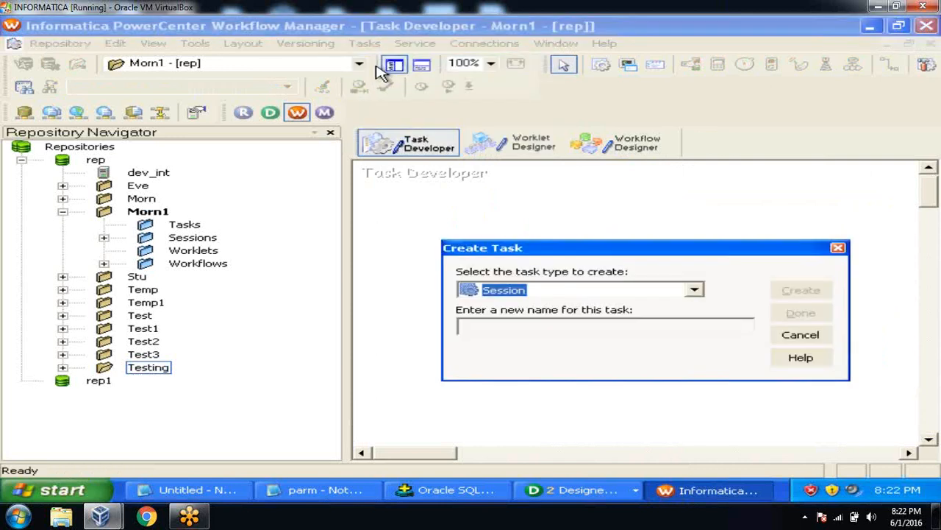
{"action": "left_click", "coordinate": [497, 331]}
{"action": "type", "text": "s_m_map_param"}
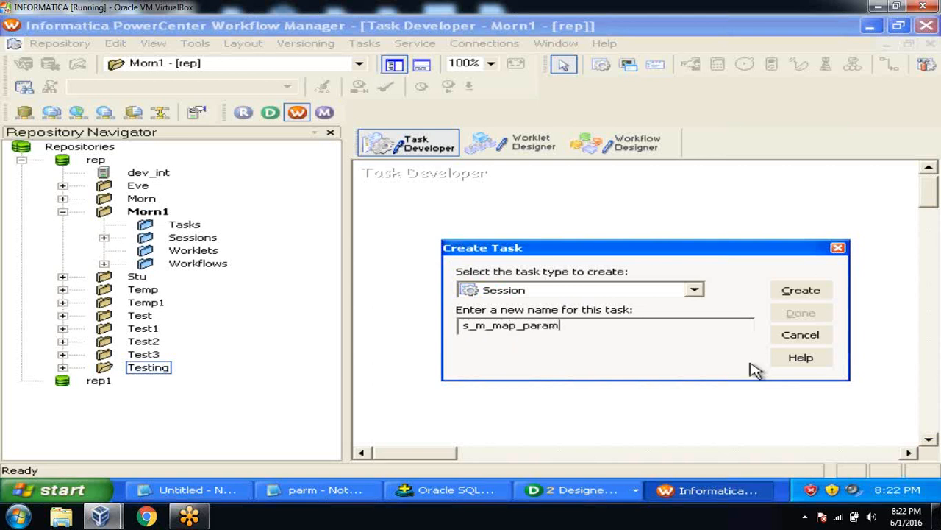
{"action": "left_click", "coordinate": [798, 293]}
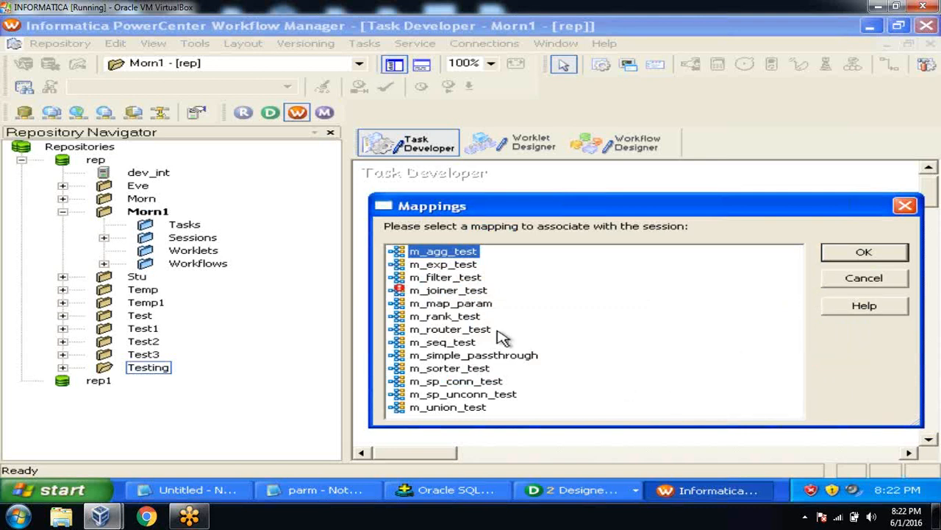
{"action": "left_click", "coordinate": [482, 305]}
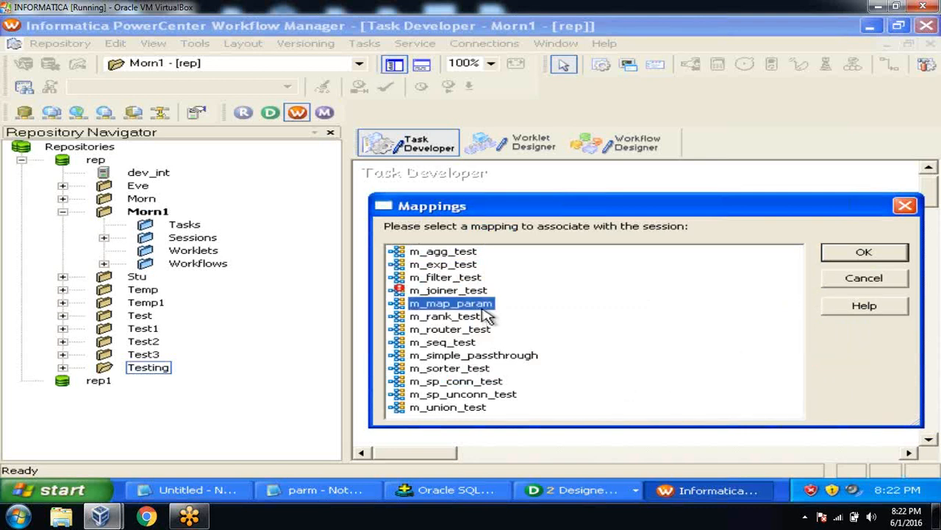
{"action": "left_click", "coordinate": [850, 253]}
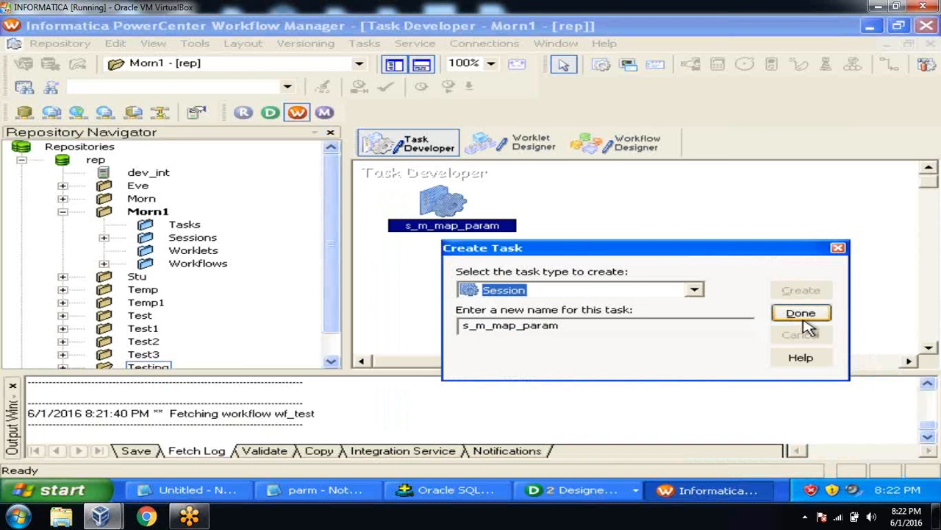
{"action": "left_click", "coordinate": [805, 316]}
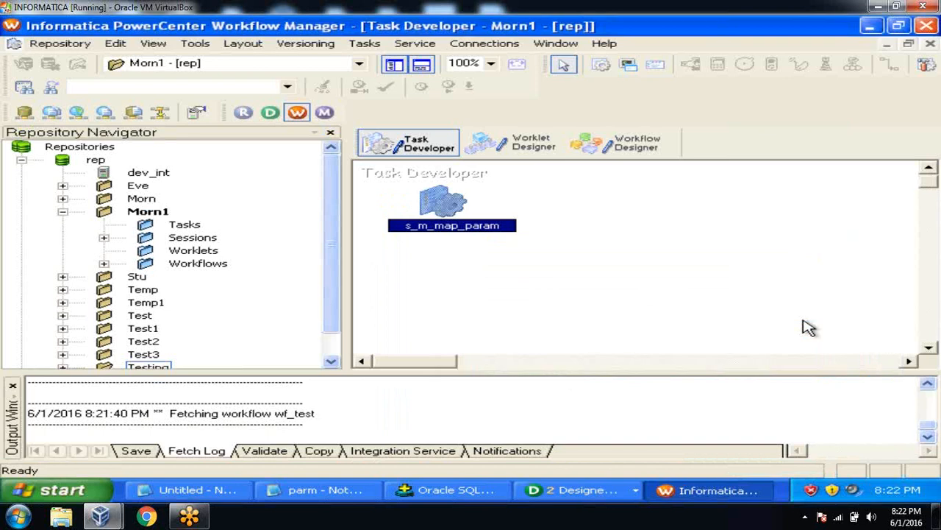
{"action": "left_click", "coordinate": [13, 387]}
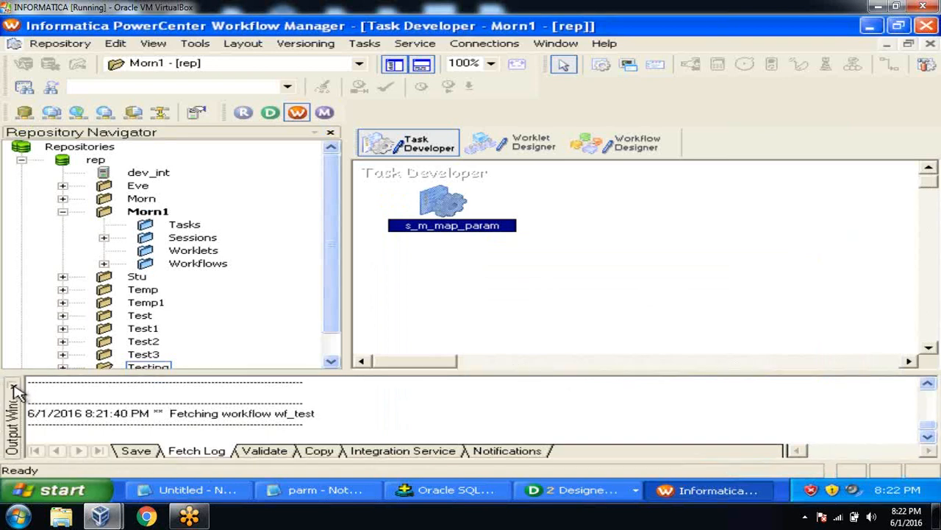
{"action": "left_click", "coordinate": [13, 385]}
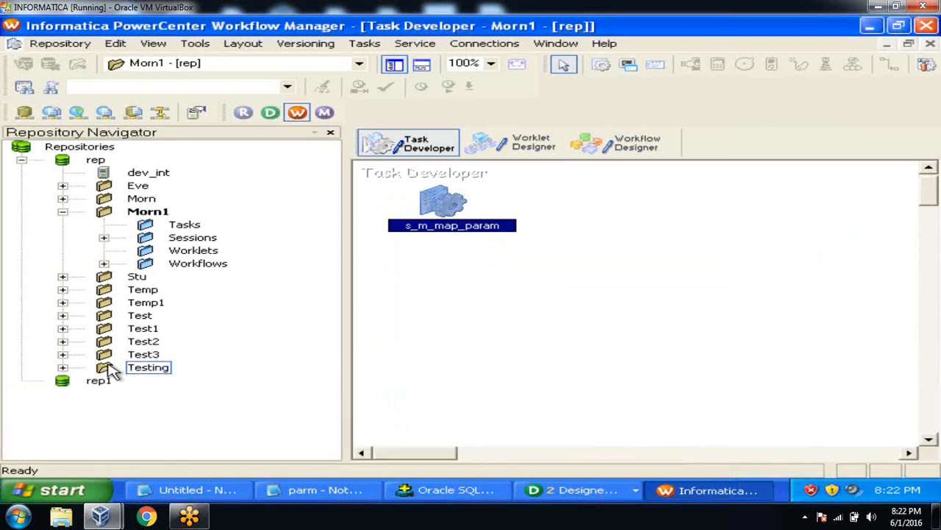
{"action": "left_click", "coordinate": [486, 291]}
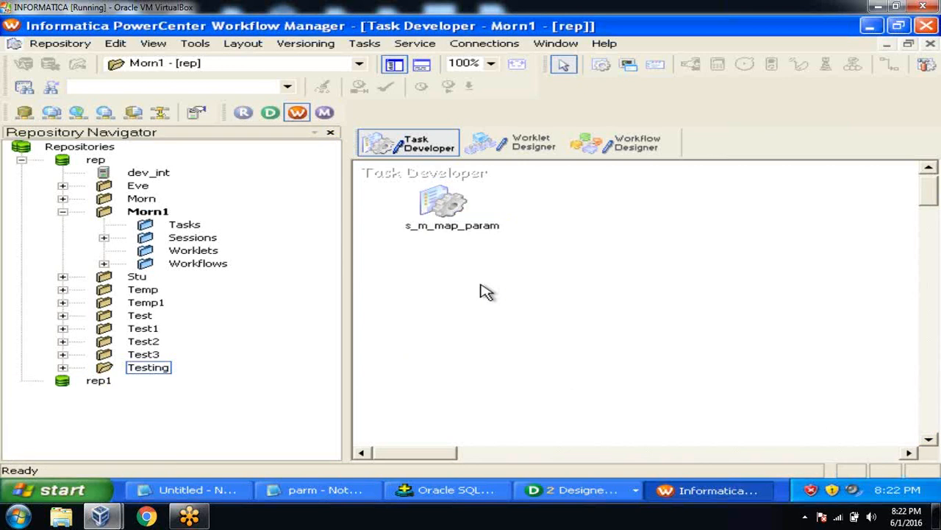
{"action": "double_click", "coordinate": [444, 203]}
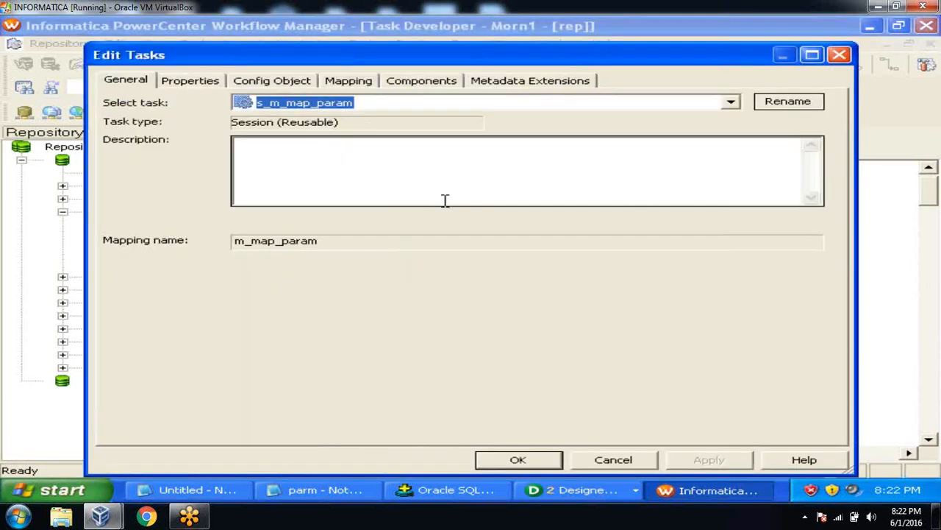
{"action": "left_click", "coordinate": [349, 80]}
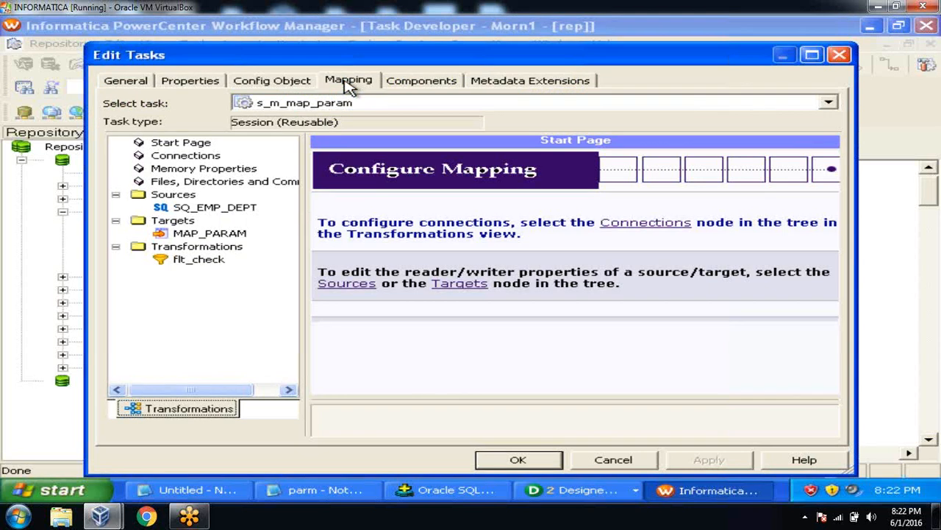
{"action": "left_click", "coordinate": [253, 209]}
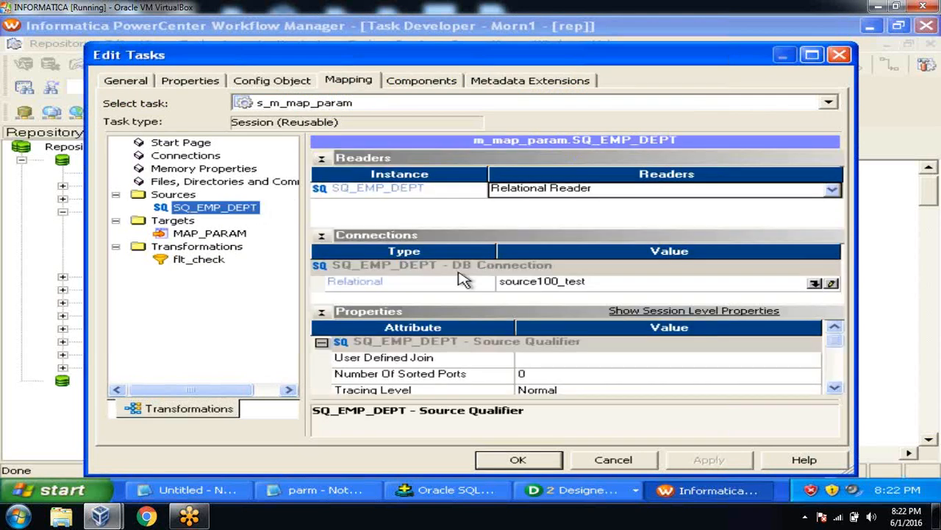
{"action": "left_click", "coordinate": [815, 289]}
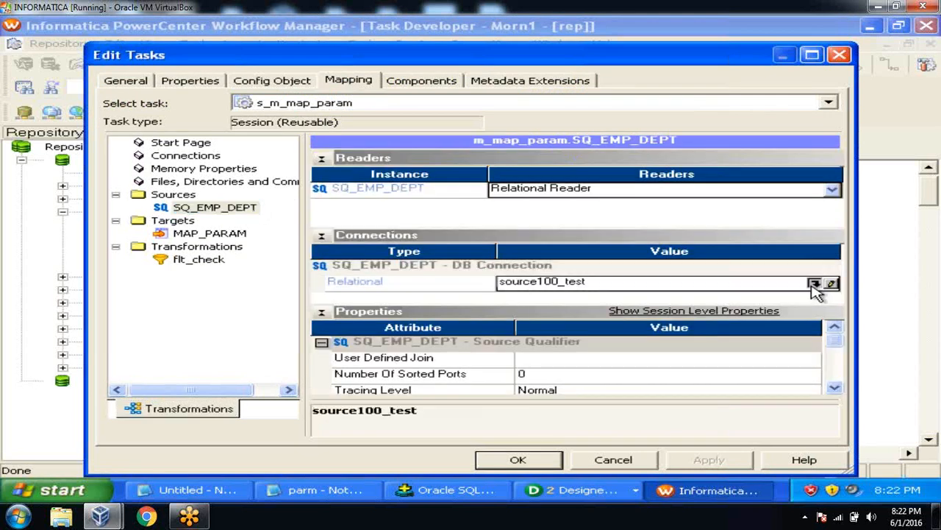
{"action": "left_click", "coordinate": [815, 284]}
{"action": "left_click", "coordinate": [523, 348]}
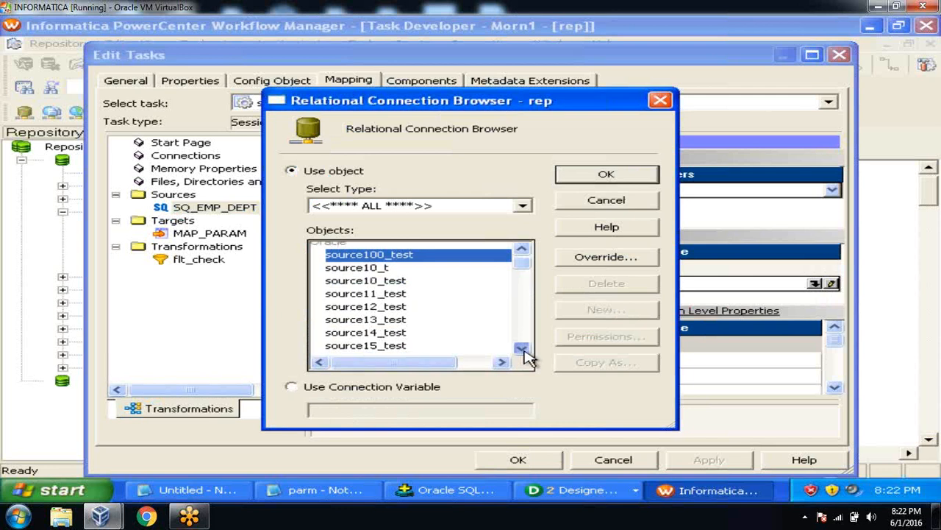
{"action": "left_click", "coordinate": [522, 349]}
{"action": "left_click", "coordinate": [522, 349]}
{"action": "left_click", "coordinate": [522, 349]}
{"action": "left_click", "coordinate": [522, 348]}
{"action": "left_click", "coordinate": [523, 349]}
{"action": "left_click", "coordinate": [522, 349]}
{"action": "left_click", "coordinate": [523, 349]}
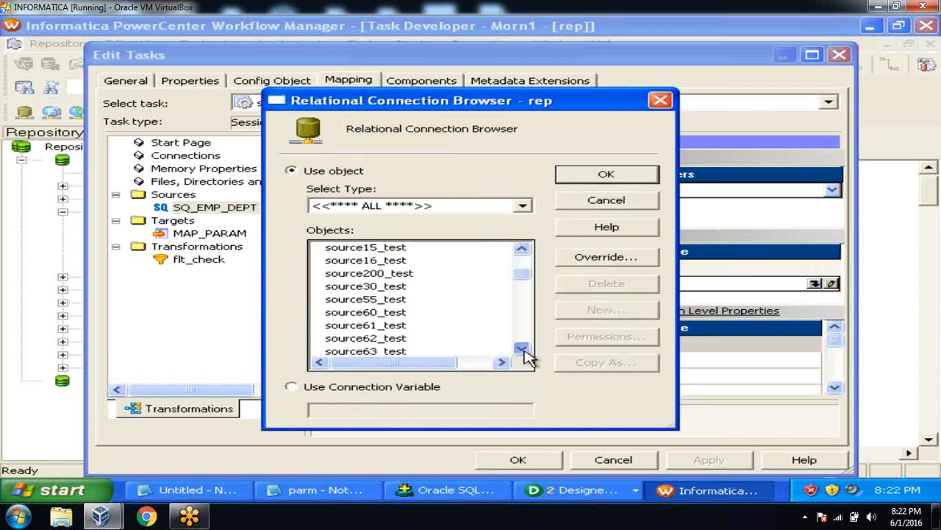
{"action": "left_click", "coordinate": [523, 349]}
{"action": "left_click", "coordinate": [522, 348]}
{"action": "left_click", "coordinate": [408, 313]}
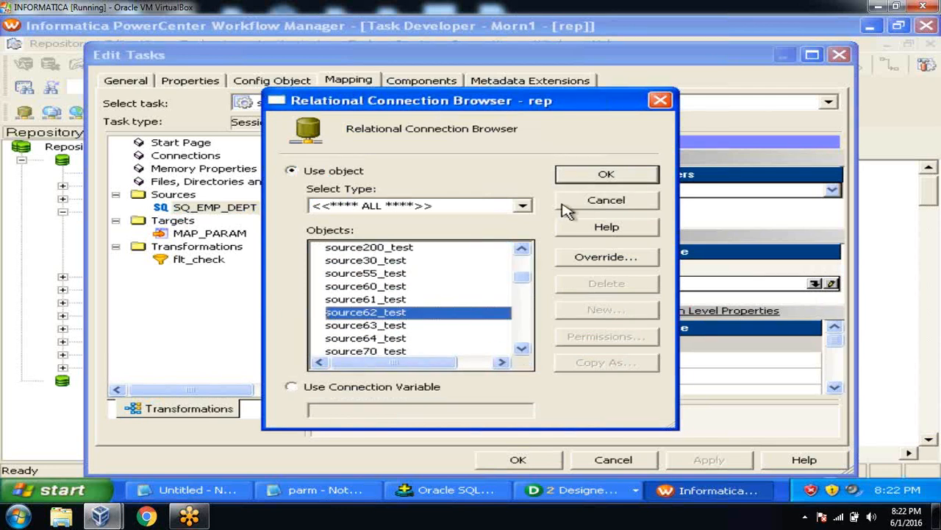
{"action": "left_click", "coordinate": [574, 175]}
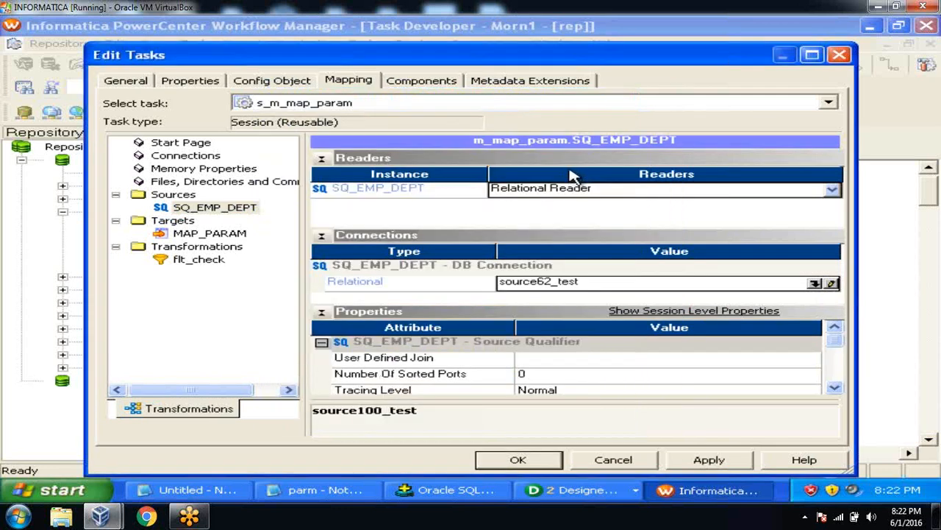
{"action": "left_click", "coordinate": [209, 234]}
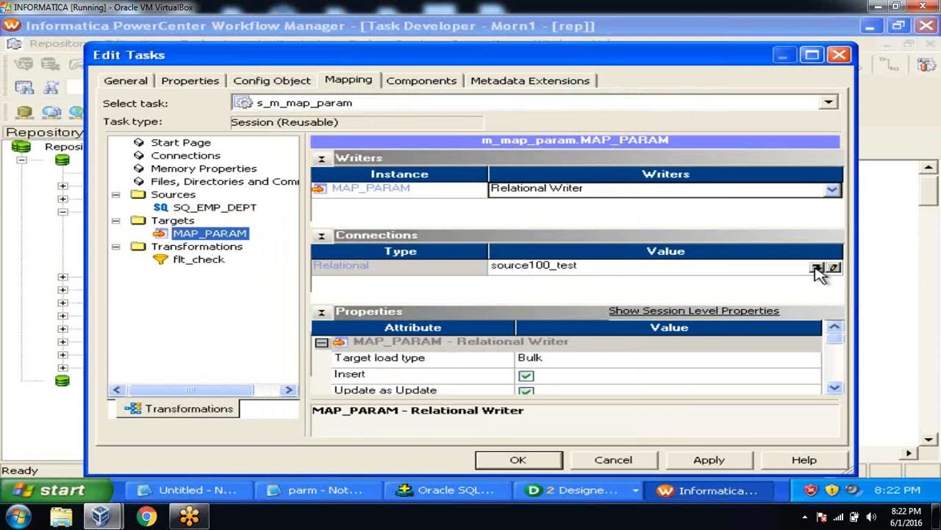
{"action": "left_click", "coordinate": [818, 269]}
{"action": "left_click", "coordinate": [522, 348]}
{"action": "left_click", "coordinate": [522, 349]}
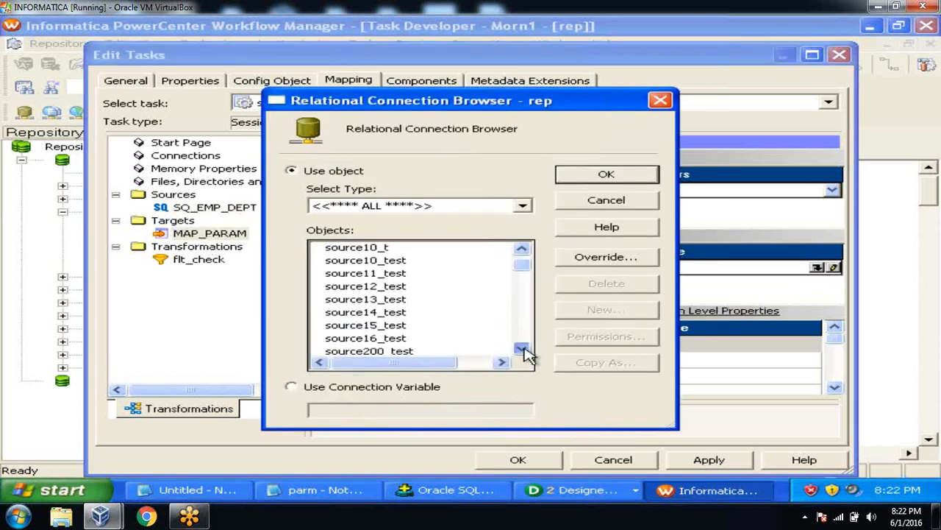
{"action": "left_click_drag", "start_coordinate": [522, 348], "coordinate": [522, 349]}
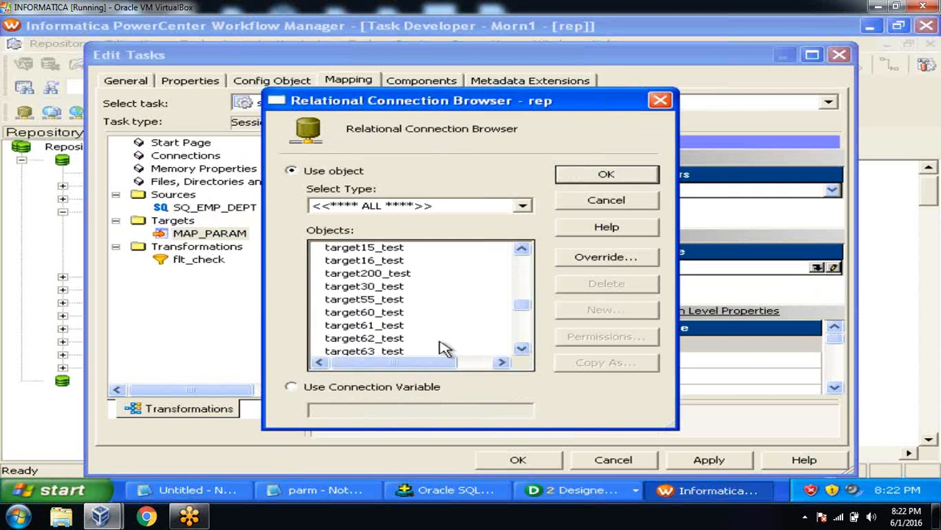
{"action": "left_click", "coordinate": [392, 339]}
{"action": "left_click", "coordinate": [603, 175]}
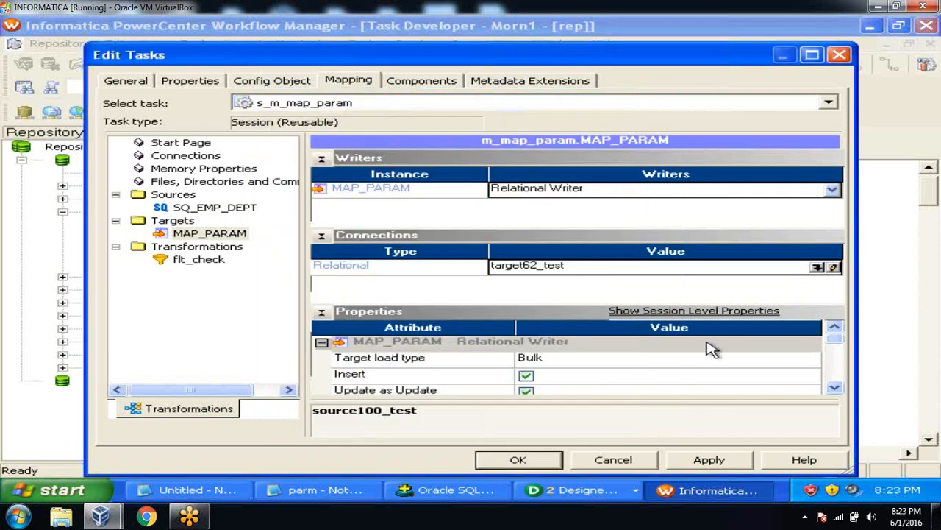
{"action": "left_click", "coordinate": [709, 460]}
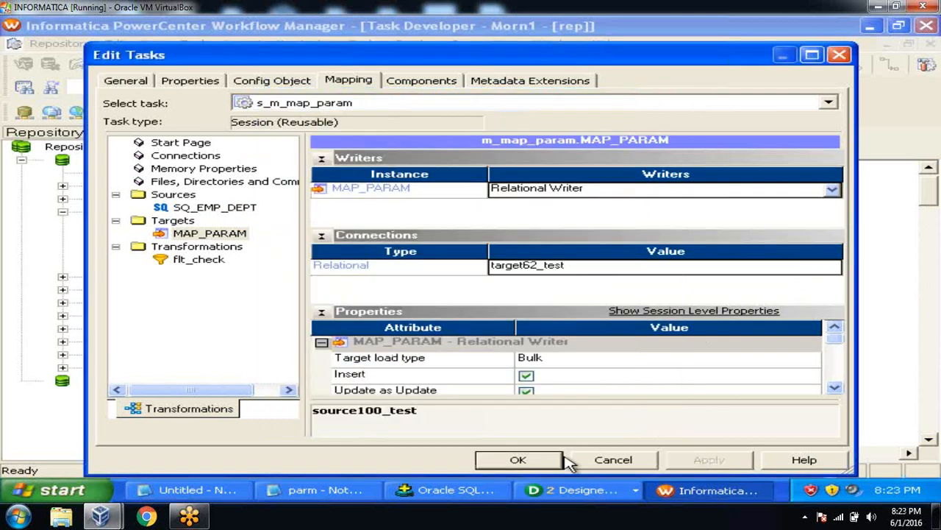
{"action": "left_click", "coordinate": [535, 460]}
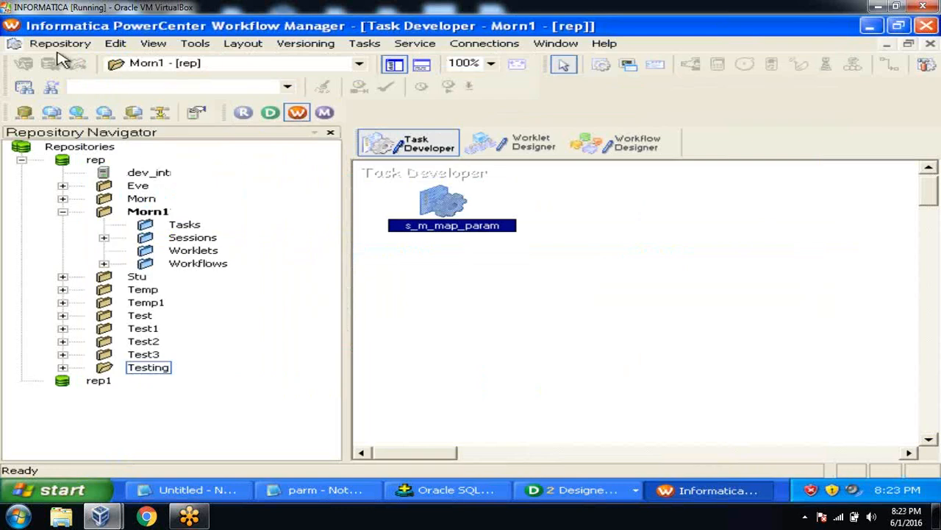
Step: Save the new session, then enter c:\flatfiles\parm.txt as its Parameter Filename
{"action": "left_click", "coordinate": [63, 44]}
{"action": "left_click", "coordinate": [84, 224]}
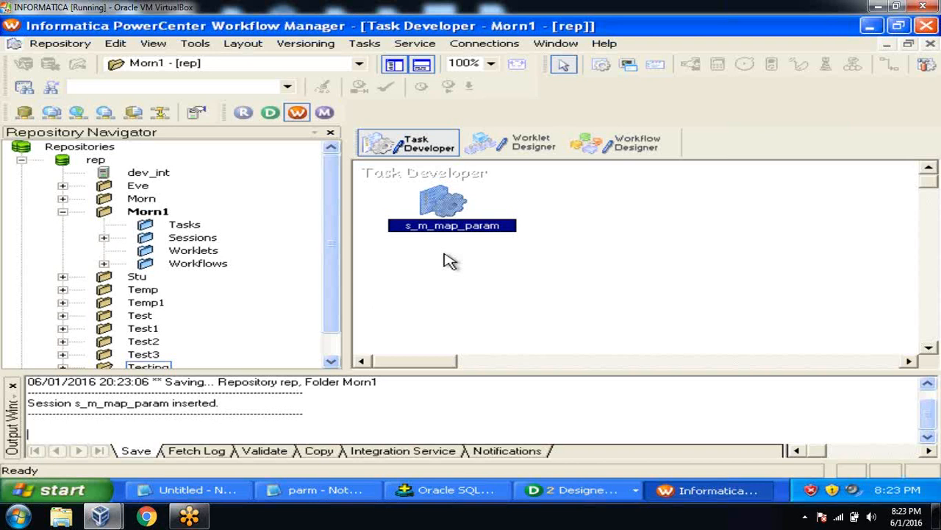
{"action": "double_click", "coordinate": [433, 202]}
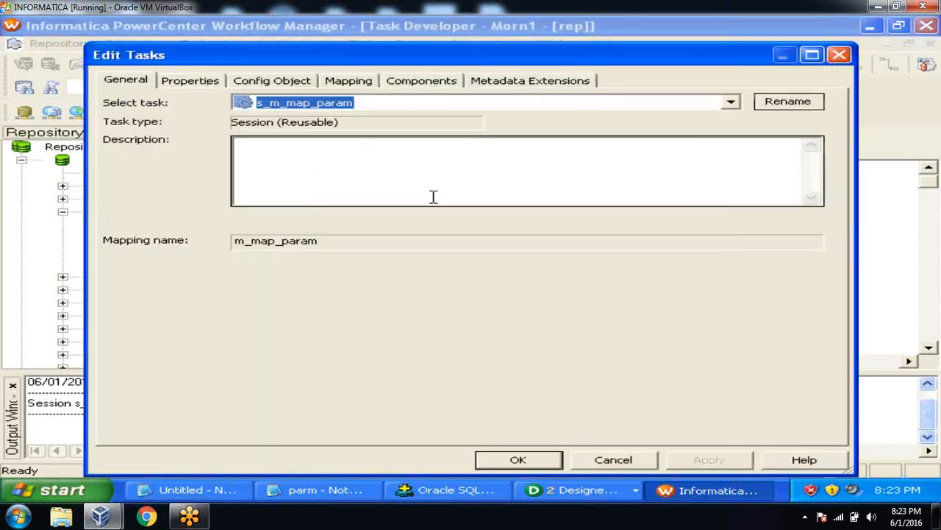
{"action": "left_click", "coordinate": [210, 83]}
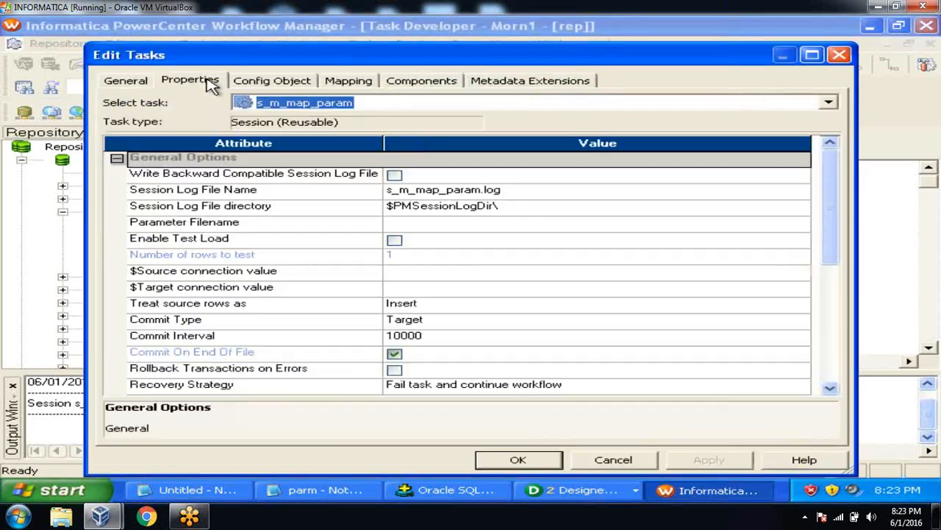
{"action": "left_click", "coordinate": [285, 225]}
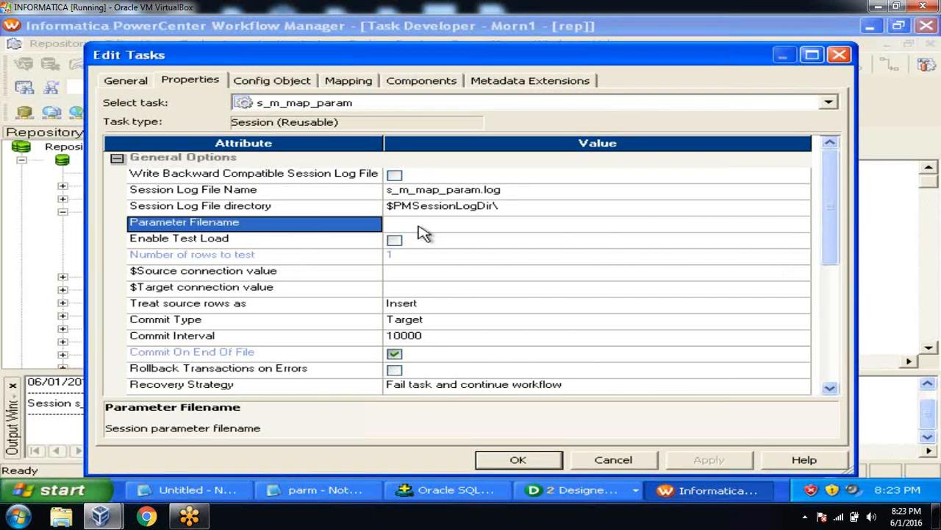
{"action": "left_click", "coordinate": [420, 227]}
{"action": "left_click", "coordinate": [323, 229]}
{"action": "left_click", "coordinate": [425, 225]}
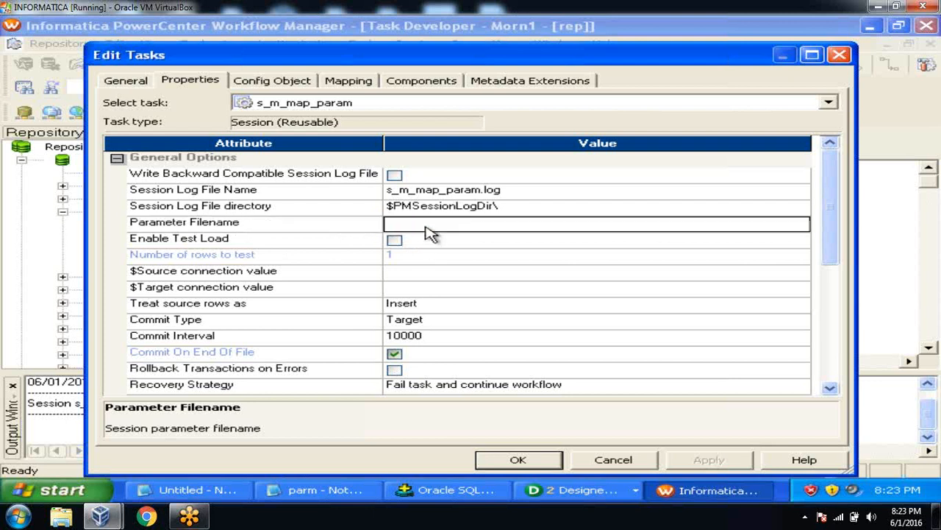
{"action": "type", "text": "c:\\flatfiles\\parm.txt"}
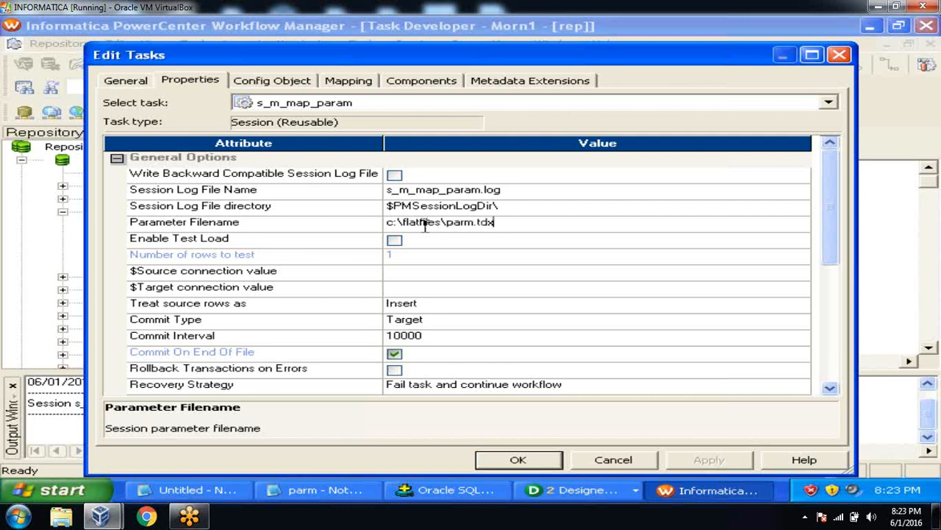
{"action": "left_click", "coordinate": [346, 224]}
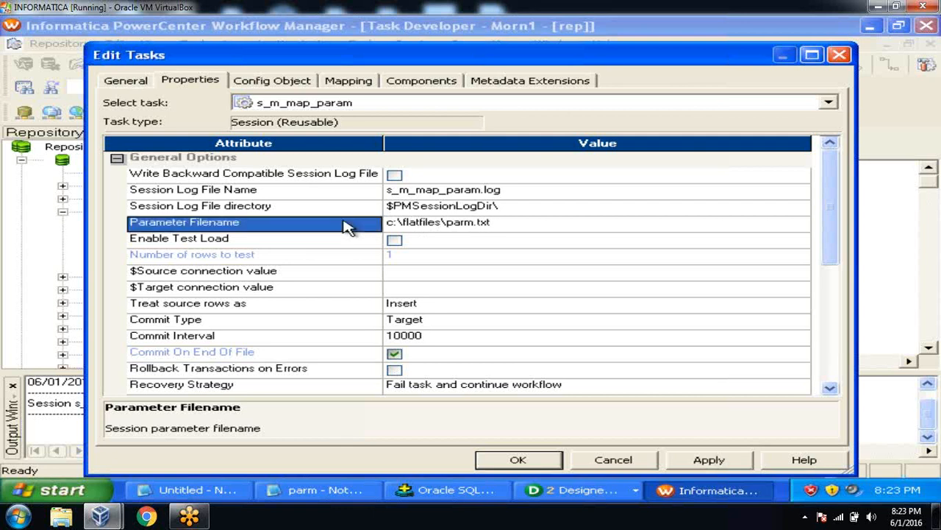
Step: Apply the parameter file setting, save the session to the repository and close the Output pane
{"action": "left_click", "coordinate": [700, 458]}
{"action": "left_click", "coordinate": [524, 456]}
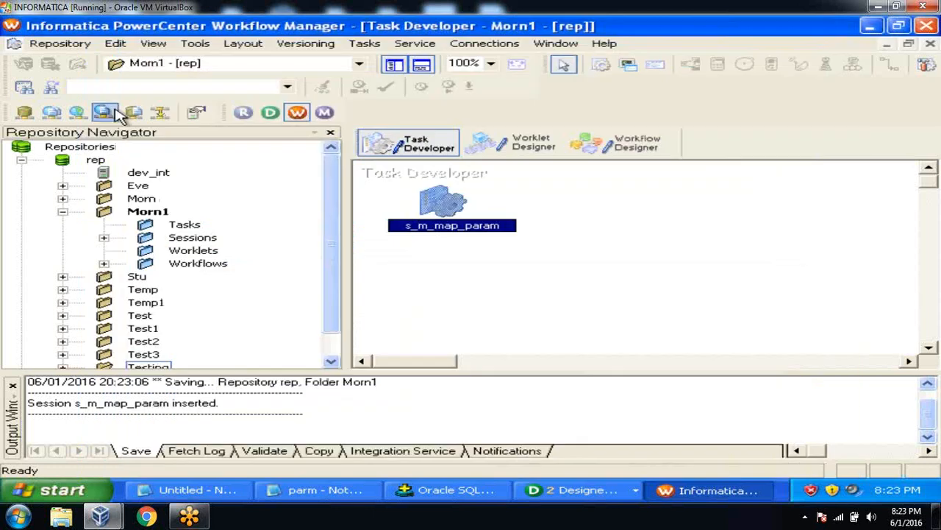
{"action": "left_click", "coordinate": [71, 47]}
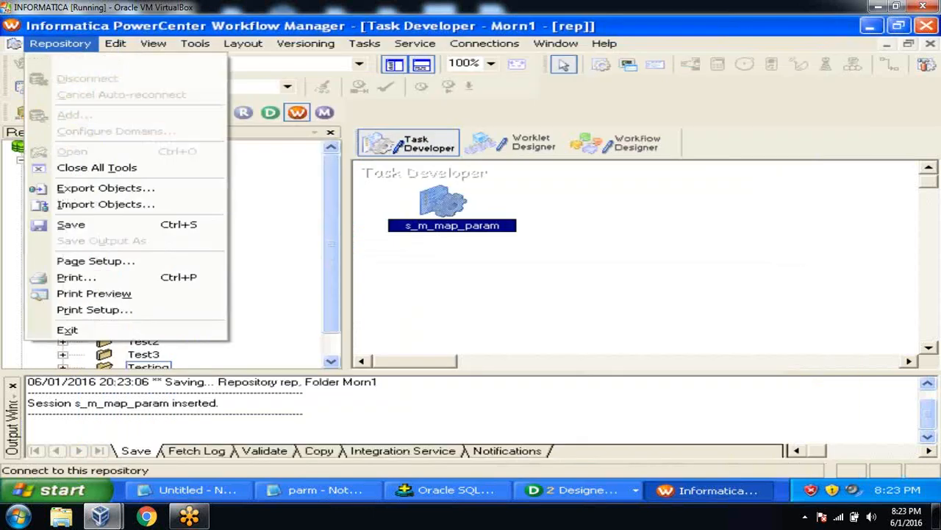
{"action": "left_click", "coordinate": [69, 223]}
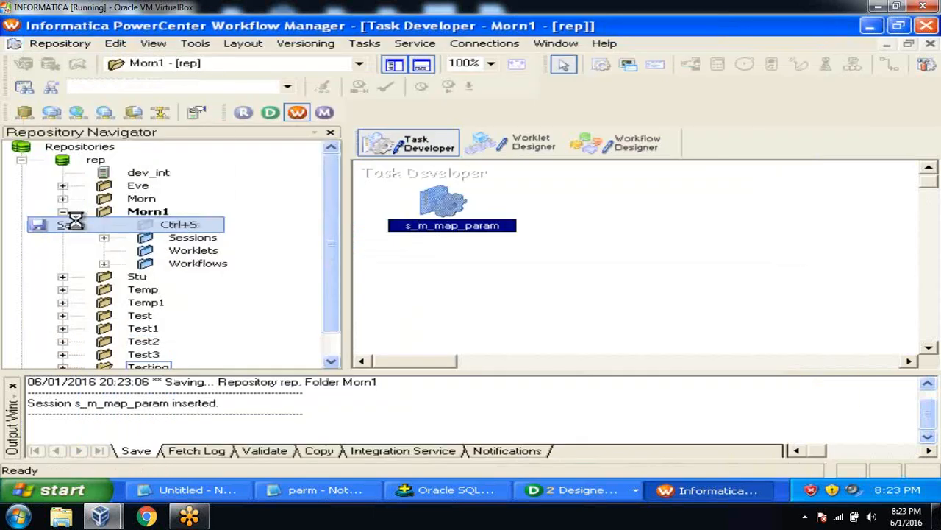
{"action": "left_click", "coordinate": [12, 385]}
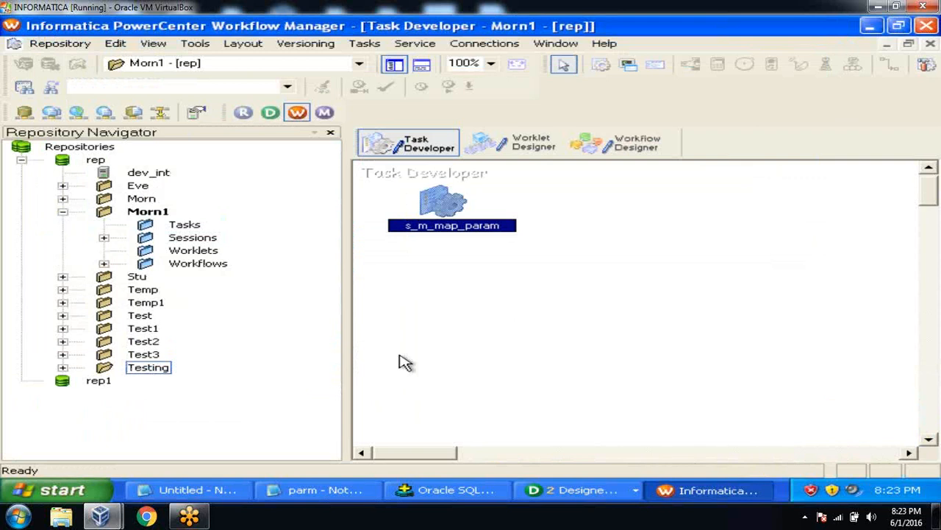
Step: Add s_m_map_param to the wf_test workflow, save it, and start the session task
{"action": "left_click", "coordinate": [630, 156]}
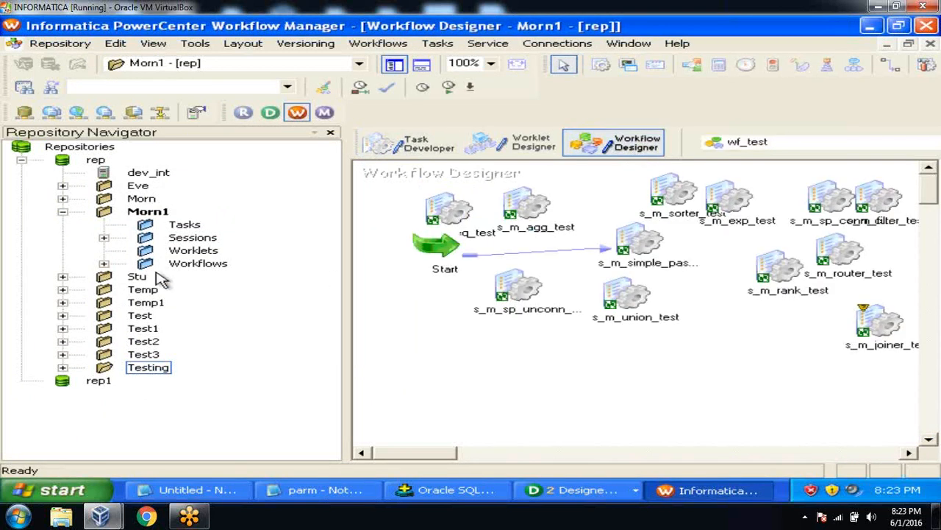
{"action": "left_click", "coordinate": [105, 239]}
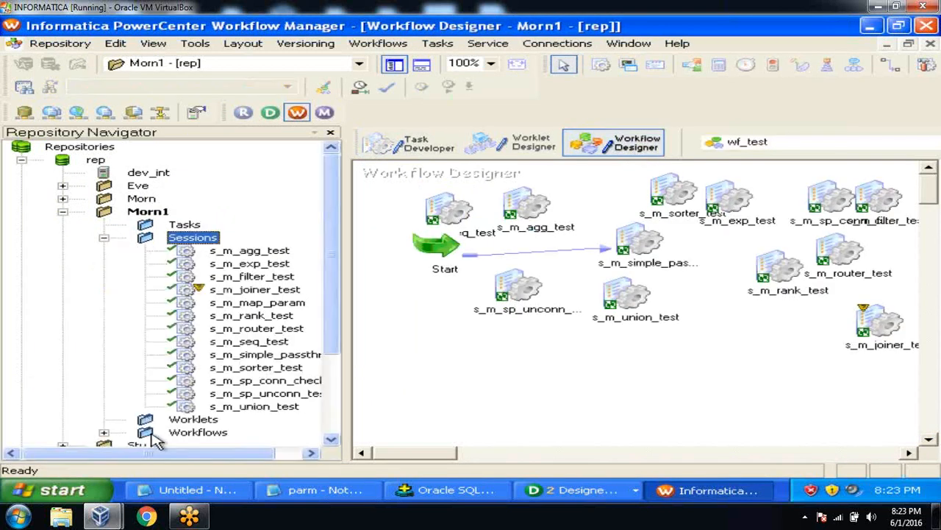
{"action": "left_click_drag", "start_coordinate": [150, 451], "coordinate": [216, 454]}
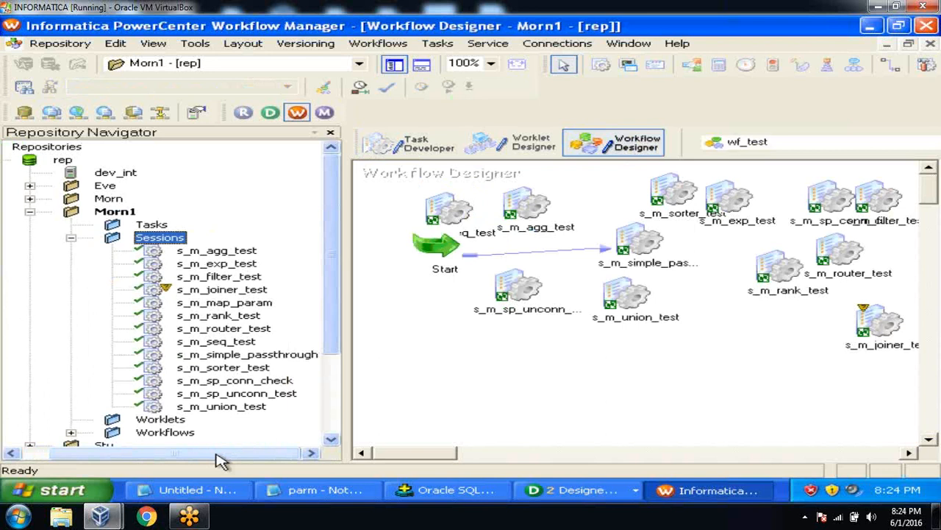
{"action": "left_click", "coordinate": [250, 303]}
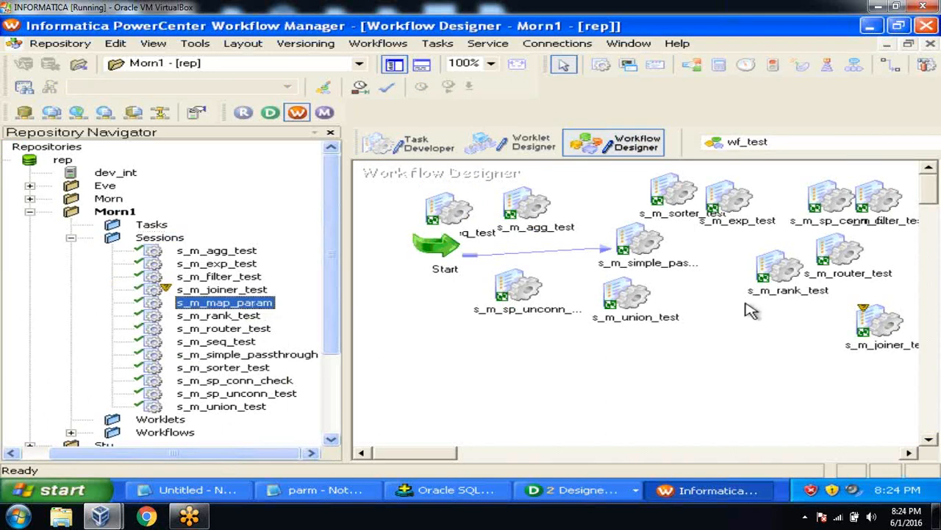
{"action": "left_click_drag", "start_coordinate": [265, 310], "coordinate": [695, 315]}
{"action": "left_click", "coordinate": [60, 43]}
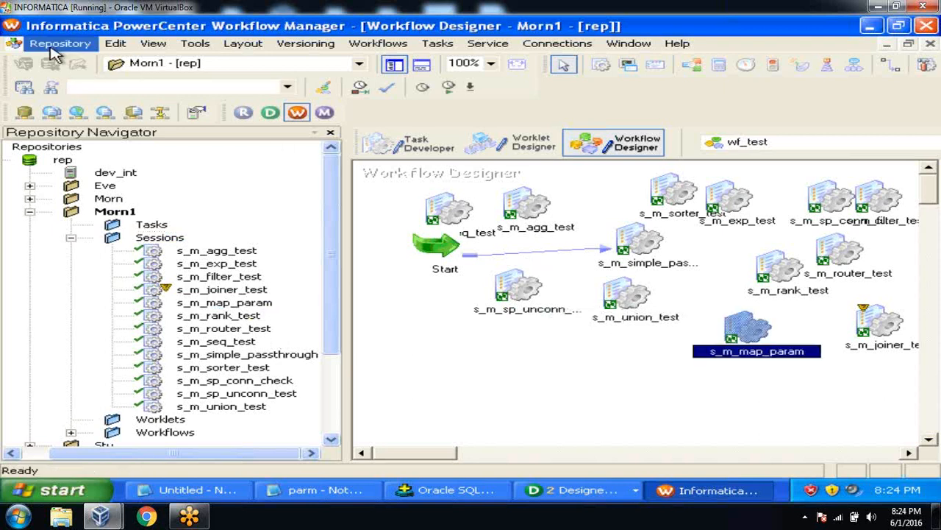
{"action": "left_click", "coordinate": [72, 224]}
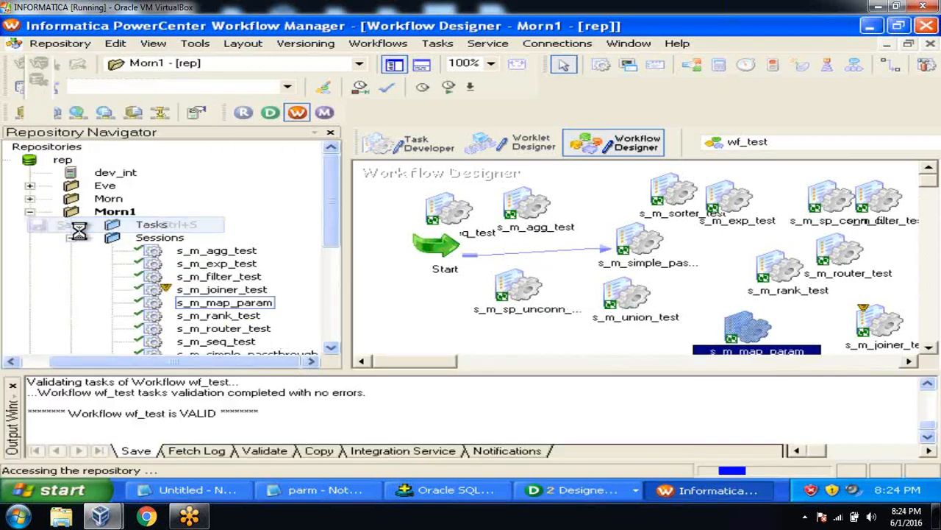
{"action": "right_click", "coordinate": [739, 327]}
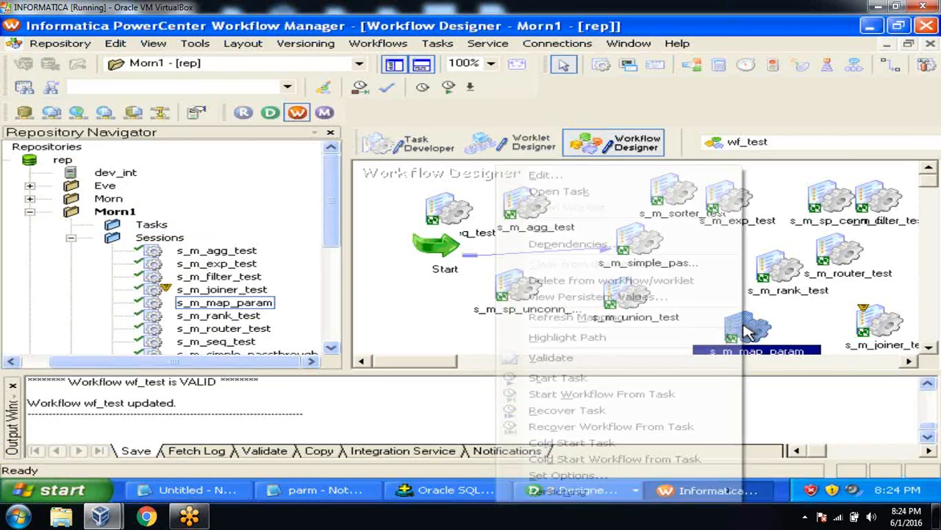
{"action": "left_click", "coordinate": [652, 378]}
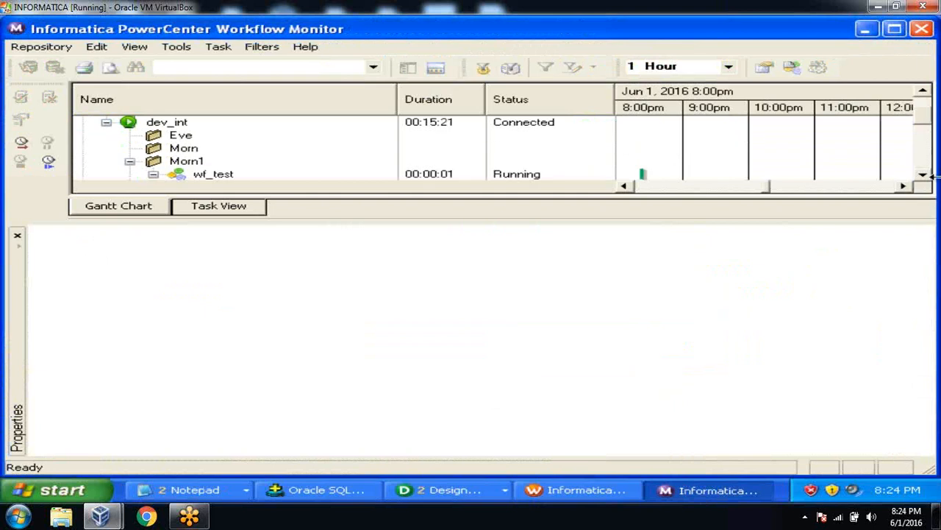
Step: Show s_m_map_param's run properties and its SQ_EMP_DEPT and MAP_PARAM row statistics
{"action": "left_click", "coordinate": [923, 176]}
{"action": "left_click", "coordinate": [923, 176]}
{"action": "left_click", "coordinate": [923, 176]}
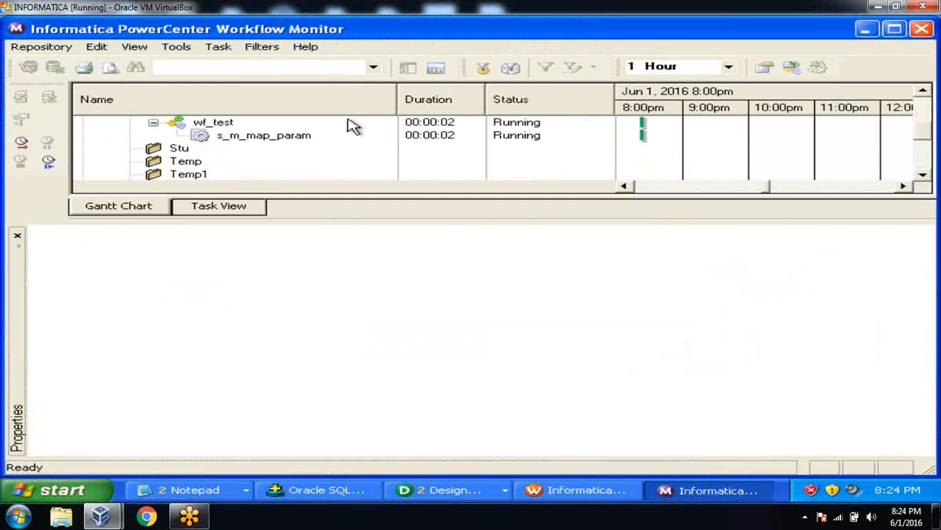
{"action": "left_click", "coordinate": [285, 139]}
{"action": "right_click", "coordinate": [287, 139]}
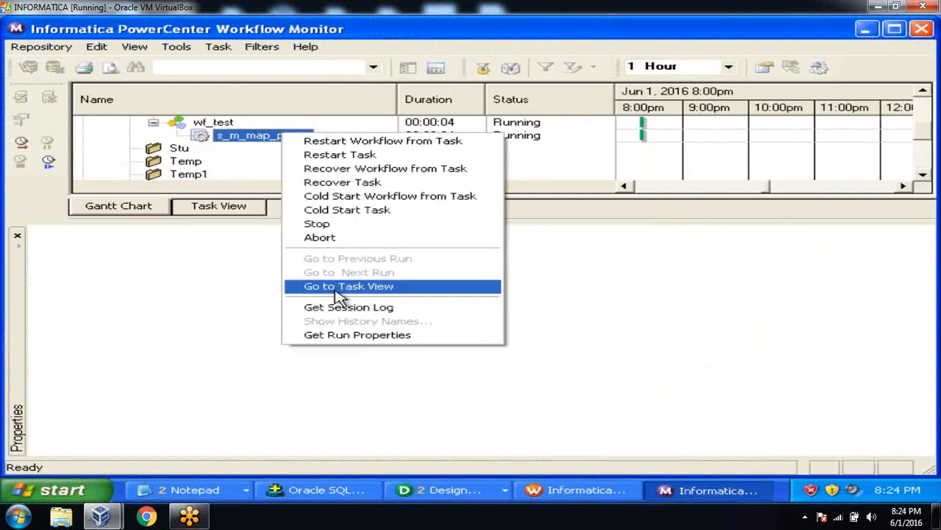
{"action": "left_click", "coordinate": [343, 337]}
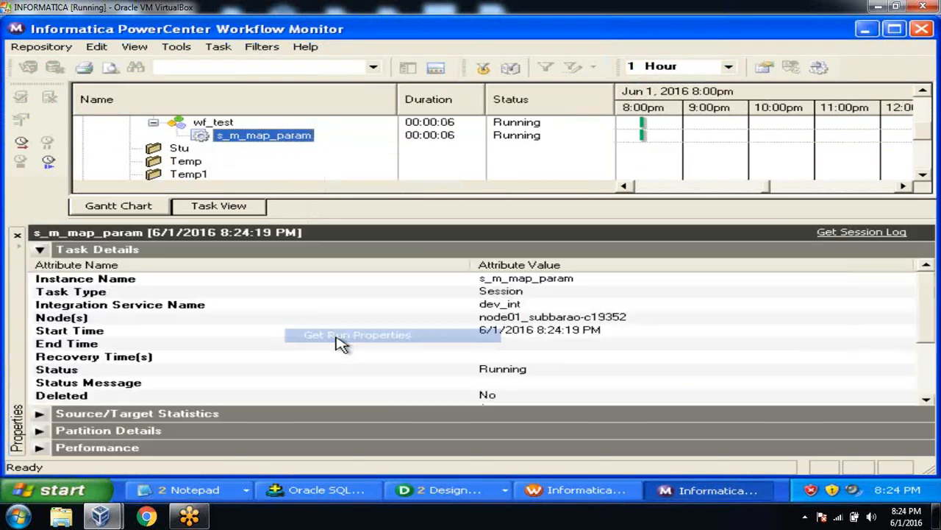
{"action": "left_click", "coordinate": [39, 249]}
{"action": "left_click", "coordinate": [39, 268]}
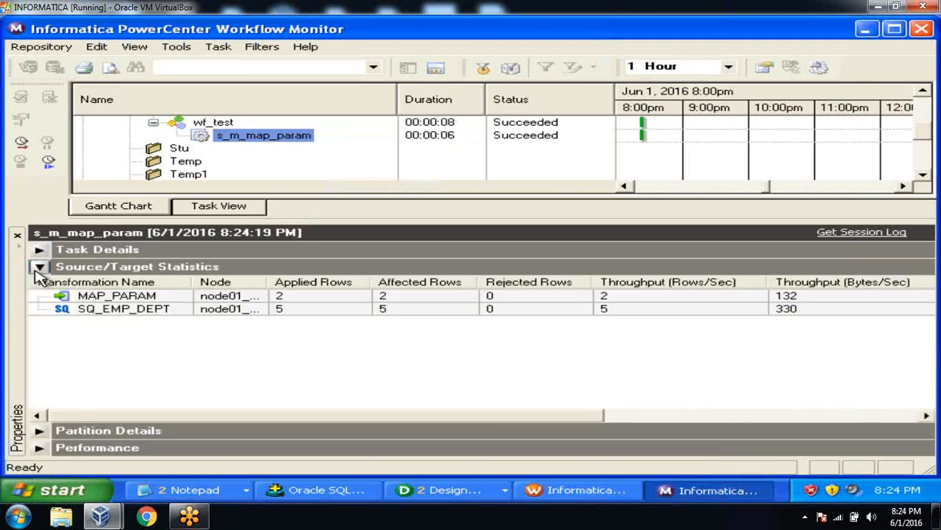
{"action": "left_click", "coordinate": [292, 311]}
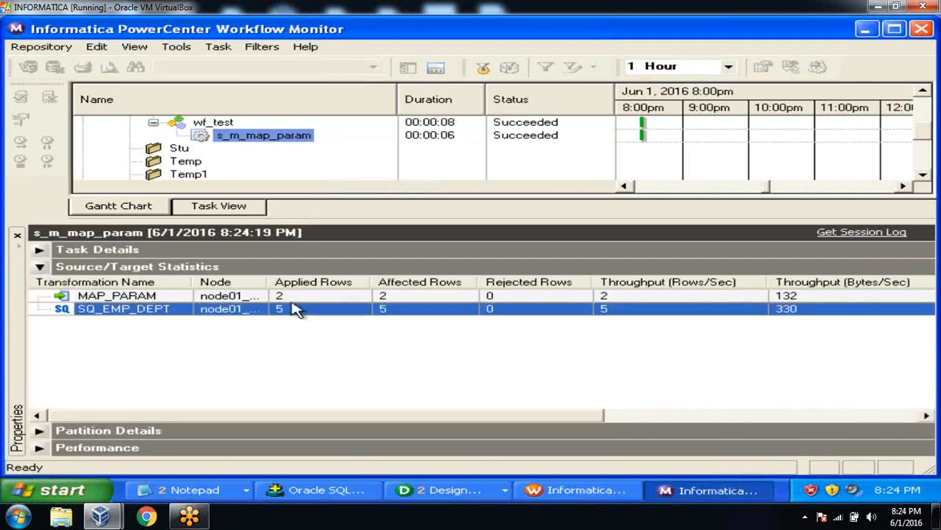
{"action": "left_click", "coordinate": [291, 299]}
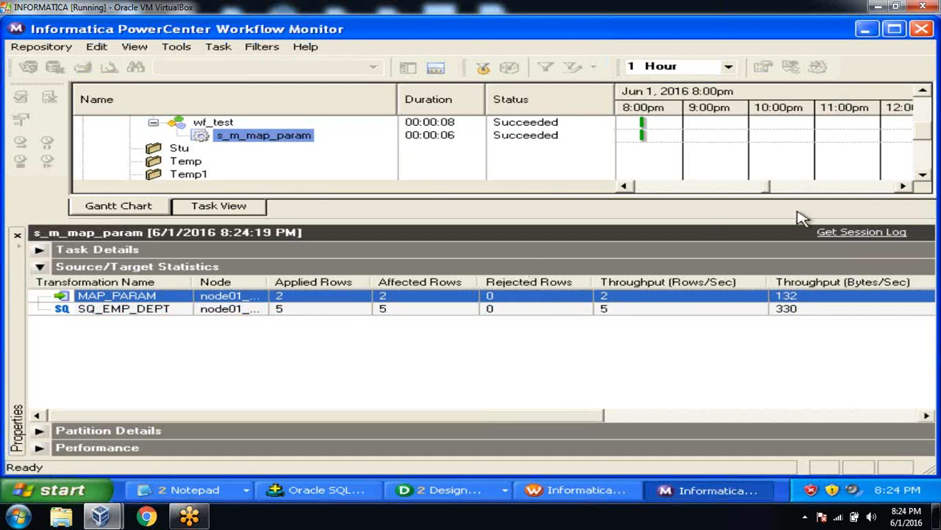
Step: Open the session log full-screen to find $$DNO override value 10, then switch to SQL*Plus
{"action": "left_click", "coordinate": [837, 233]}
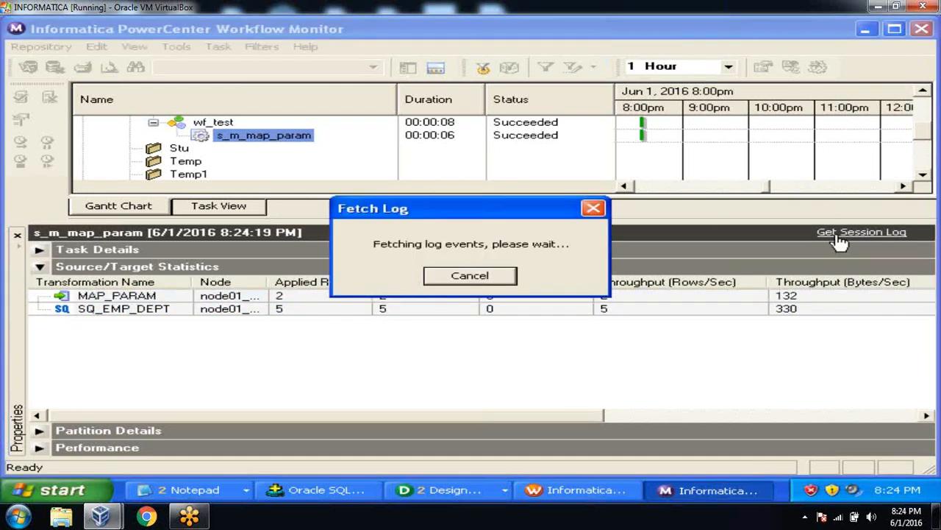
{"action": "left_click", "coordinate": [824, 70]}
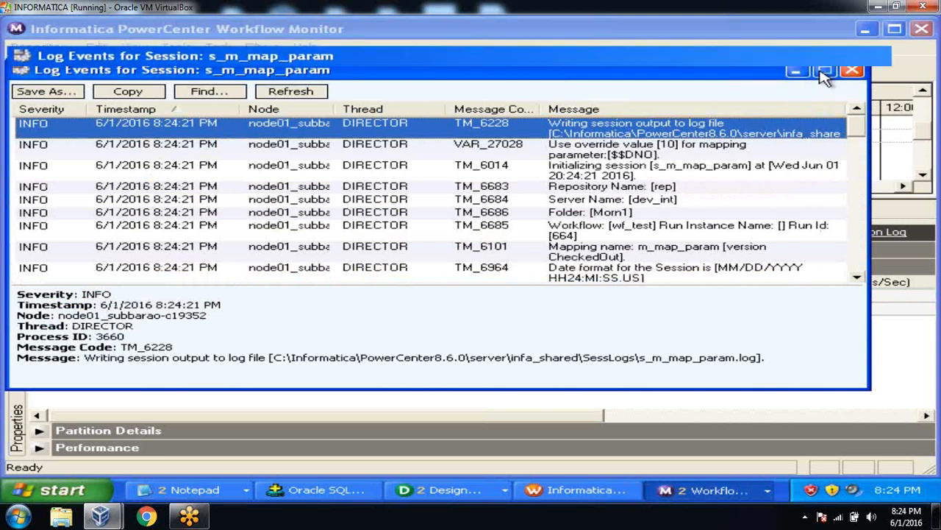
{"action": "left_click", "coordinate": [589, 101]}
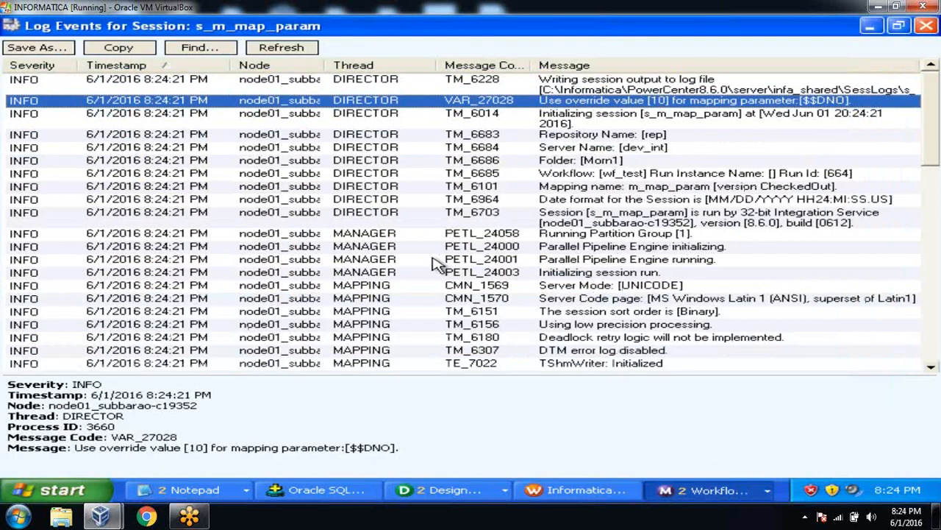
{"action": "left_click_drag", "start_coordinate": [77, 452], "coordinate": [241, 454]}
{"action": "left_click_drag", "start_coordinate": [411, 450], "coordinate": [395, 447]}
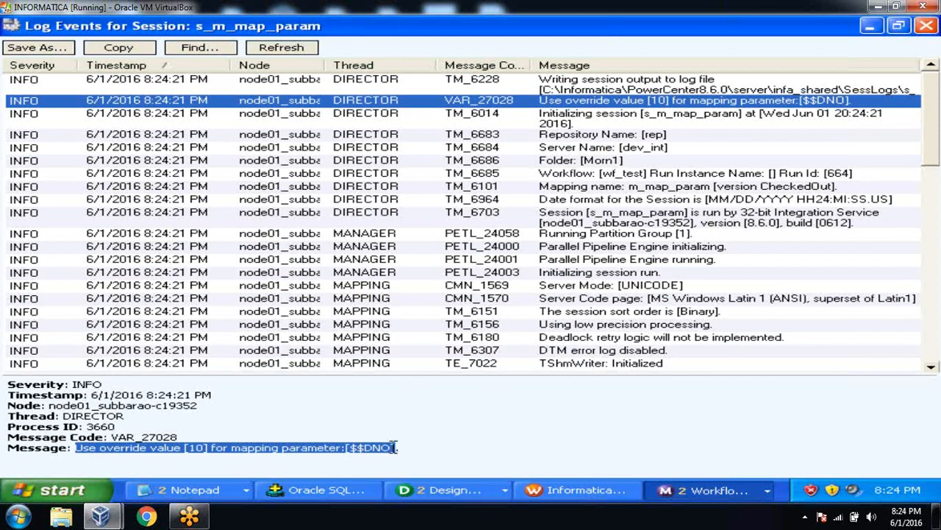
{"action": "left_click", "coordinate": [404, 455]}
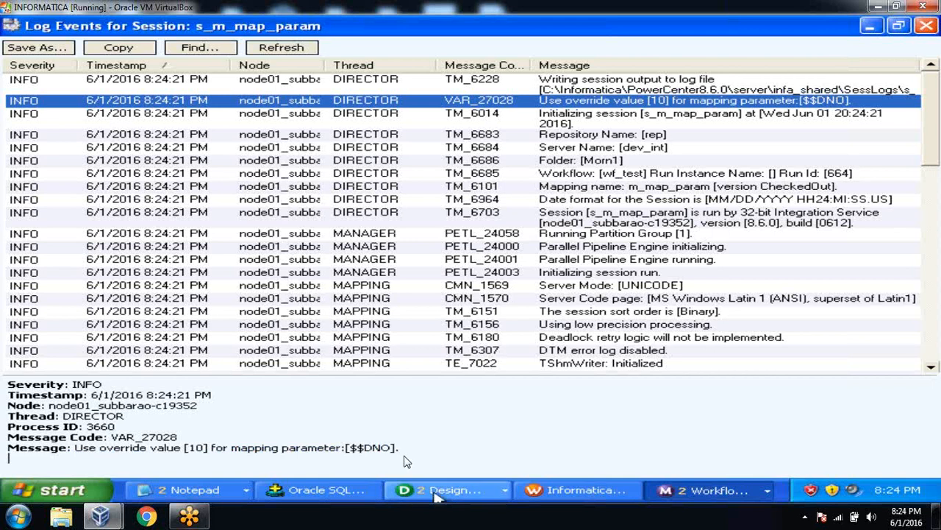
{"action": "left_click", "coordinate": [349, 497]}
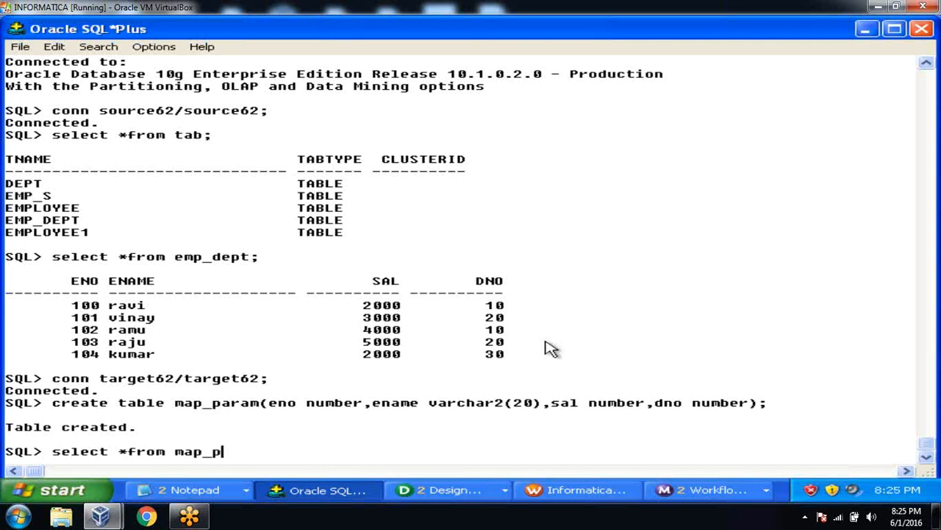
Step: Query map_param (two DNO 10 rows), change parm to $$DNO=20, and bring the session log back
{"action": "type", "text": ";"}
{"action": "key", "text": "Return"}
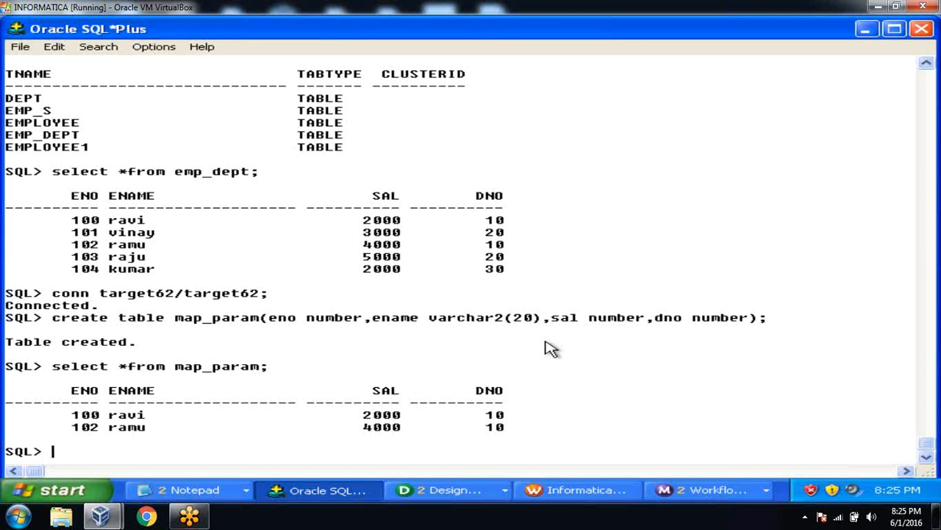
{"action": "left_click", "coordinate": [229, 497]}
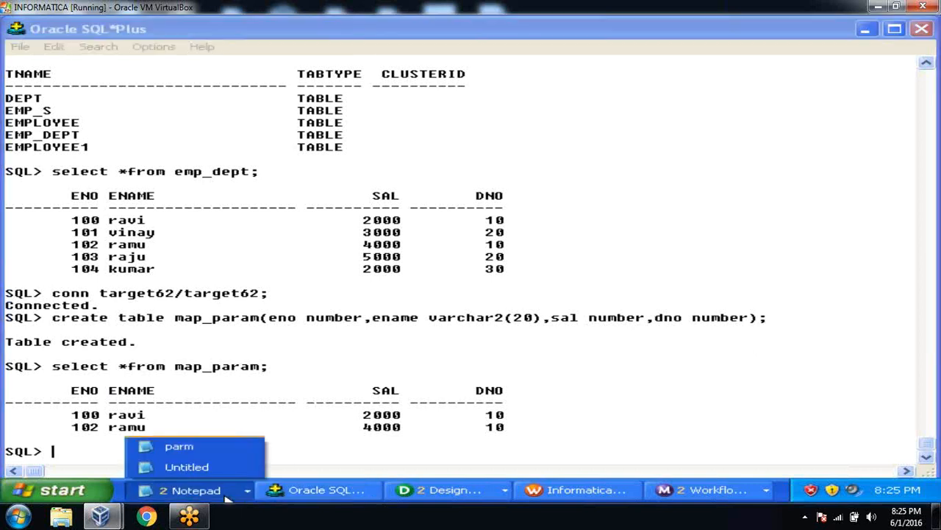
{"action": "left_click", "coordinate": [213, 448]}
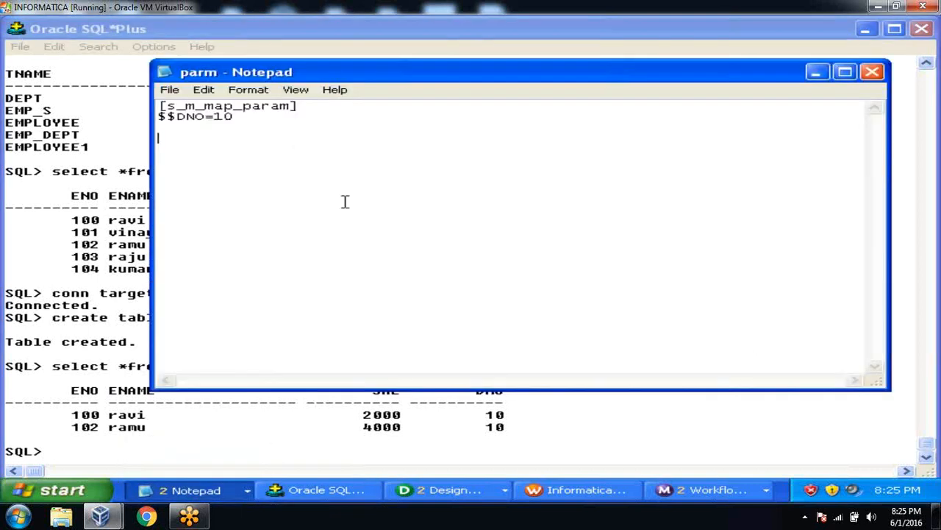
{"action": "left_click", "coordinate": [225, 120]}
{"action": "key", "text": "BackSpace"}
{"action": "type", "text": "2"}
{"action": "left_click", "coordinate": [814, 72]}
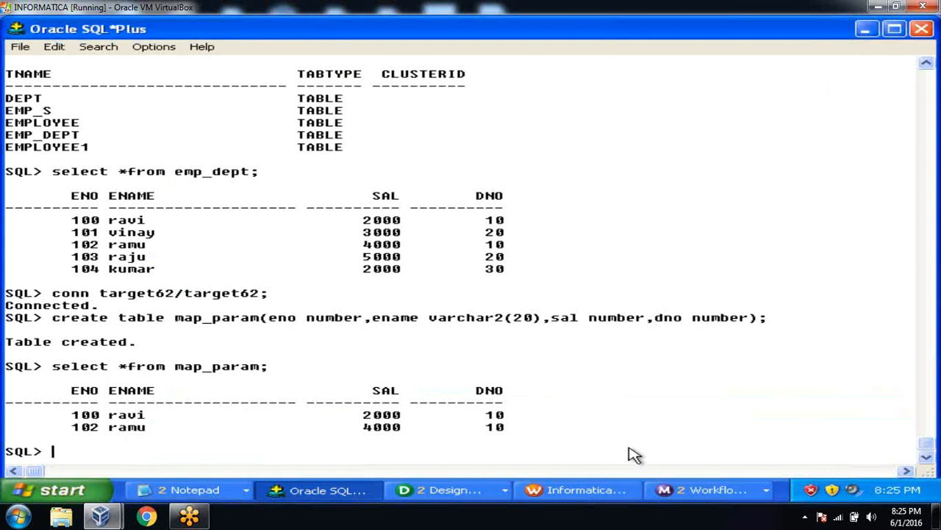
{"action": "left_click", "coordinate": [697, 489]}
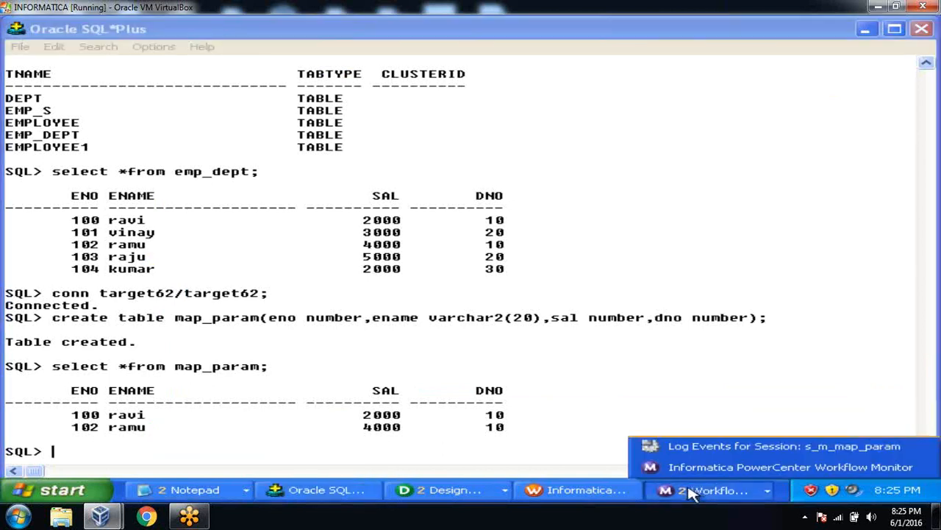
{"action": "left_click", "coordinate": [736, 446]}
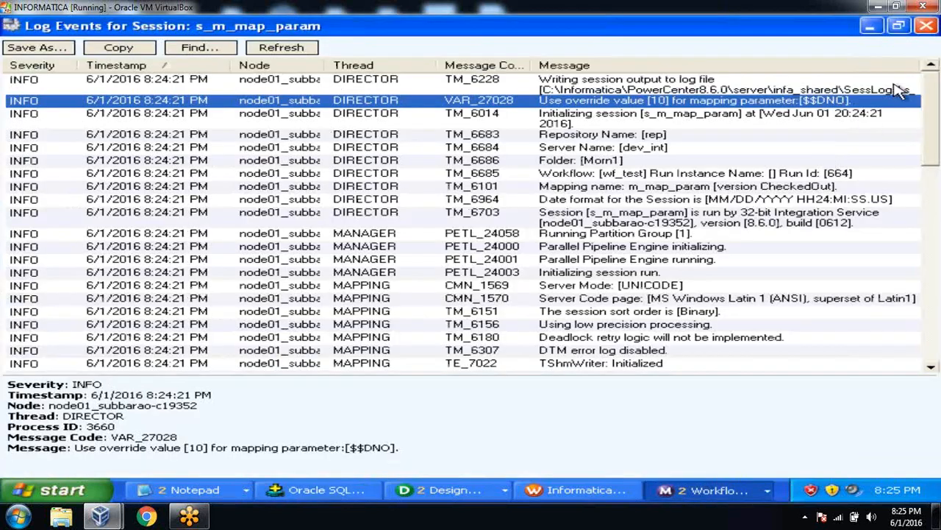
Step: Close the old log, restart s_m_map_param and check the source and target row counts
{"action": "left_click", "coordinate": [925, 27]}
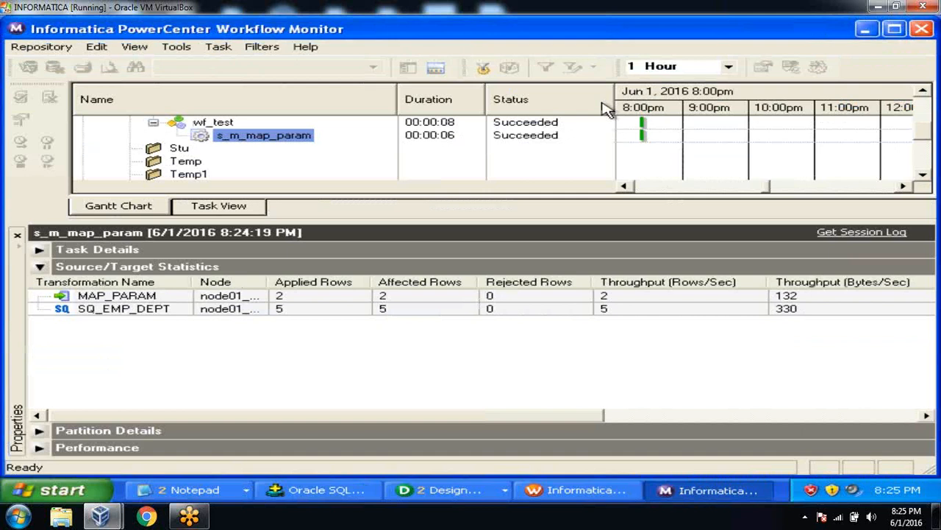
{"action": "right_click", "coordinate": [305, 139]}
{"action": "left_click", "coordinate": [314, 153]}
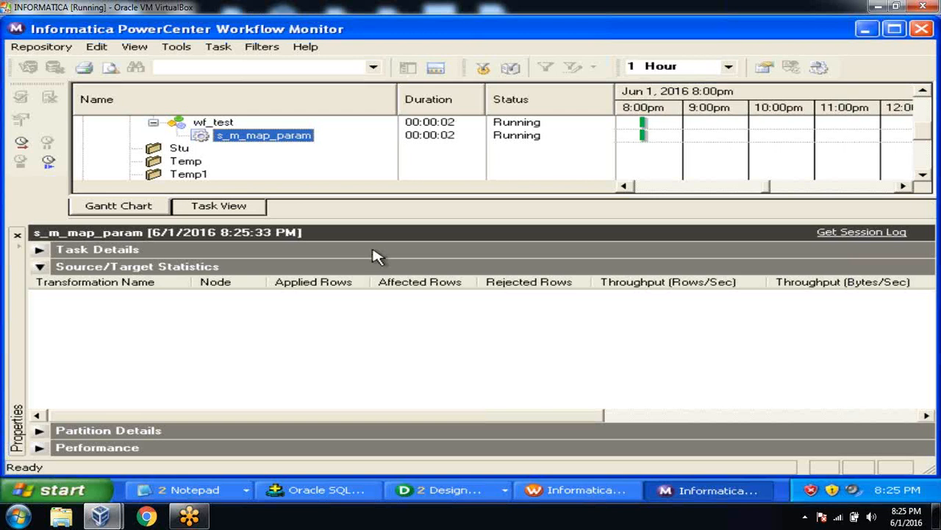
{"action": "left_click", "coordinate": [303, 313]}
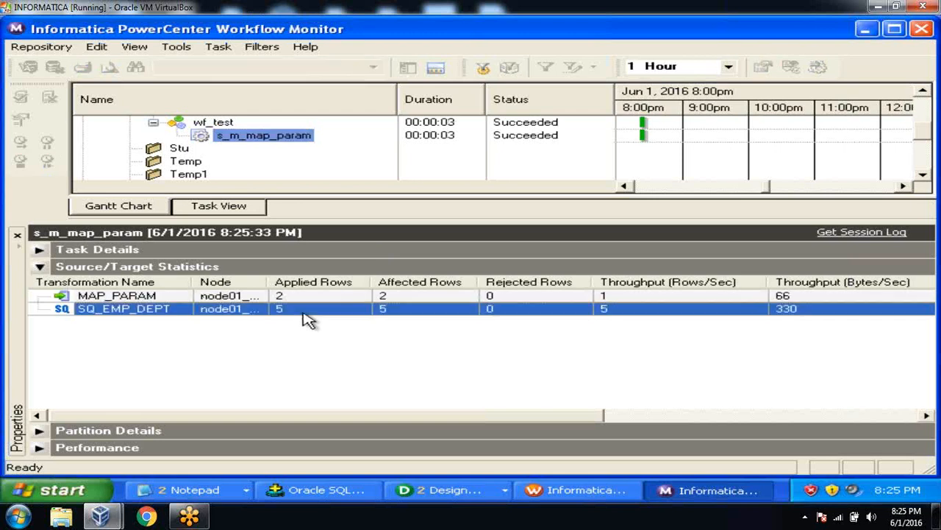
{"action": "left_click", "coordinate": [302, 297]}
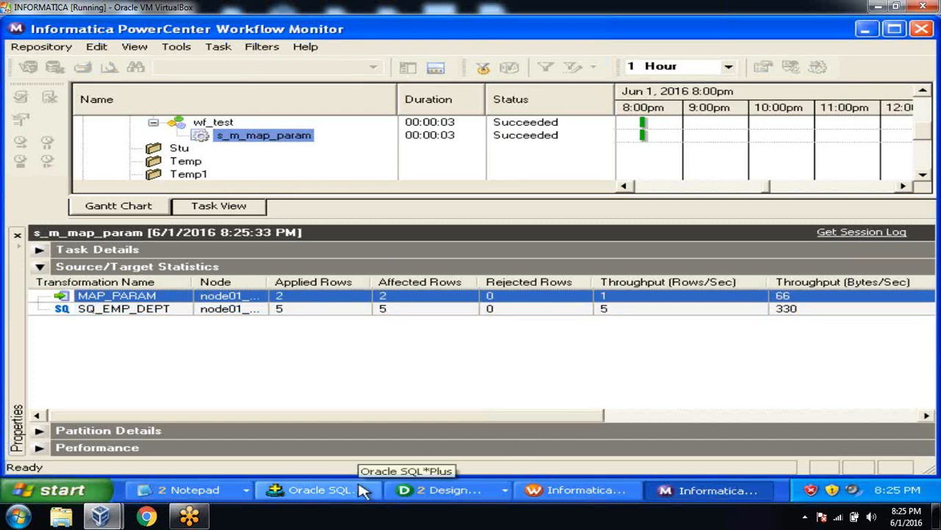
Step: Open the latest session log full-screen and highlight the $$DNO override value 20 message
{"action": "left_click", "coordinate": [862, 236]}
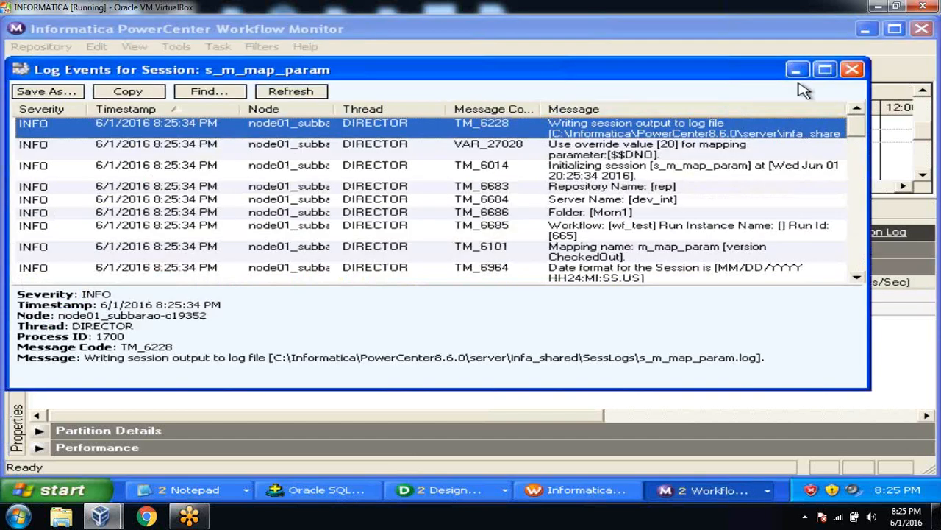
{"action": "left_click", "coordinate": [826, 72]}
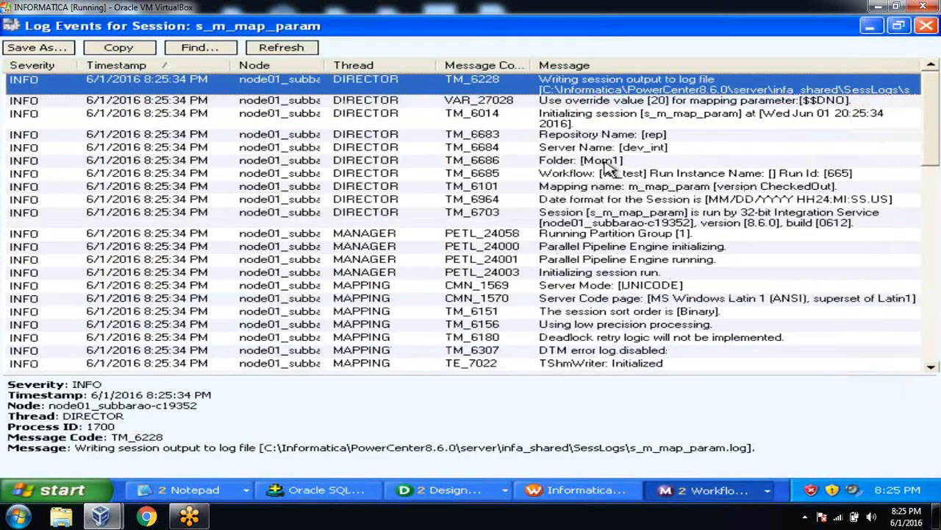
{"action": "left_click", "coordinate": [649, 101]}
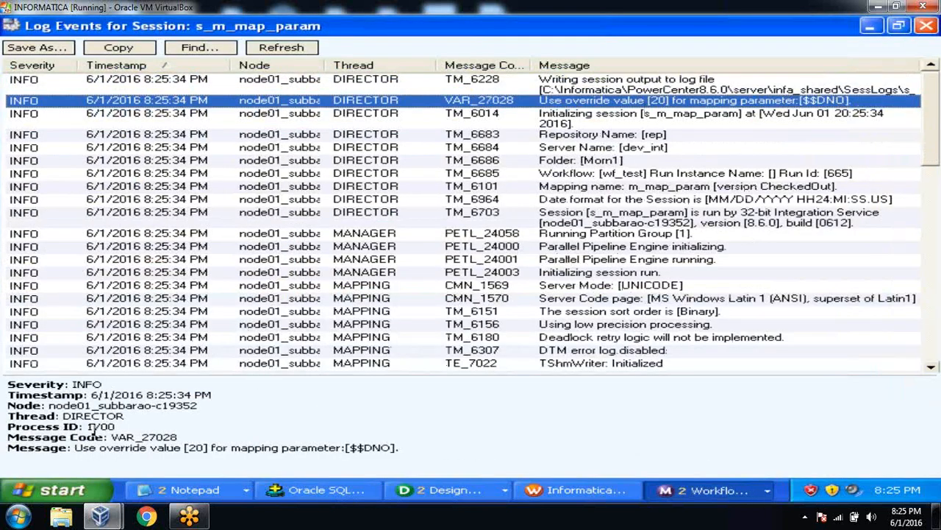
{"action": "left_click_drag", "start_coordinate": [76, 452], "coordinate": [394, 450]}
{"action": "left_click", "coordinate": [495, 426]}
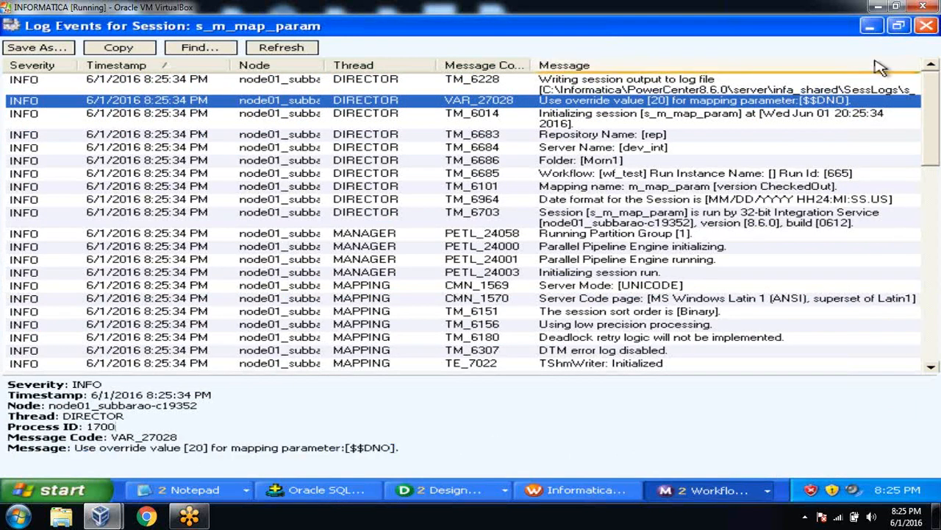
Step: Rerun select *from map_param; in SQL*Plus to see four rows, then return to Workflow Manager
{"action": "left_click", "coordinate": [925, 29]}
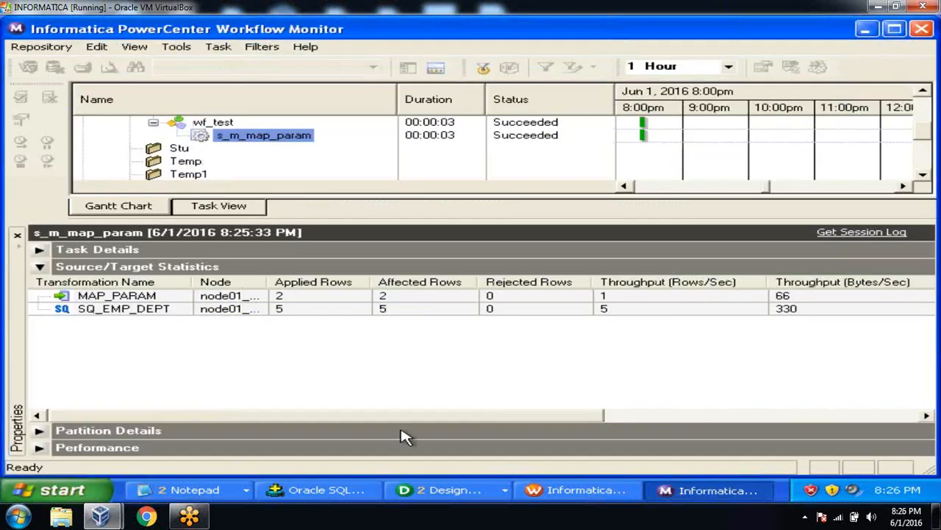
{"action": "left_click", "coordinate": [349, 494]}
{"action": "type", "text": "select "}
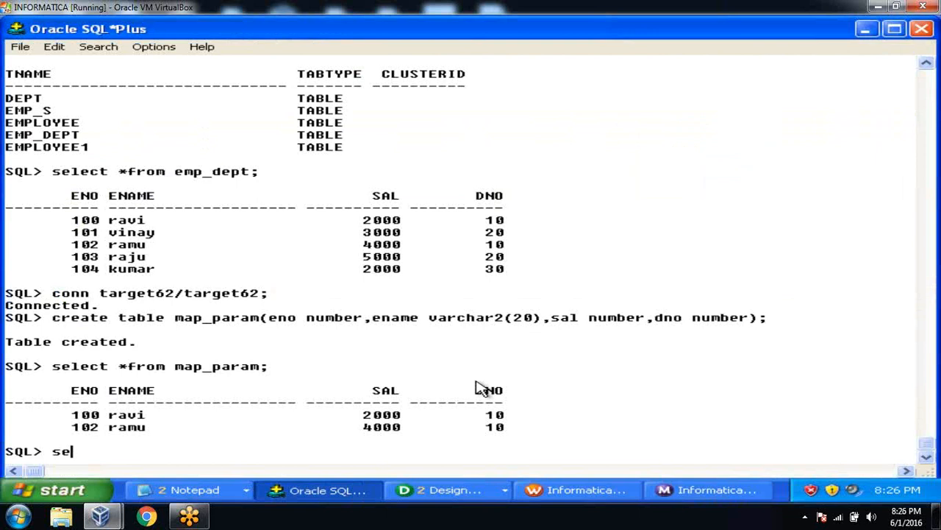
{"action": "type", "text": "*from map_param;"}
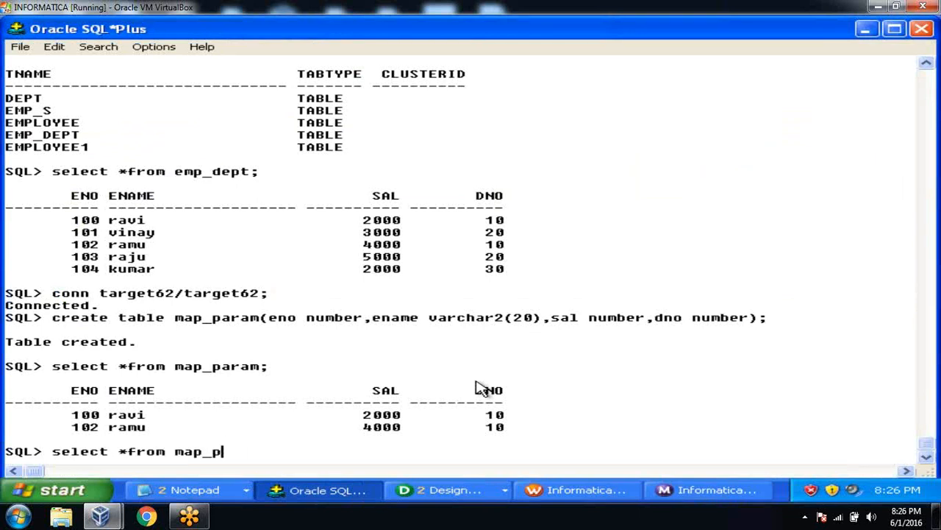
{"action": "key", "text": "Return"}
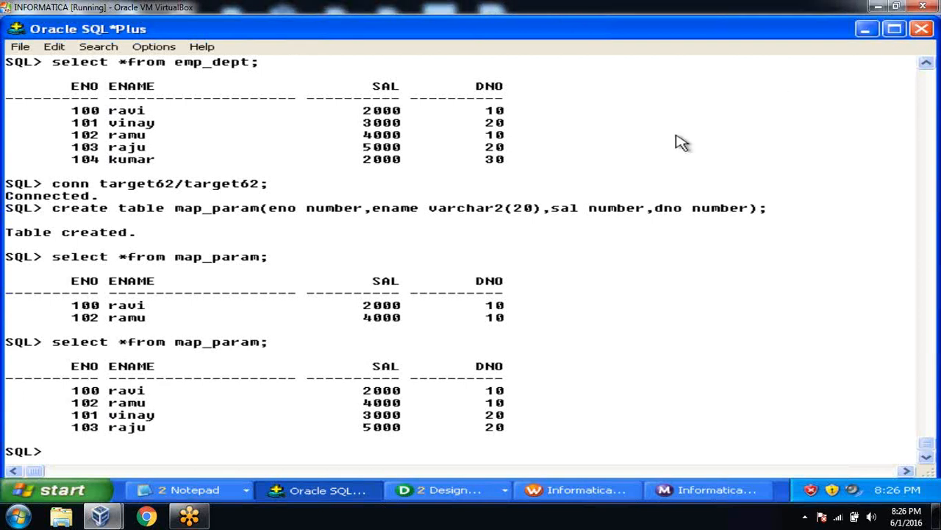
{"action": "left_click", "coordinate": [553, 490]}
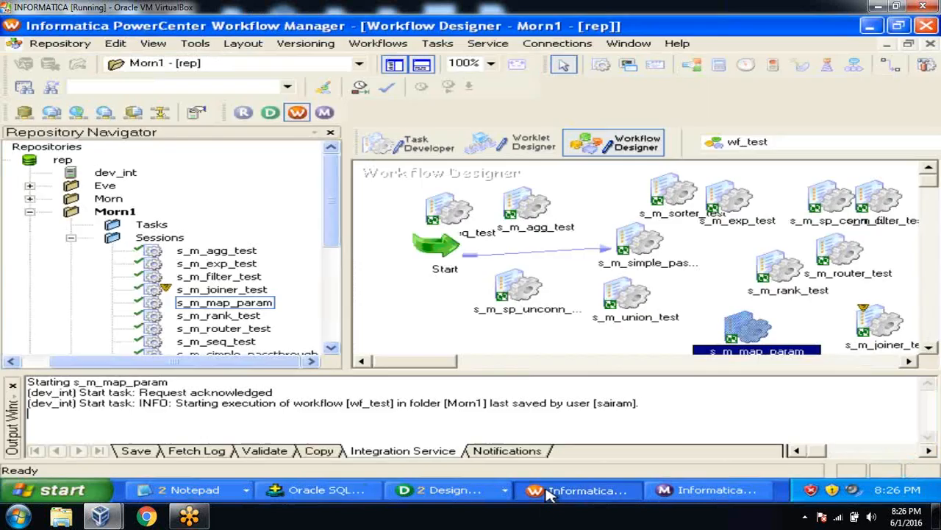
Step: Clear the Parameter Filename in session s_m_map_param's properties and save the session
{"action": "left_click", "coordinate": [404, 151]}
{"action": "double_click", "coordinate": [442, 207]}
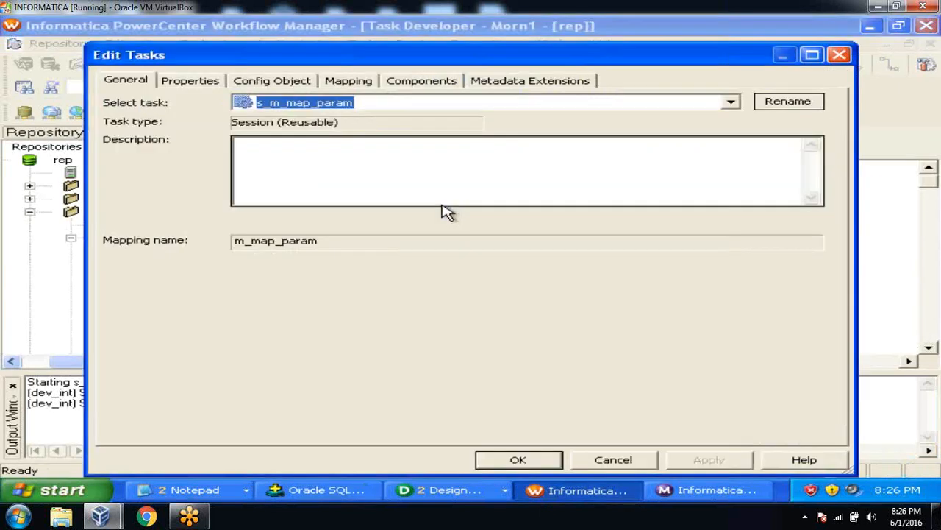
{"action": "left_click", "coordinate": [209, 83]}
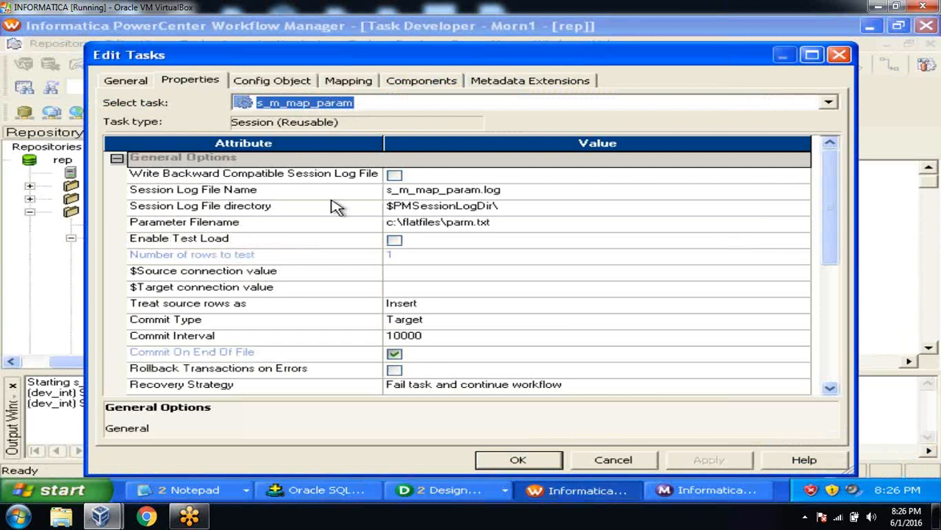
{"action": "left_click", "coordinate": [505, 229]}
{"action": "key", "text": "ctrl+a"}
{"action": "key", "text": "Delete"}
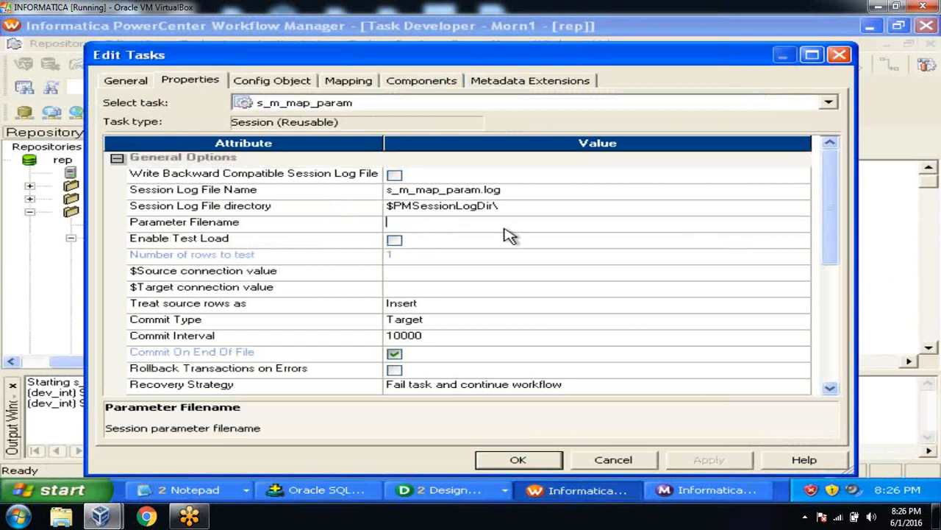
{"action": "left_click", "coordinate": [338, 232]}
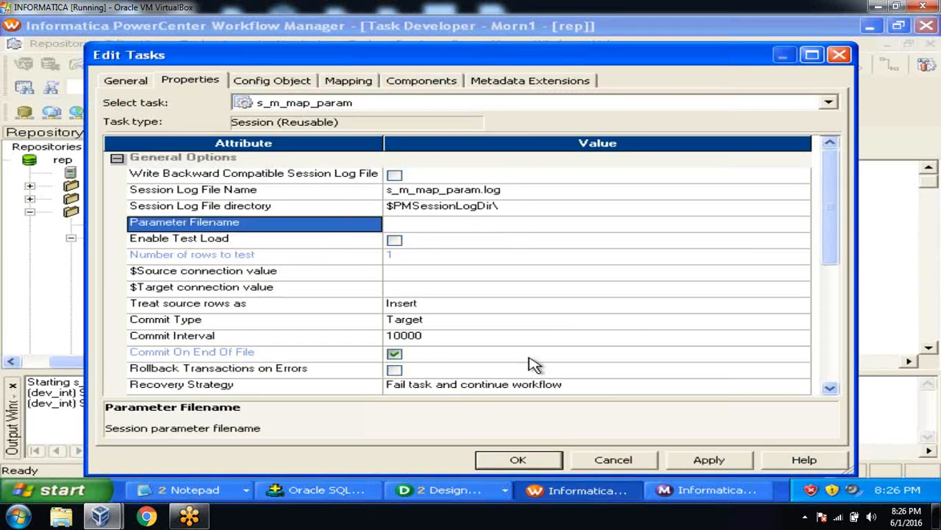
{"action": "left_click", "coordinate": [695, 463]}
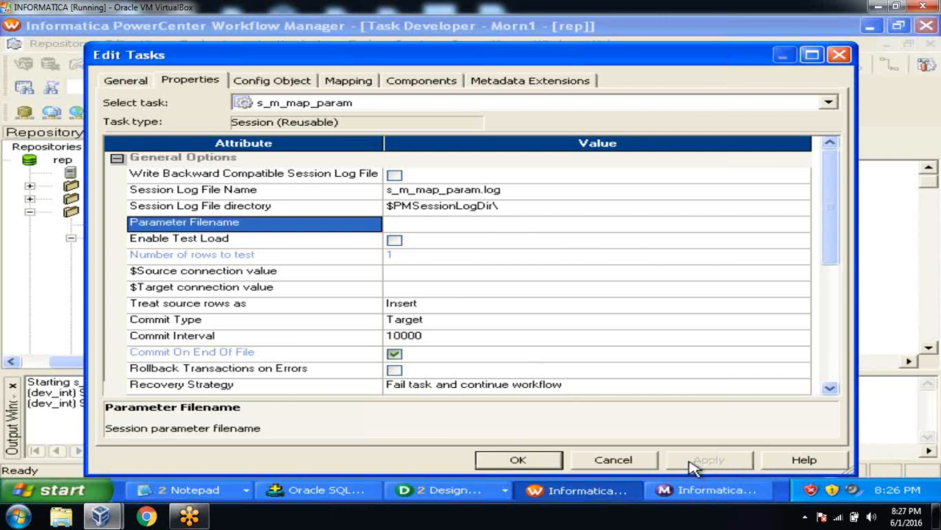
{"action": "left_click", "coordinate": [538, 461]}
{"action": "key", "text": "ctrl+s"}
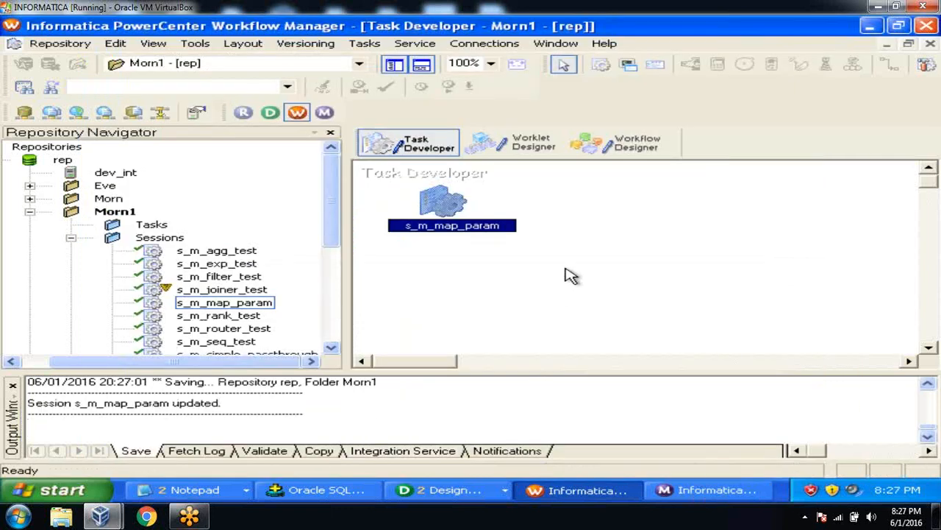
Step: Start the s_m_map_param task from the wf_test workflow and follow the run in Workflow Monitor
{"action": "left_click", "coordinate": [617, 143]}
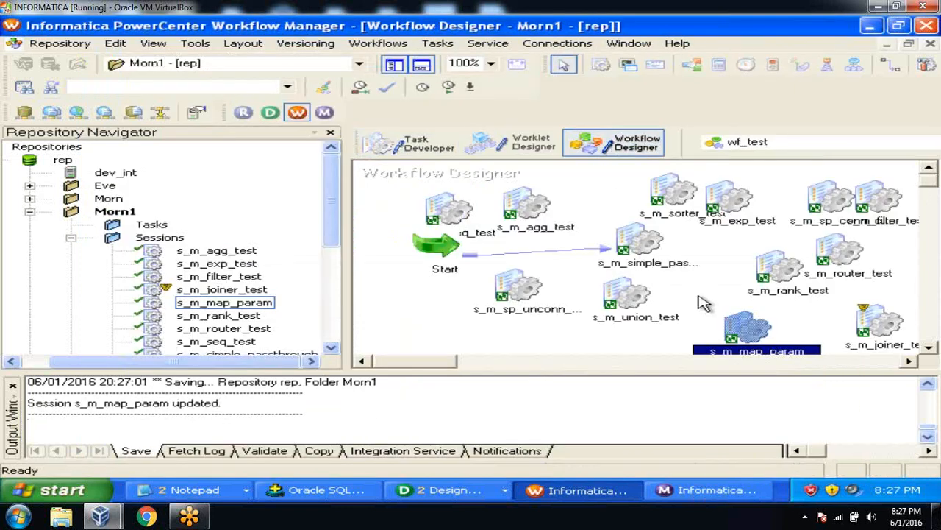
{"action": "right_click", "coordinate": [745, 330]}
{"action": "left_click", "coordinate": [684, 386]}
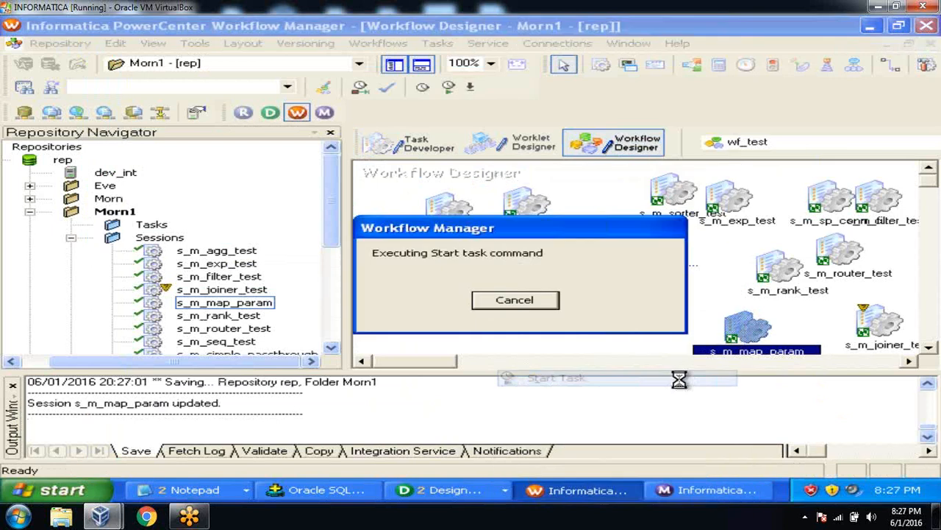
{"action": "left_click", "coordinate": [699, 492]}
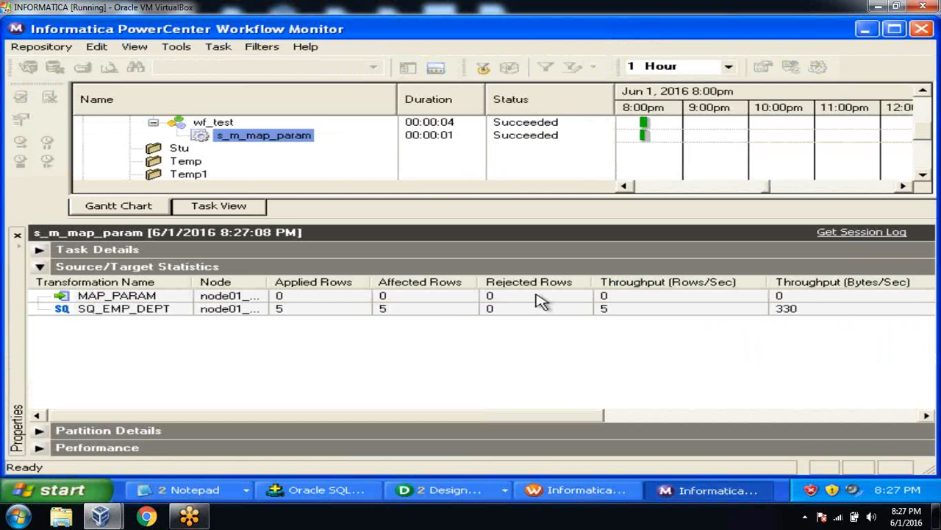
Step: Check the run's row counts: SQ_EMP_DEPT read 5 rows and MAP_PARAM loaded 0
{"action": "left_click", "coordinate": [304, 298]}
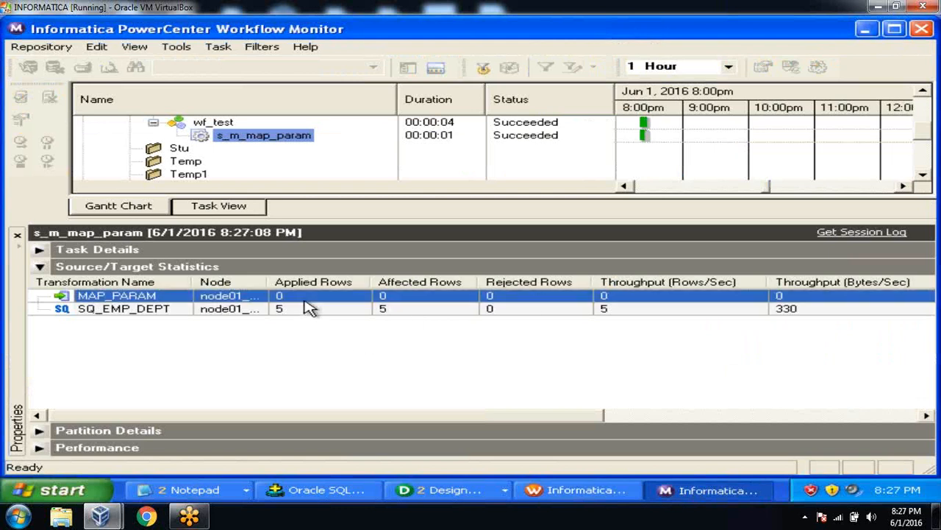
{"action": "left_click", "coordinate": [305, 309]}
{"action": "left_click", "coordinate": [307, 296]}
Step: Review the session log message showing $$DNO fell back to its default value
{"action": "left_click", "coordinate": [864, 233]}
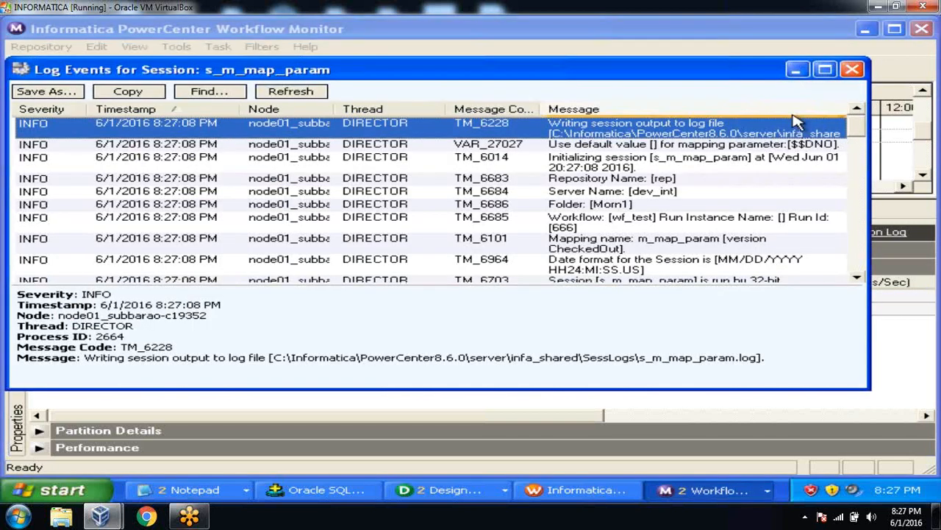
{"action": "left_click", "coordinate": [825, 70]}
{"action": "left_click", "coordinate": [714, 101]}
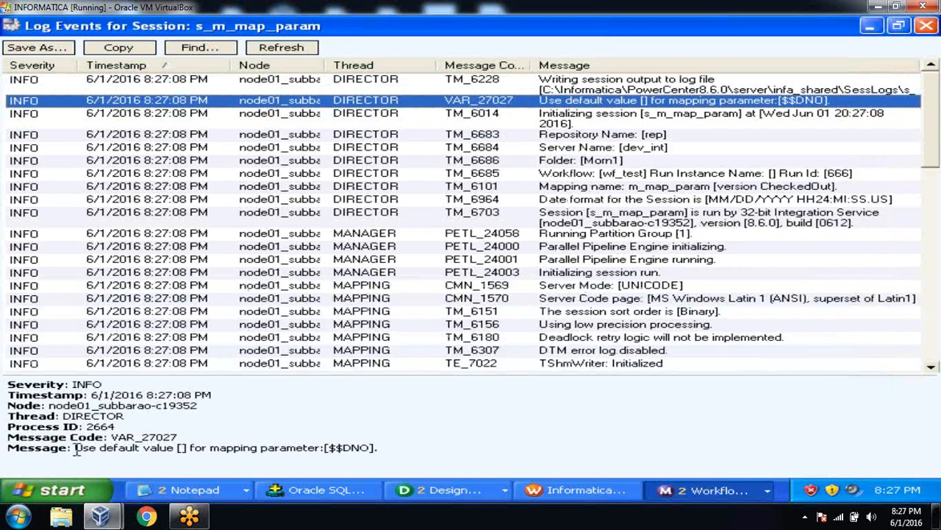
{"action": "left_click_drag", "start_coordinate": [75, 448], "coordinate": [388, 451]}
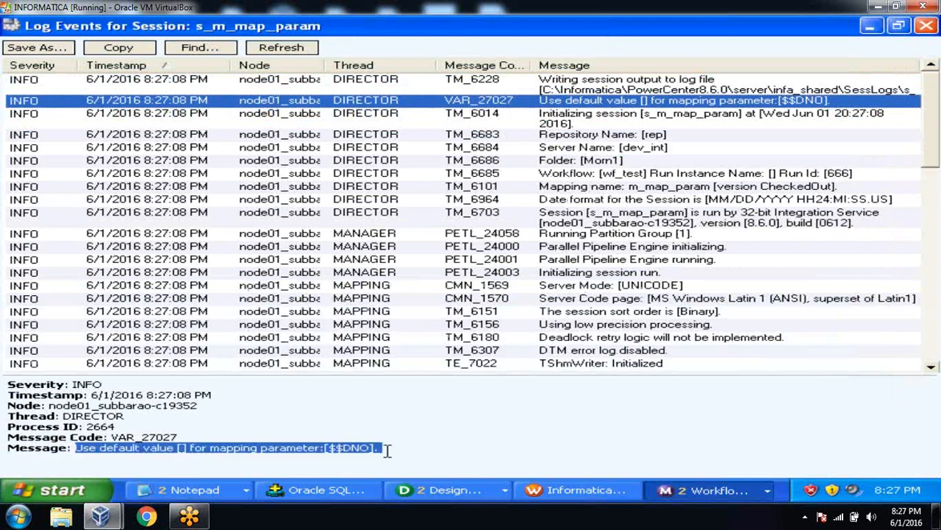
{"action": "left_click", "coordinate": [439, 443]}
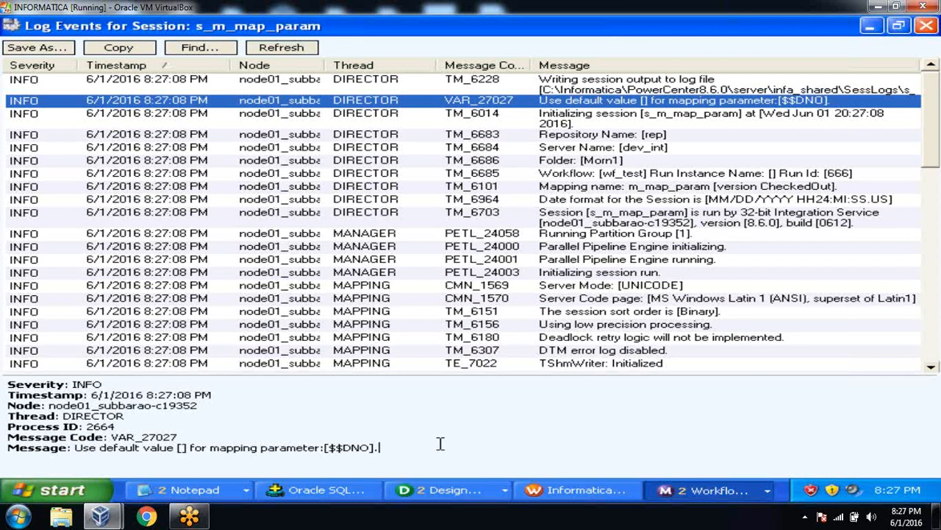
{"action": "left_click", "coordinate": [926, 28]}
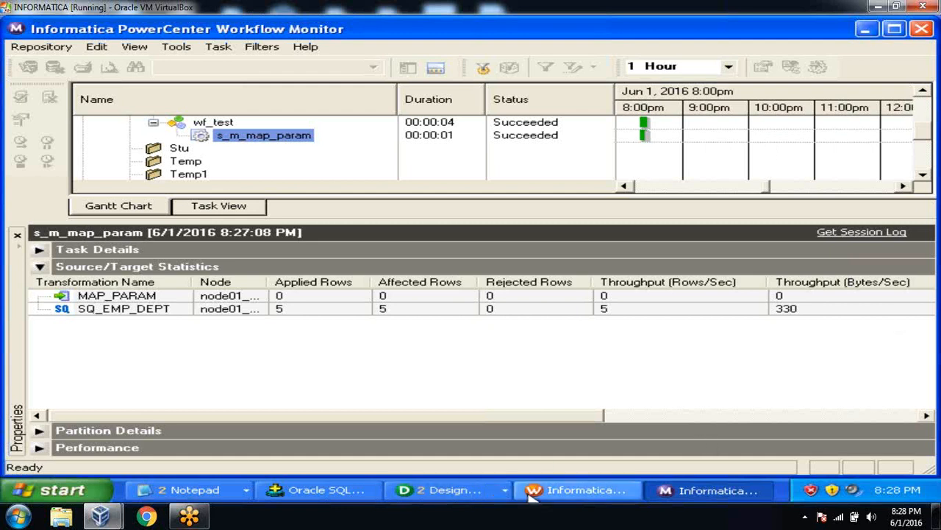
{"action": "left_click", "coordinate": [577, 490]}
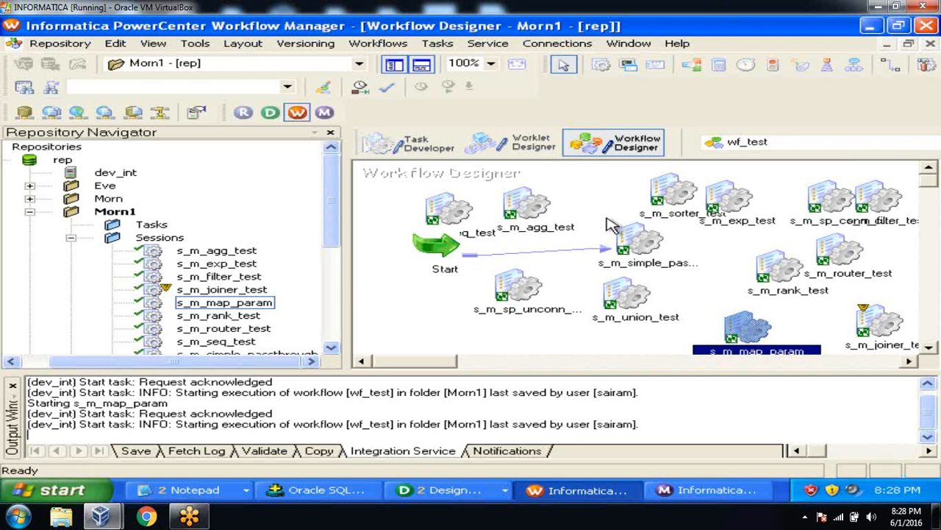
{"action": "left_click", "coordinate": [381, 46]}
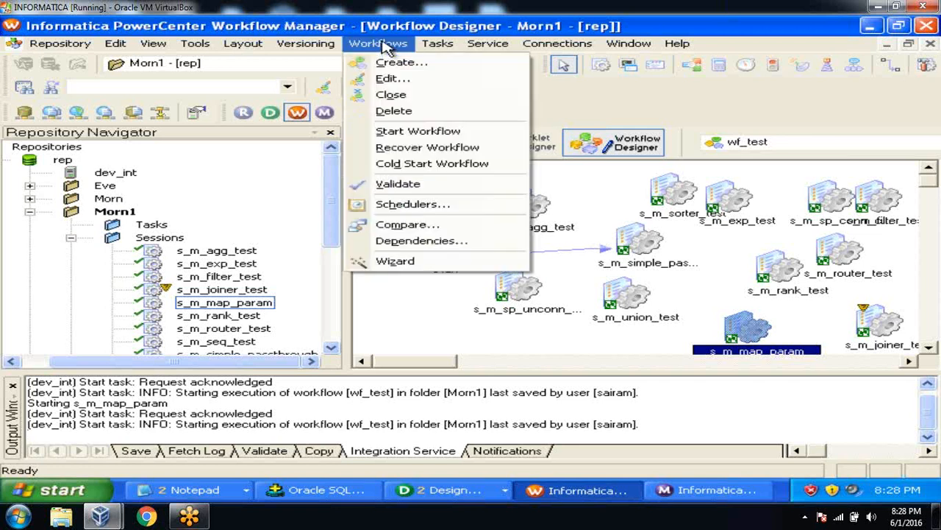
{"action": "left_click", "coordinate": [390, 78]}
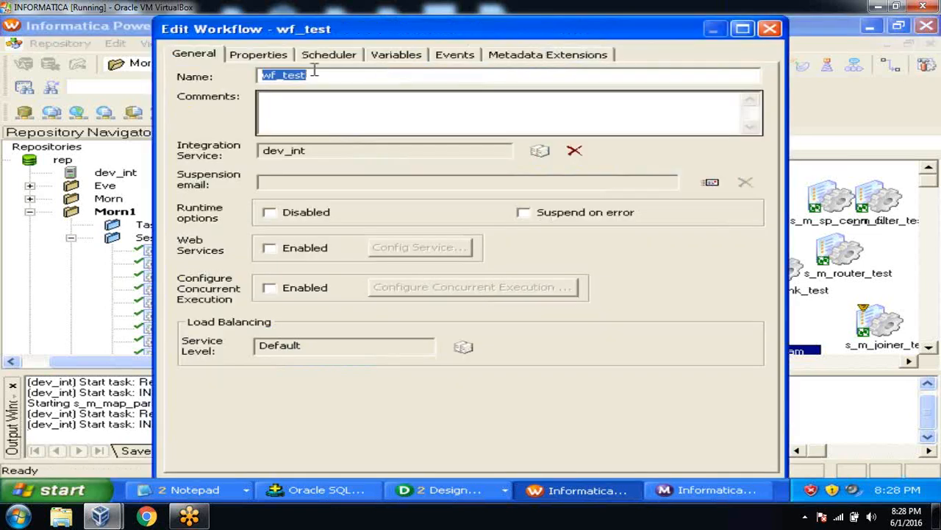
{"action": "left_click", "coordinate": [272, 57]}
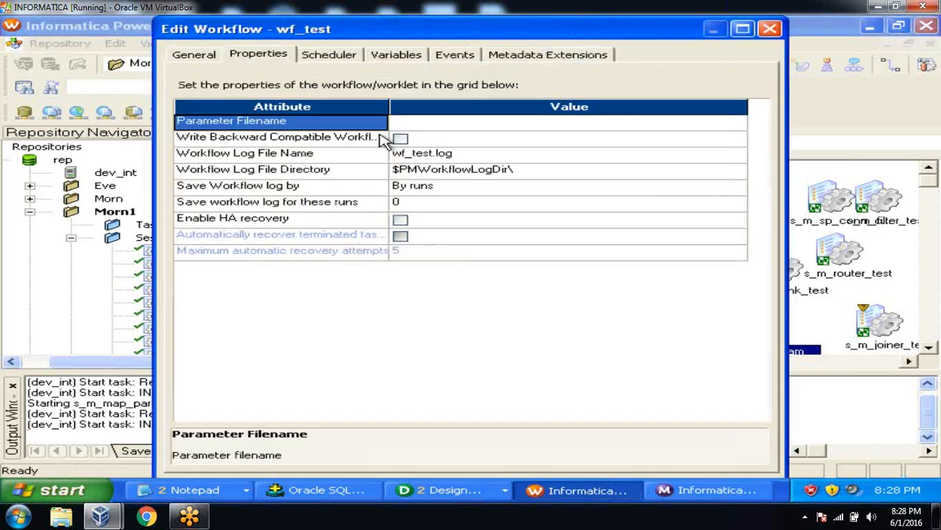
{"action": "left_click", "coordinate": [445, 125]}
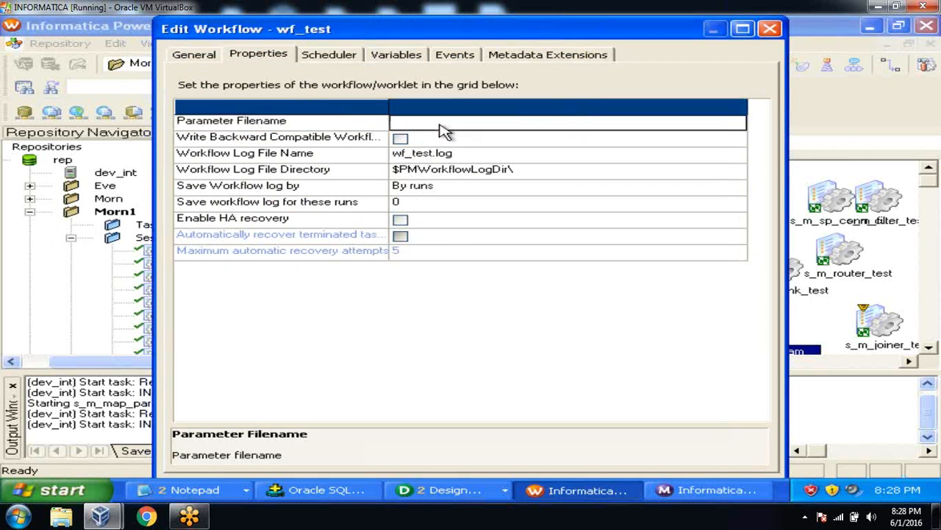
{"action": "left_click", "coordinate": [378, 125]}
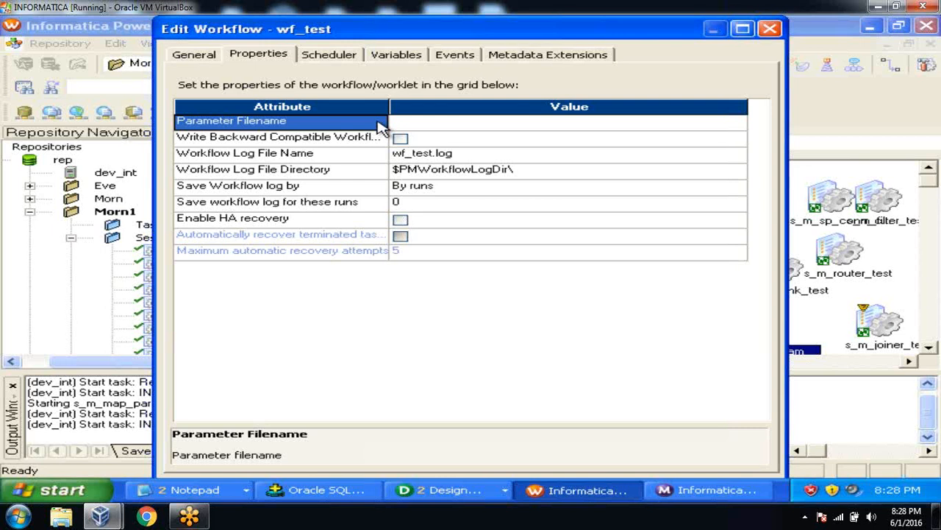
{"action": "left_click", "coordinate": [770, 29]}
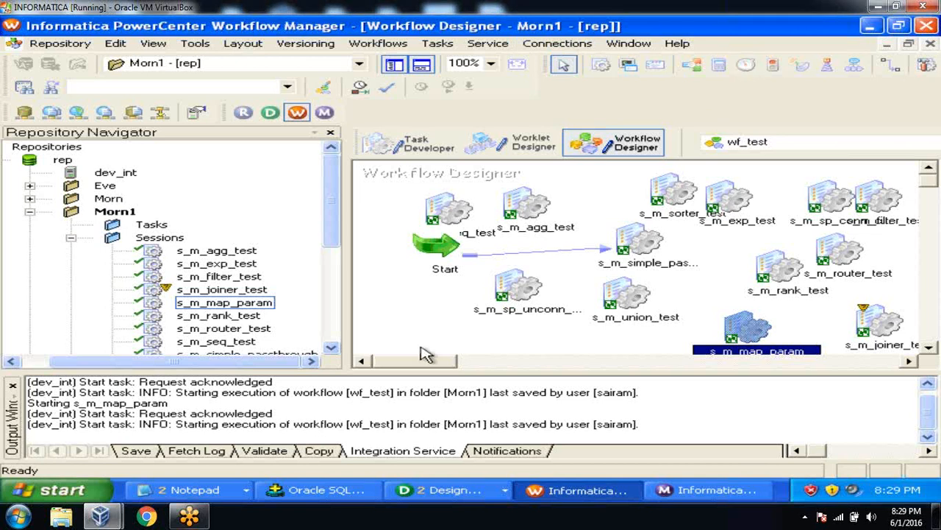
Step: Review the parm file with $$DNO=20 and the notes listing $$DISCOUNT and $$TAX
{"action": "left_click", "coordinate": [195, 490]}
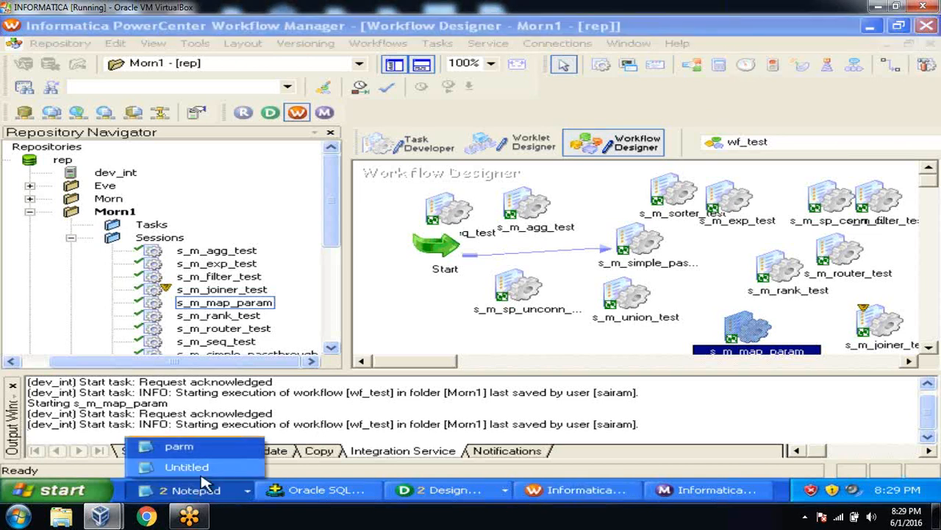
{"action": "left_click", "coordinate": [193, 448]}
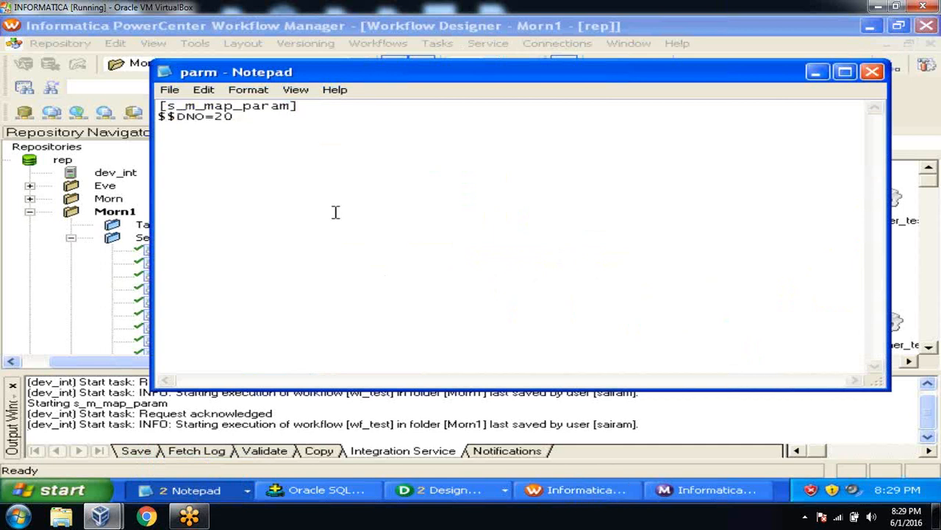
{"action": "left_click", "coordinate": [158, 497]}
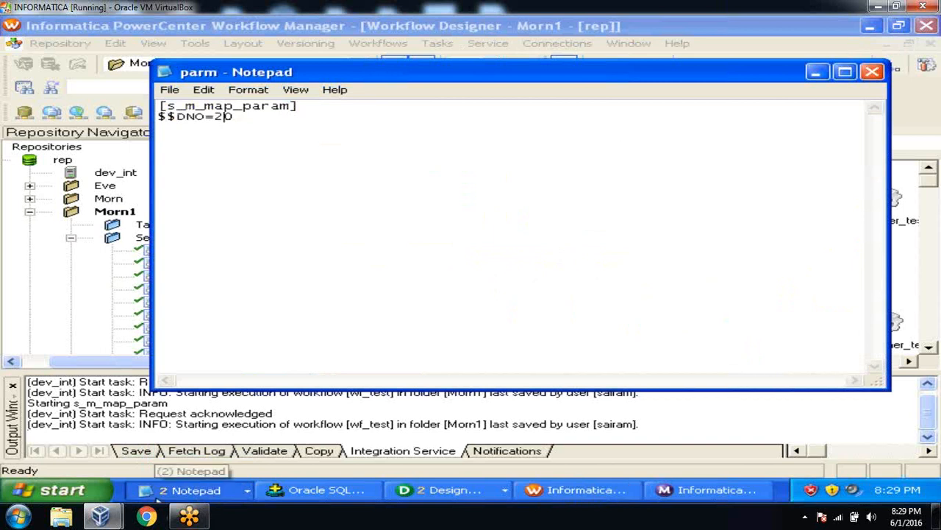
{"action": "left_click", "coordinate": [172, 468]}
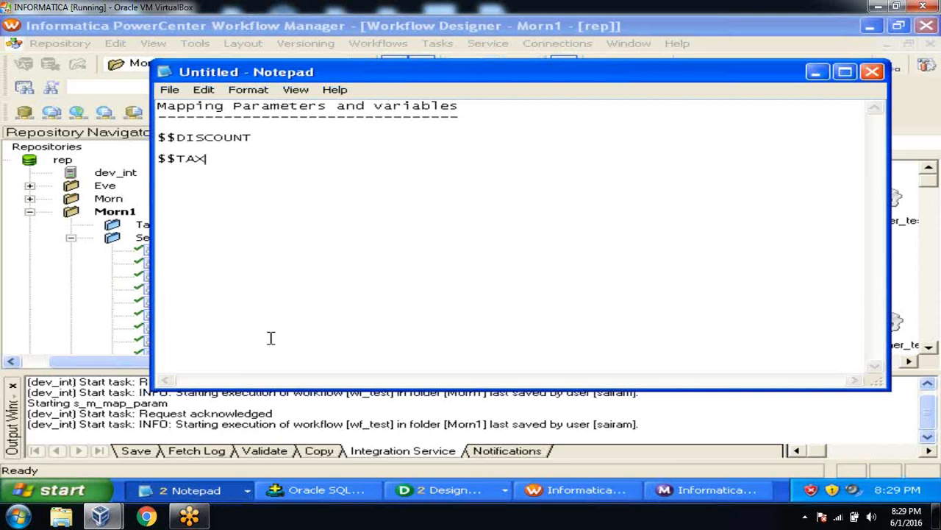
{"action": "left_click", "coordinate": [333, 491]}
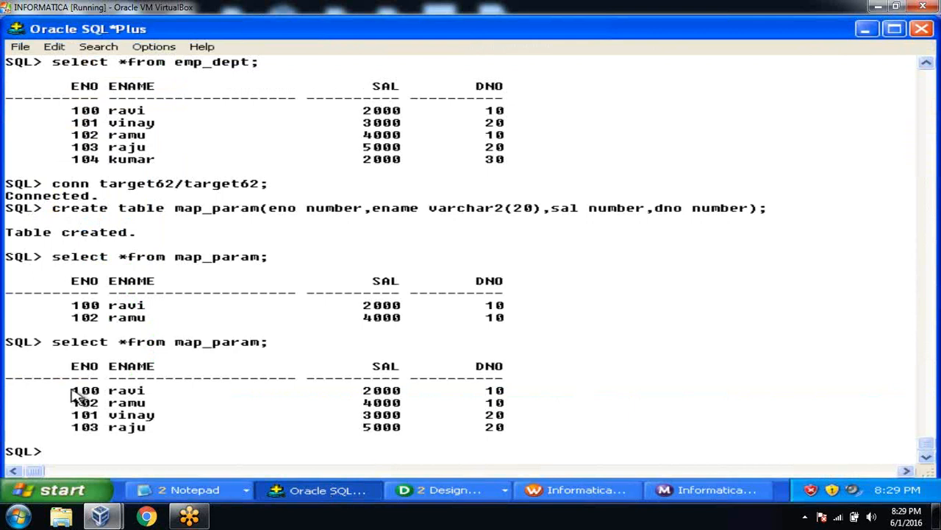
{"action": "left_click_drag", "start_coordinate": [71, 392], "coordinate": [547, 410]}
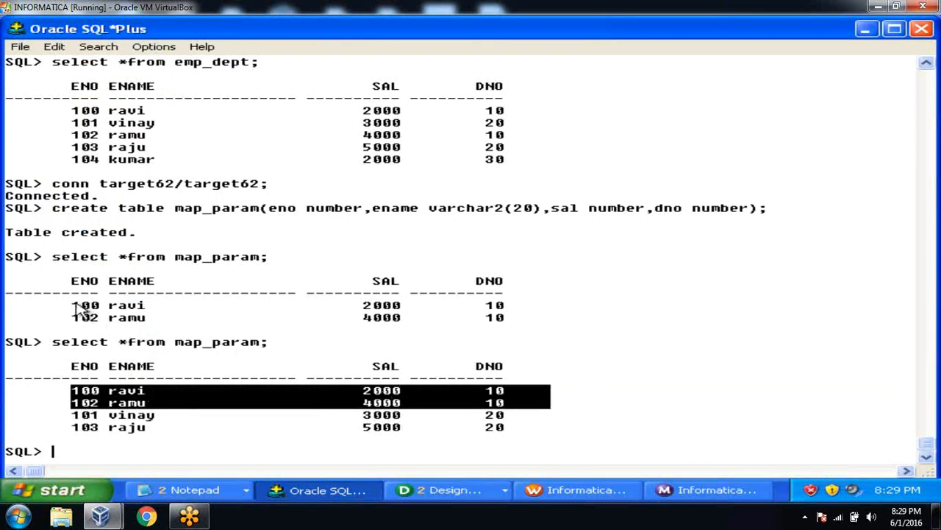
{"action": "left_click_drag", "start_coordinate": [72, 307], "coordinate": [553, 326]}
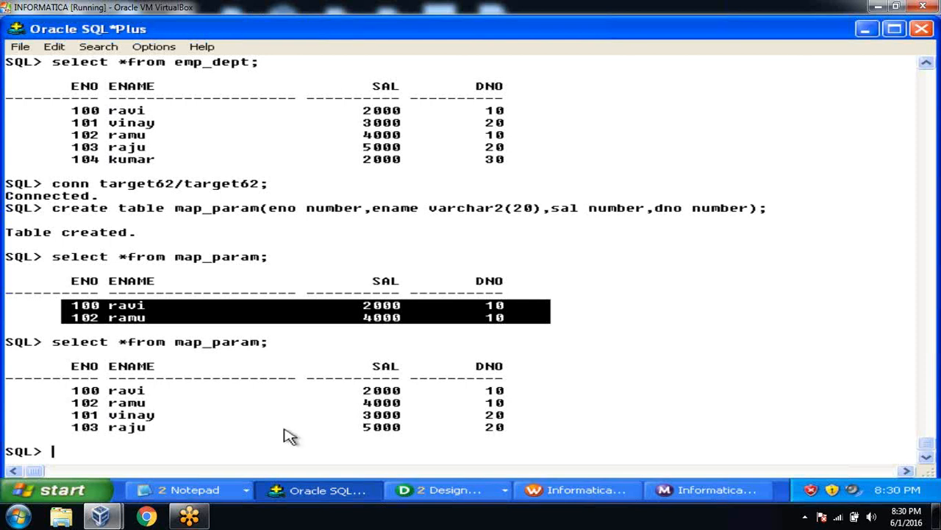
{"action": "left_click_drag", "start_coordinate": [71, 390], "coordinate": [567, 427]}
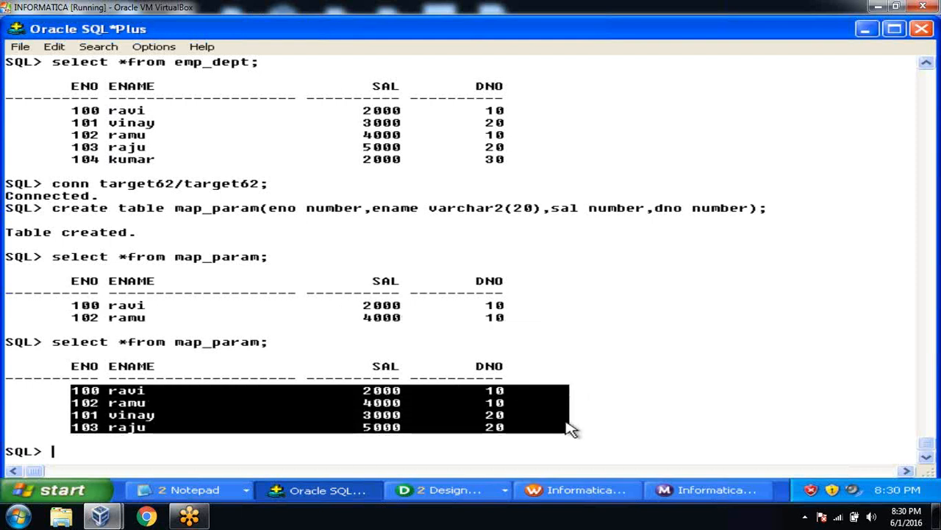
{"action": "left_click", "coordinate": [610, 390]}
{"action": "left_click", "coordinate": [230, 489]}
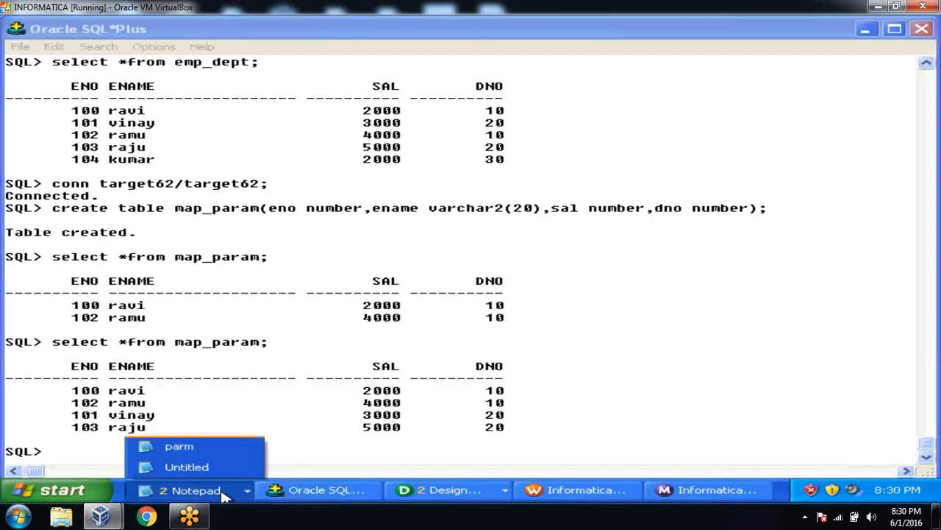
Step: Add $$ABC on a new line below $$TAX in the mapping parameters notes
{"action": "left_click", "coordinate": [225, 468]}
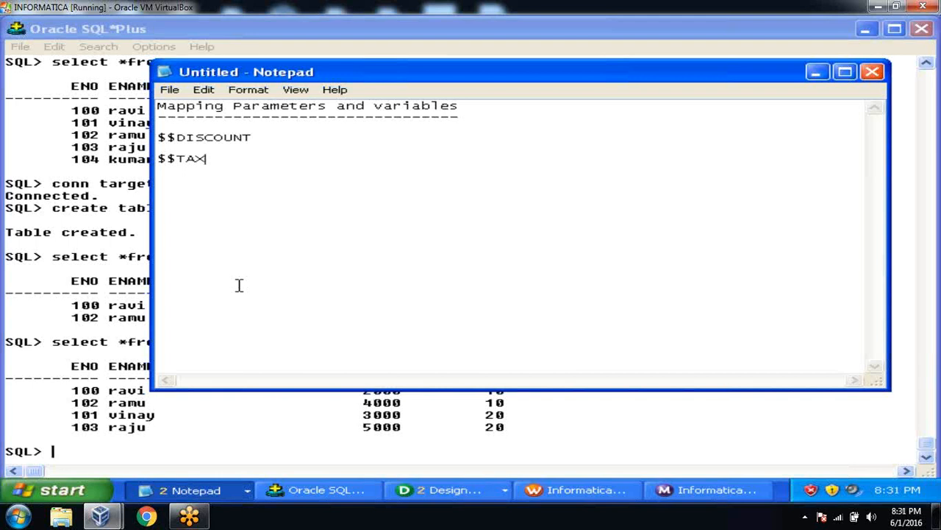
{"action": "key", "text": "Return"}
{"action": "type", "text": "$$ABC"}
Step: Minimize the notes and begin typing a connect command in SQL*Plus
{"action": "left_click", "coordinate": [816, 73]}
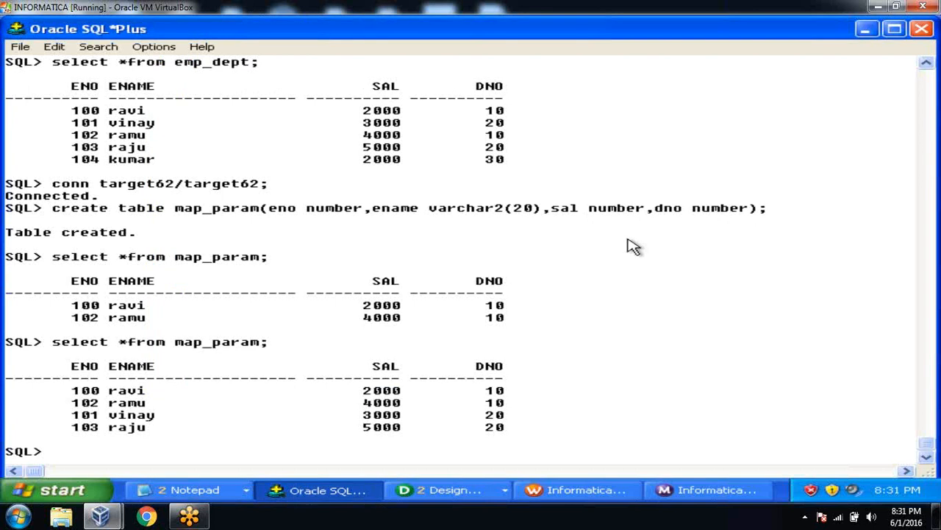
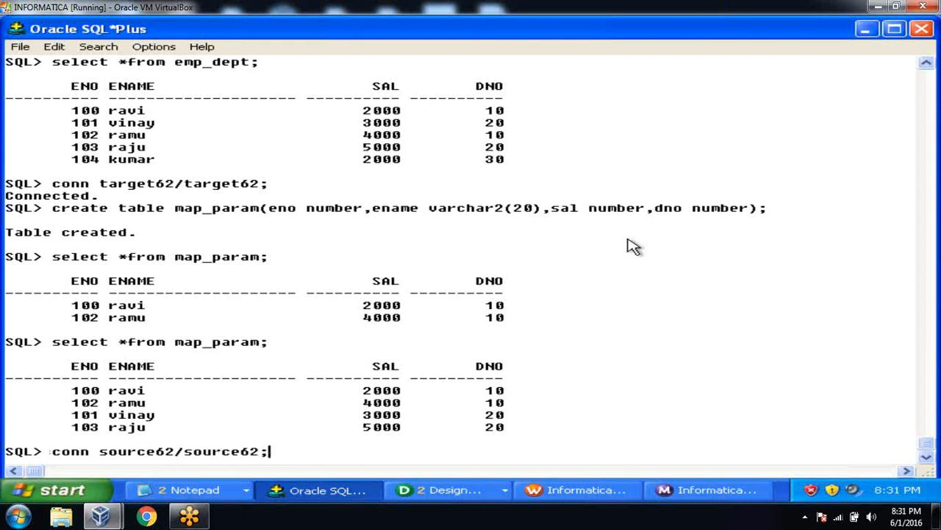
{"action": "key", "text": "Return"}
{"action": "type", "text": "sele"}
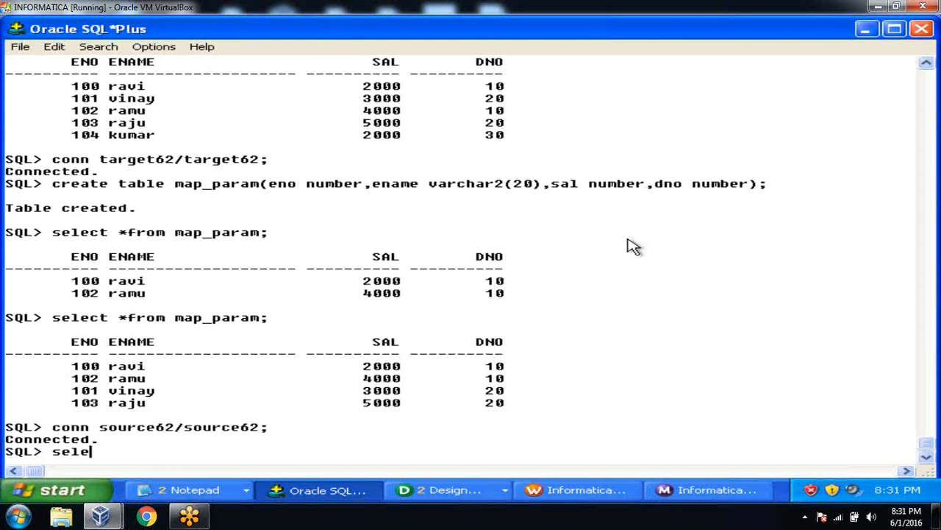
{"action": "type", "text": "ct *from e"}
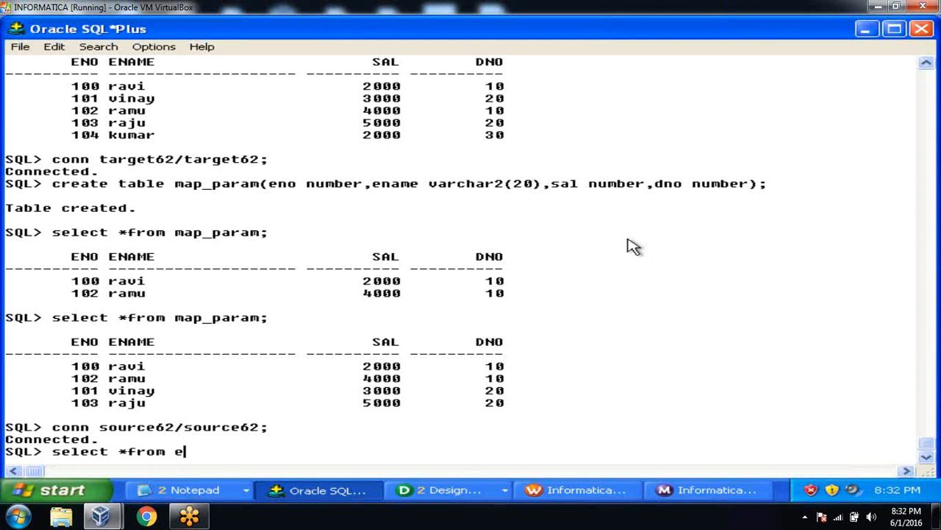
{"action": "type", "text": "mp_dept;"}
{"action": "key", "text": "Return"}
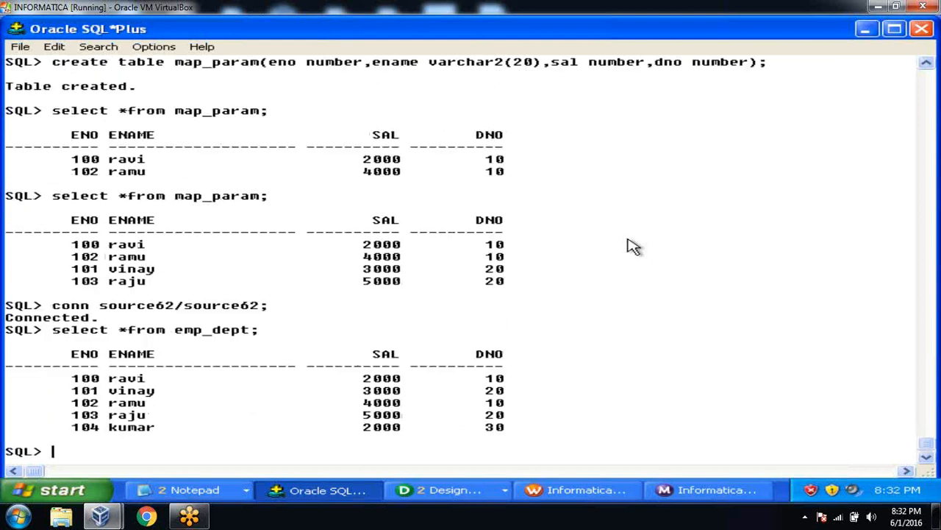
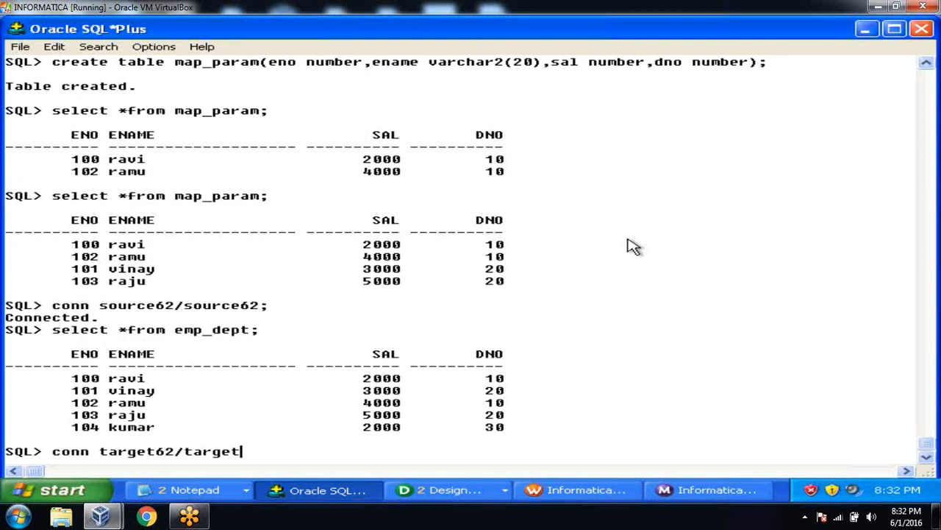
{"action": "key", "text": "Return"}
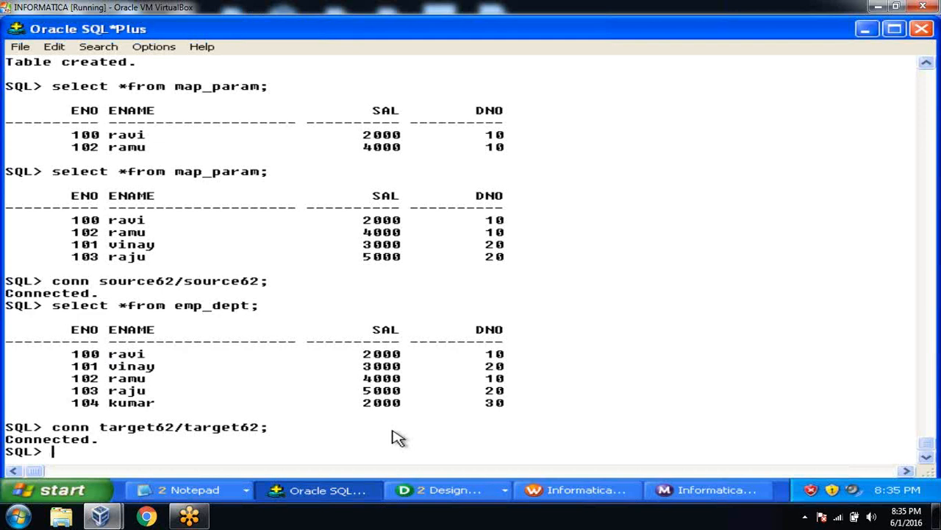
Step: Create table emp_var(eno number, ename varchar2(20), sal number, dno number)
{"action": "type", "text": "create table "}
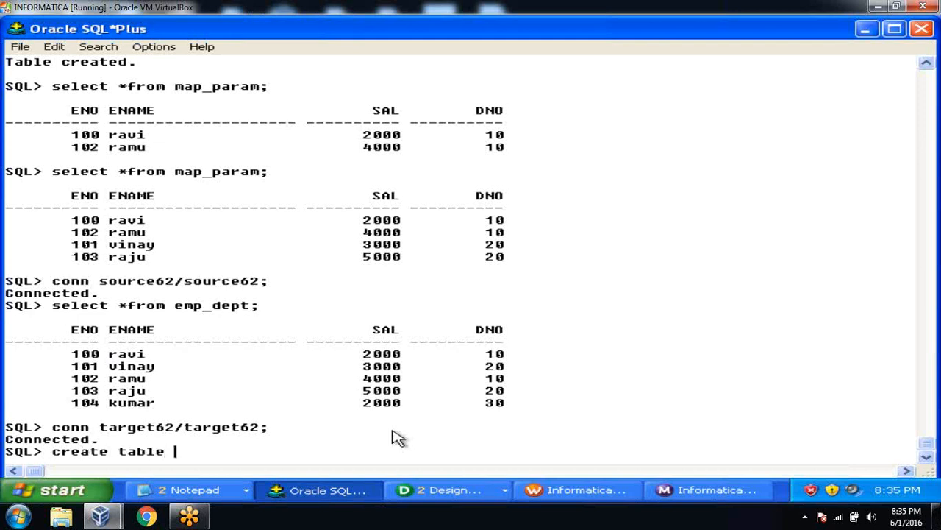
{"action": "type", "text": "emp_var(eno n"}
{"action": "type", "text": "um"}
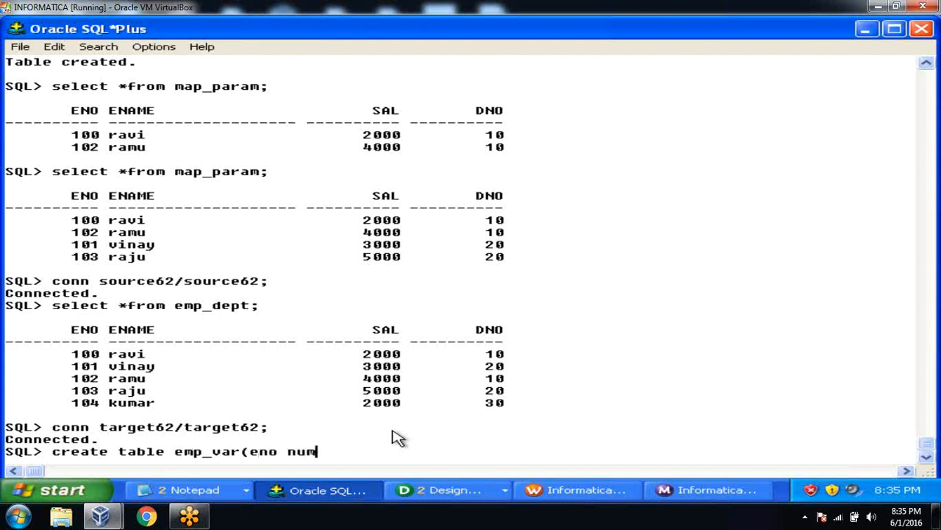
{"action": "type", "text": "ber,ename varchar2(2"}
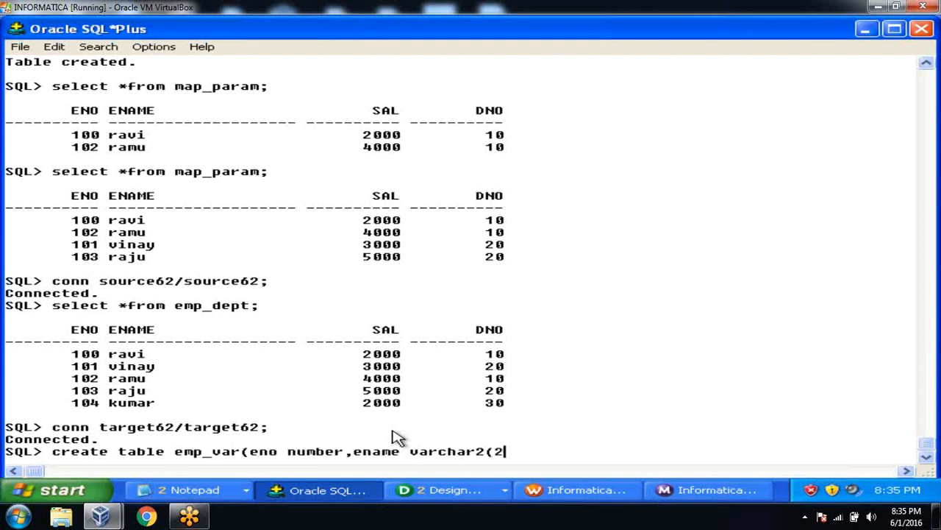
{"action": "type", "text": "0),sal number,dn"}
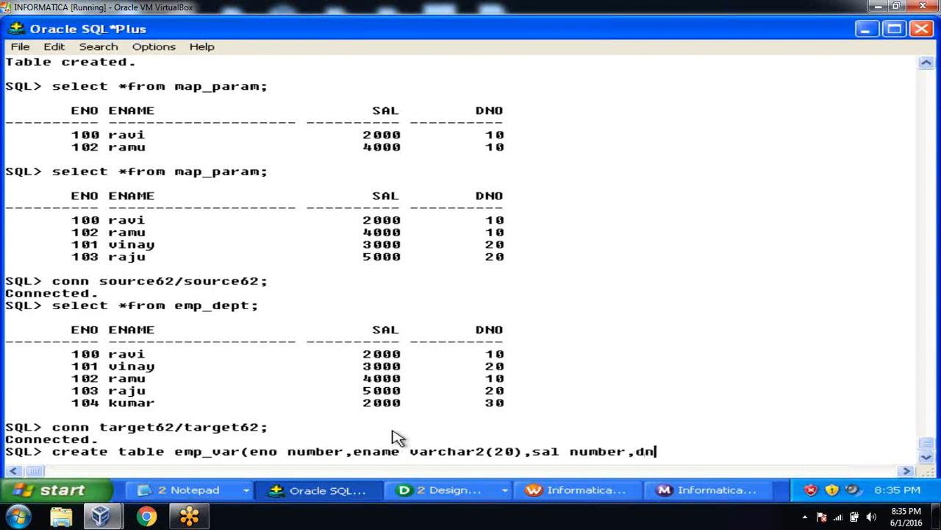
{"action": "type", "text": "o number);"}
{"action": "key", "text": "Return"}
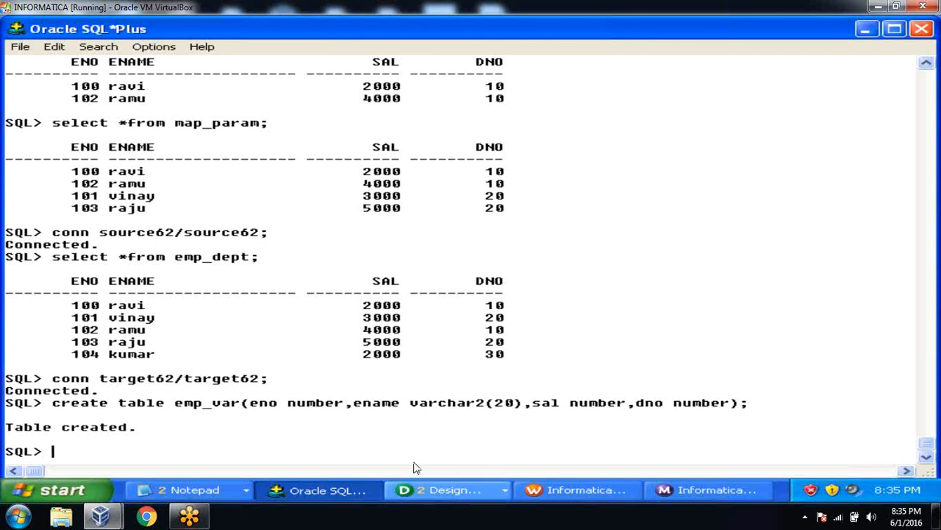
{"action": "left_click", "coordinate": [452, 490]}
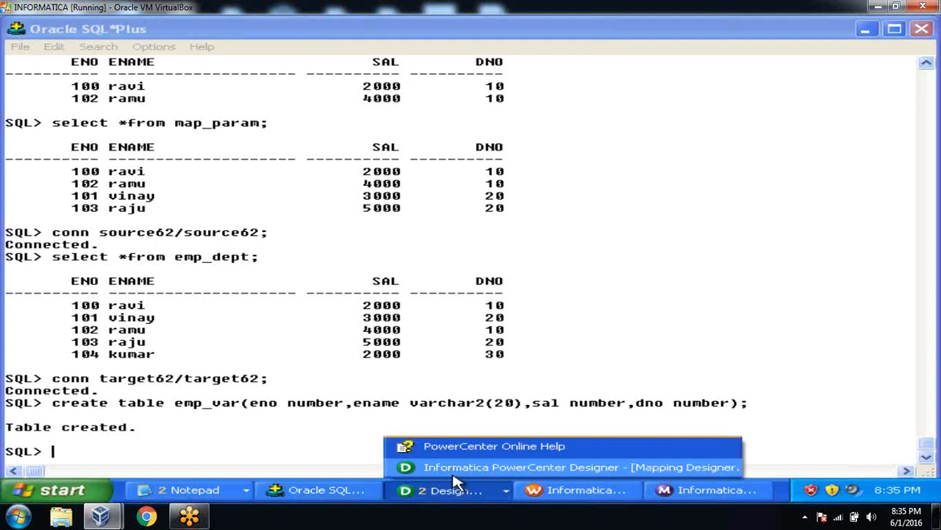
Step: Bring up PowerCenter Designer with the repository tree and select the EMP_DEPT source
{"action": "left_click", "coordinate": [454, 468]}
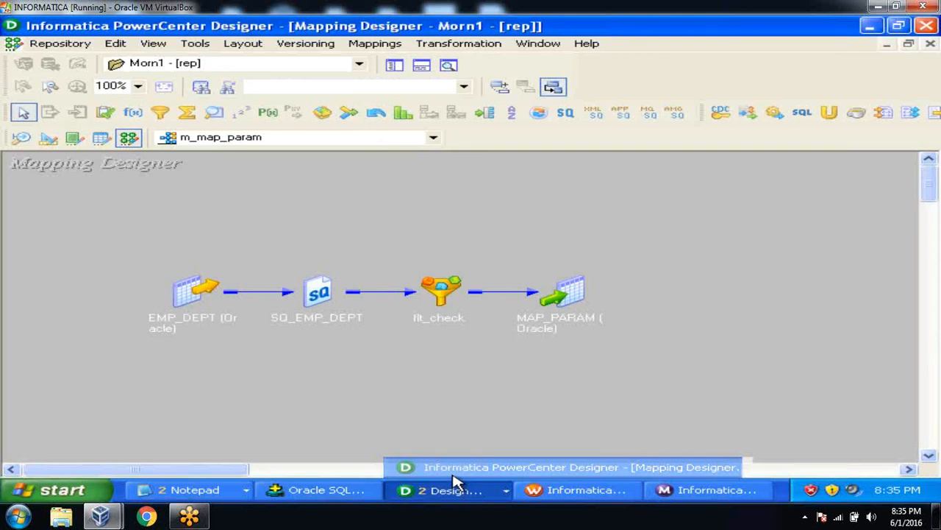
{"action": "left_click", "coordinate": [394, 65]}
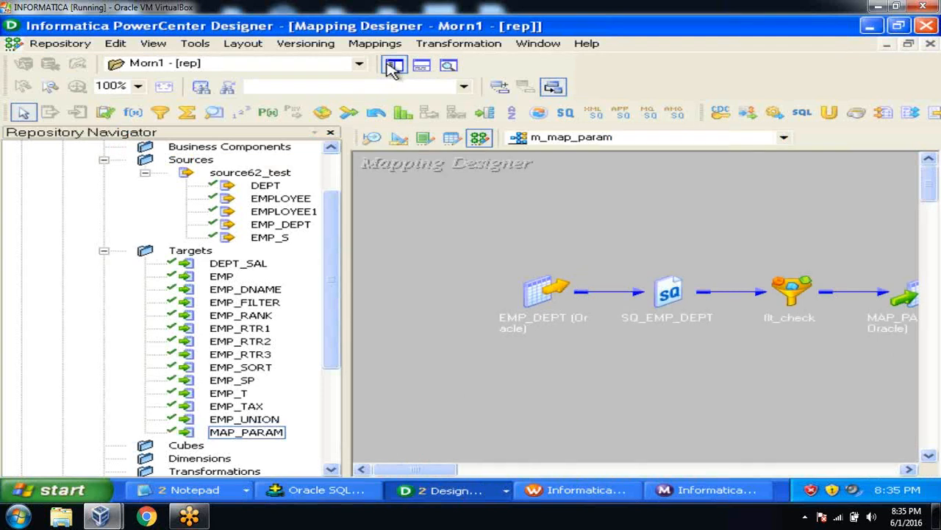
{"action": "left_click", "coordinate": [270, 229]}
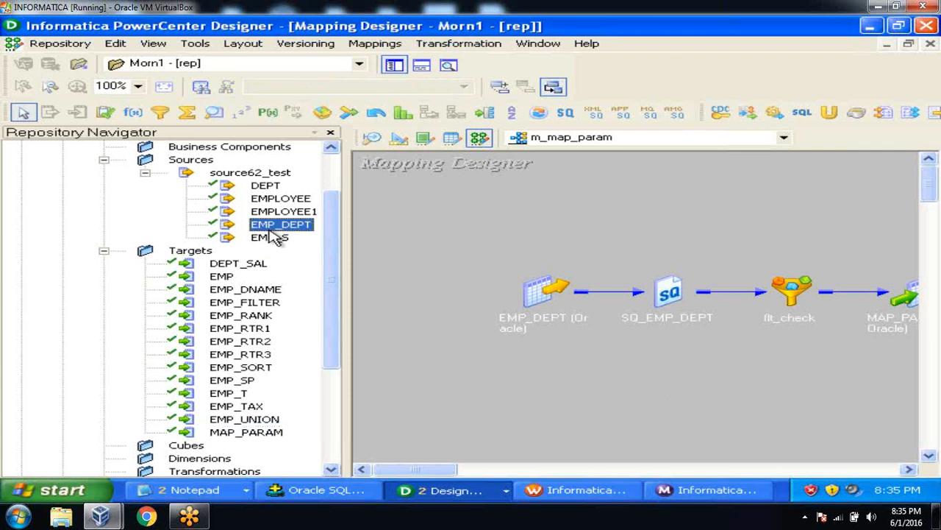
{"action": "left_click", "coordinate": [321, 491]}
{"action": "left_click", "coordinate": [321, 491]}
Step: Import the EMP_VAR table from the target schema as a target definition
{"action": "left_click", "coordinate": [399, 138]}
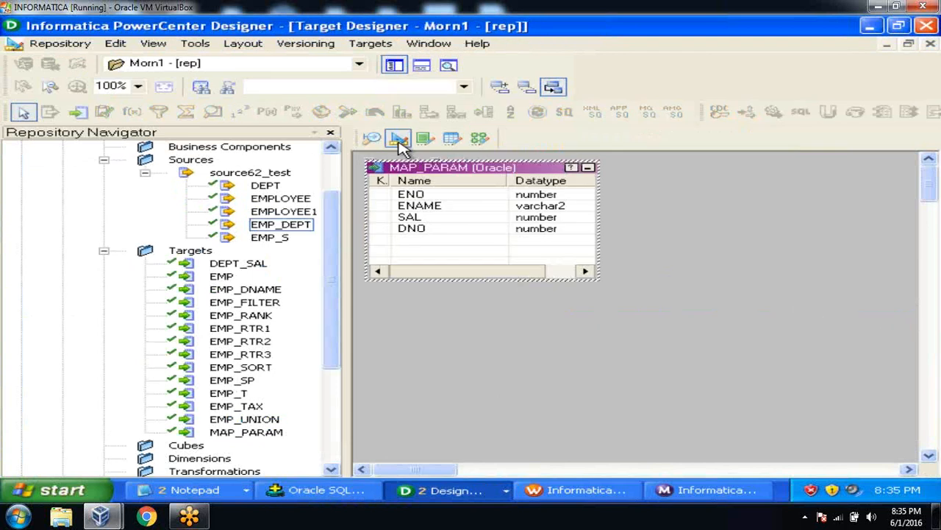
{"action": "left_click", "coordinate": [371, 44]}
{"action": "left_click", "coordinate": [381, 63]}
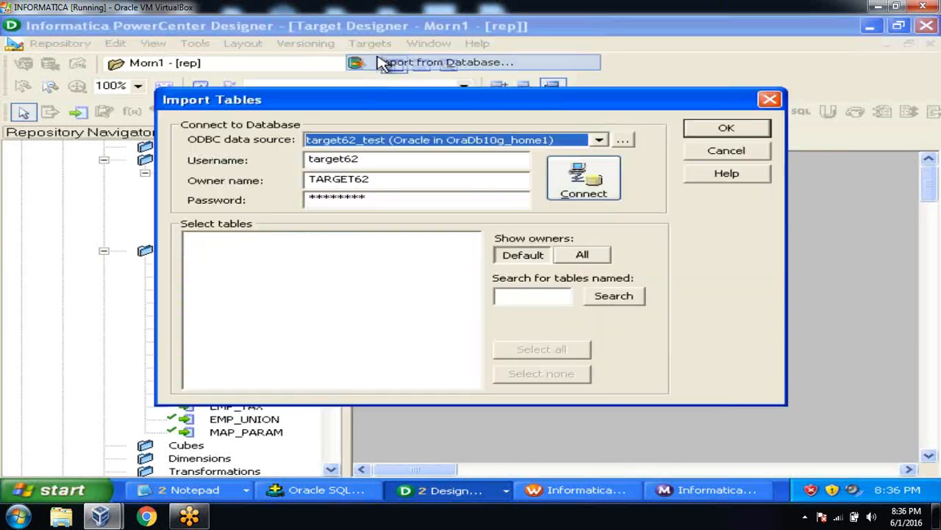
{"action": "left_click", "coordinate": [572, 192]}
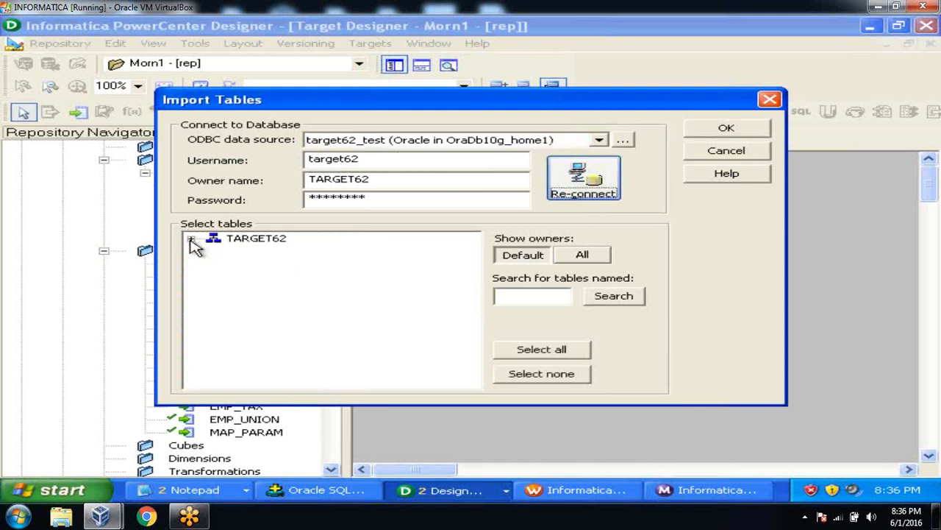
{"action": "left_click", "coordinate": [190, 240]}
{"action": "left_click", "coordinate": [212, 252]}
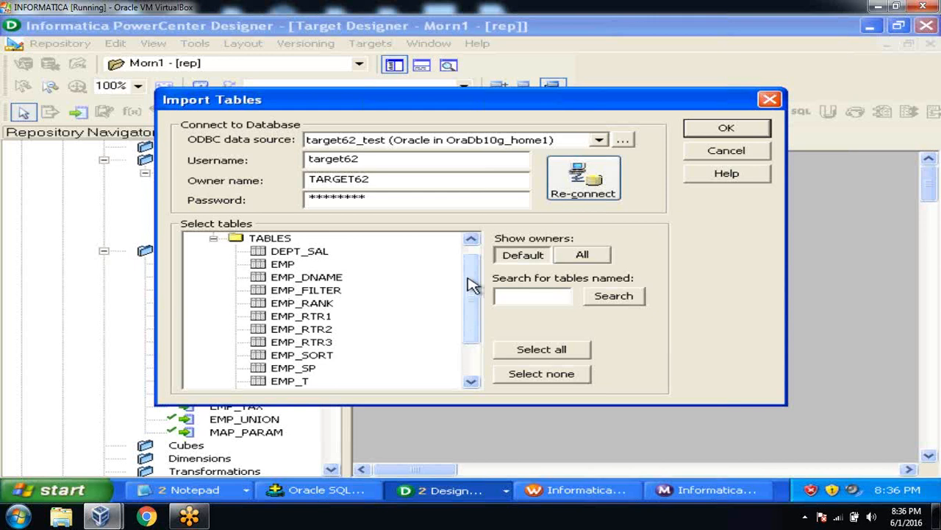
{"action": "left_click_drag", "start_coordinate": [471, 285], "coordinate": [472, 317]}
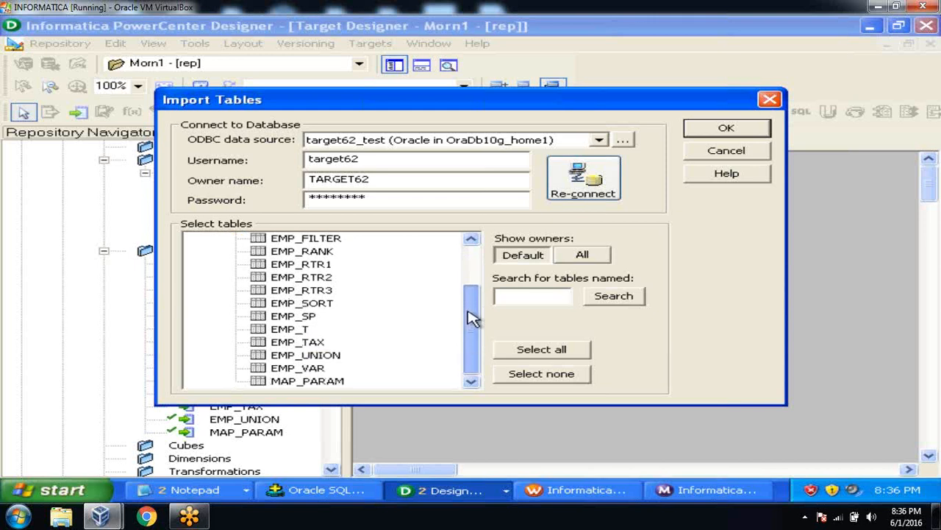
{"action": "left_click", "coordinate": [308, 370]}
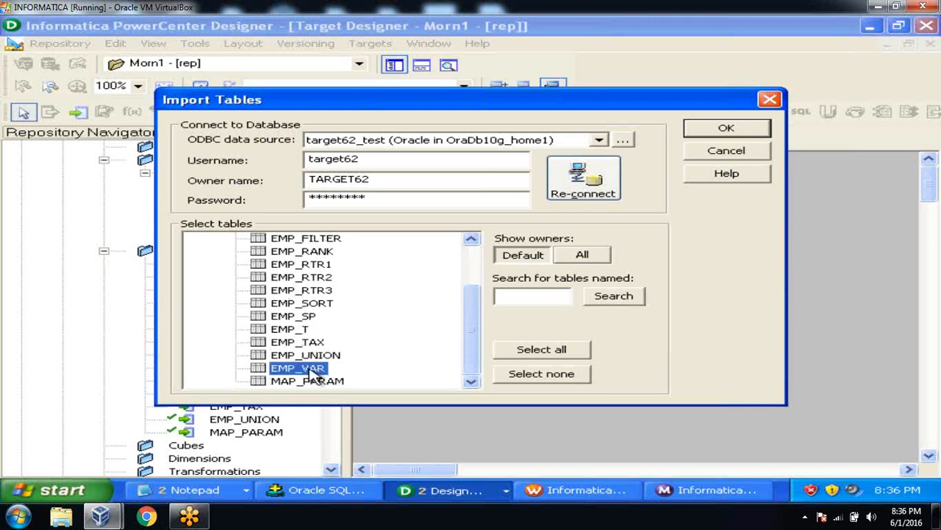
{"action": "left_click", "coordinate": [695, 128]}
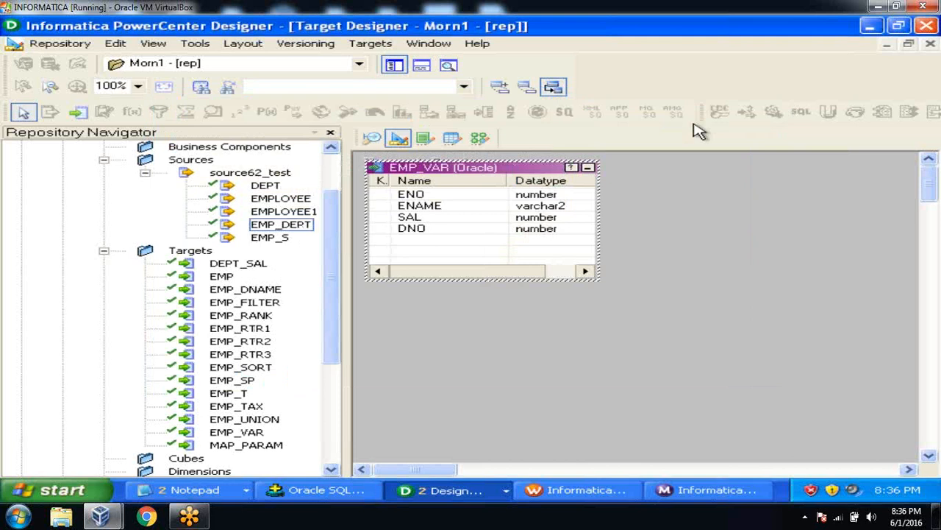
Step: Save the new EMP_VAR target to the repository and return to Mapping Designer
{"action": "left_click", "coordinate": [45, 43]}
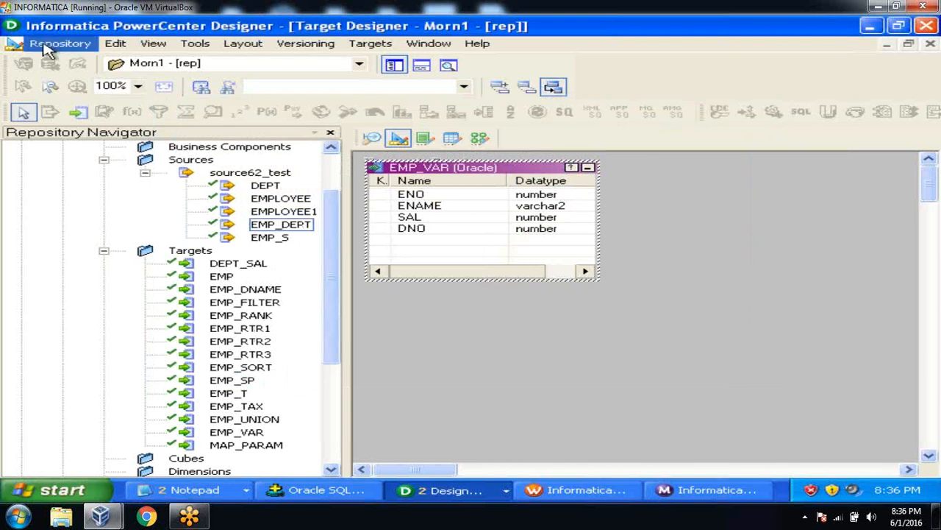
{"action": "left_click", "coordinate": [67, 245]}
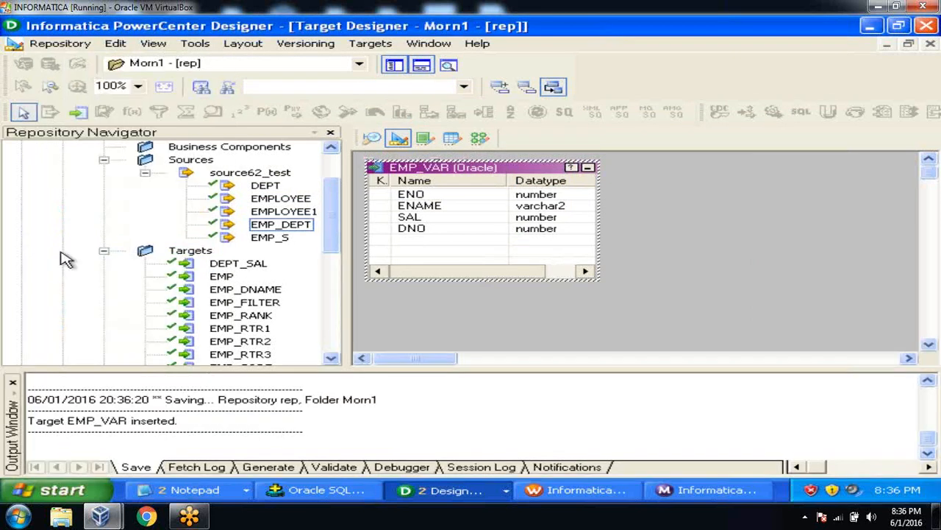
{"action": "left_click", "coordinate": [13, 385]}
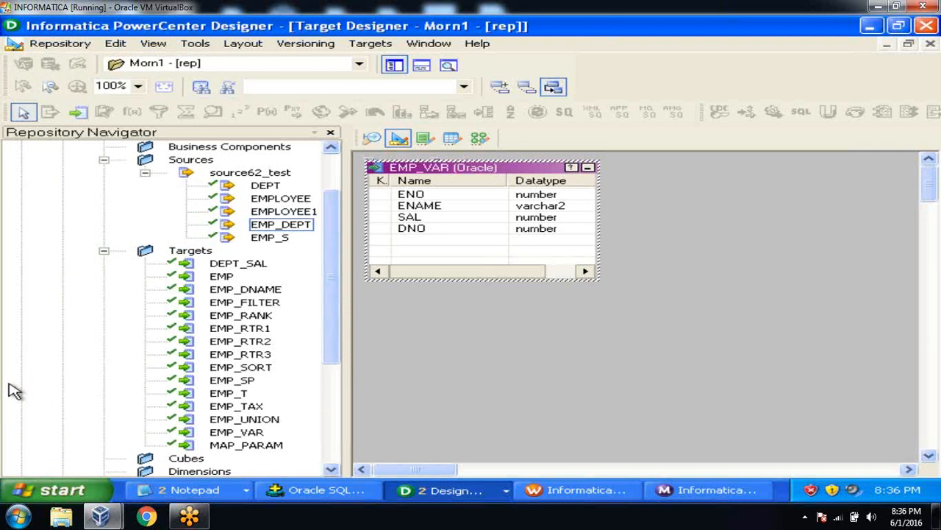
{"action": "left_click", "coordinate": [479, 139]}
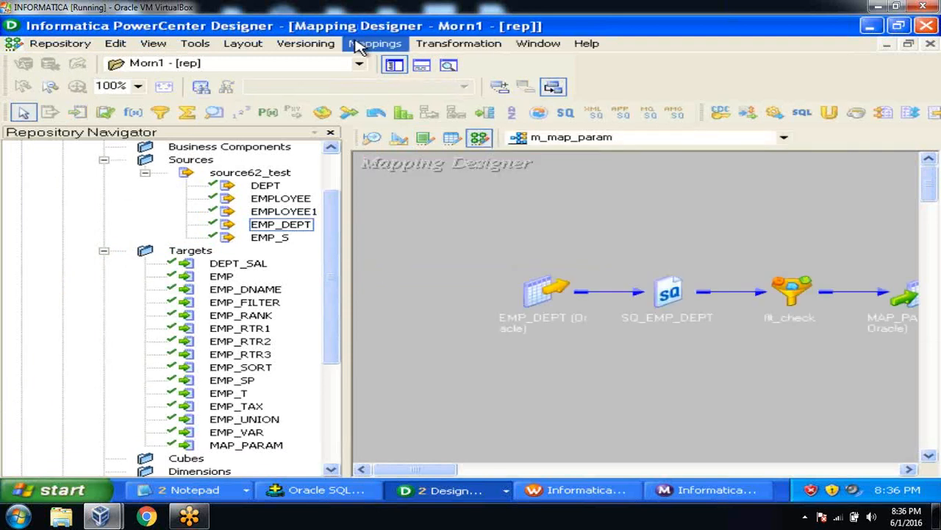
Step: Create a new mapping named m_variable_check
{"action": "left_click", "coordinate": [358, 44]}
{"action": "left_click", "coordinate": [366, 63]}
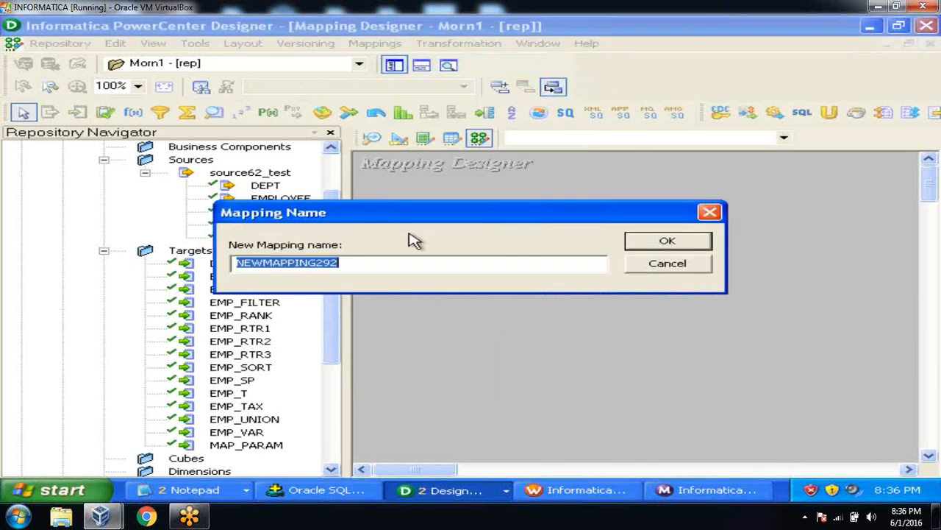
{"action": "type", "text": "m_va"}
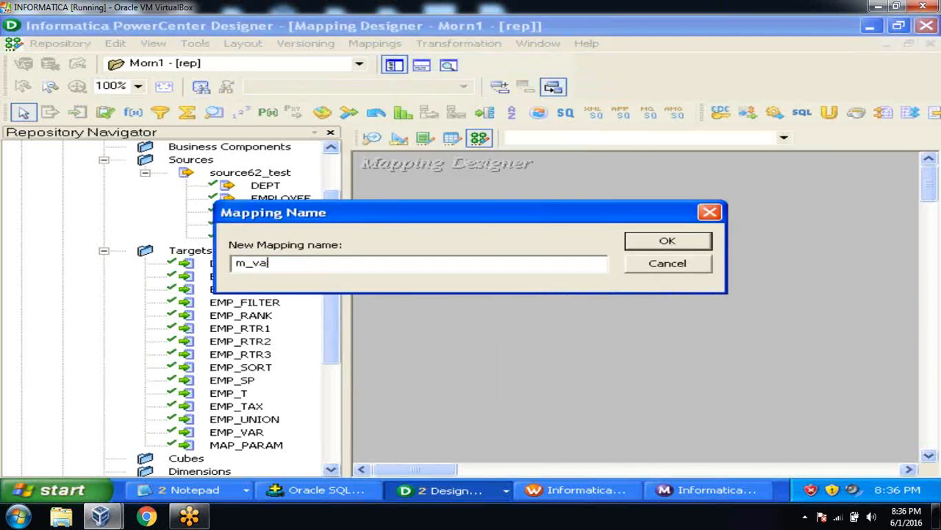
{"action": "type", "text": "riable_ceck"}
{"action": "left_click", "coordinate": [669, 241]}
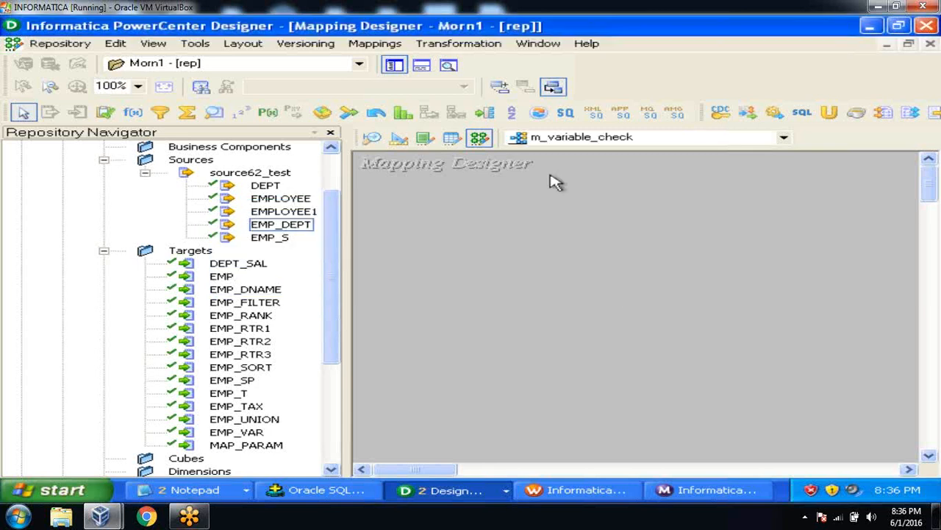
Step: Add the EMP_DEPT source and the EMP_VAR target to m_variable_check
{"action": "left_click", "coordinate": [277, 200]}
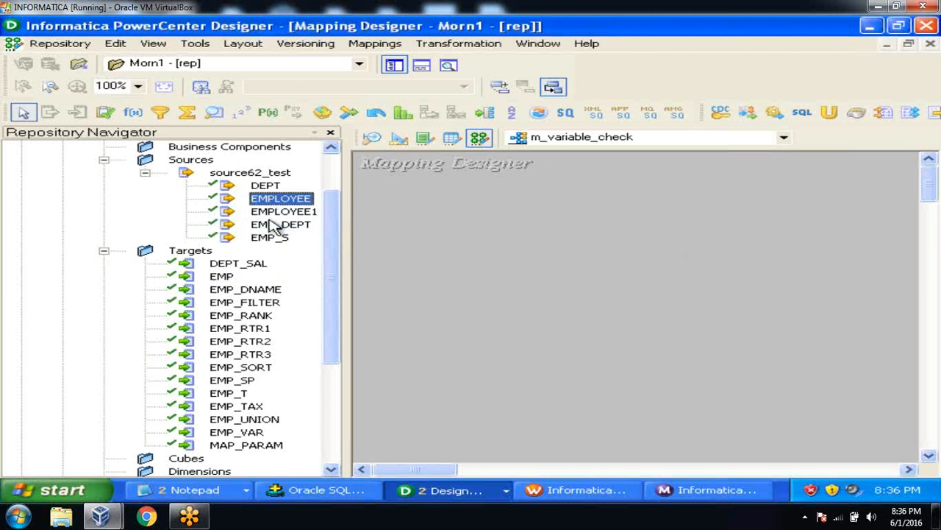
{"action": "left_click", "coordinate": [273, 225]}
{"action": "left_click_drag", "start_coordinate": [273, 225], "coordinate": [437, 264]}
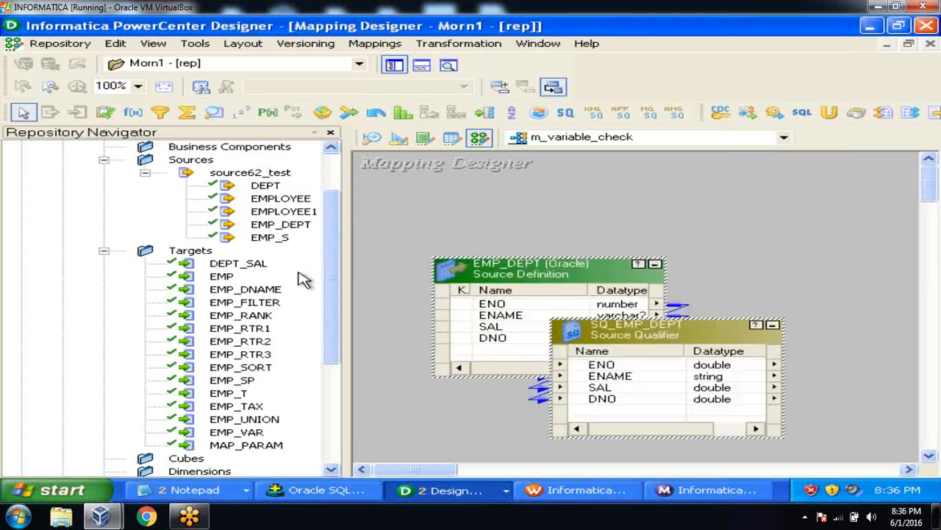
{"action": "left_click", "coordinate": [254, 433]}
{"action": "left_click_drag", "start_coordinate": [254, 434], "coordinate": [768, 305]}
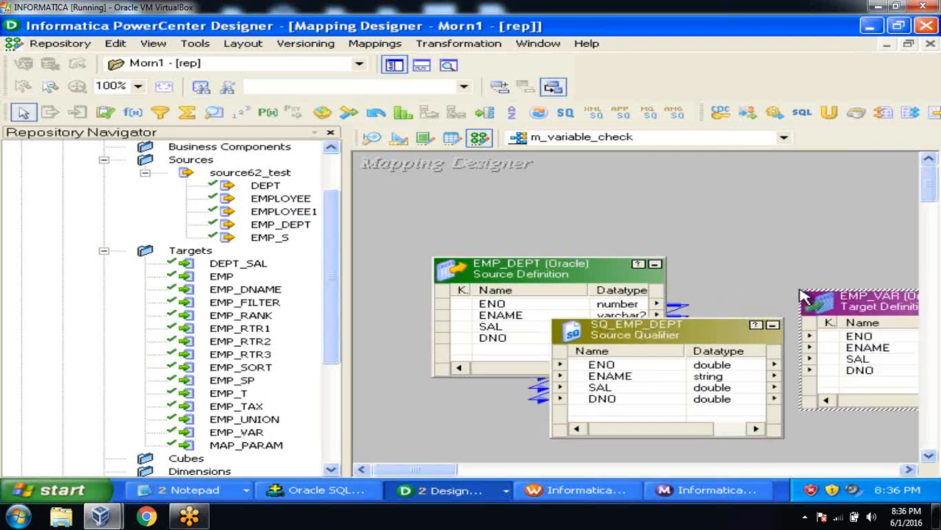
Step: Collapse EMP_DEPT to an icon and move it and SQ_EMP_DEPT to the left
{"action": "left_click", "coordinate": [394, 64]}
{"action": "left_click", "coordinate": [305, 263]}
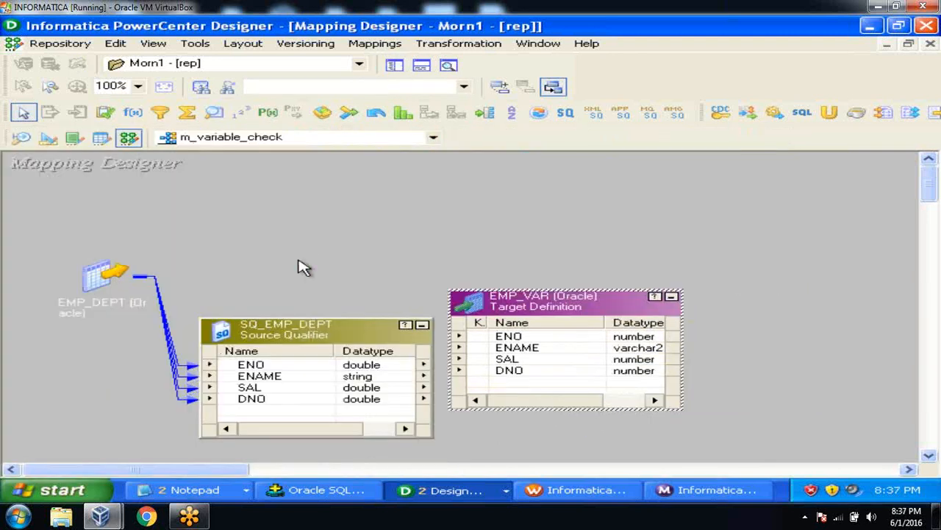
{"action": "left_click", "coordinate": [101, 292]}
{"action": "left_click_drag", "start_coordinate": [101, 291], "coordinate": [51, 296]}
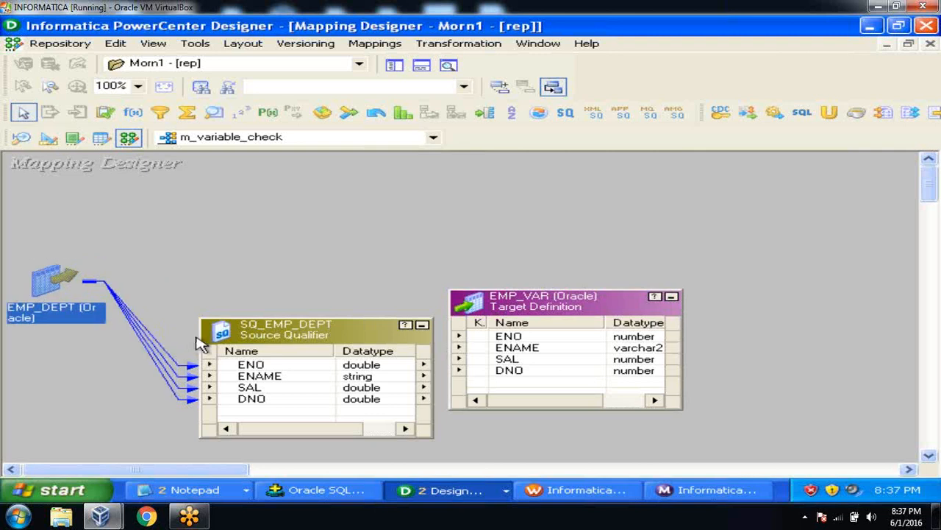
{"action": "left_click_drag", "start_coordinate": [237, 338], "coordinate": [134, 331]}
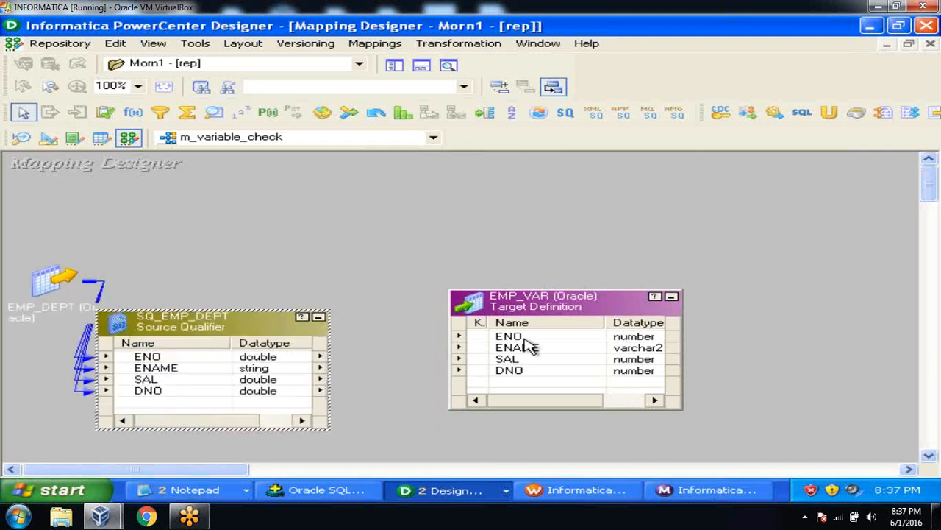
{"action": "left_click_drag", "start_coordinate": [531, 304], "coordinate": [704, 314]}
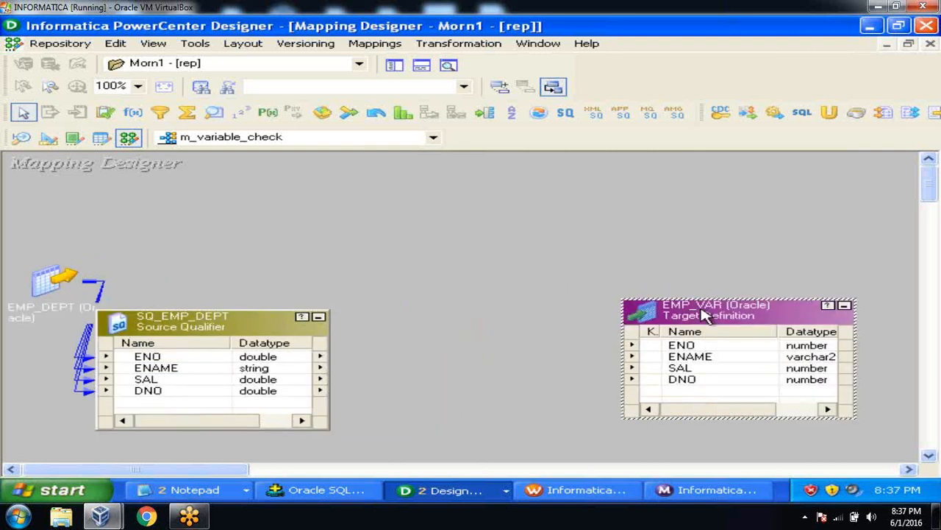
Step: Create Filter transformation flt_check and place it between SQ_EMP_DEPT and EMP_VAR
{"action": "left_click", "coordinate": [486, 48]}
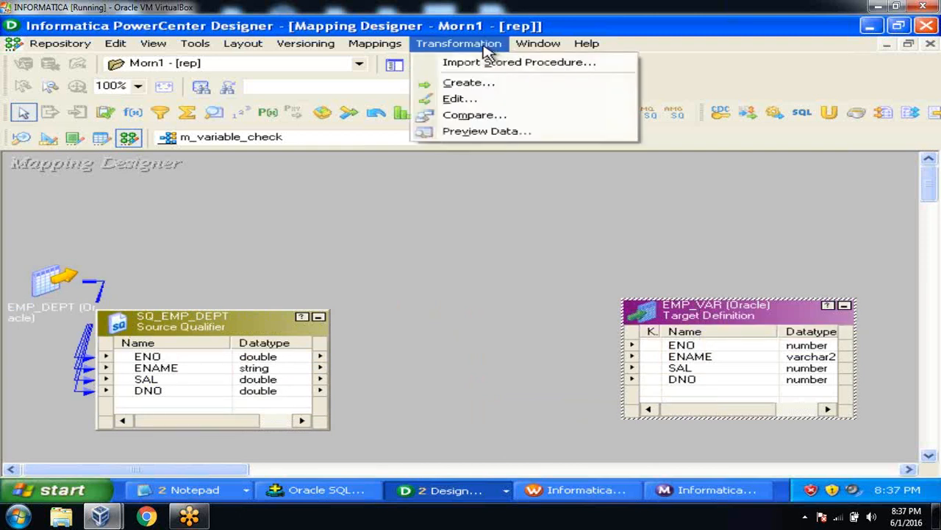
{"action": "left_click", "coordinate": [464, 83]}
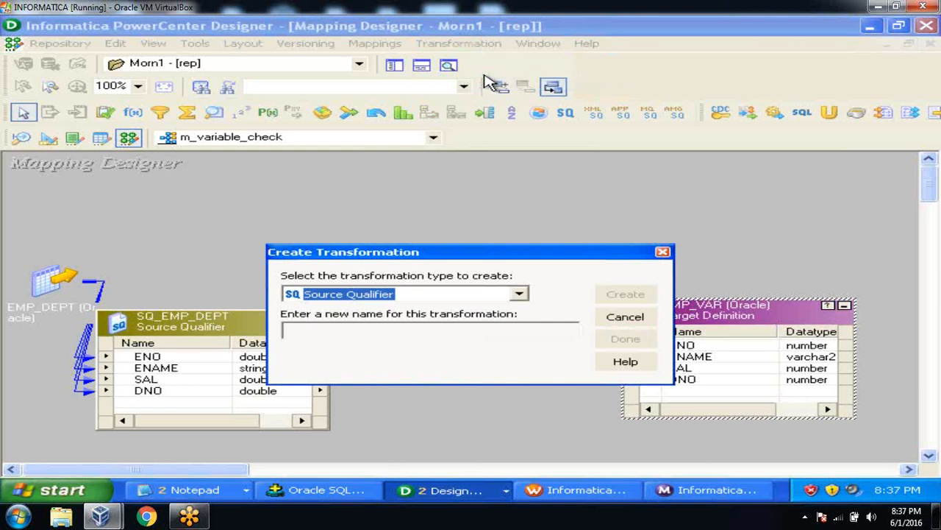
{"action": "left_click", "coordinate": [520, 295]}
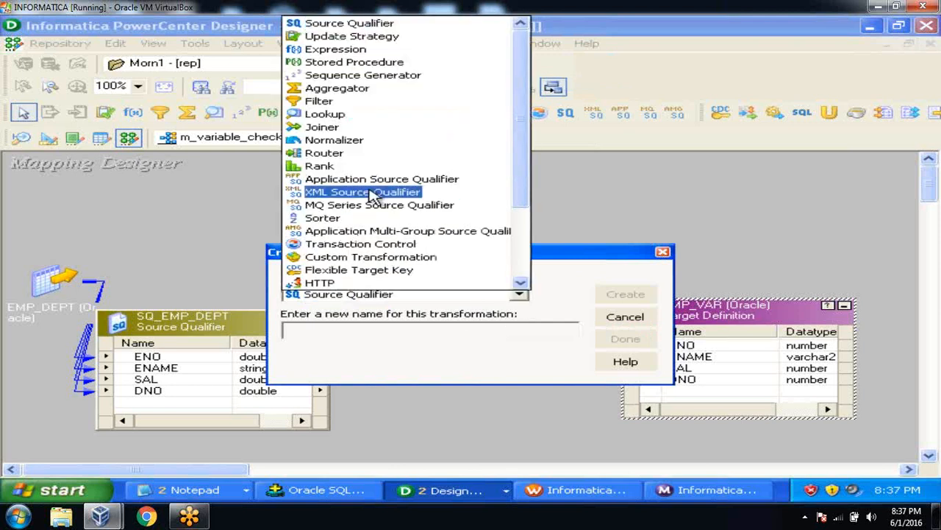
{"action": "left_click", "coordinate": [329, 103]}
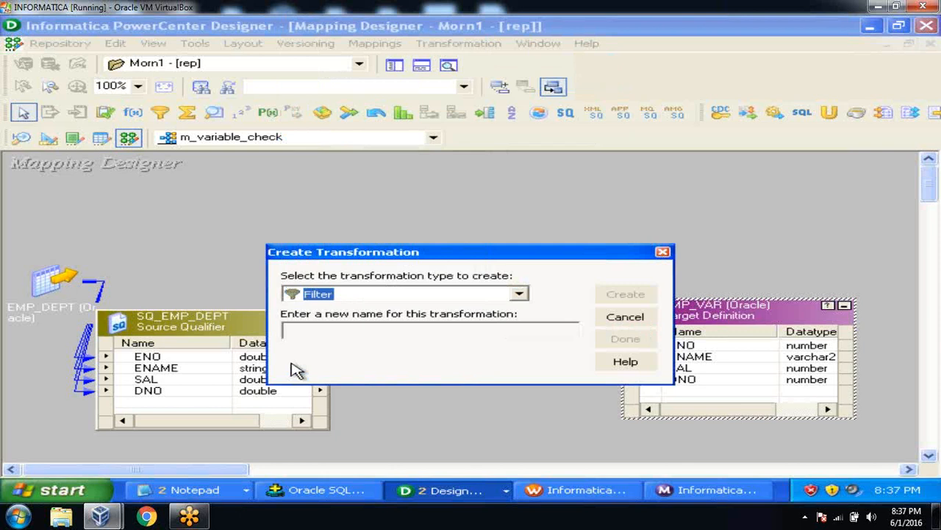
{"action": "left_click", "coordinate": [296, 333]}
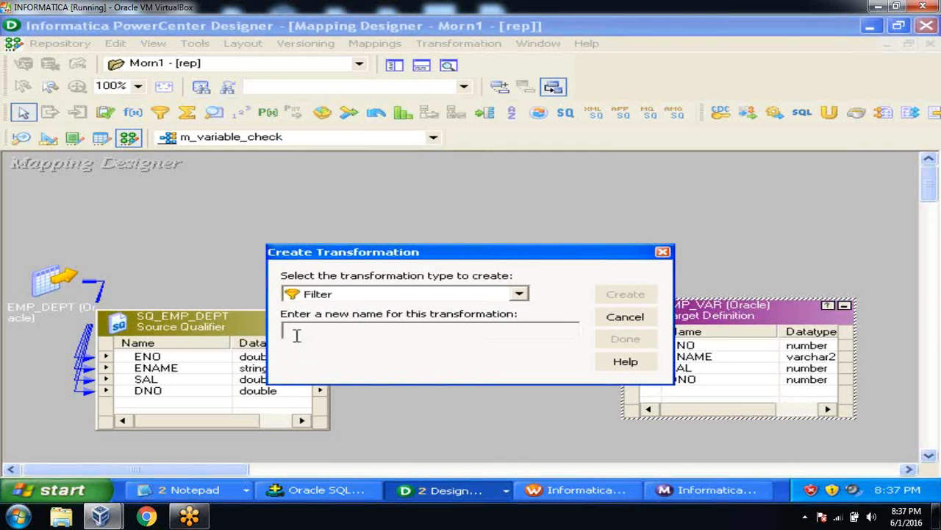
{"action": "type", "text": "FI"}
{"action": "type", "text": "t_che"}
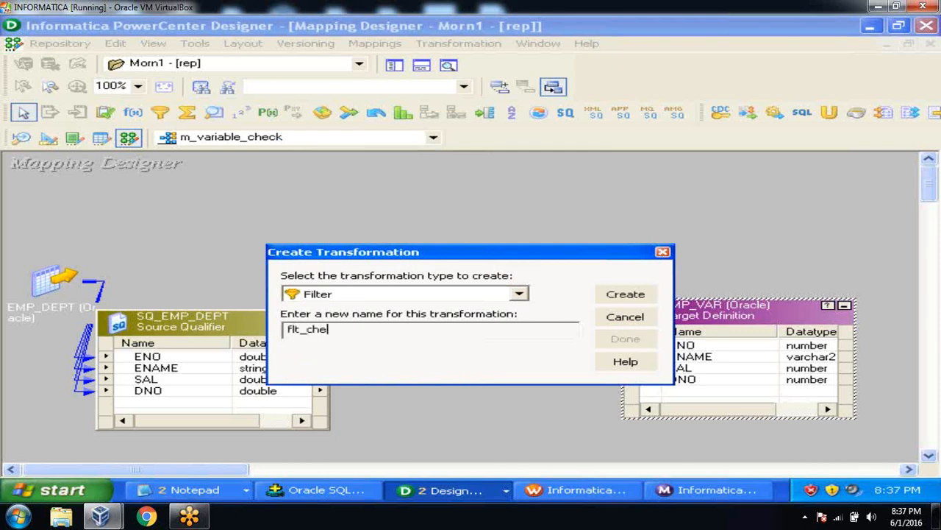
{"action": "type", "text": "ck"}
{"action": "key", "text": "Return"}
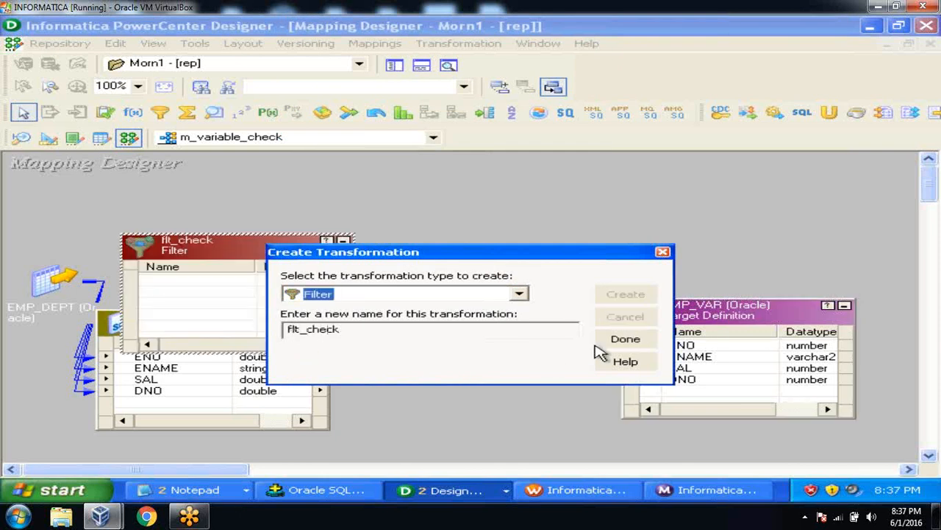
{"action": "left_click", "coordinate": [636, 338]}
{"action": "left_click_drag", "start_coordinate": [257, 248], "coordinate": [498, 315]}
{"action": "left_click_drag", "start_coordinate": [250, 325], "coordinate": [184, 318]}
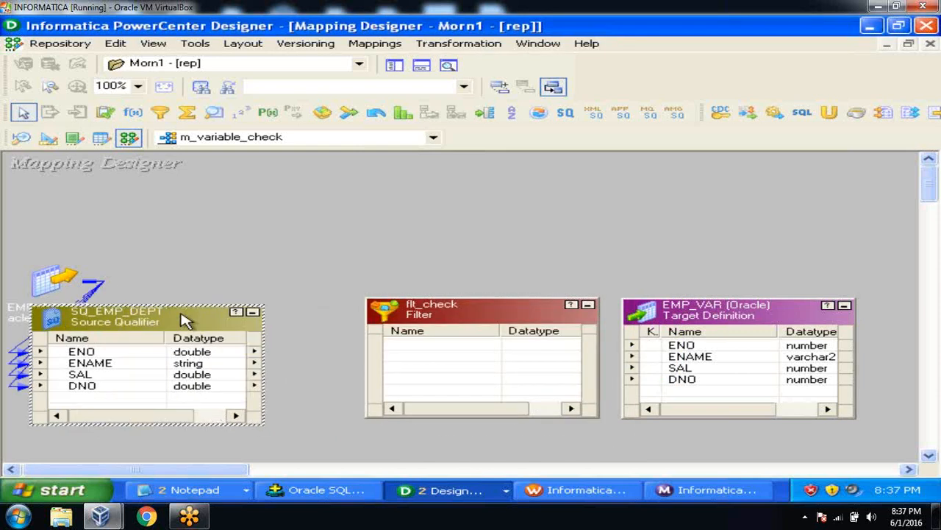
Step: Copy the ENO, ENAME, SAL and DNO ports from SQ_EMP_DEPT into flt_check
{"action": "left_click", "coordinate": [144, 354]}
{"action": "key", "text": "shift+Down"}
{"action": "key", "text": "shift+Down"}
{"action": "key", "text": "shift+Down"}
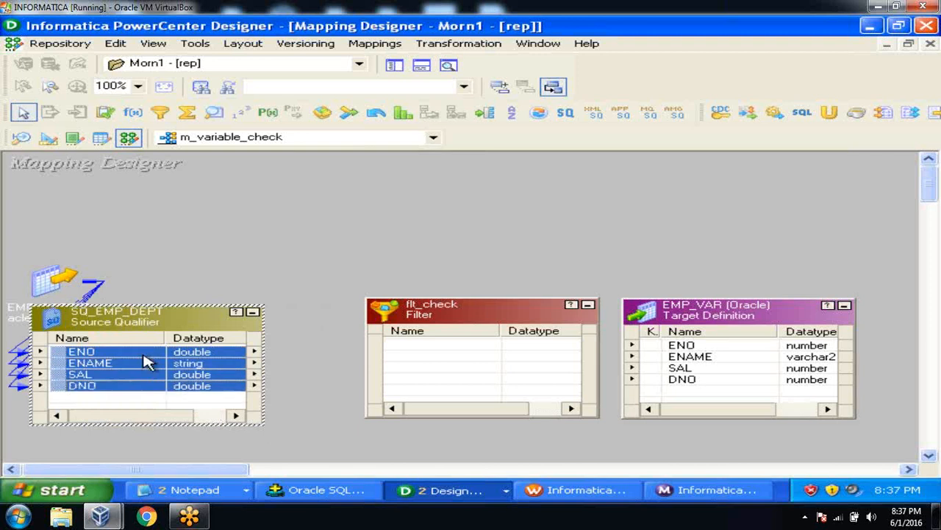
{"action": "left_click_drag", "start_coordinate": [145, 362], "coordinate": [669, 345]}
{"action": "left_click", "coordinate": [379, 333]}
{"action": "left_click", "coordinate": [645, 246]}
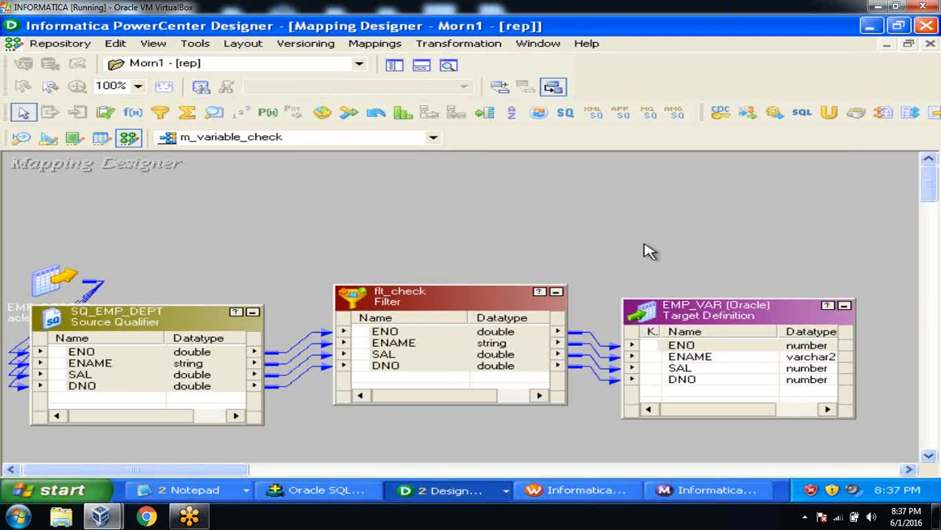
Step: Declare the mapping variable $$DNO with datatype double in Parameters and Variables
{"action": "left_click", "coordinate": [390, 53]}
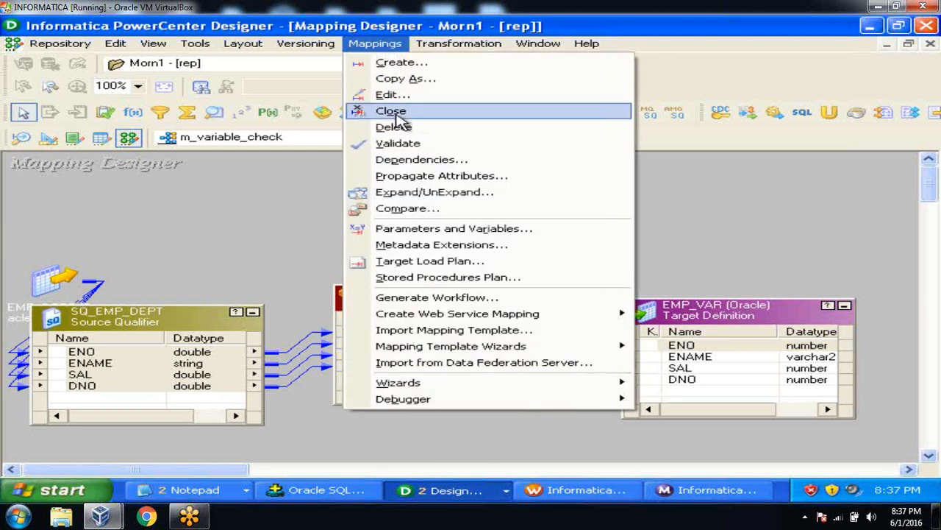
{"action": "left_click", "coordinate": [409, 229]}
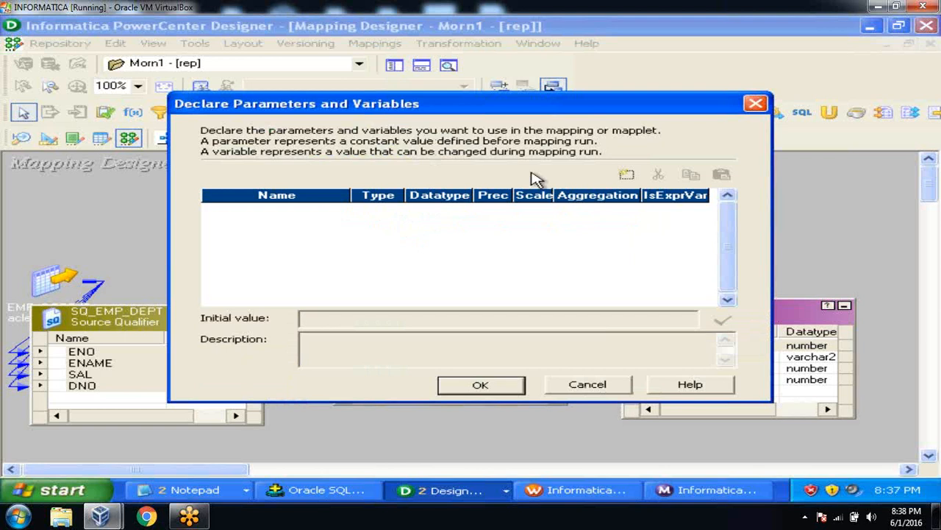
{"action": "left_click", "coordinate": [628, 177]}
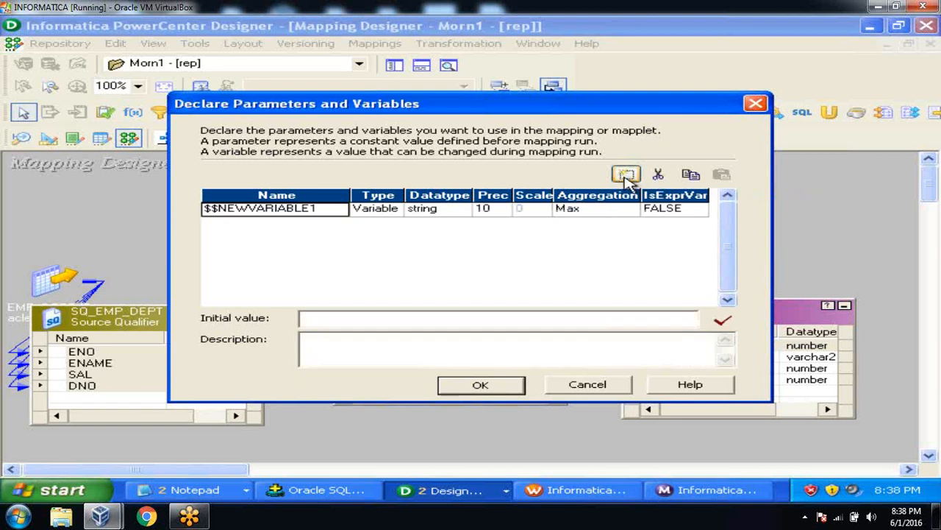
{"action": "left_click", "coordinate": [317, 208]}
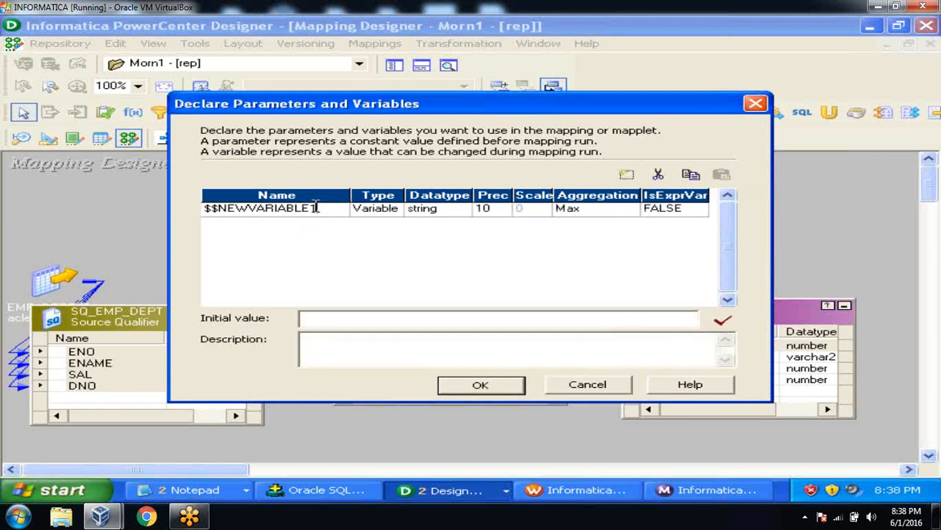
{"action": "key", "text": "BackSpace"}
{"action": "key", "text": "BackSpace"}
{"action": "key", "text": "BackSpace"}
{"action": "key", "text": "BackSpace"}
{"action": "key", "text": "BackSpace"}
{"action": "key", "text": "BackSpace"}
{"action": "key", "text": "BackSpace"}
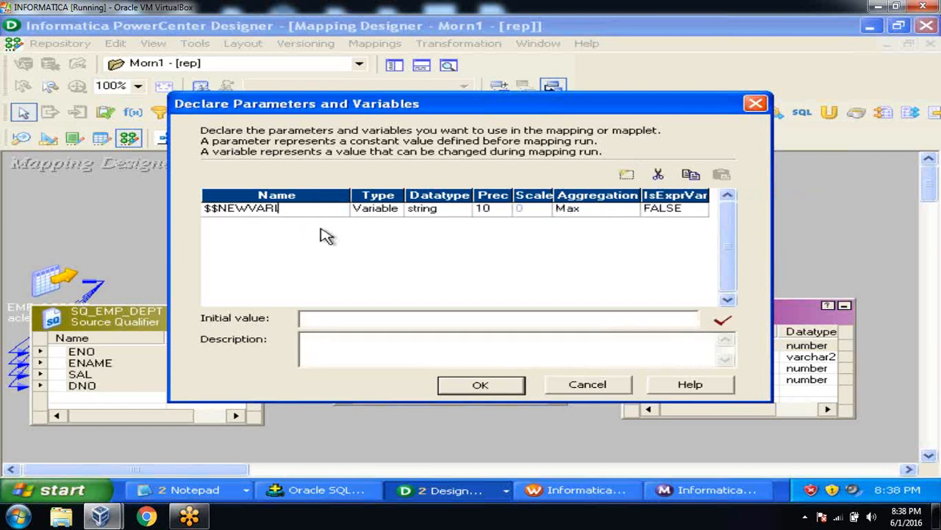
{"action": "key", "text": "BackSpace"}
{"action": "key", "text": "BackSpace"}
{"action": "key", "text": "BackSpace"}
{"action": "key", "text": "BackSpace"}
{"action": "key", "text": "BackSpace"}
{"action": "type", "text": "DNO"}
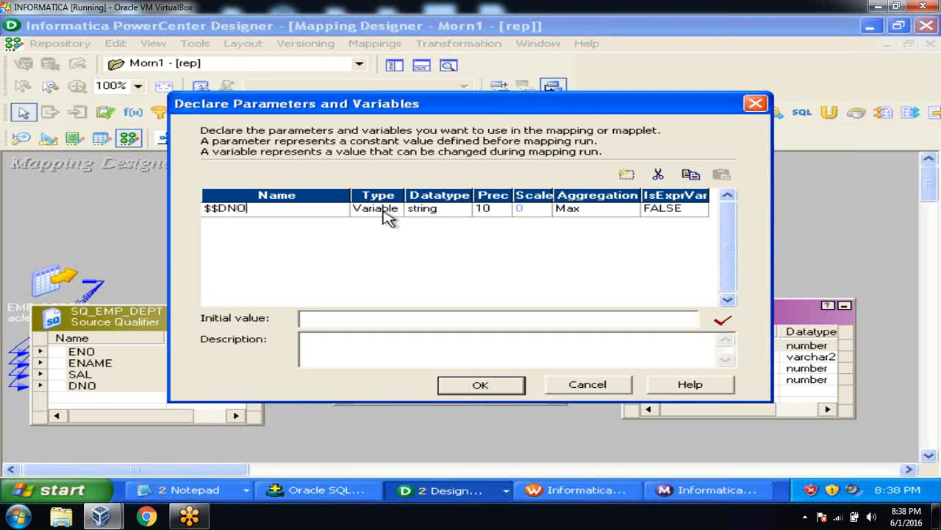
{"action": "left_click", "coordinate": [435, 214]}
{"action": "left_click", "coordinate": [439, 213]}
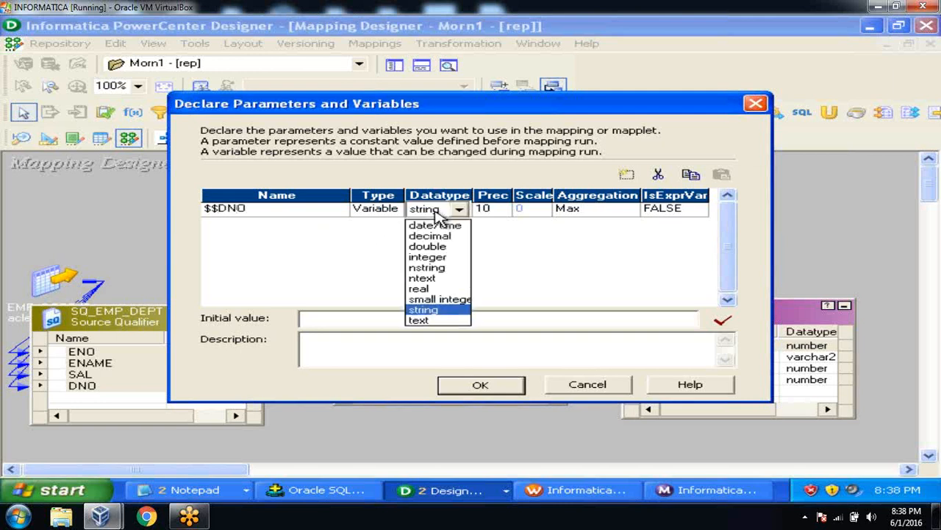
{"action": "left_click", "coordinate": [434, 247]}
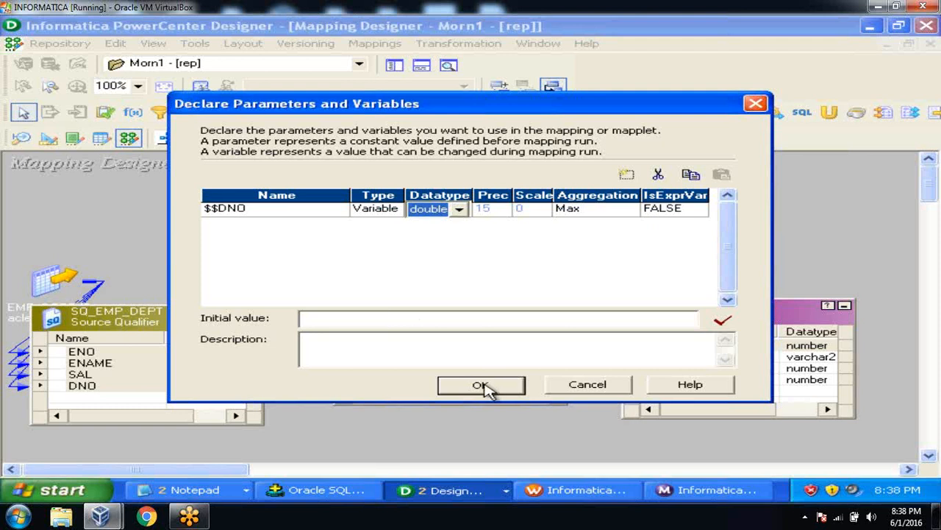
{"action": "left_click", "coordinate": [383, 316]}
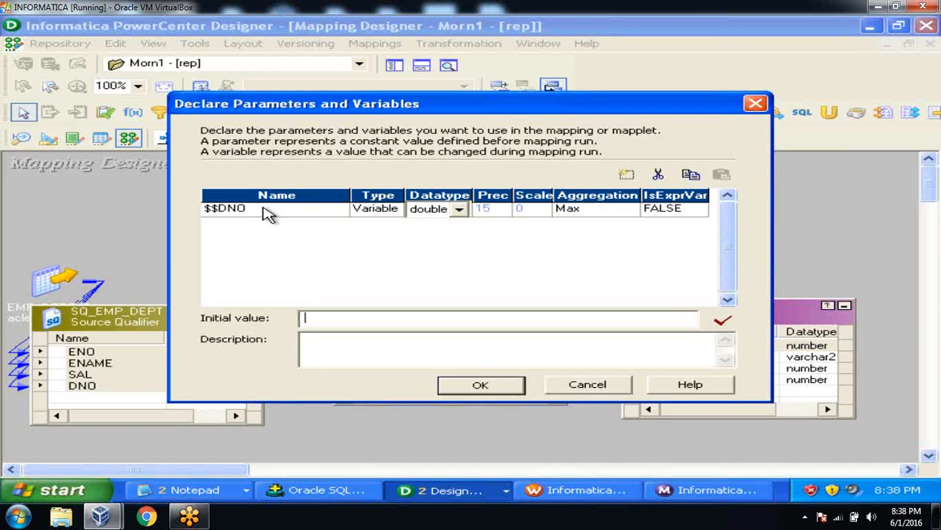
{"action": "left_click", "coordinate": [481, 387]}
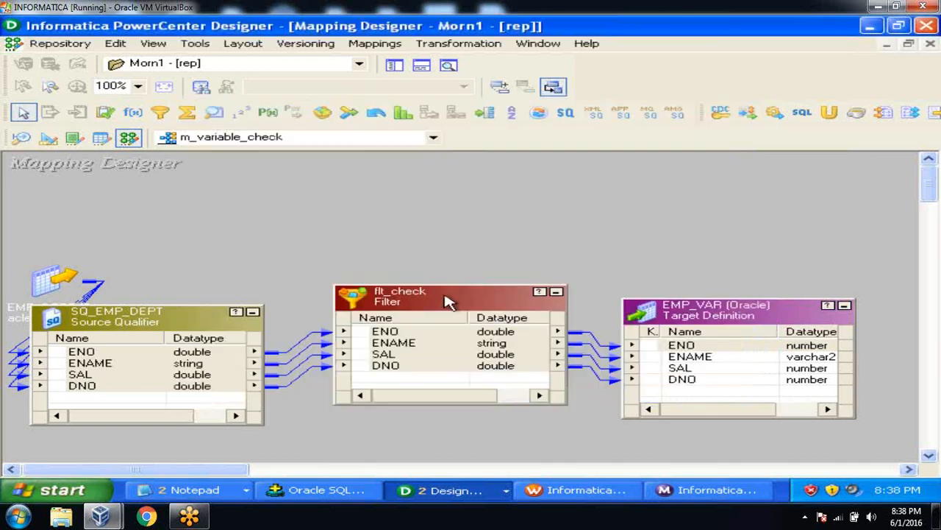
Step: Open flt_check's Filter Condition (currently TRUE) in the expression editor
{"action": "double_click", "coordinate": [449, 301]}
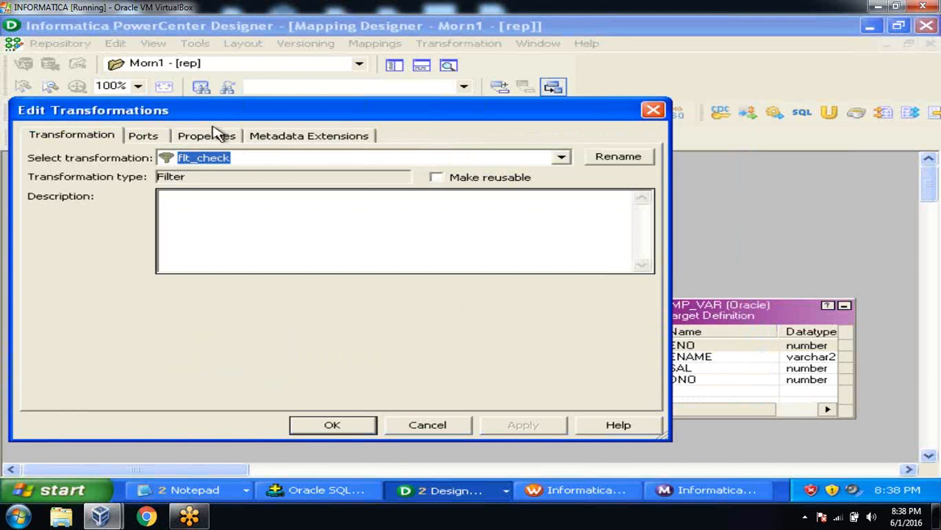
{"action": "left_click", "coordinate": [215, 136]}
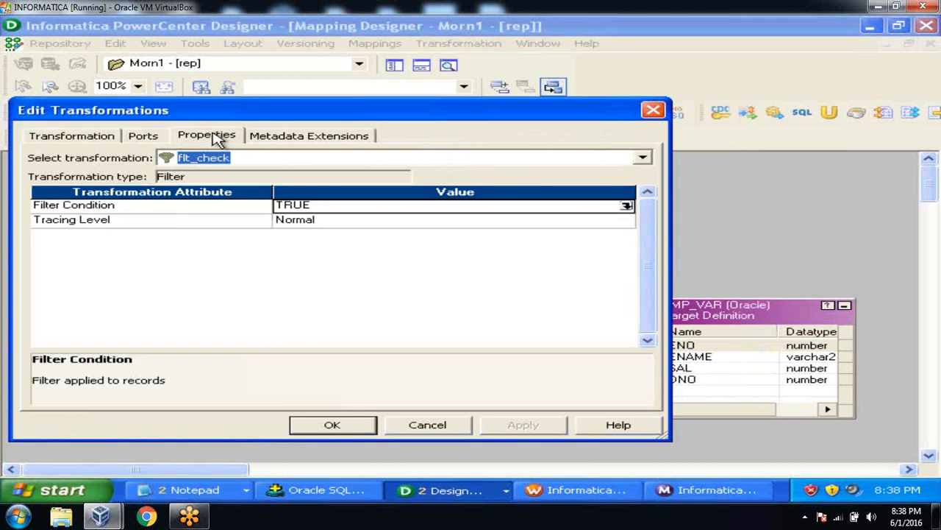
{"action": "left_click", "coordinate": [627, 205]}
{"action": "left_click", "coordinate": [597, 195]}
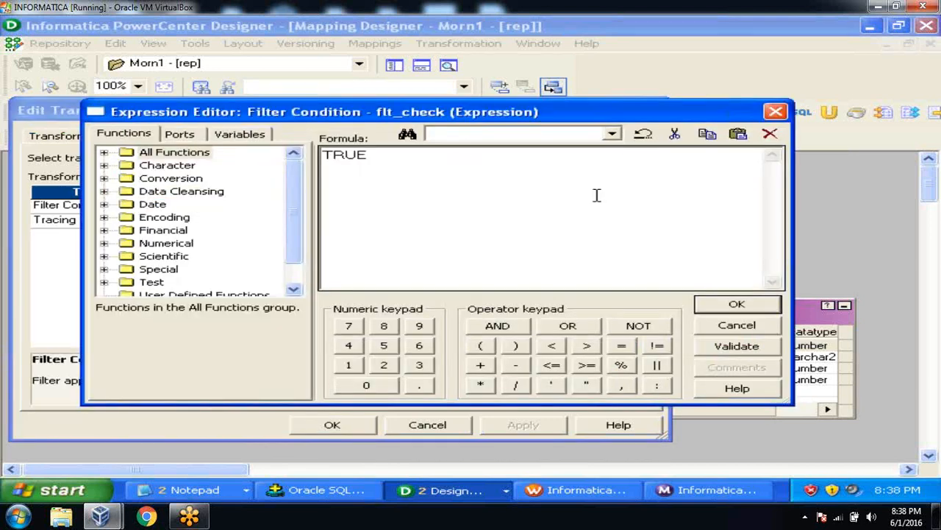
Step: Replace TRUE with DNO = SETVARIABLE($$DNO,$$DNO+10) and validate the expression
{"action": "key", "text": "BackSpace"}
{"action": "key", "text": "BackSpace"}
{"action": "key", "text": "BackSpace"}
{"action": "key", "text": "BackSpace"}
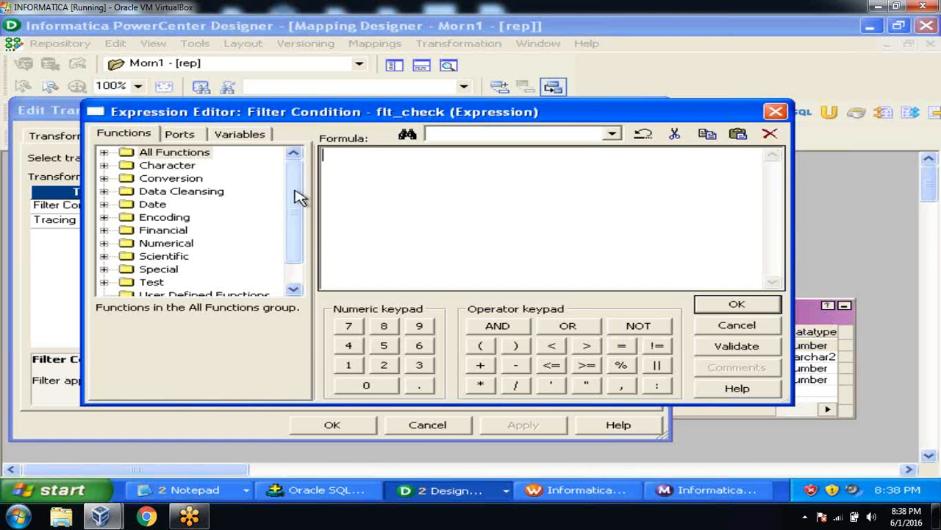
{"action": "left_click", "coordinate": [181, 135]}
{"action": "double_click", "coordinate": [184, 205]}
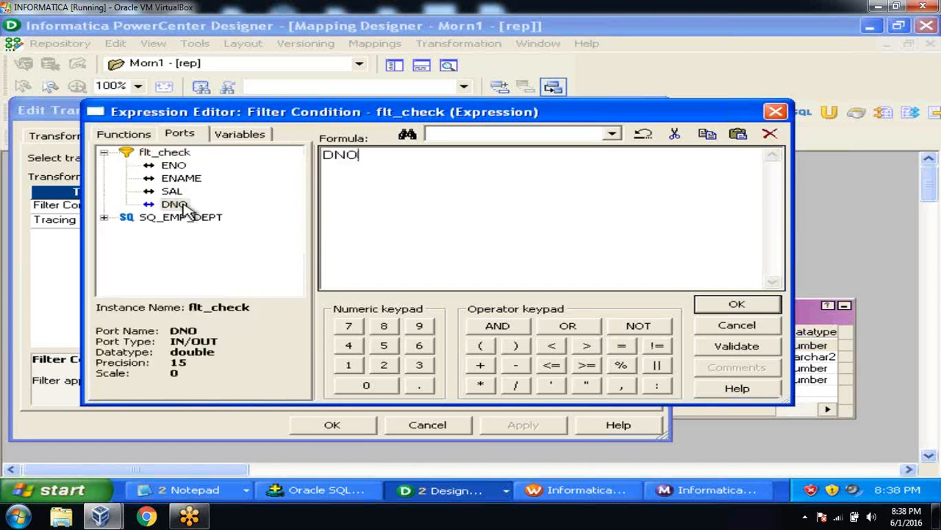
{"action": "left_click", "coordinate": [621, 347]}
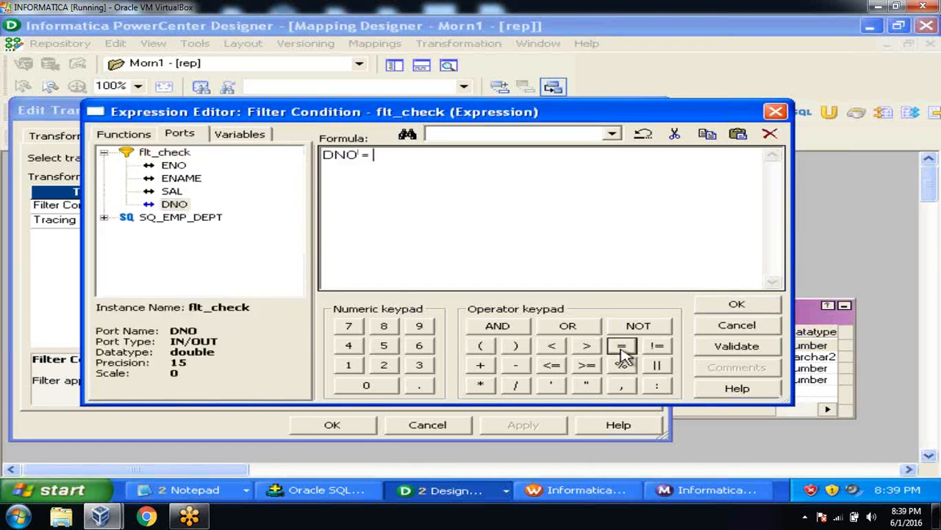
{"action": "type", "text": "SETVARI"}
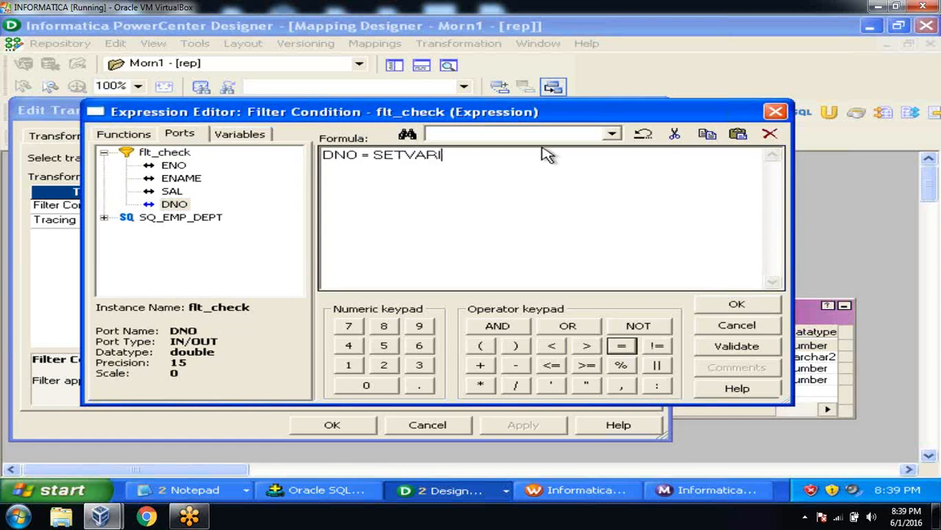
{"action": "type", "text": "ABLE("}
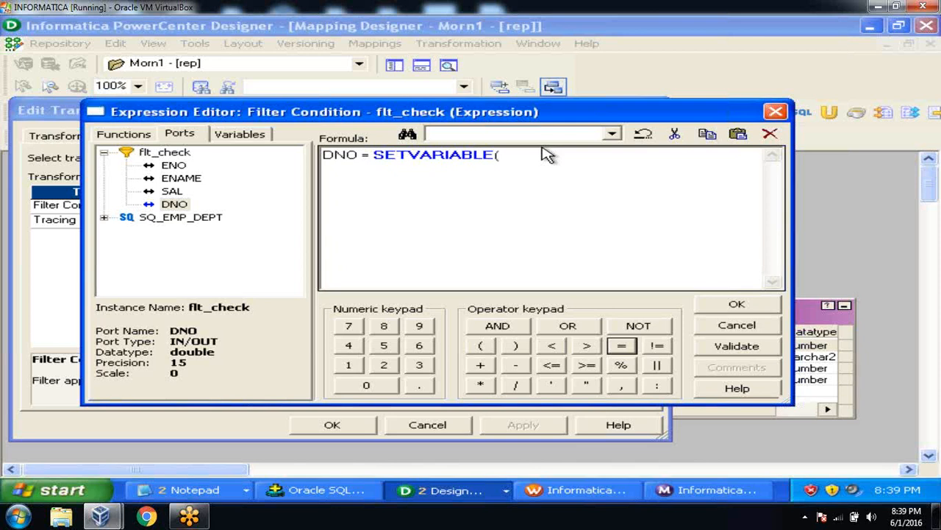
{"action": "type", "text": "$$DNO,$$DNO+10)"}
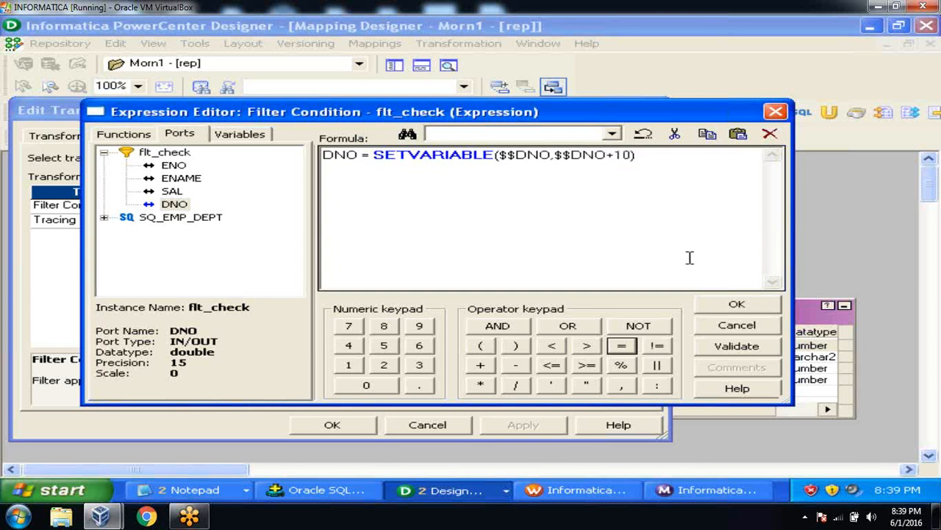
{"action": "left_click", "coordinate": [735, 345]}
{"action": "left_click", "coordinate": [500, 278]}
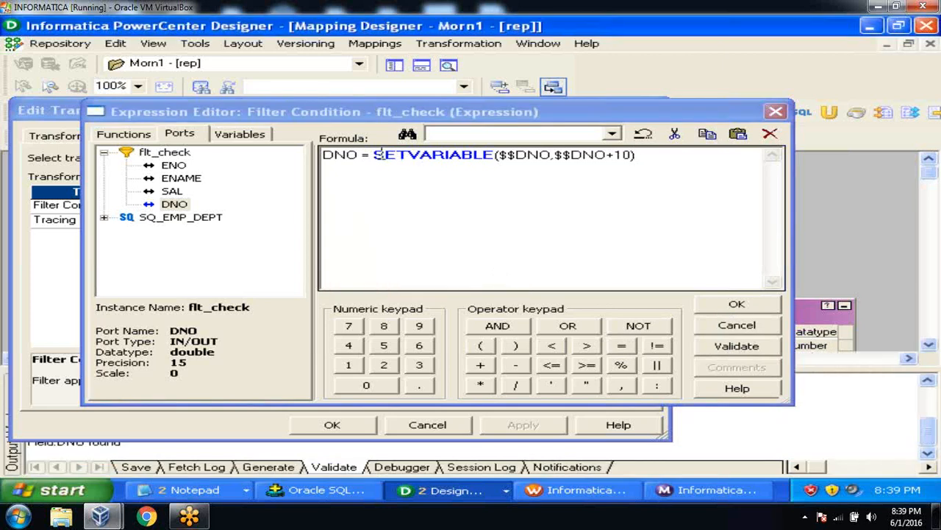
Step: Recheck the $$DNO argument, validate the filter condition again and accept it
{"action": "left_click", "coordinate": [502, 155]}
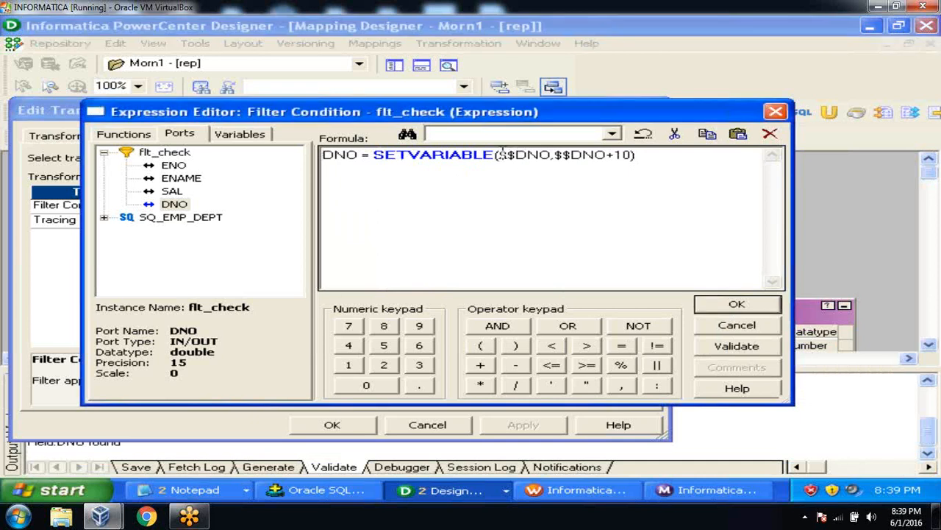
{"action": "left_click_drag", "start_coordinate": [498, 155], "coordinate": [609, 163]}
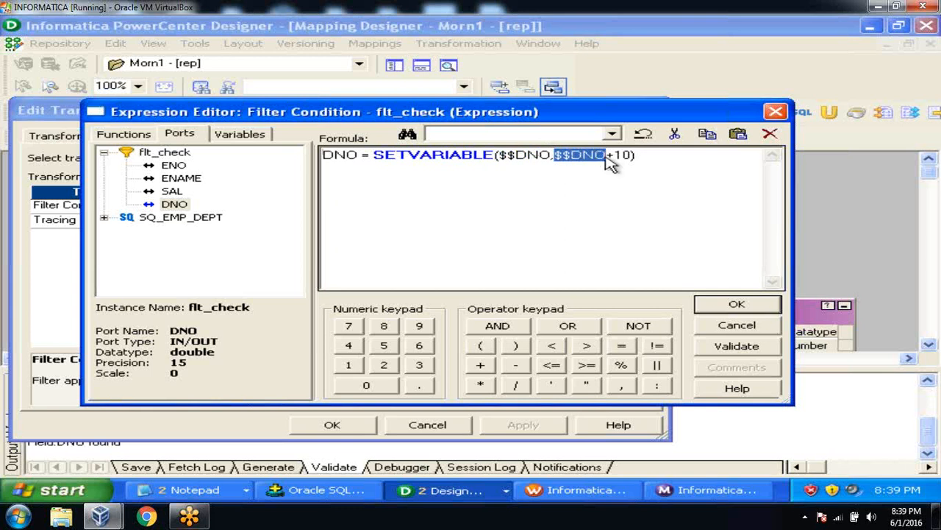
{"action": "left_click", "coordinate": [343, 162]}
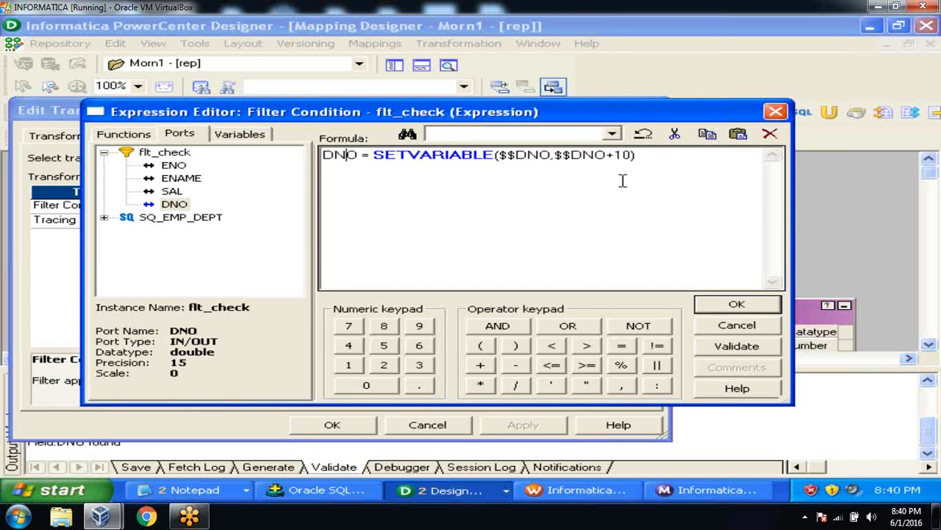
{"action": "left_click", "coordinate": [749, 346]}
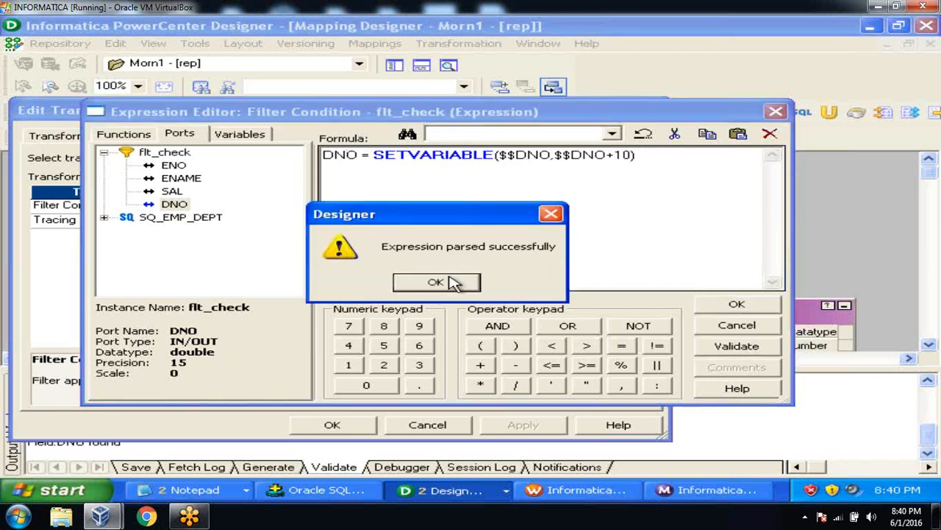
{"action": "left_click", "coordinate": [451, 283]}
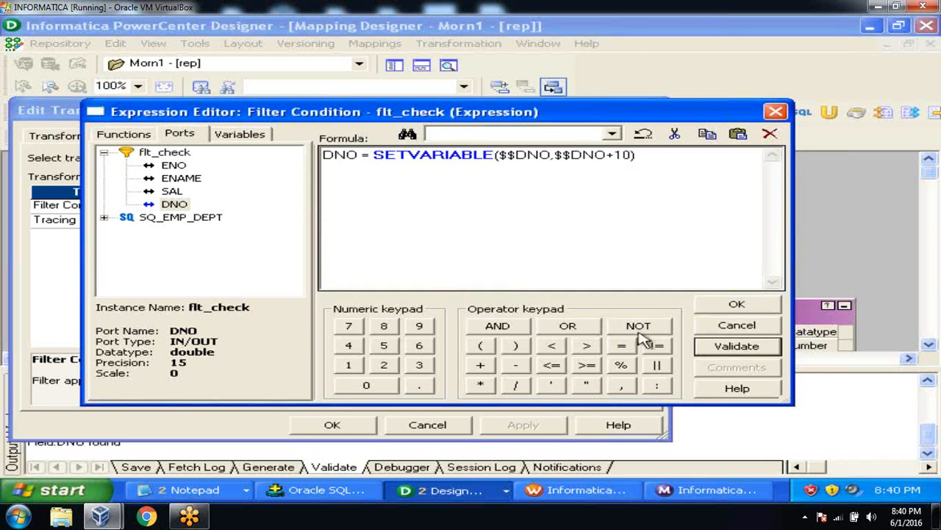
{"action": "left_click", "coordinate": [732, 307]}
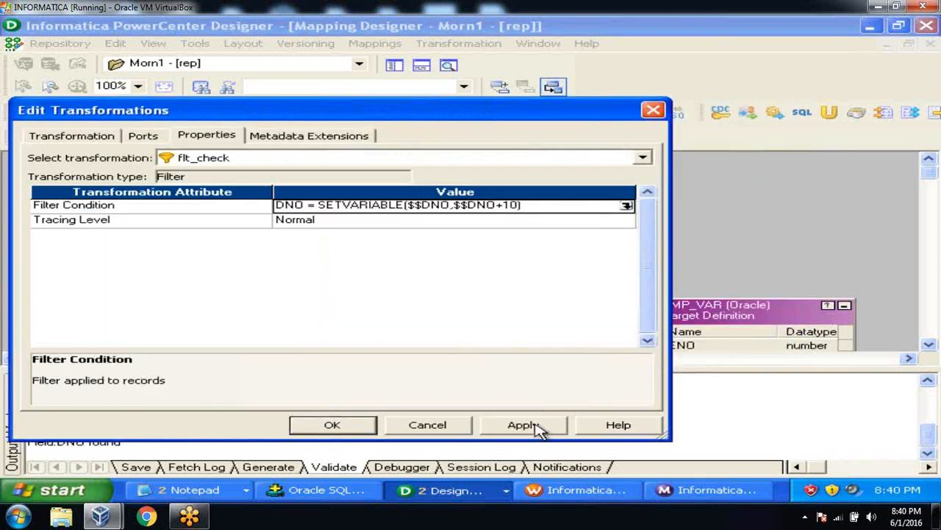
Step: Confirm the transformation edits and arrange all mapping objects as icons
{"action": "left_click", "coordinate": [332, 427]}
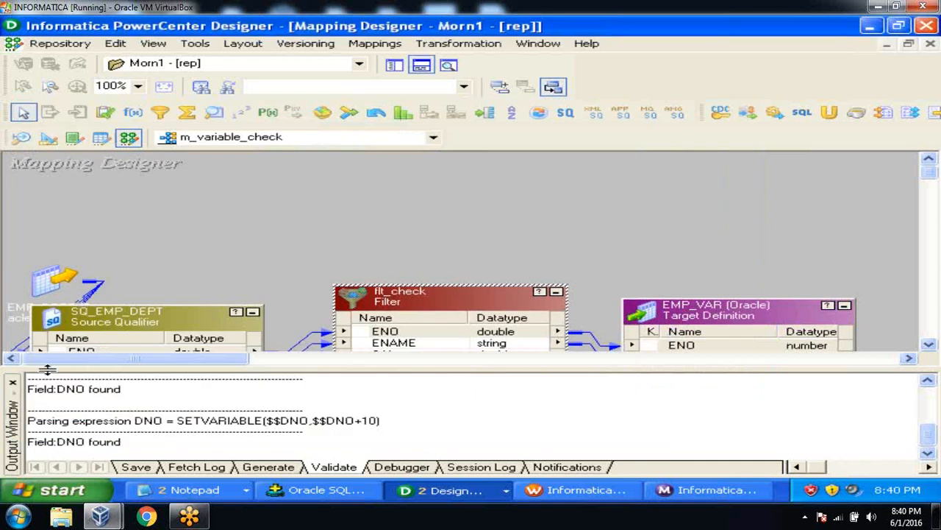
{"action": "left_click", "coordinate": [13, 383]}
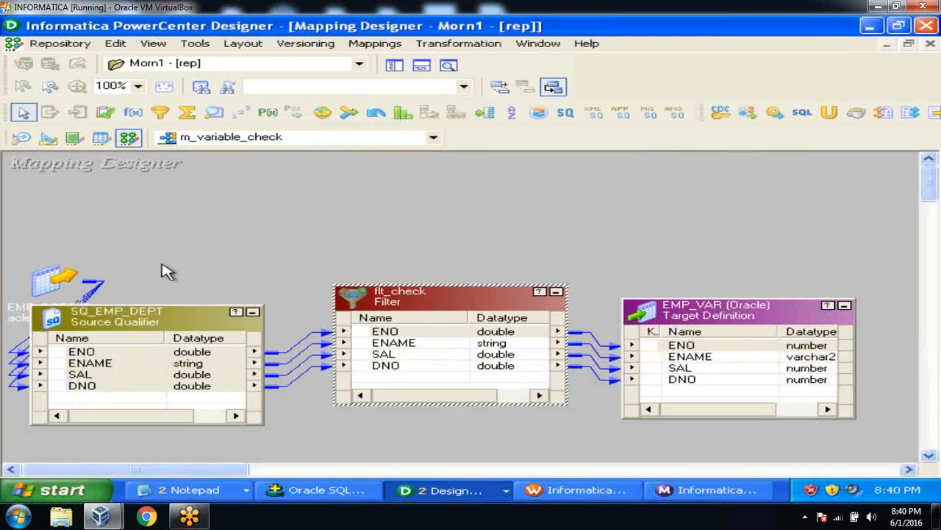
{"action": "right_click", "coordinate": [163, 269]}
{"action": "left_click", "coordinate": [232, 254]}
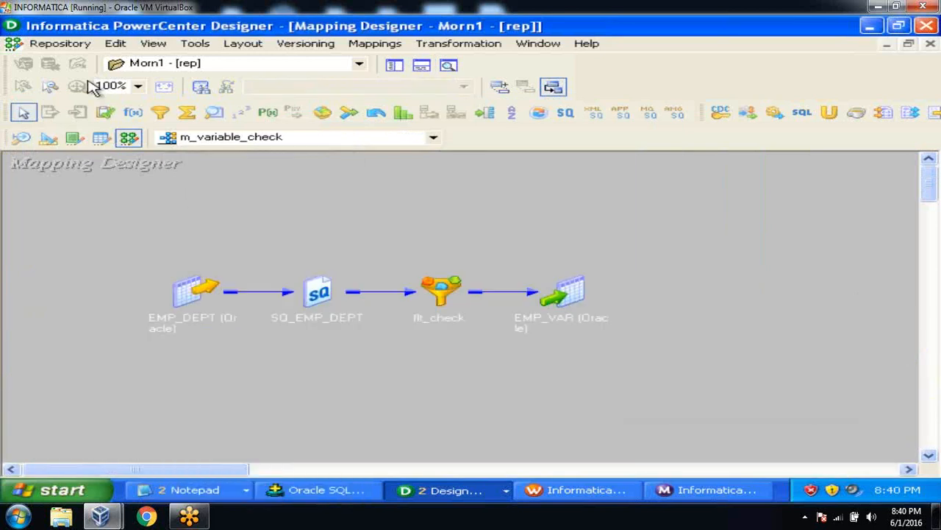
Step: Save the m_variable_check mapping to the repository
{"action": "left_click", "coordinate": [54, 45]}
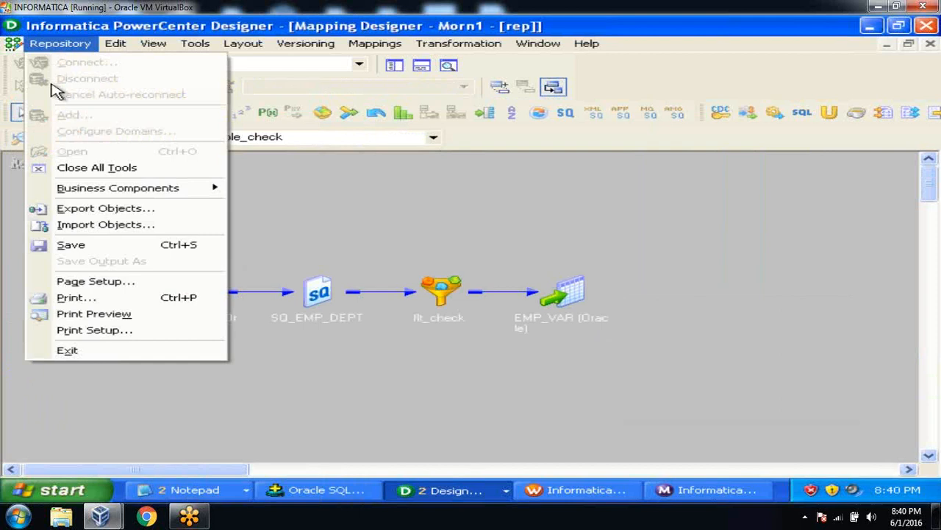
{"action": "left_click", "coordinate": [72, 248]}
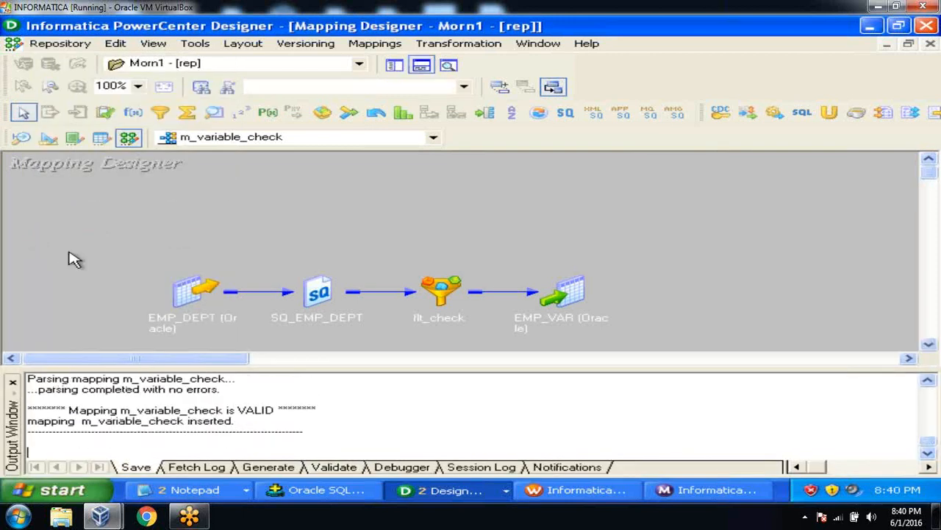
{"action": "left_click", "coordinate": [12, 383]}
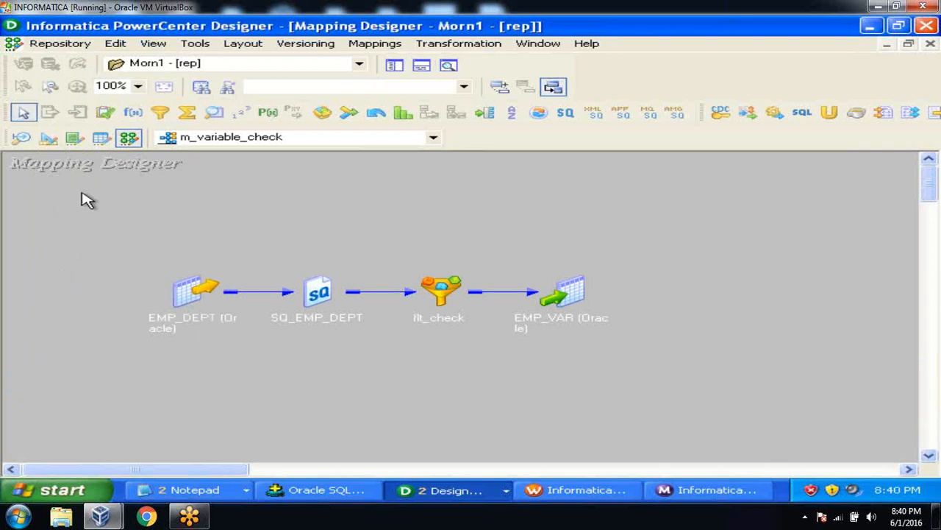
{"action": "left_click", "coordinate": [200, 44]}
Step: Launch Workflow Manager and clear the Task Developer workspace
{"action": "left_click", "coordinate": [230, 185]}
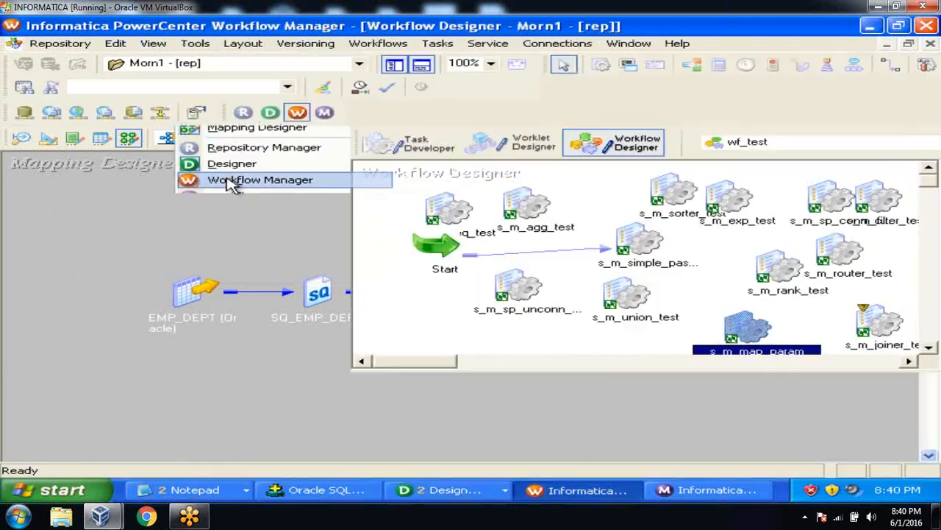
{"action": "left_click", "coordinate": [429, 146]}
{"action": "right_click", "coordinate": [565, 189]}
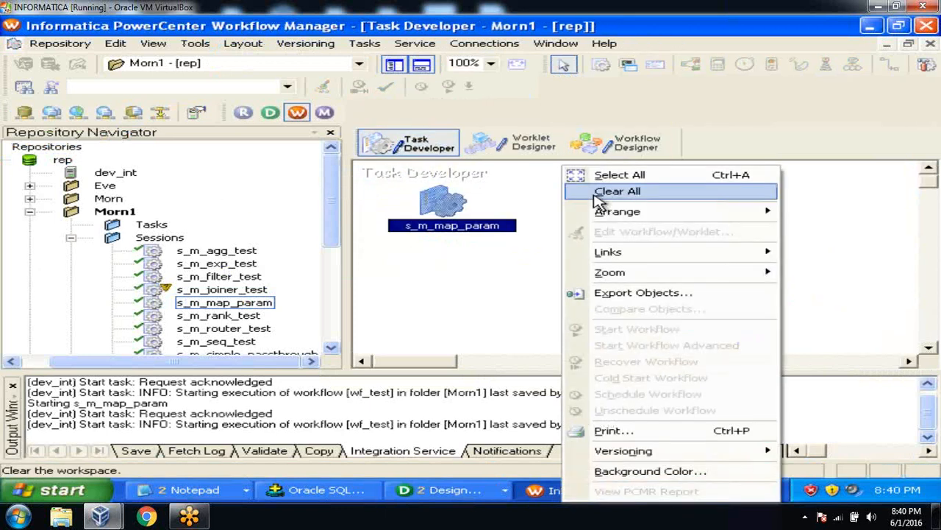
{"action": "left_click", "coordinate": [597, 193]}
Step: Create session task s_m_var_check based on the m_variable_check mapping
{"action": "left_click", "coordinate": [366, 44]}
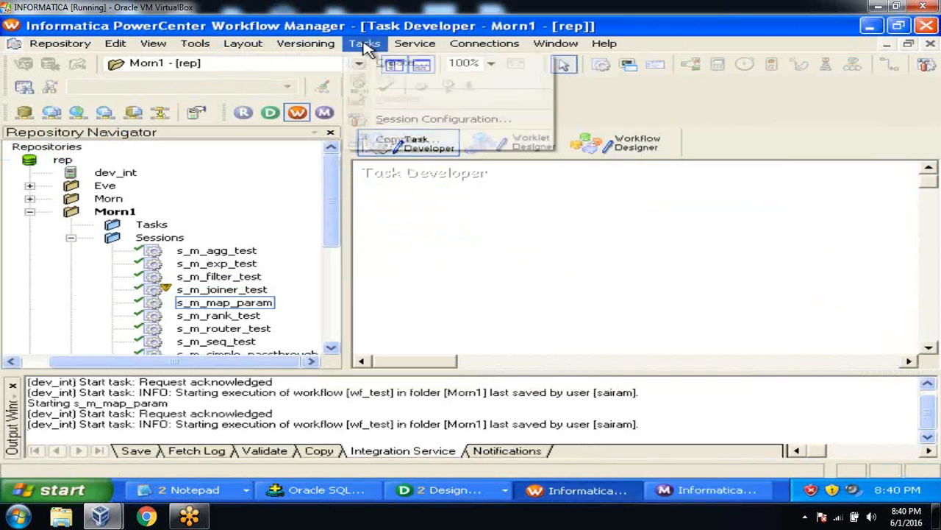
{"action": "left_click", "coordinate": [375, 64]}
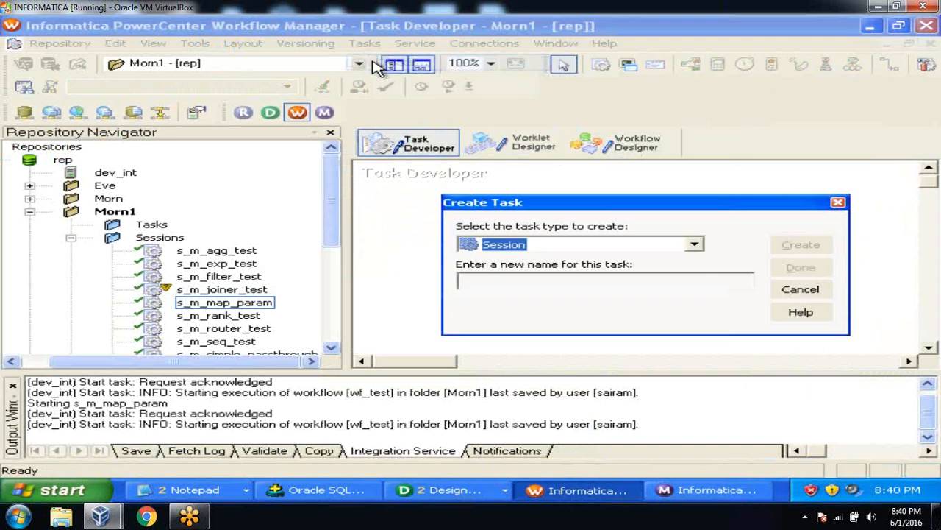
{"action": "left_click", "coordinate": [489, 281]}
{"action": "type", "text": "s_"}
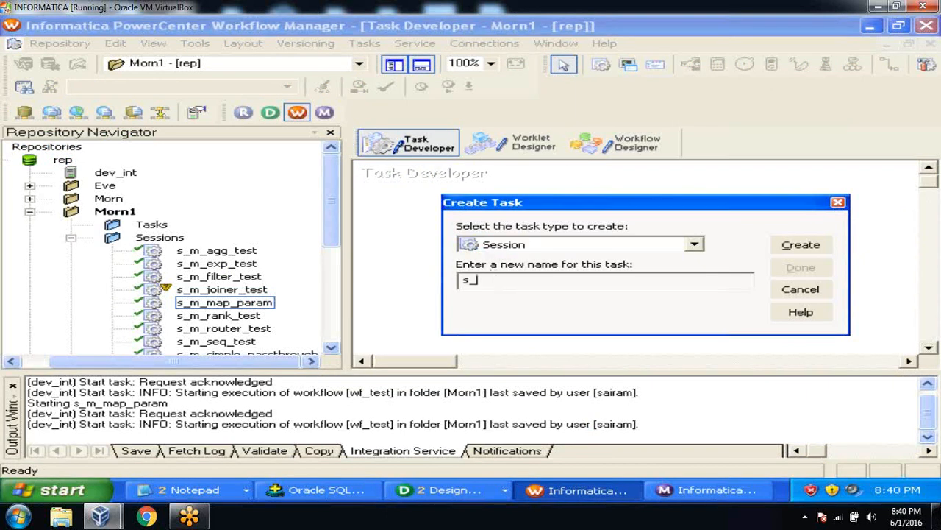
{"action": "type", "text": "mm_var_check"}
{"action": "left_click", "coordinate": [801, 245]}
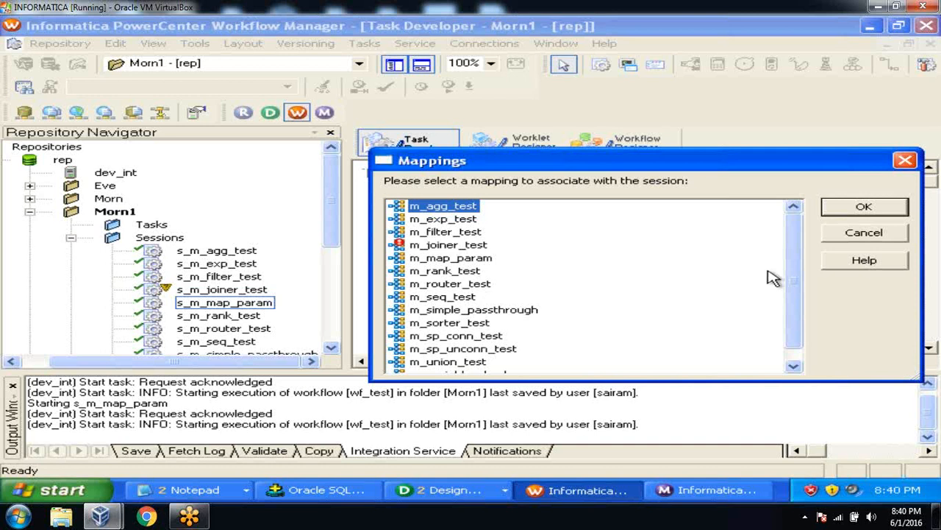
{"action": "scroll", "coordinate": [793, 272], "scroll_direction": "down", "scroll_amount": 1}
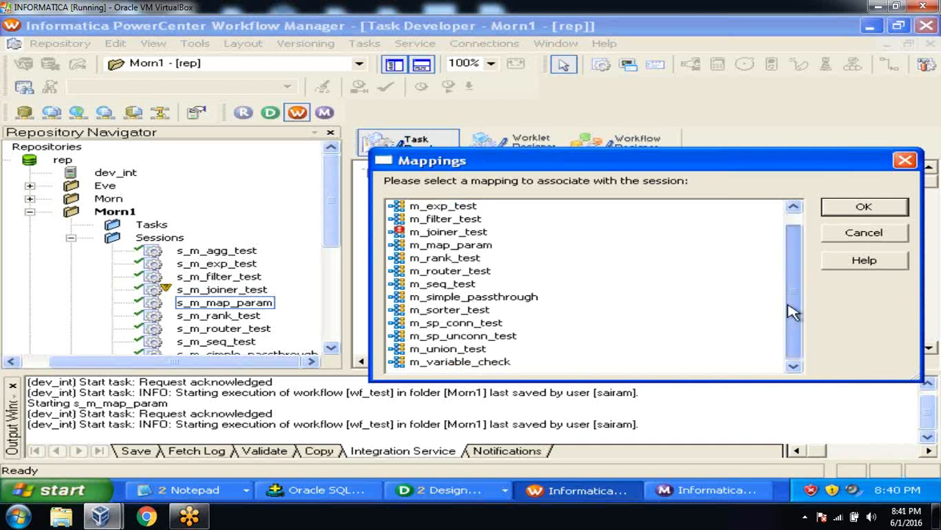
{"action": "left_click", "coordinate": [505, 365]}
{"action": "left_click", "coordinate": [867, 207]}
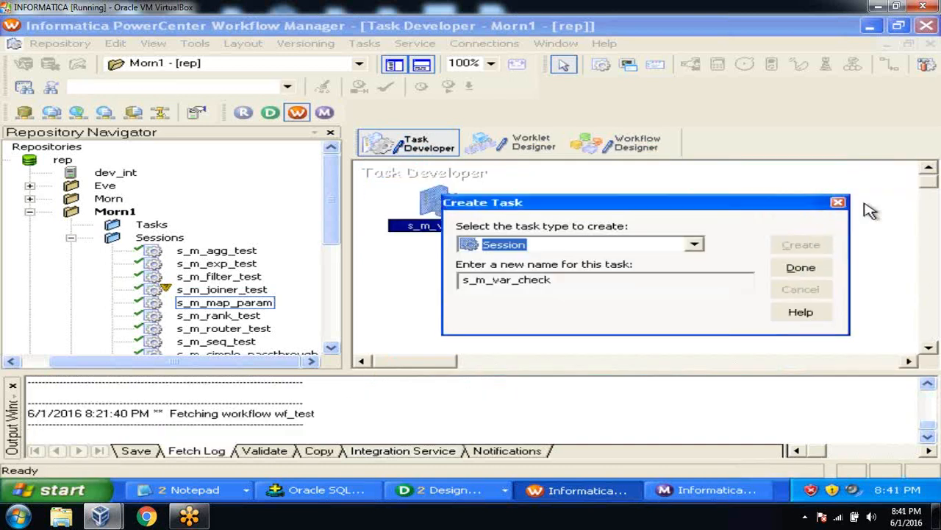
{"action": "left_click", "coordinate": [817, 268]}
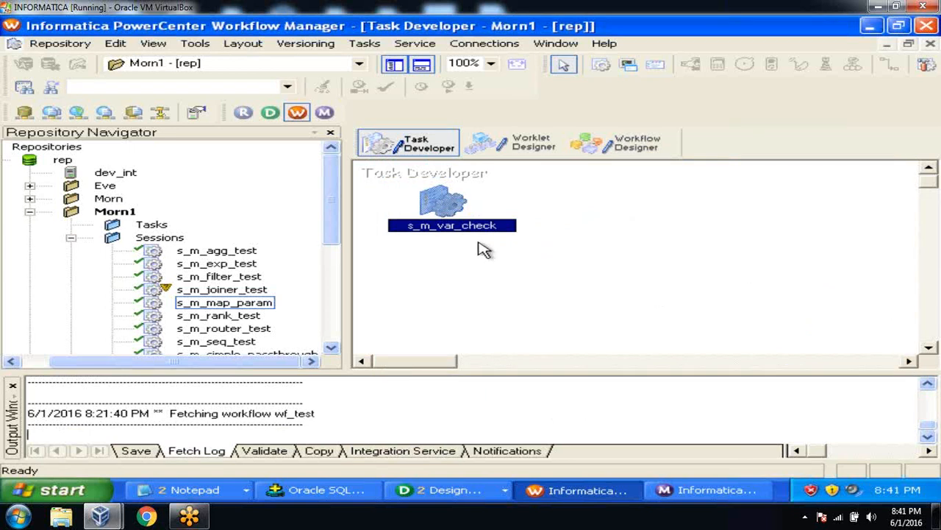
{"action": "double_click", "coordinate": [446, 210]}
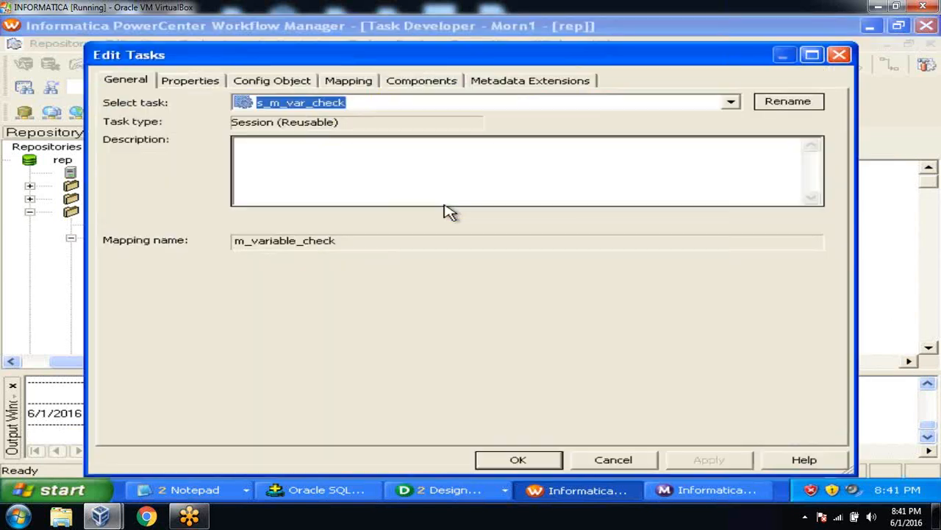
{"action": "left_click", "coordinate": [341, 81]}
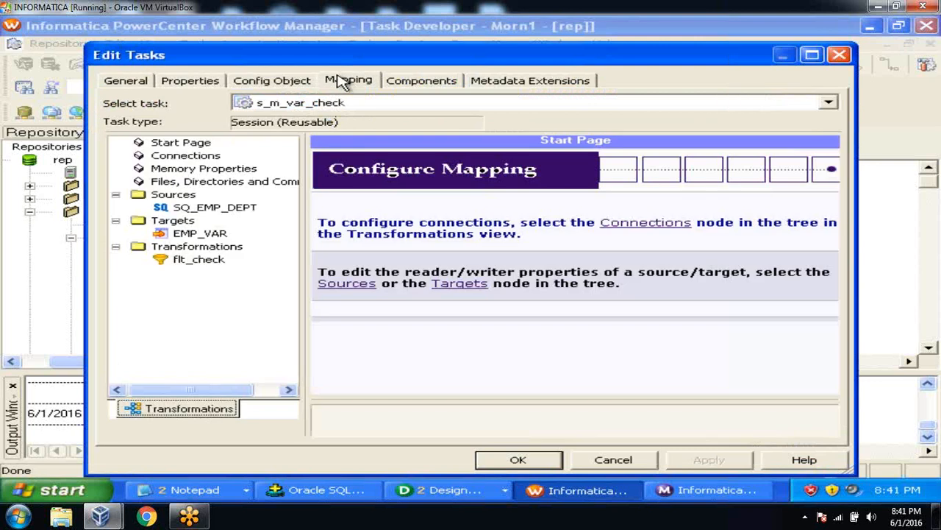
{"action": "left_click", "coordinate": [216, 208]}
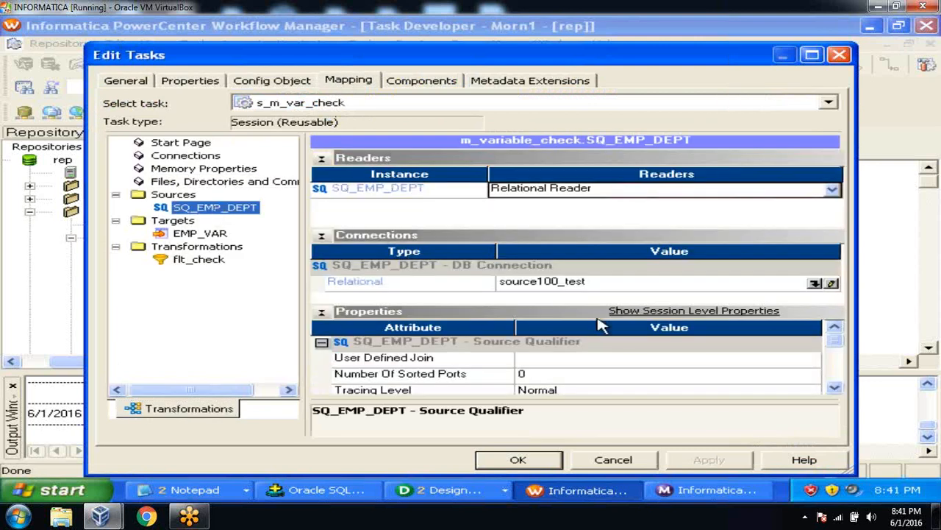
{"action": "left_click", "coordinate": [815, 283]}
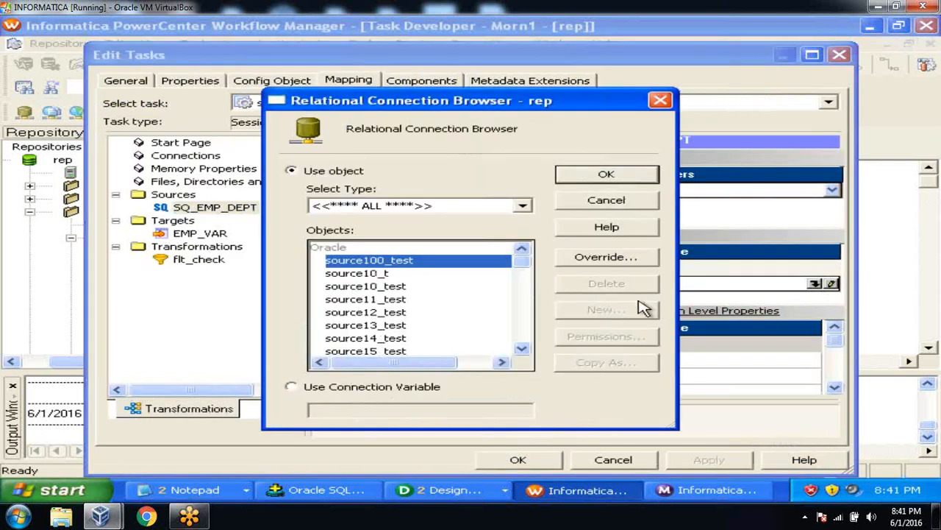
{"action": "left_click", "coordinate": [520, 349]}
{"action": "left_click", "coordinate": [520, 348]}
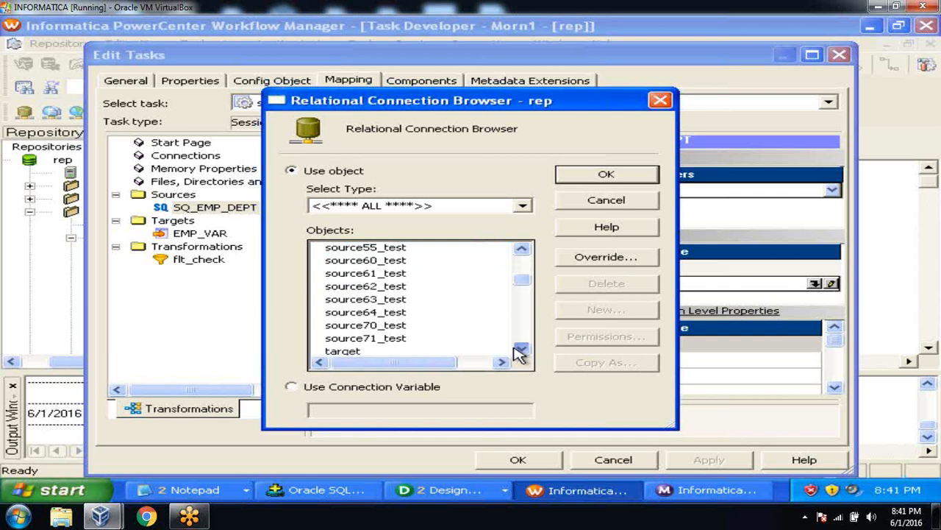
{"action": "left_click", "coordinate": [390, 286]}
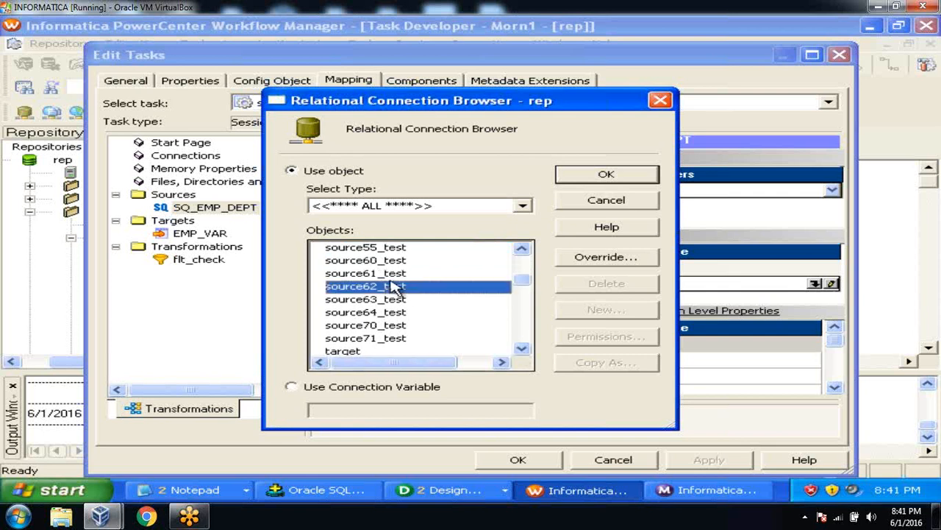
{"action": "left_click", "coordinate": [585, 176]}
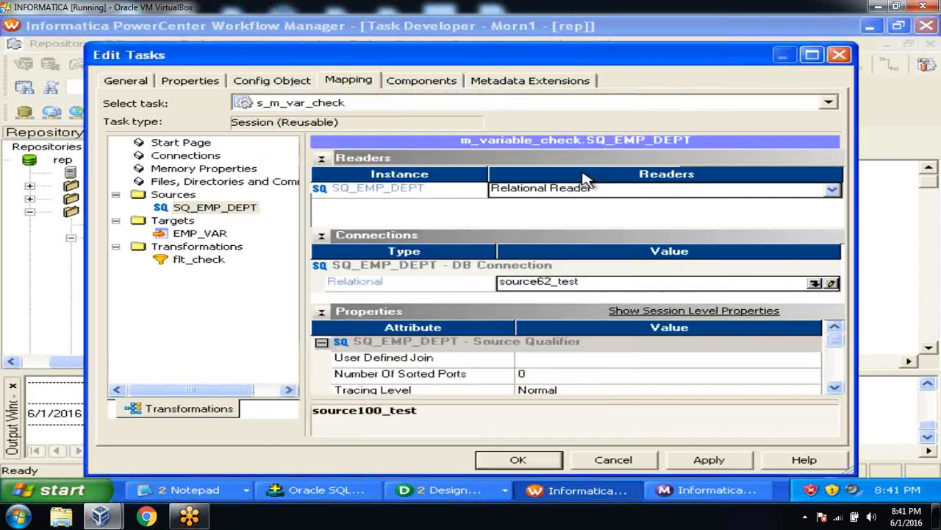
{"action": "left_click", "coordinate": [196, 234]}
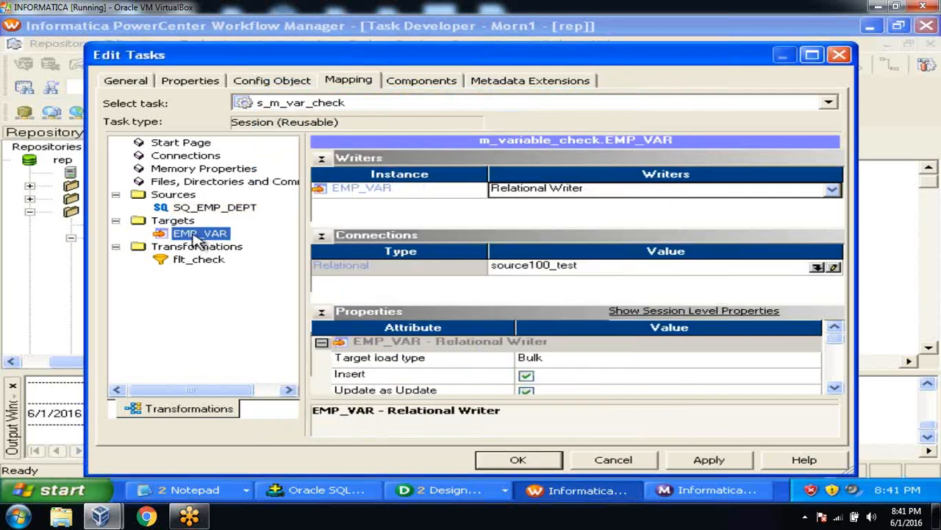
{"action": "left_click", "coordinate": [817, 267]}
{"action": "left_click", "coordinate": [521, 349]}
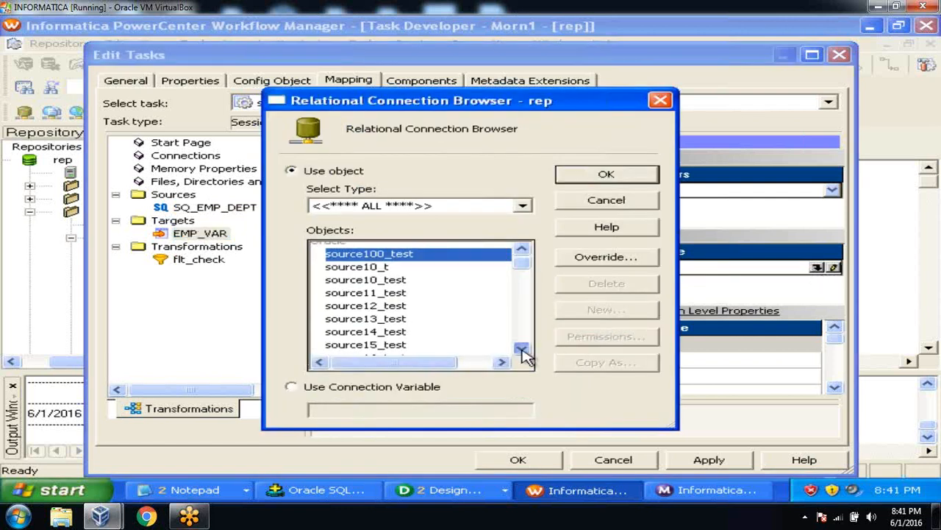
{"action": "left_click", "coordinate": [522, 349]}
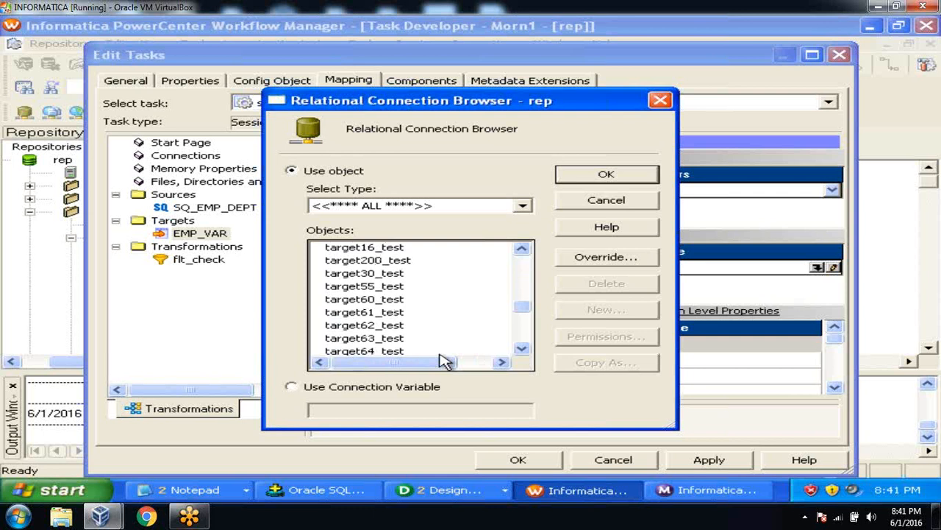
{"action": "left_click", "coordinate": [397, 325]}
{"action": "left_click", "coordinate": [605, 175]}
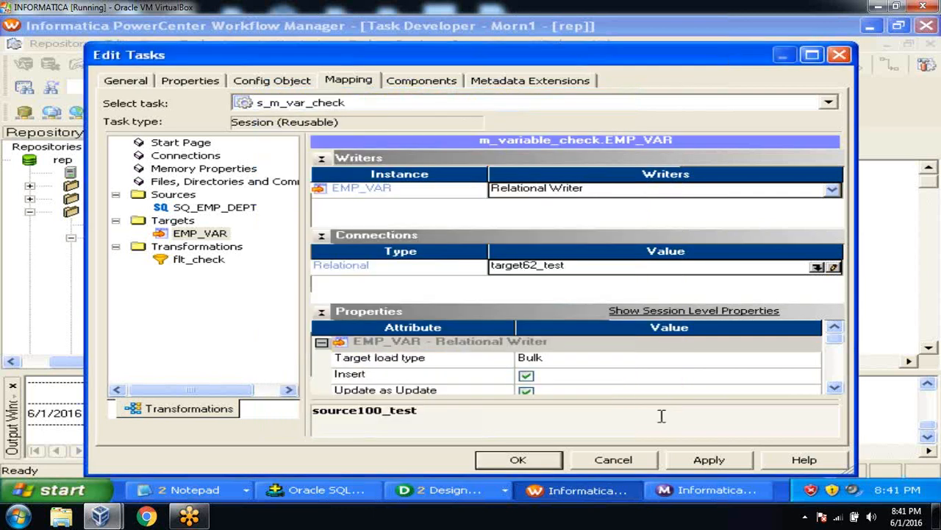
{"action": "left_click", "coordinate": [687, 463]}
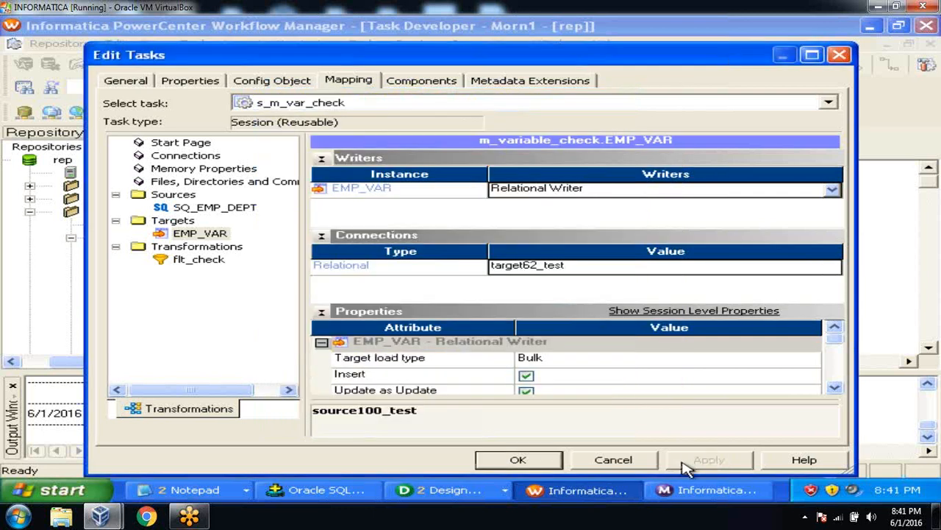
{"action": "left_click", "coordinate": [521, 459]}
{"action": "left_click", "coordinate": [63, 43]}
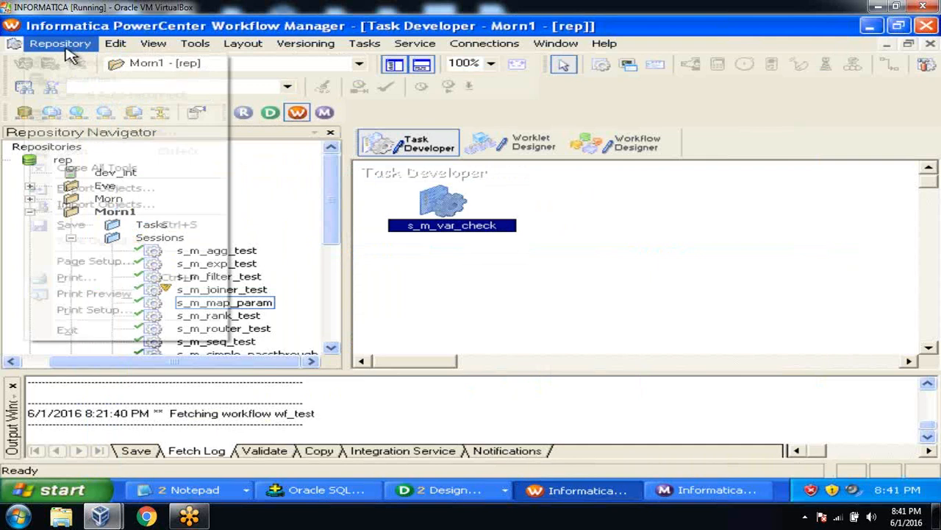
Step: Save the session, add s_m_var_check to the wf_test workflow, and save it
{"action": "left_click", "coordinate": [74, 225]}
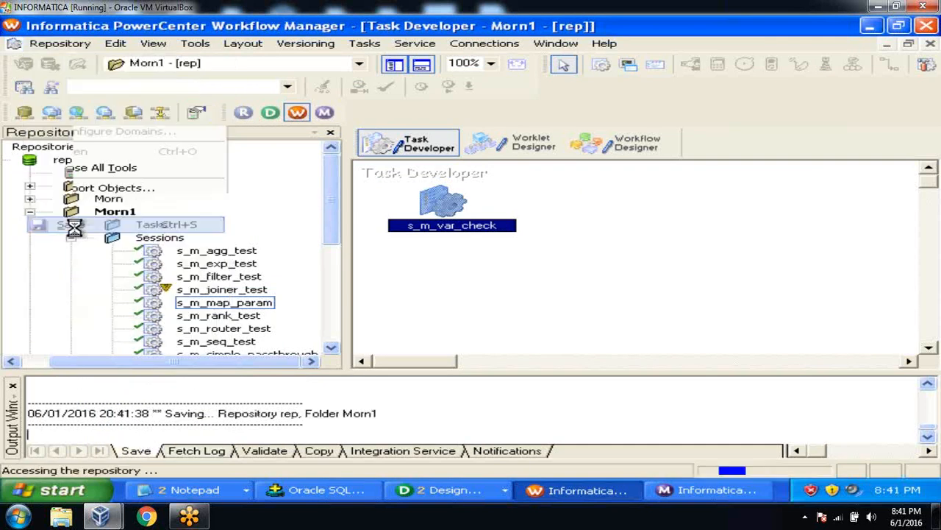
{"action": "left_click", "coordinate": [13, 386]}
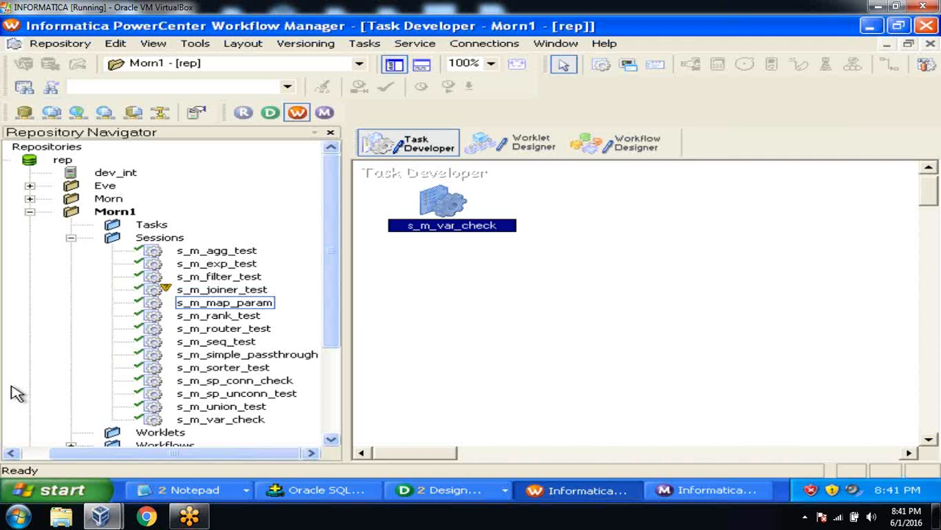
{"action": "left_click", "coordinate": [631, 147]}
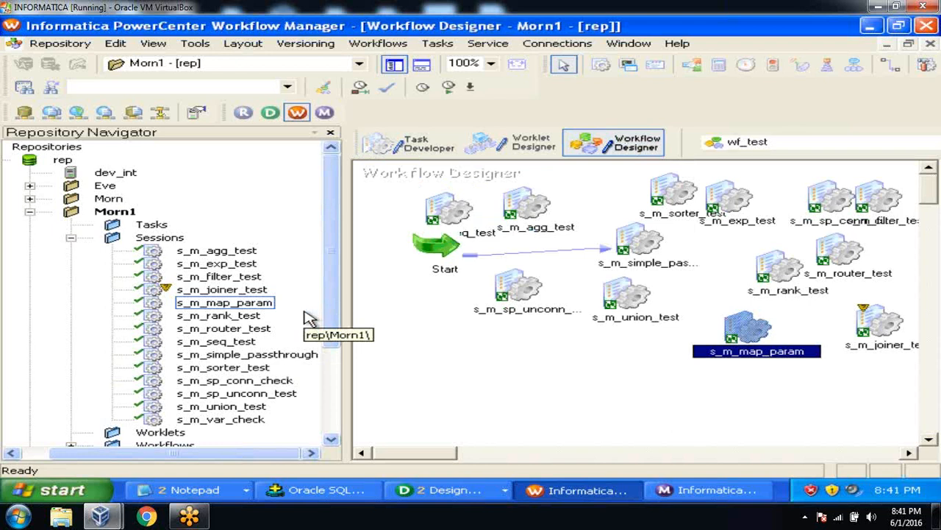
{"action": "left_click_drag", "start_coordinate": [234, 421], "coordinate": [432, 332]}
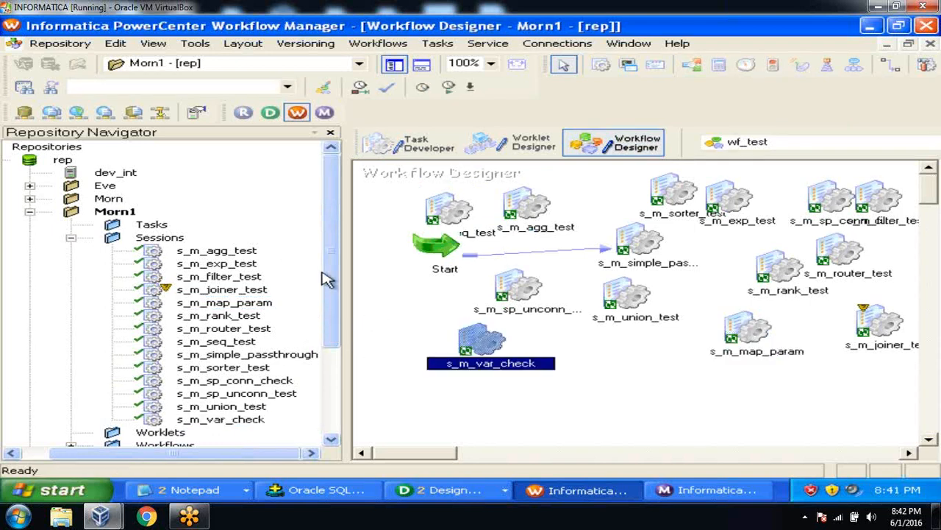
{"action": "left_click", "coordinate": [59, 46]}
{"action": "left_click", "coordinate": [87, 227]}
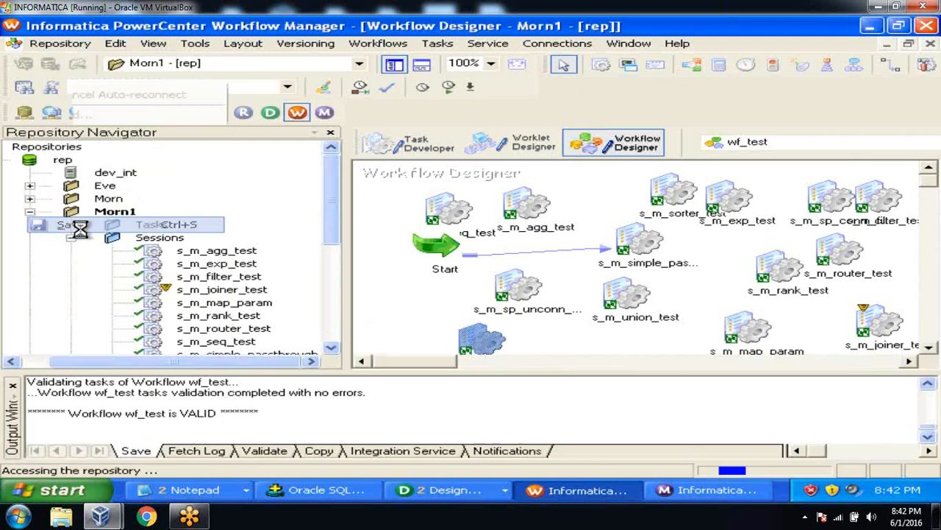
{"action": "left_click", "coordinate": [12, 385]}
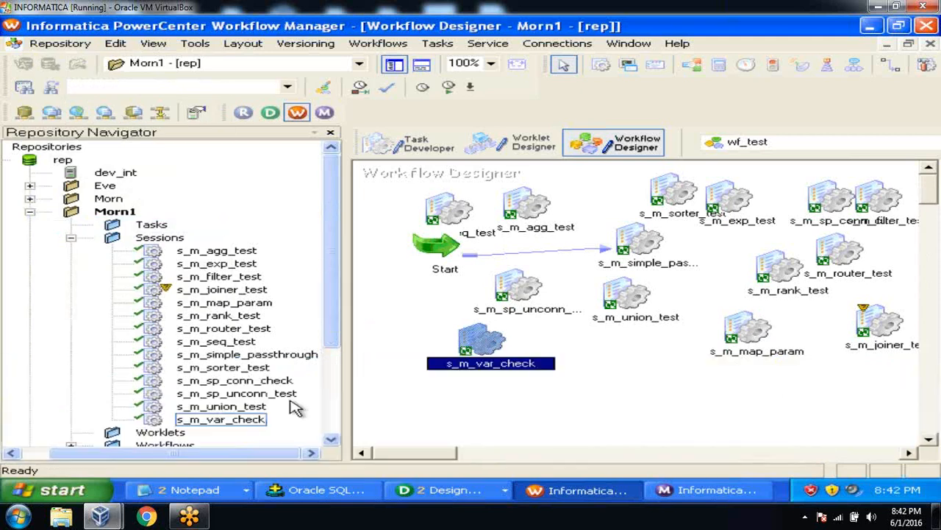
Step: Start the s_m_var_check task and watch it in Workflow Monitor
{"action": "right_click", "coordinate": [479, 343]}
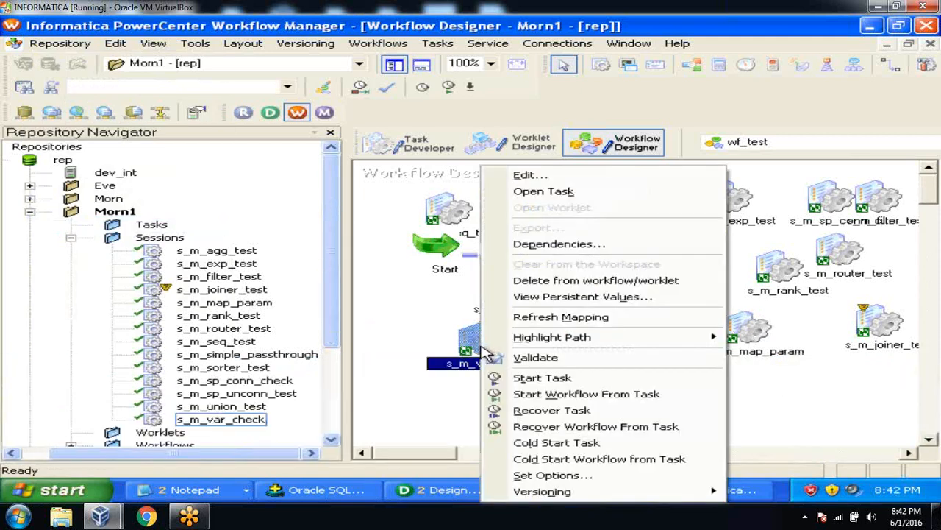
{"action": "left_click", "coordinate": [544, 378]}
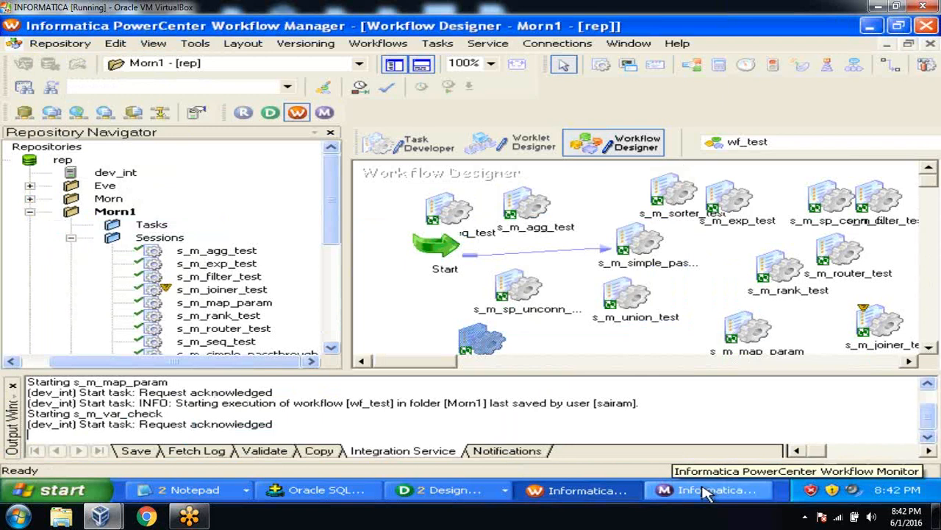
{"action": "left_click", "coordinate": [706, 492]}
Step: Check s_m_var_check run statistics: 5 source rows read, 2 loaded into EMP_VAR
{"action": "left_click", "coordinate": [282, 150]}
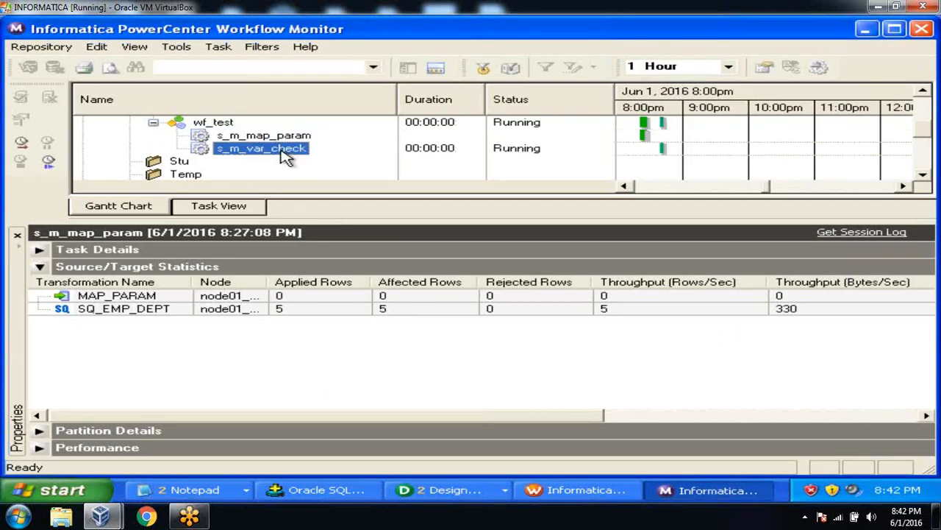
{"action": "right_click", "coordinate": [287, 158]}
{"action": "left_click", "coordinate": [317, 352]}
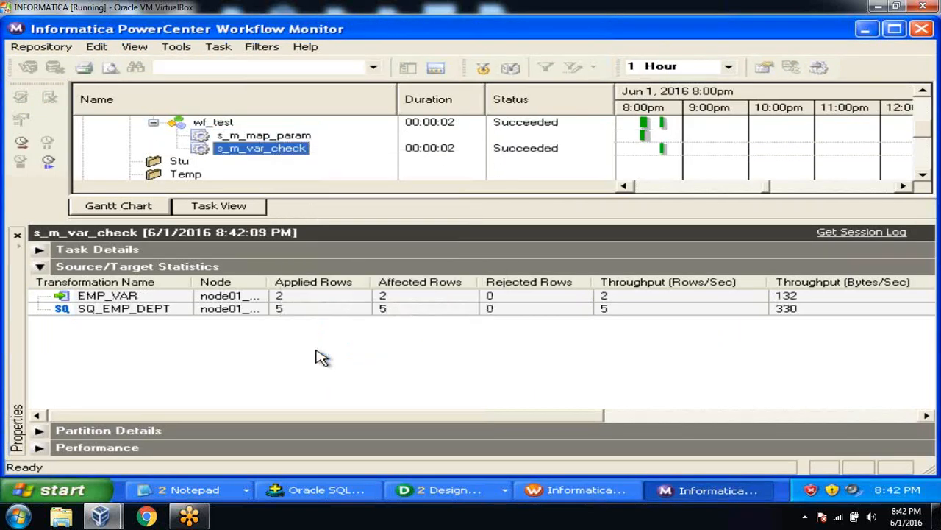
{"action": "left_click", "coordinate": [307, 312]}
{"action": "key", "text": "Up"}
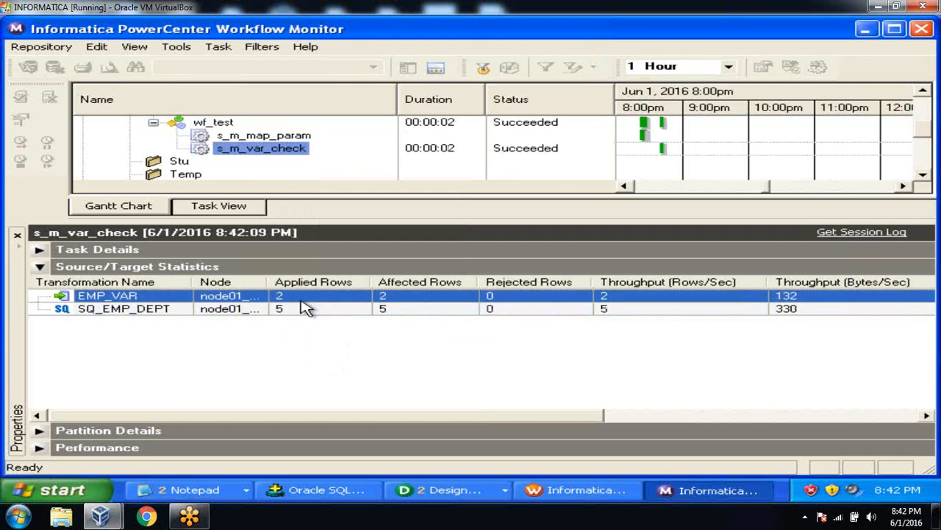
Step: Open the session log and highlight the VAR_27027 $$DNO default-value message
{"action": "left_click", "coordinate": [836, 234]}
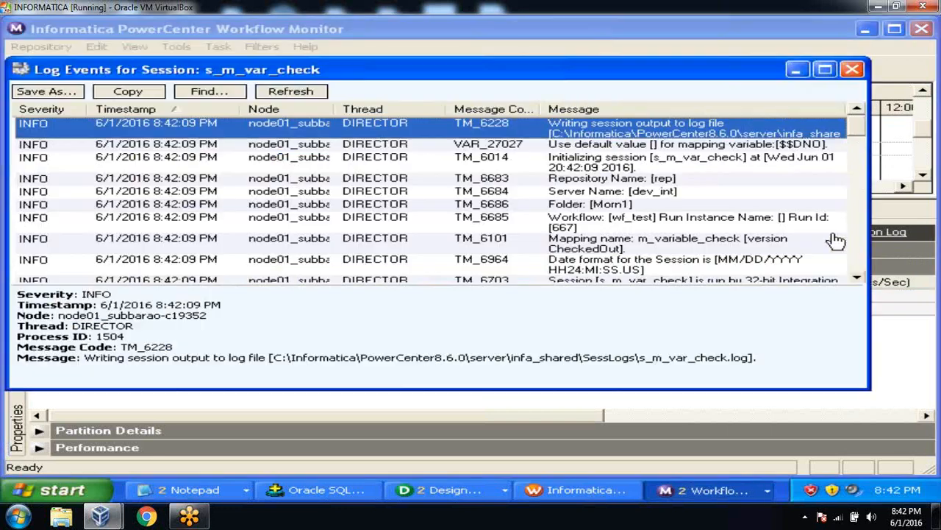
{"action": "left_click", "coordinate": [824, 69]}
{"action": "left_click", "coordinate": [675, 103]}
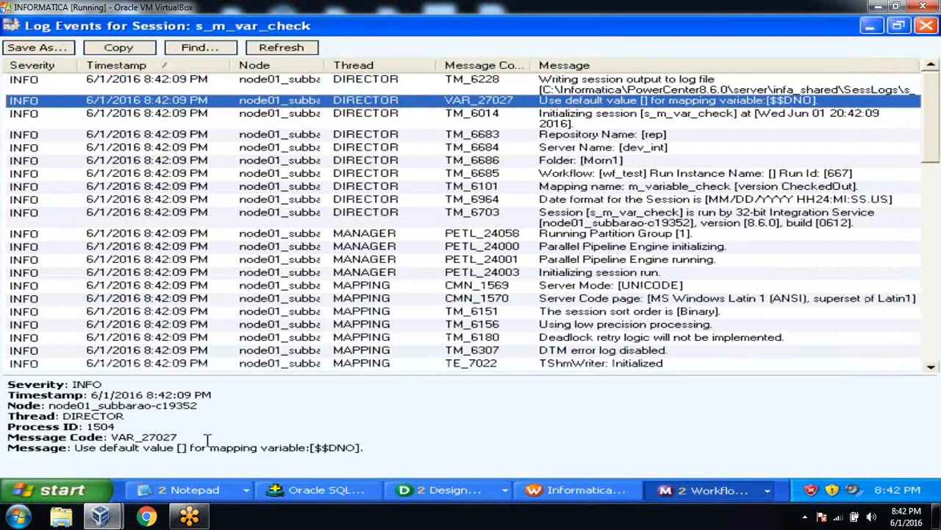
{"action": "left_click_drag", "start_coordinate": [183, 447], "coordinate": [366, 445]}
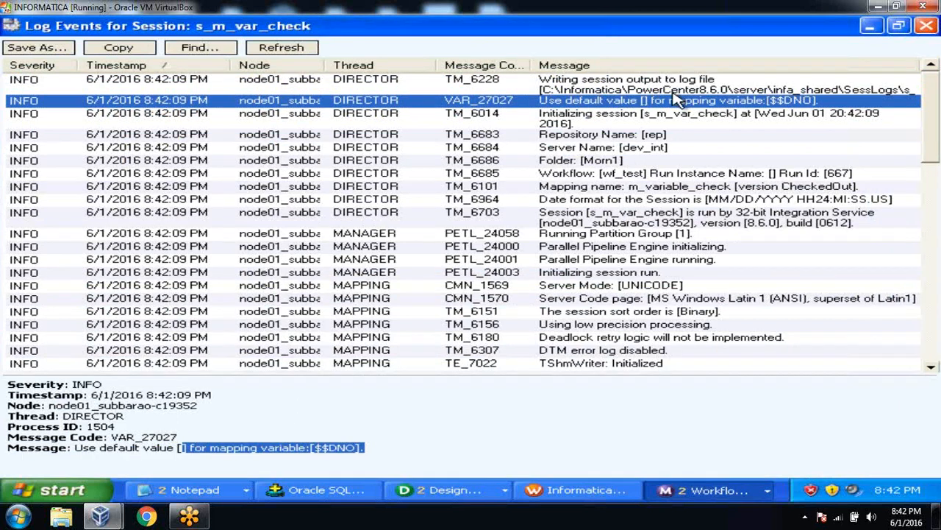
{"action": "left_click", "coordinate": [926, 26]}
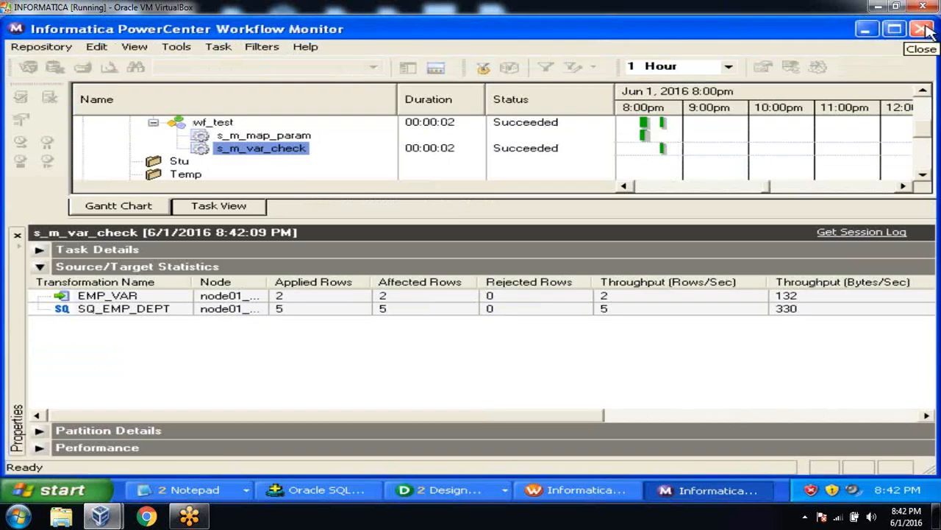
Step: Query emp_var in SQL*Plus with select *from emp_var; showing the two DNO 10 rows
{"action": "left_click", "coordinate": [328, 490]}
{"action": "type", "text": "select"}
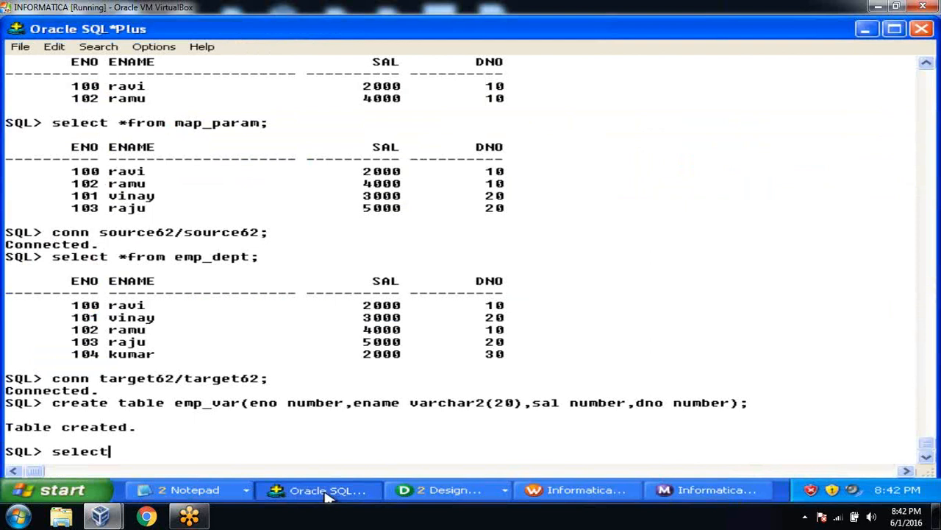
{"action": "type", "text": " *from emp"}
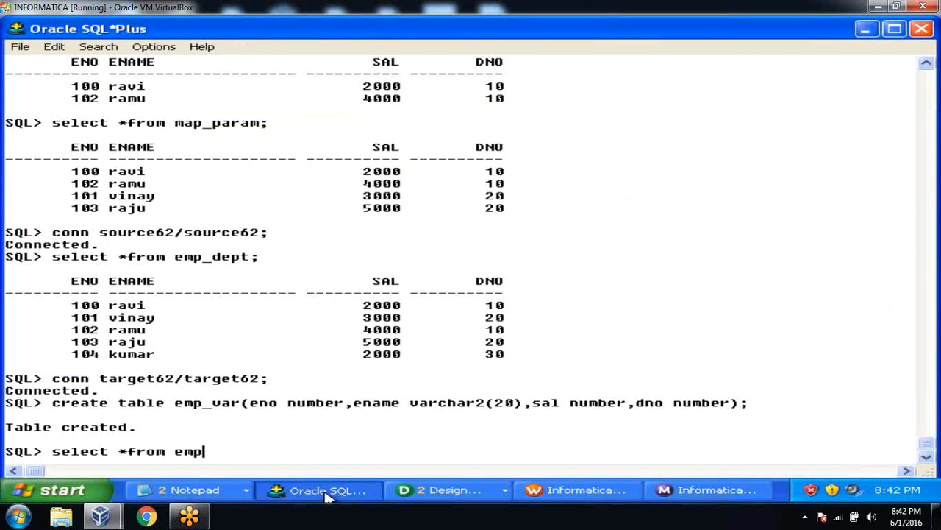
{"action": "type", "text": "_var;"}
{"action": "key", "text": "Return"}
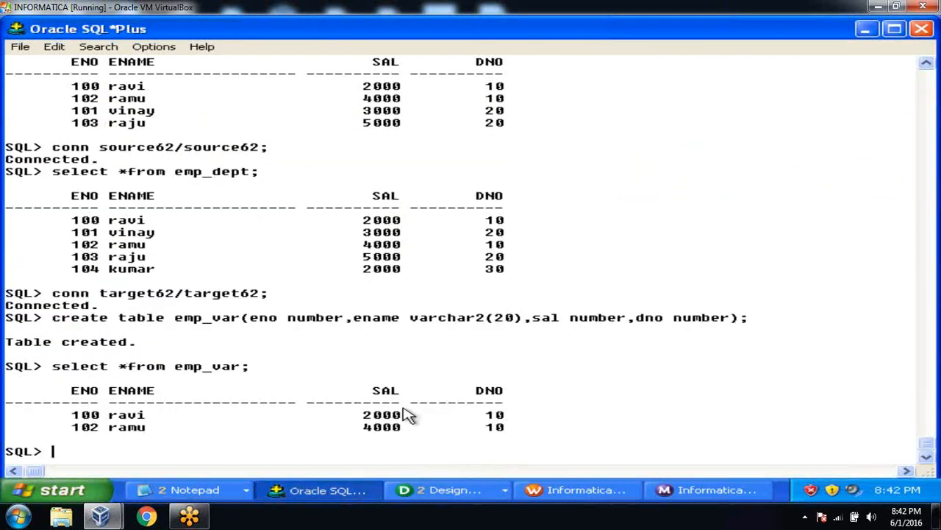
{"action": "left_click", "coordinate": [583, 491]}
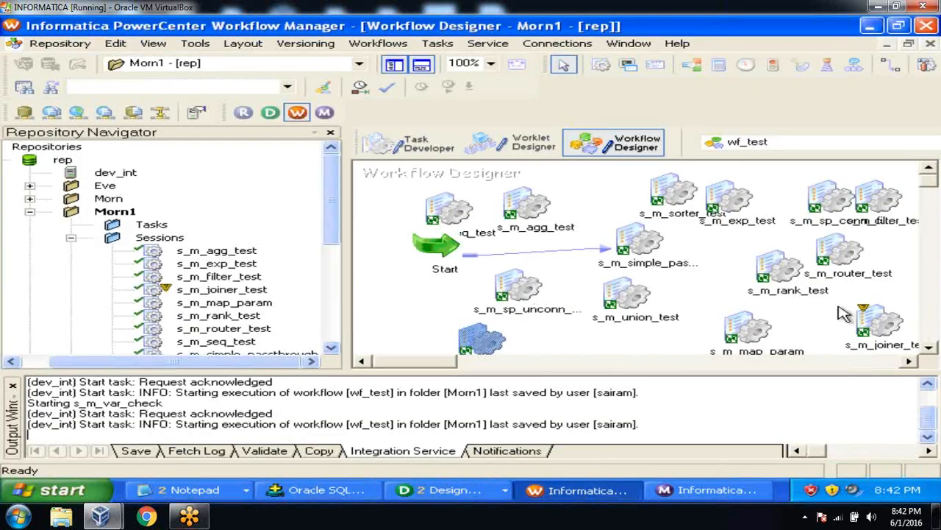
Step: View s_m_var_check's persistent values to confirm $$DNO is 10, then return to Workflow Monitor
{"action": "left_click", "coordinate": [930, 348]}
{"action": "left_click", "coordinate": [930, 347]}
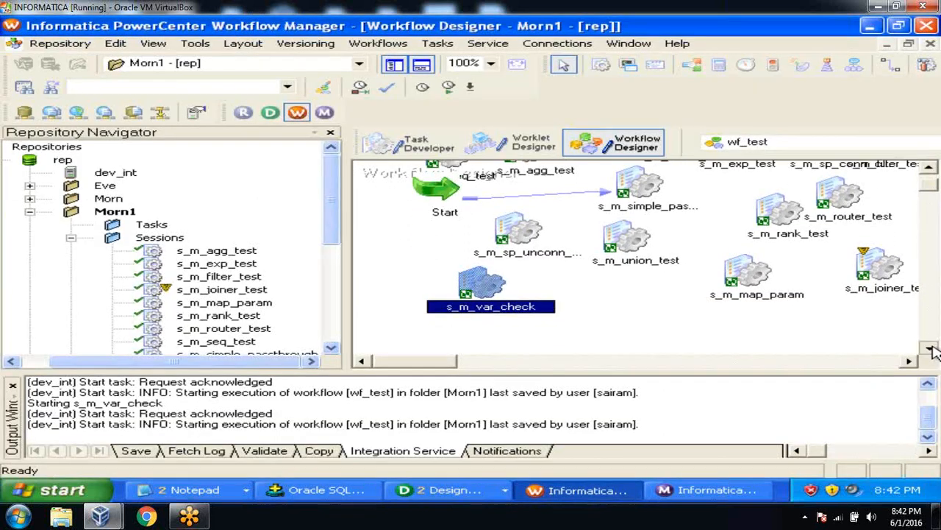
{"action": "left_click", "coordinate": [930, 349]}
{"action": "right_click", "coordinate": [485, 272]}
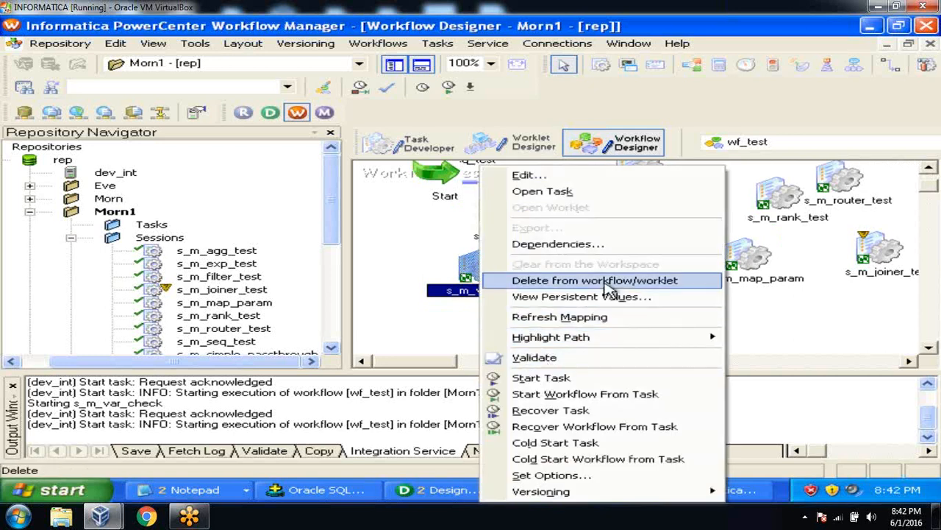
{"action": "left_click", "coordinate": [599, 296]}
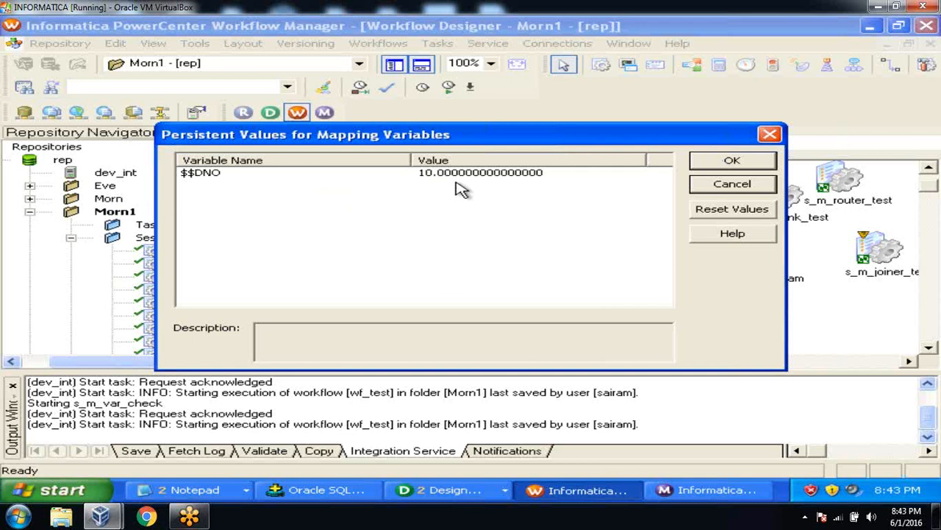
{"action": "left_click", "coordinate": [724, 163]}
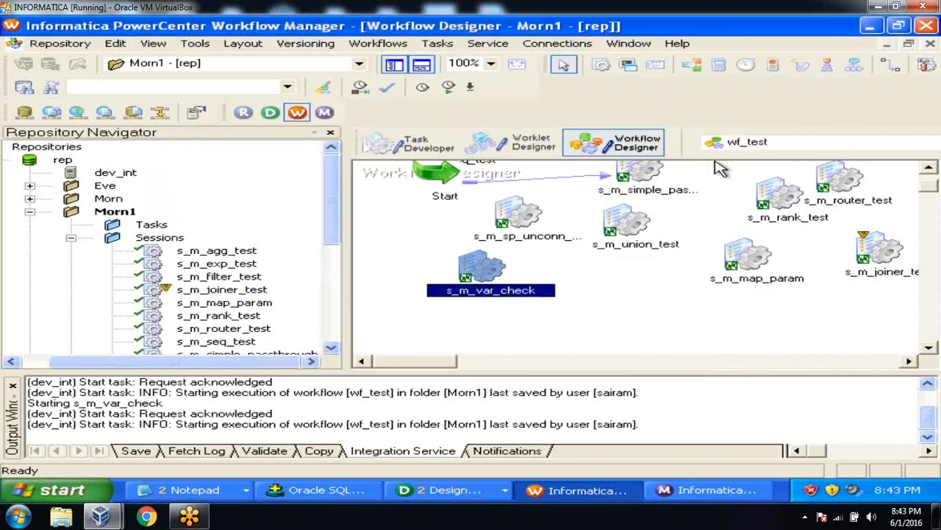
{"action": "left_click", "coordinate": [707, 493]}
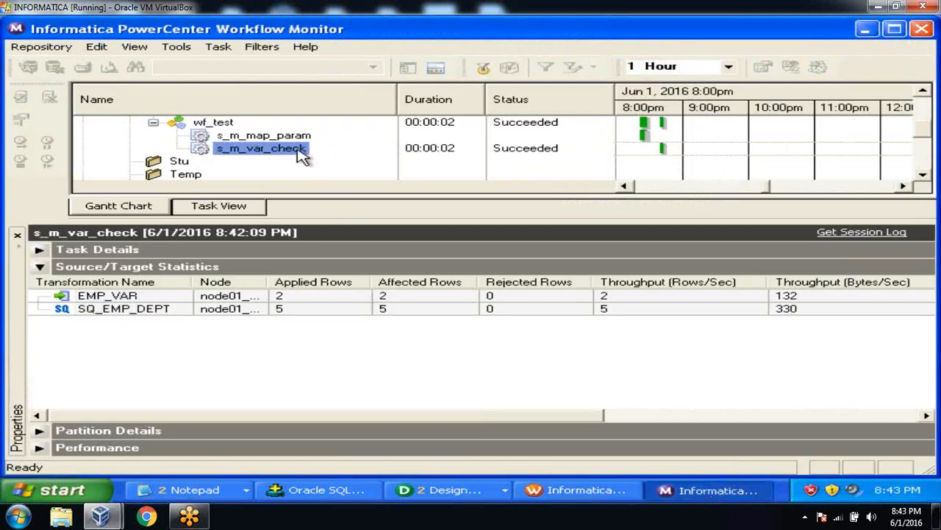
Step: Rerun s_m_var_check and highlight the log's VAR_27029 message showing persisted $$DNO value 10
{"action": "right_click", "coordinate": [302, 153]}
{"action": "left_click", "coordinate": [326, 178]}
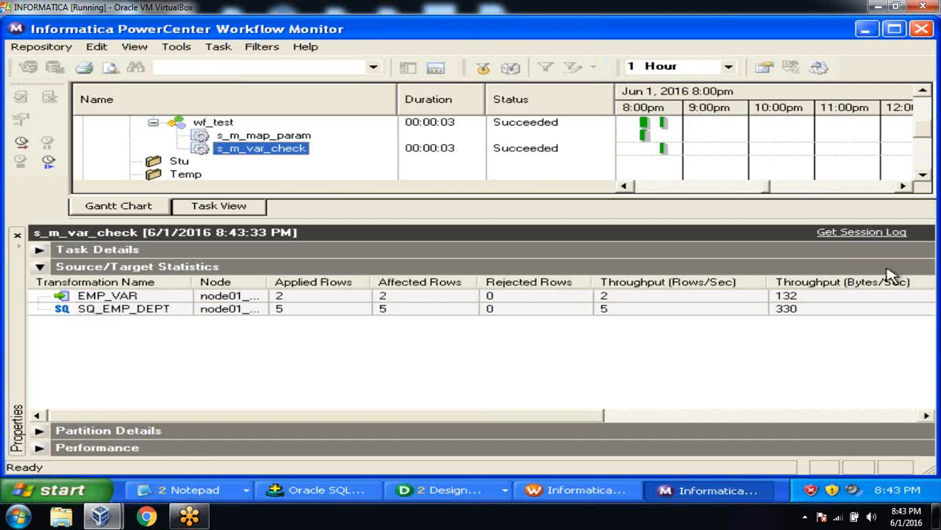
{"action": "left_click", "coordinate": [876, 234]}
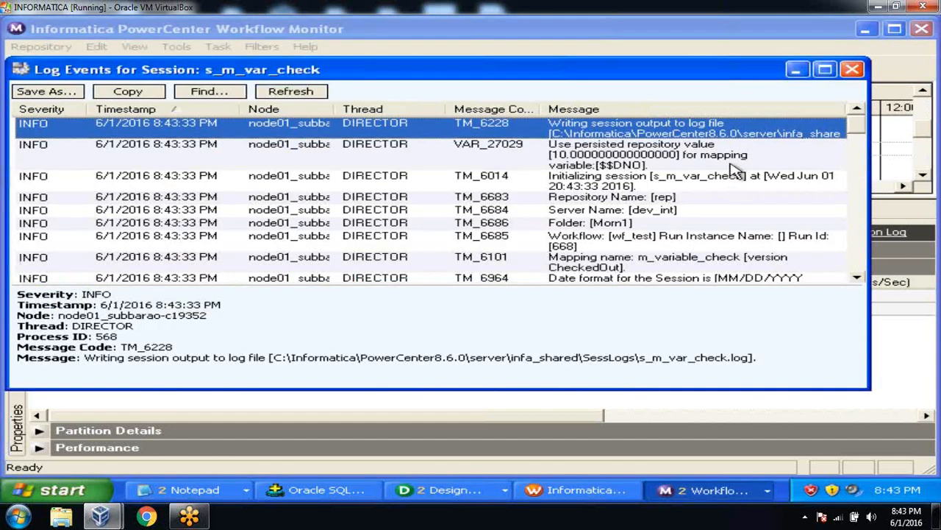
{"action": "left_click", "coordinate": [825, 71]}
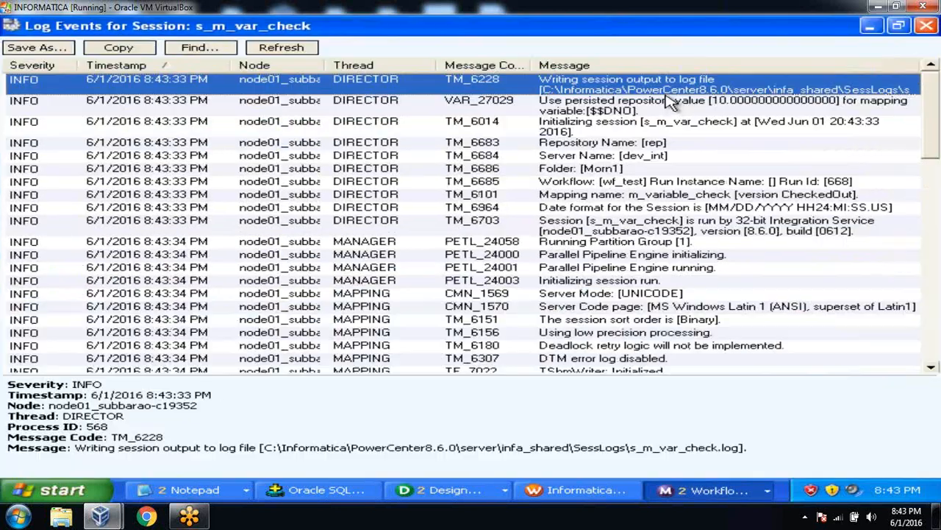
{"action": "left_click", "coordinate": [670, 102]}
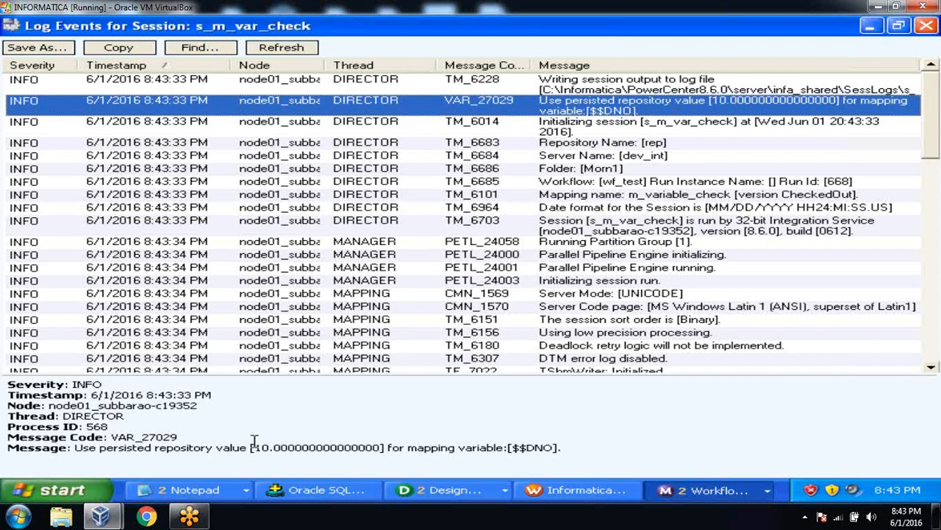
{"action": "left_click_drag", "start_coordinate": [255, 447], "coordinate": [8, 447]}
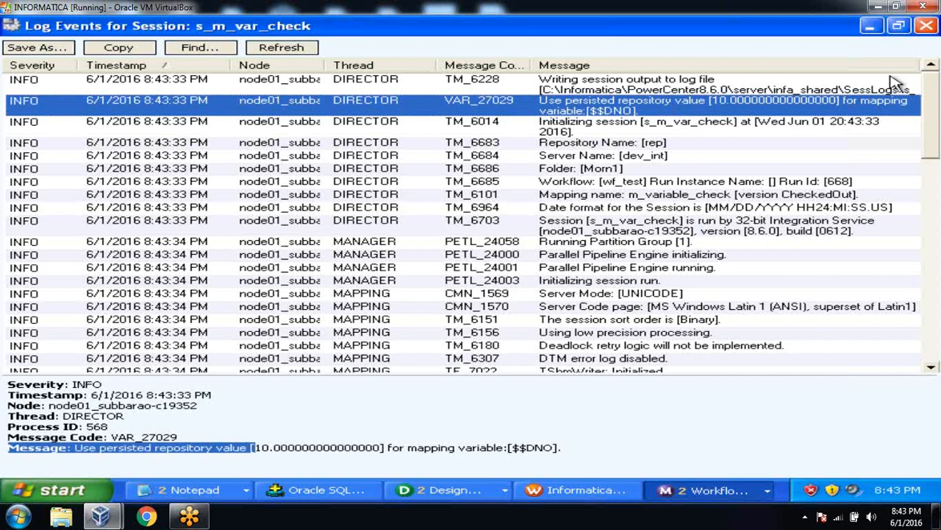
{"action": "left_click", "coordinate": [927, 28]}
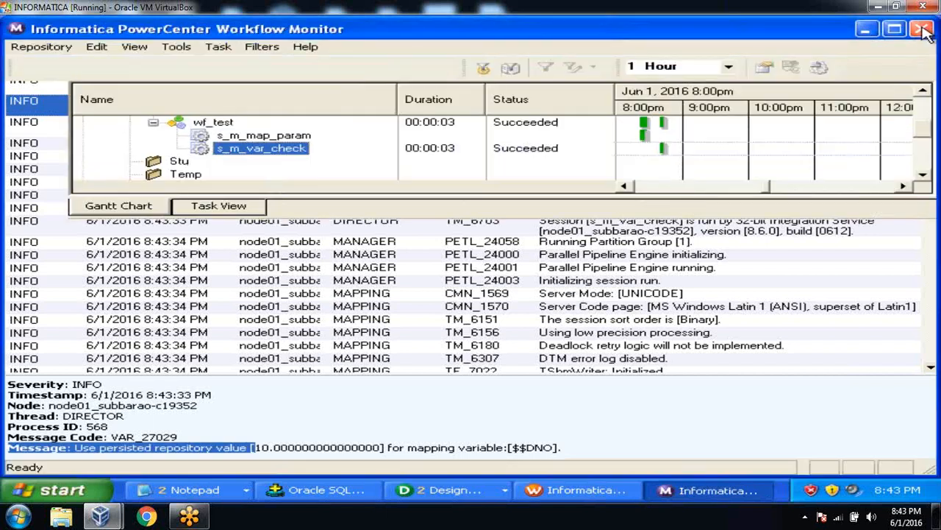
{"action": "left_click", "coordinate": [573, 497]}
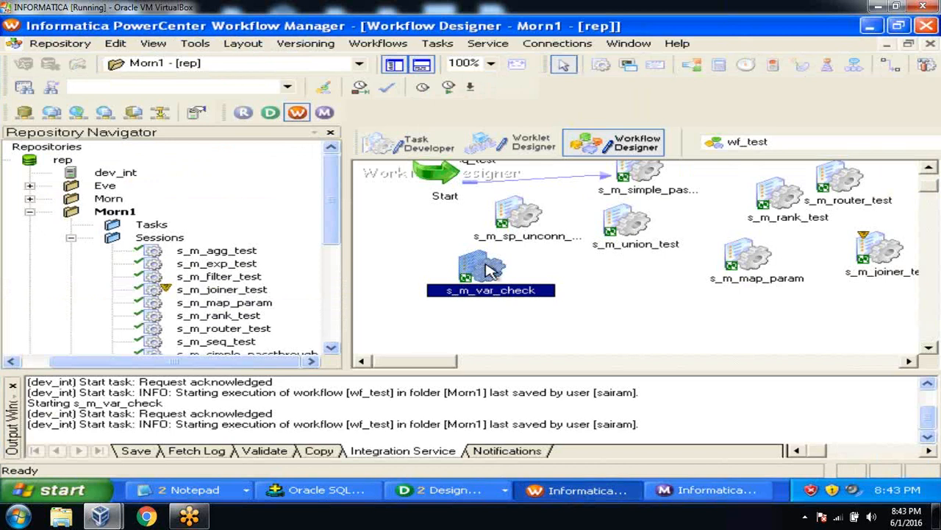
Step: View the persistent values for s_m_var_check, showing $$DNO at 20, then return to SQL*Plus
{"action": "right_click", "coordinate": [491, 270]}
{"action": "left_click", "coordinate": [565, 298]}
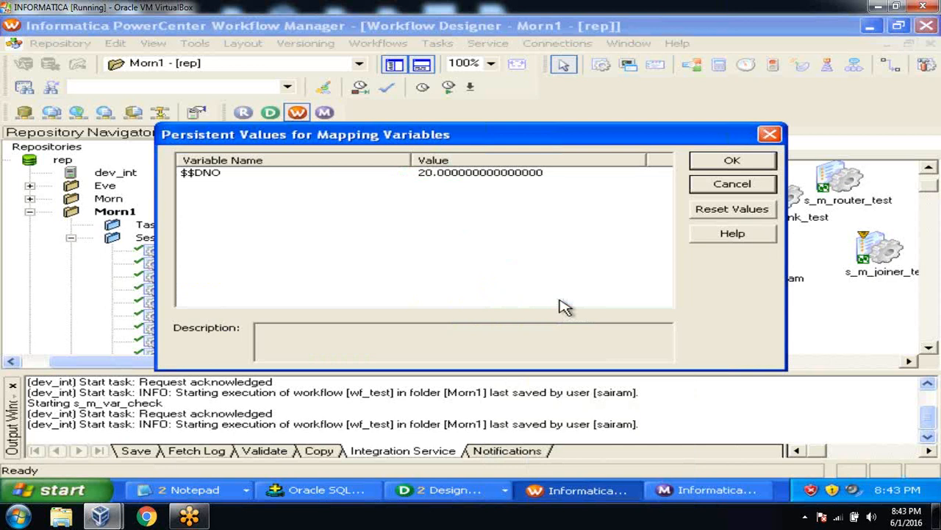
{"action": "left_click", "coordinate": [342, 490]}
Step: Run 'select *from emp_var;' to see four rows, including 101 and 103 with DNO 20
{"action": "type", "text": "sele"}
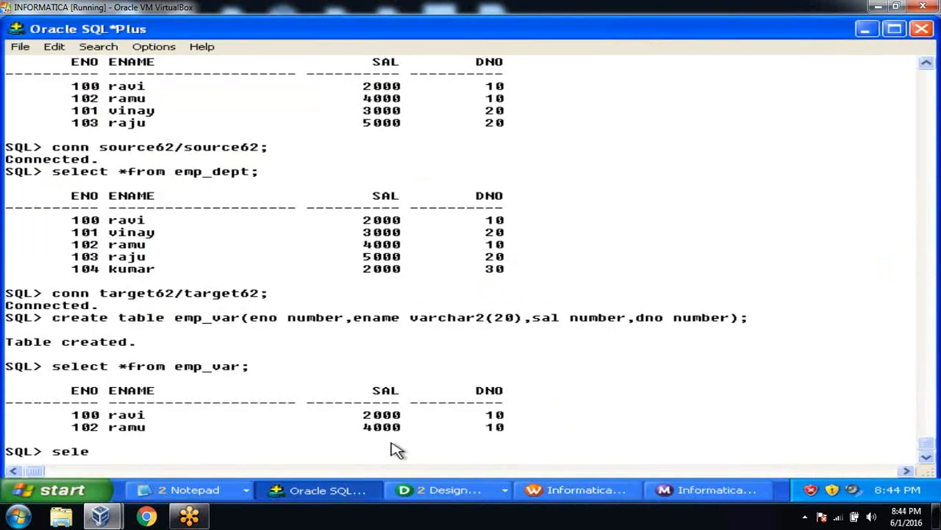
{"action": "type", "text": "ct *from emp_var;"}
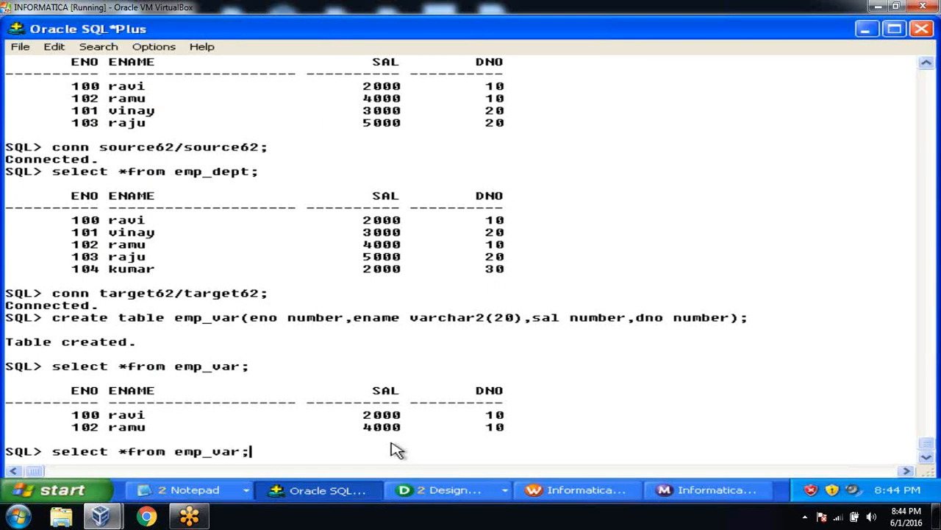
{"action": "key", "text": "Return"}
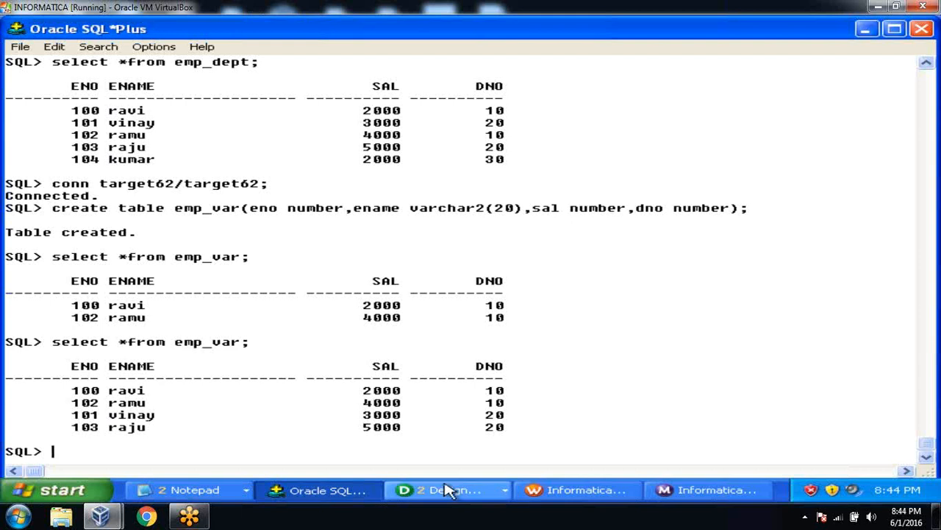
{"action": "left_click", "coordinate": [576, 492]}
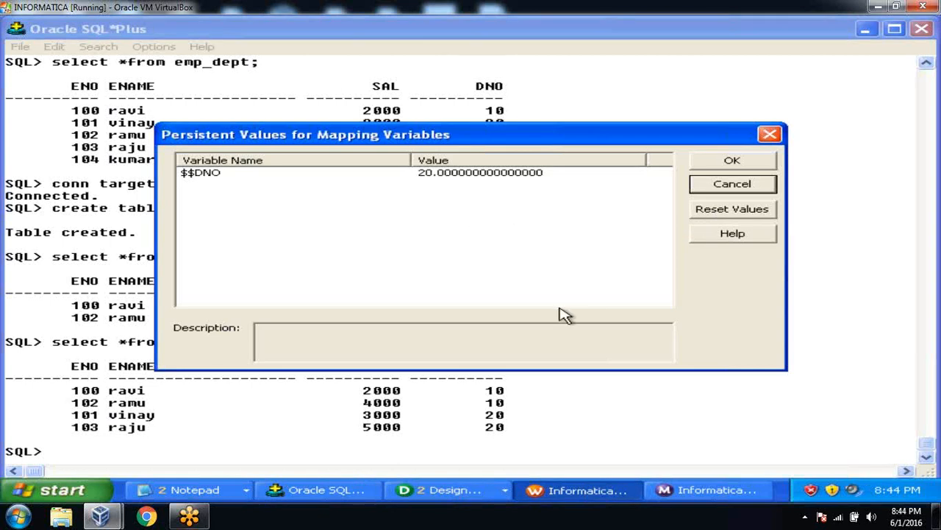
{"action": "left_click", "coordinate": [769, 135]}
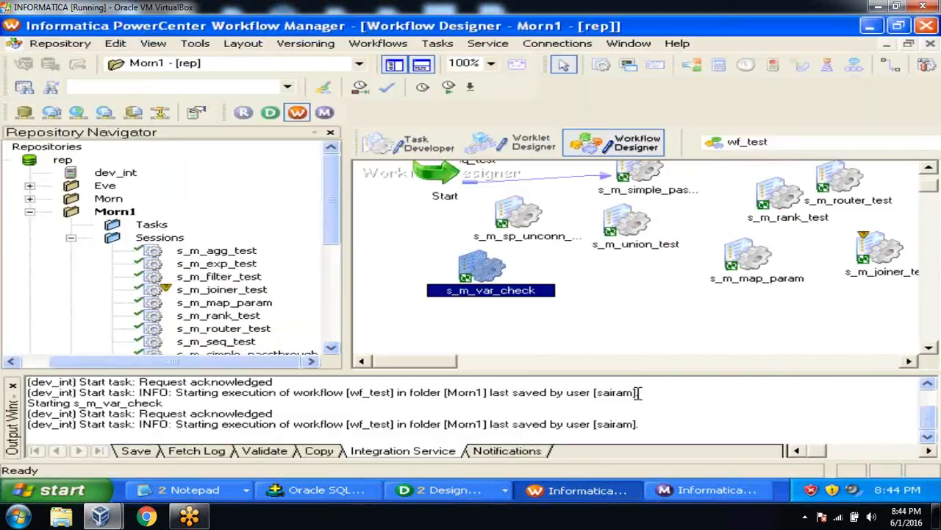
Step: Restart s_m_var_check in Workflow Monitor and check that EMP_VAR received 1 row
{"action": "left_click", "coordinate": [709, 490]}
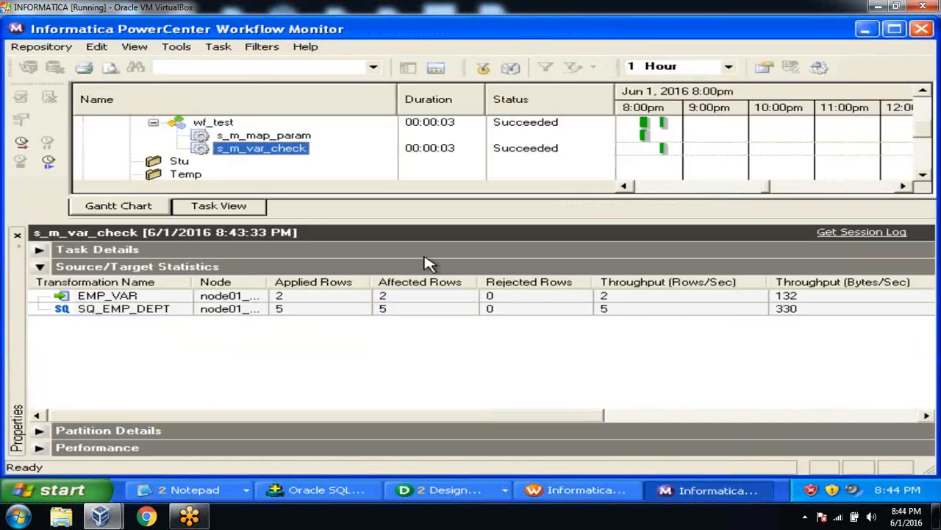
{"action": "right_click", "coordinate": [277, 150]}
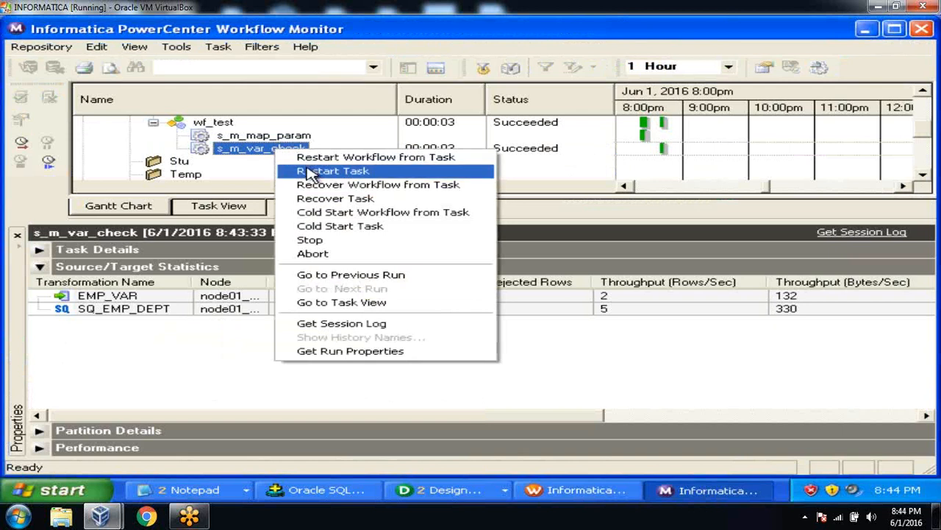
{"action": "left_click", "coordinate": [312, 172]}
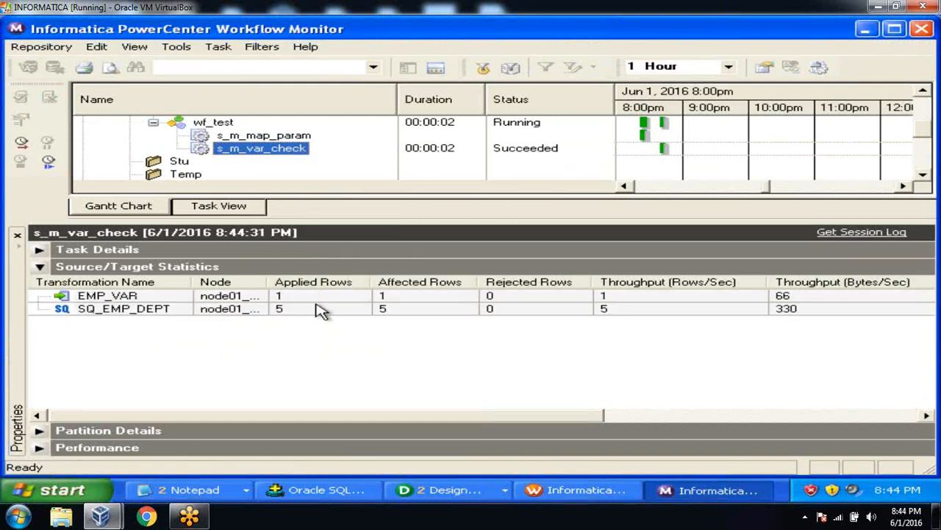
{"action": "left_click", "coordinate": [312, 309]}
{"action": "left_click", "coordinate": [306, 300]}
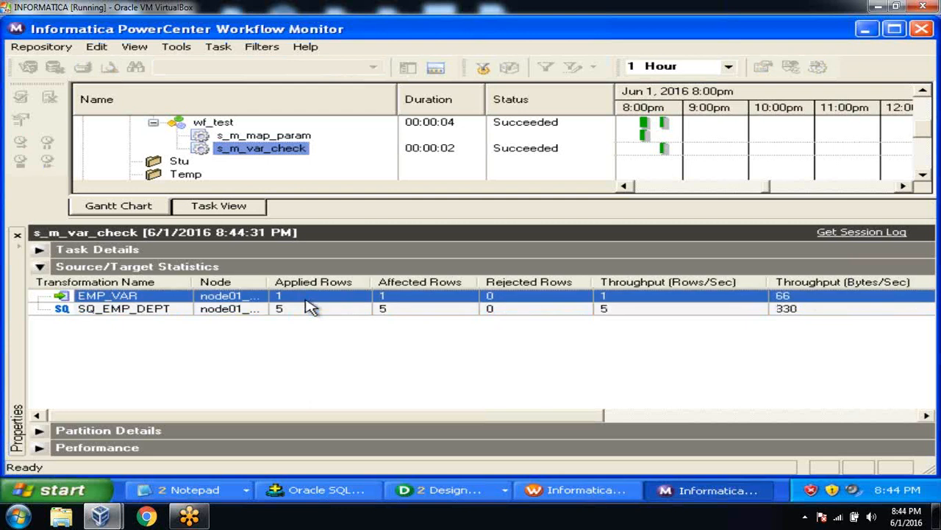
Step: Rerun 'select *from emp_var;' to confirm five rows, including employee 104 with DNO 30
{"action": "left_click", "coordinate": [325, 489]}
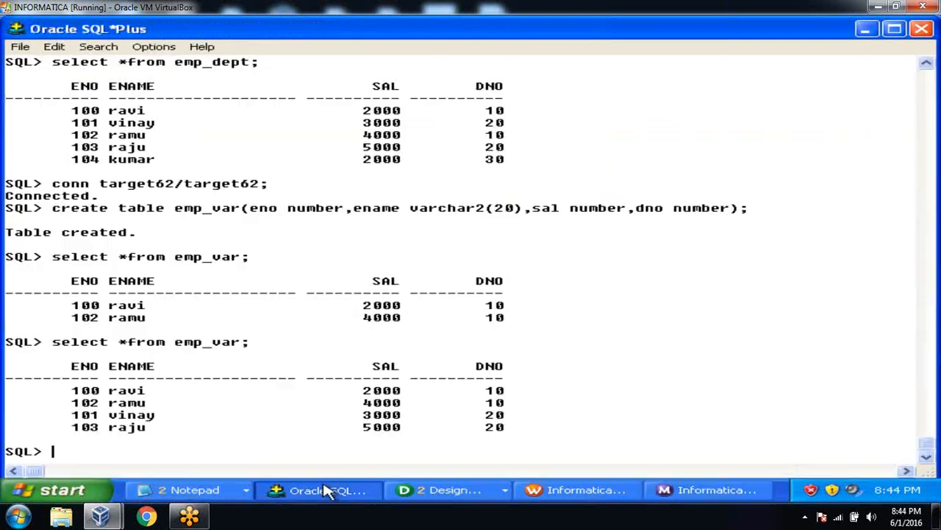
{"action": "type", "text": "select "}
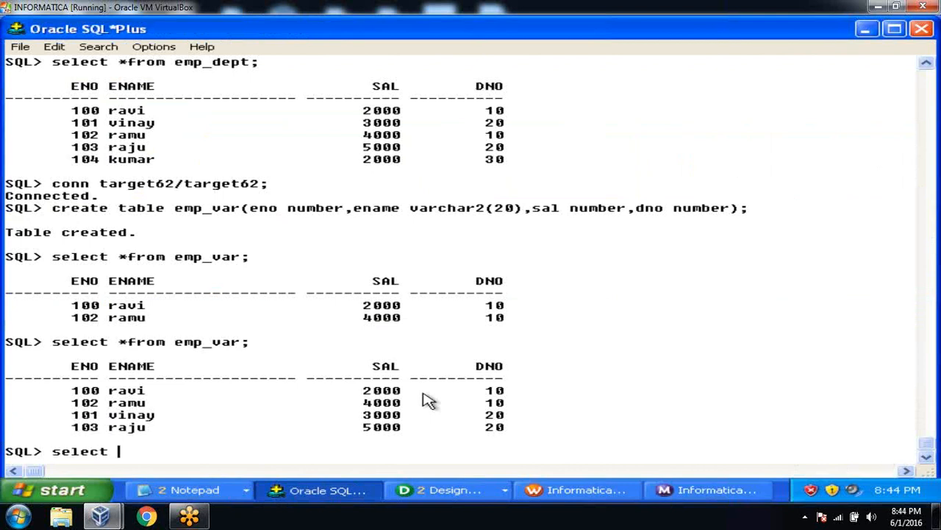
{"action": "type", "text": "*from emp"}
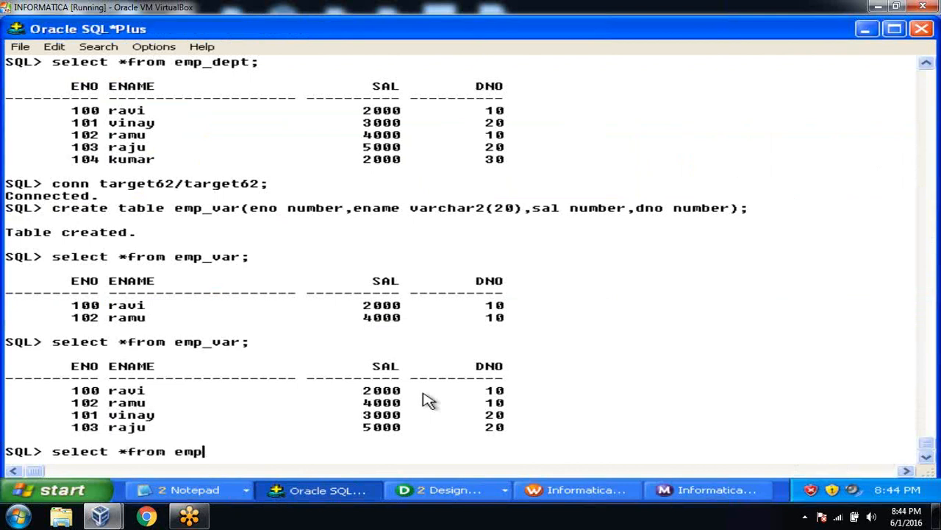
{"action": "type", "text": "_var;"}
{"action": "key", "text": "Return"}
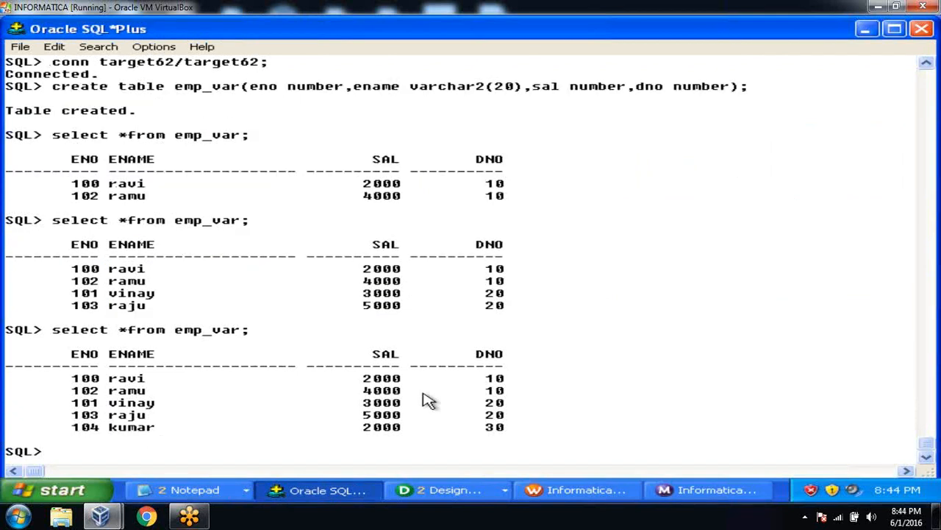
{"action": "left_click", "coordinate": [572, 491]}
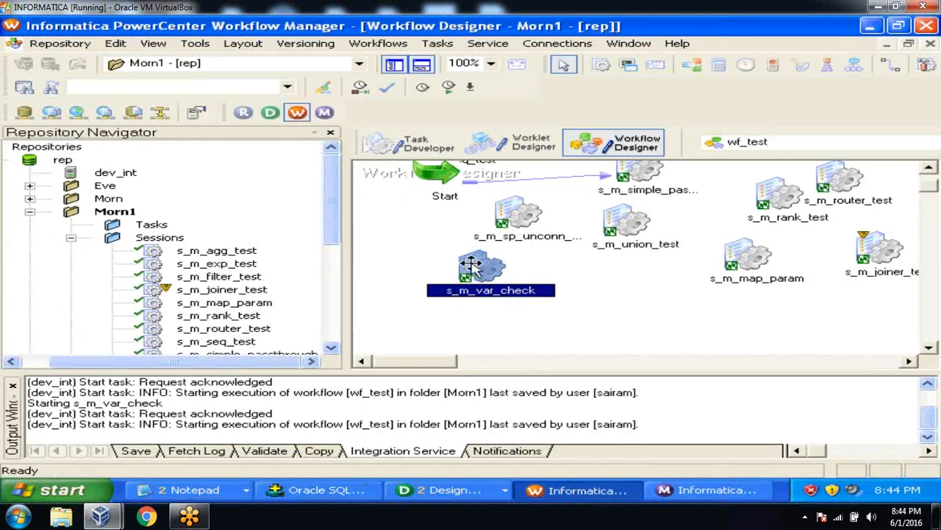
Step: Open s_m_var_check's persistent values twice to confirm $$DNO now reads 30
{"action": "right_click", "coordinate": [483, 274]}
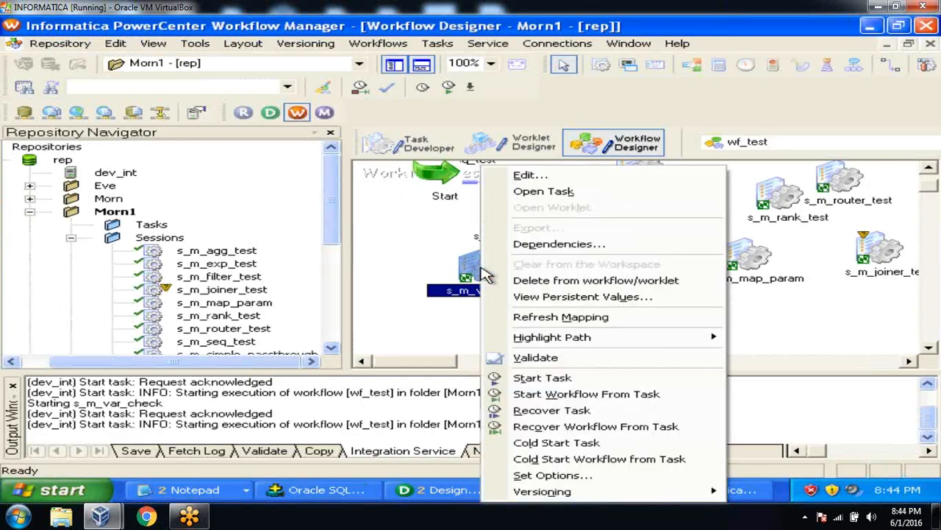
{"action": "left_click", "coordinate": [530, 298]}
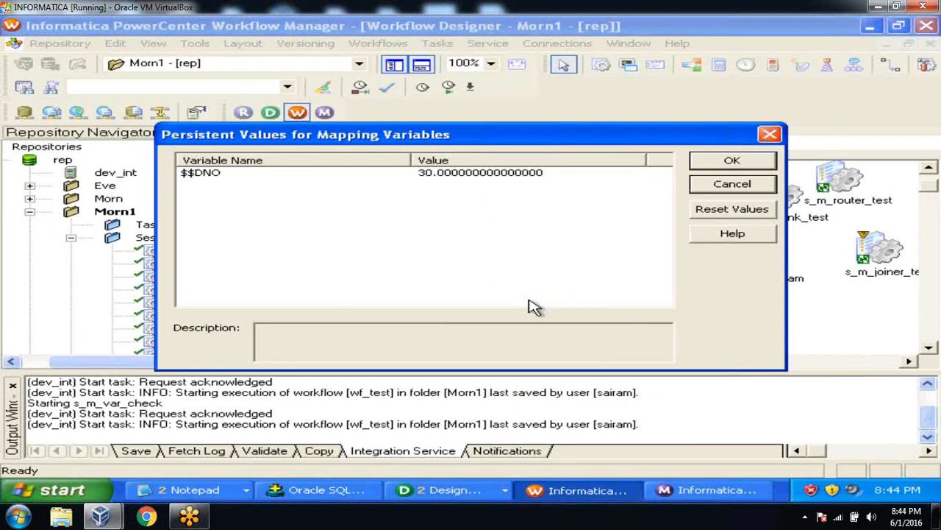
{"action": "left_click", "coordinate": [708, 161]}
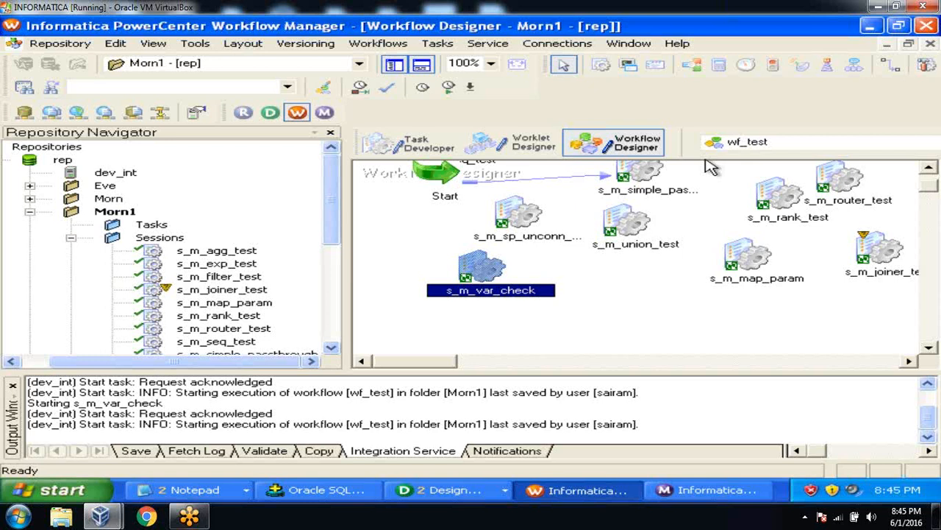
{"action": "right_click", "coordinate": [483, 266]}
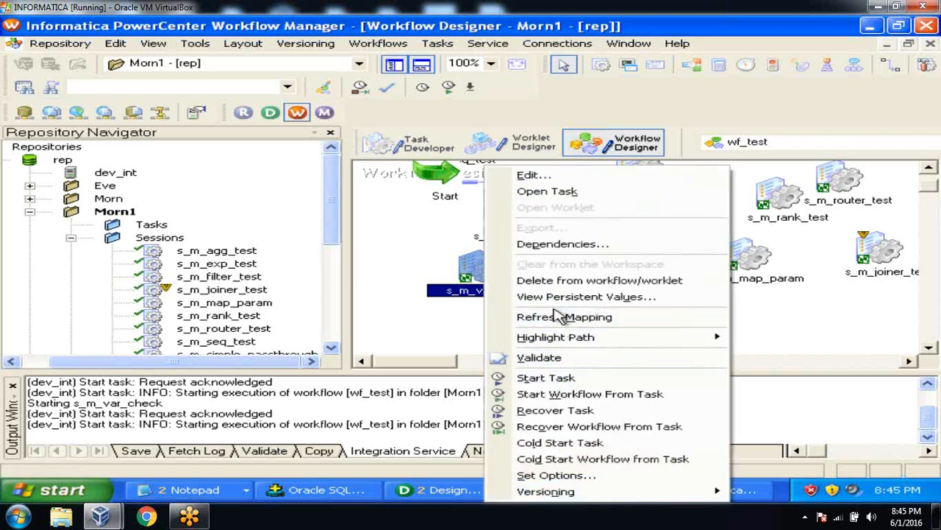
{"action": "left_click", "coordinate": [556, 298]}
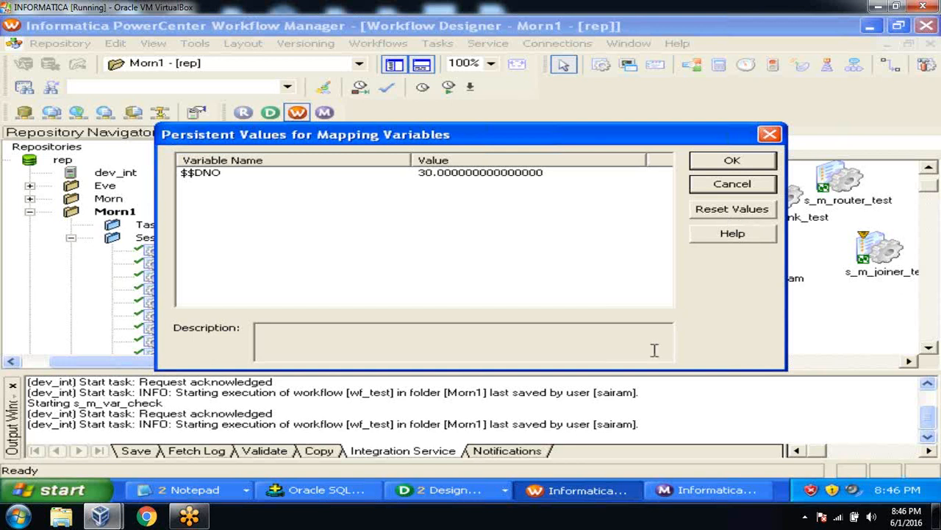
Step: Bring the PowerCenter Designer window forward from the grouped Designer taskbar entries
{"action": "left_click", "coordinate": [470, 489]}
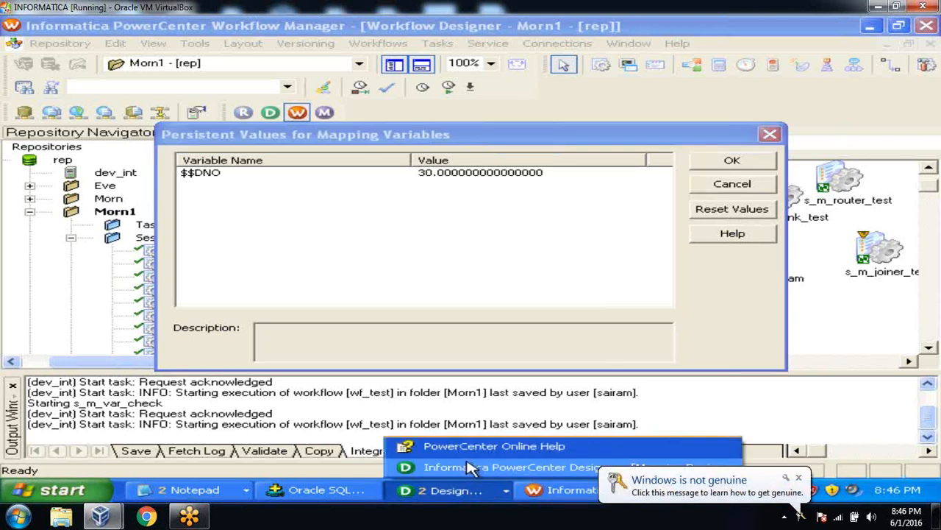
{"action": "left_click", "coordinate": [472, 468]}
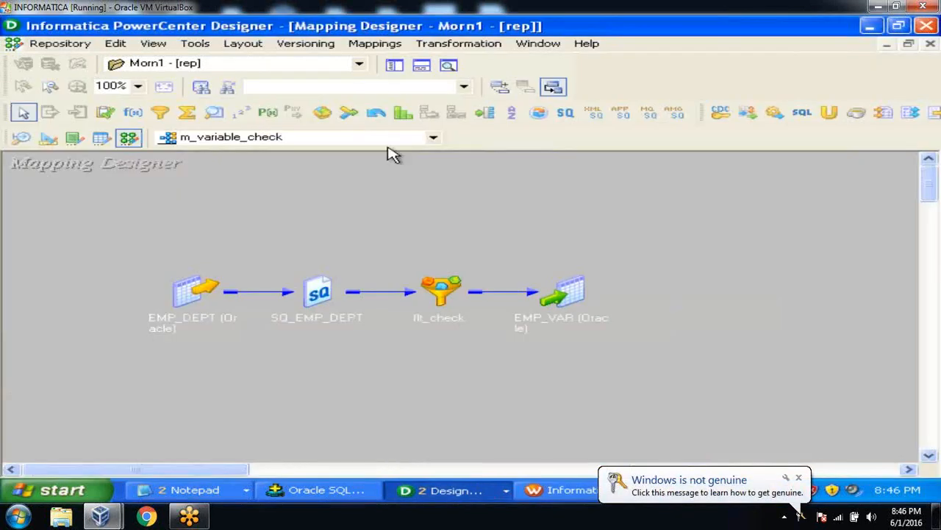
{"action": "left_click", "coordinate": [372, 44]}
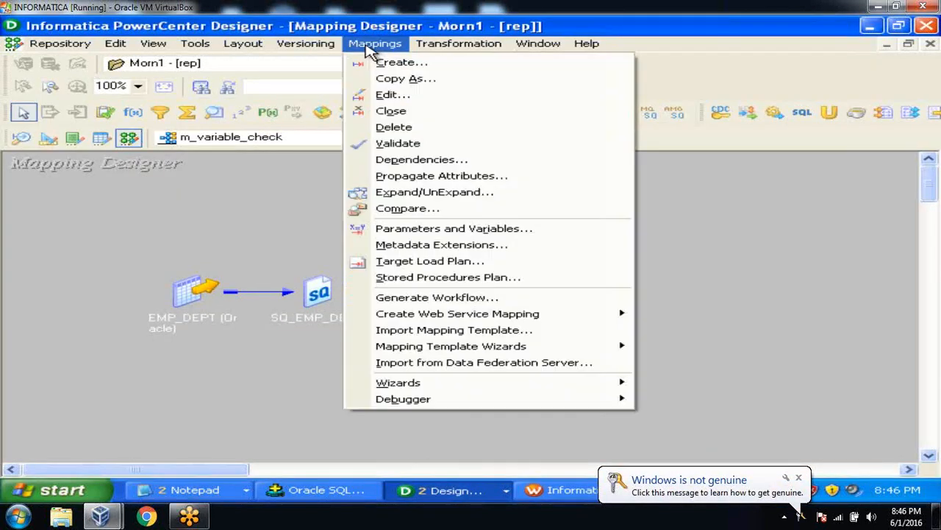
{"action": "left_click", "coordinate": [397, 229]}
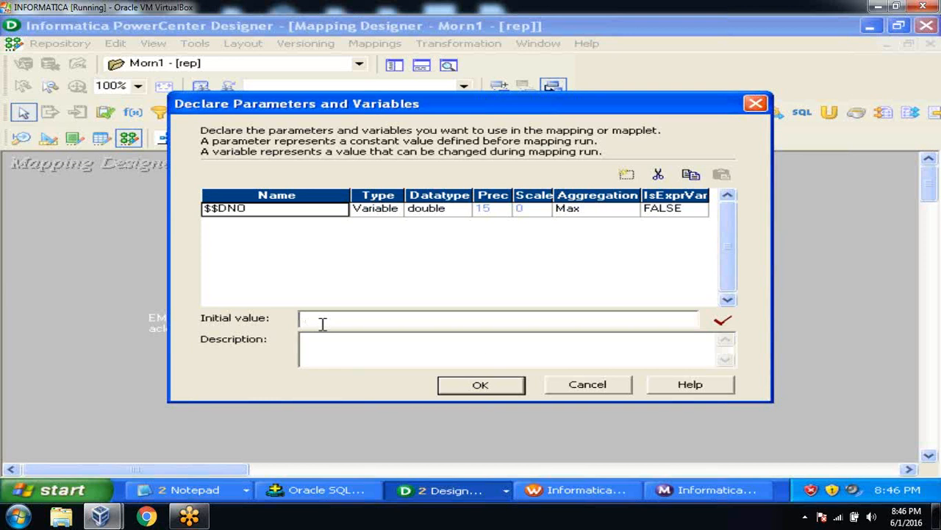
{"action": "left_click", "coordinate": [585, 390]}
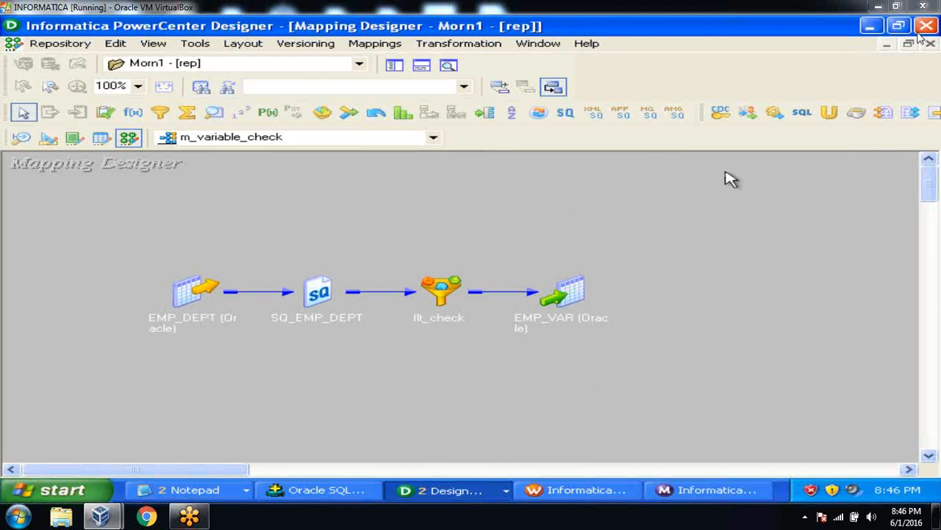
Step: Show the Navigator, then expand Morn1 > Mappings and select m_router_test
{"action": "left_click", "coordinate": [393, 65]}
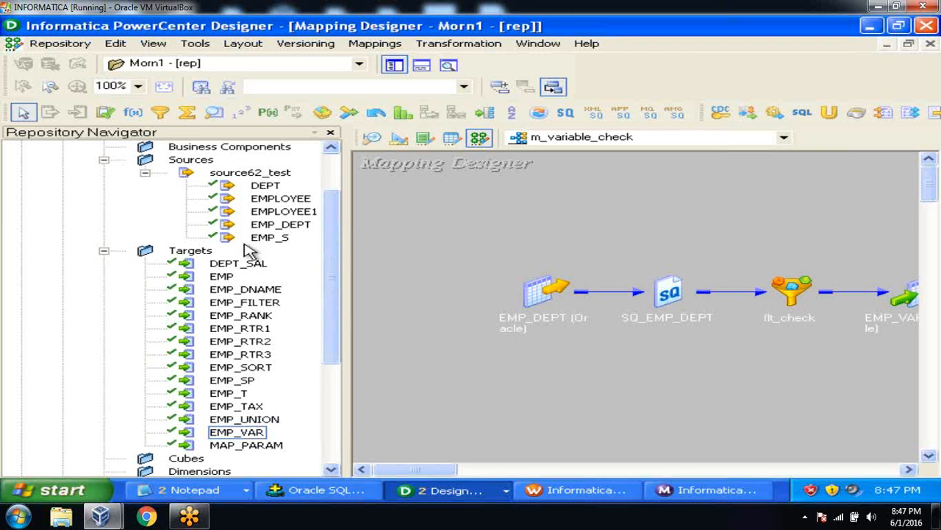
{"action": "left_click", "coordinate": [103, 251]}
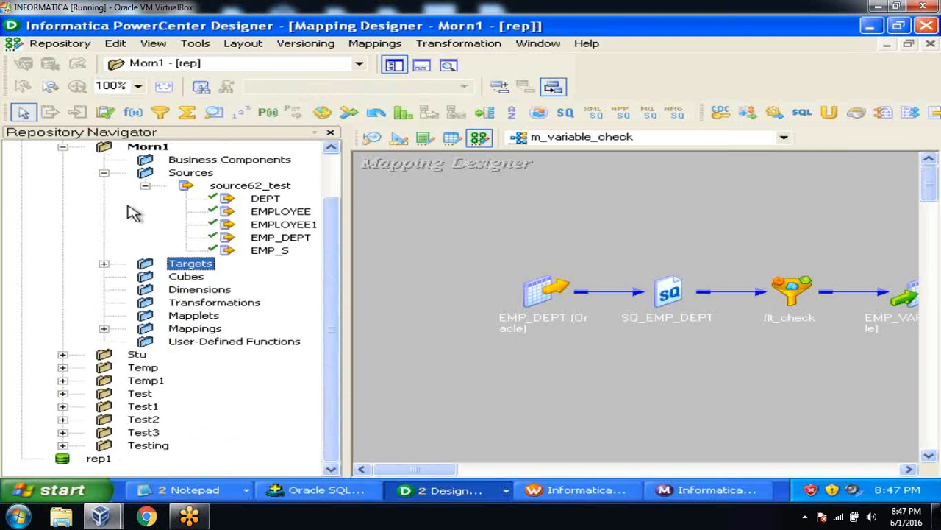
{"action": "left_click", "coordinate": [63, 148]}
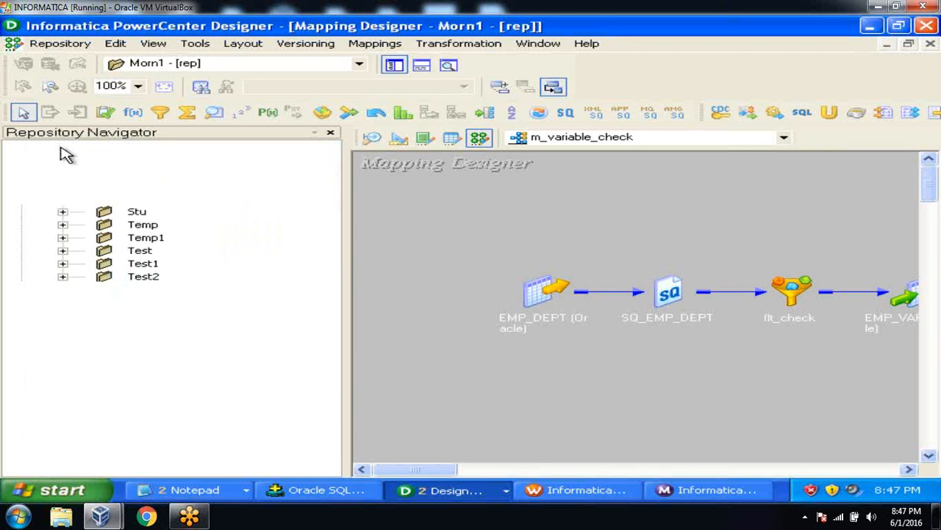
{"action": "left_click", "coordinate": [137, 211]}
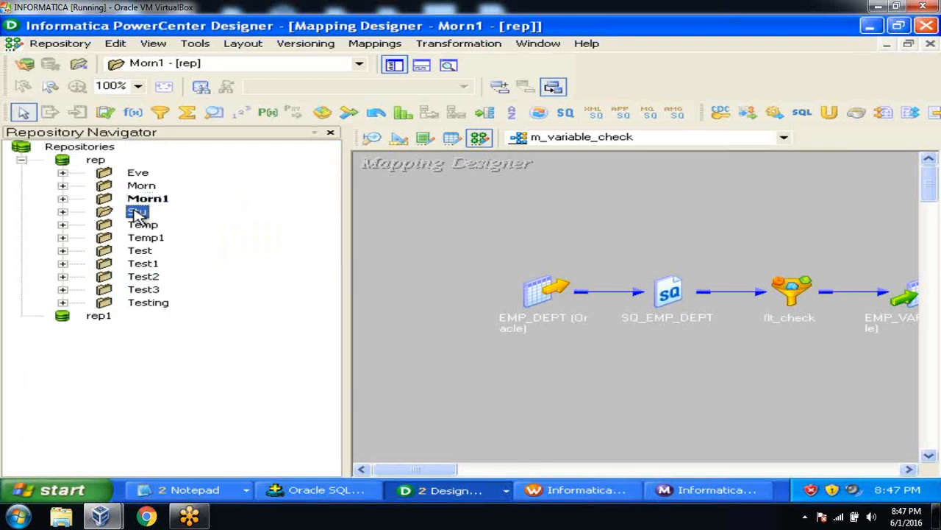
{"action": "left_click", "coordinate": [63, 200]}
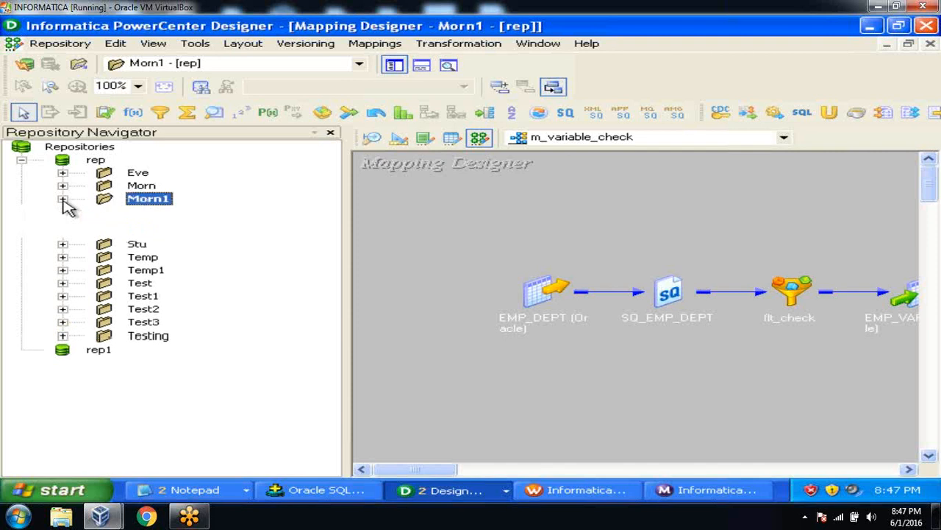
{"action": "left_click", "coordinate": [103, 380]}
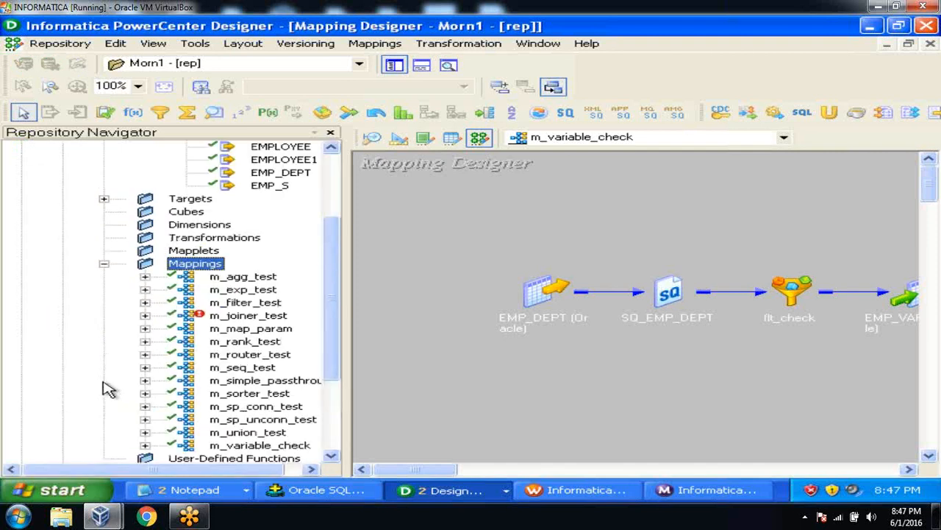
{"action": "left_click", "coordinate": [247, 356]}
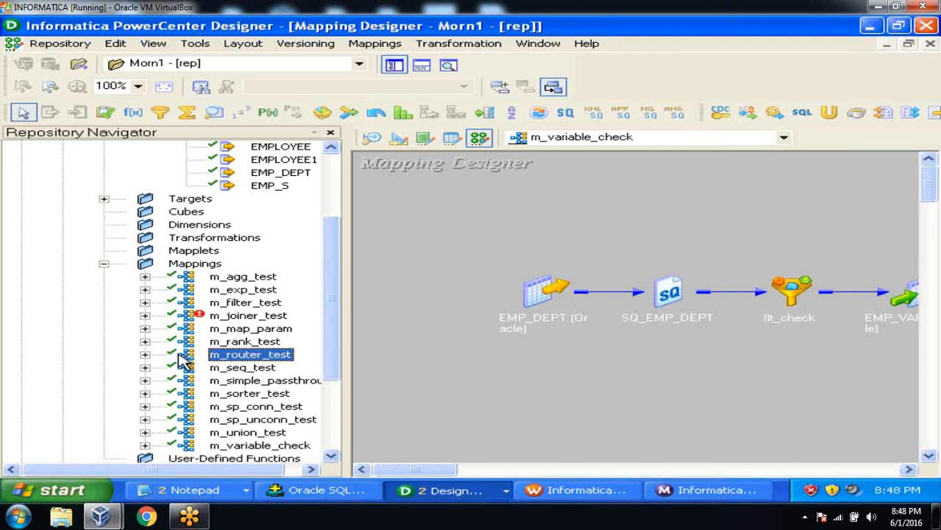
Step: Check in m_router_test with the comment 'initial version' and drag it onto the canvas
{"action": "right_click", "coordinate": [231, 358]}
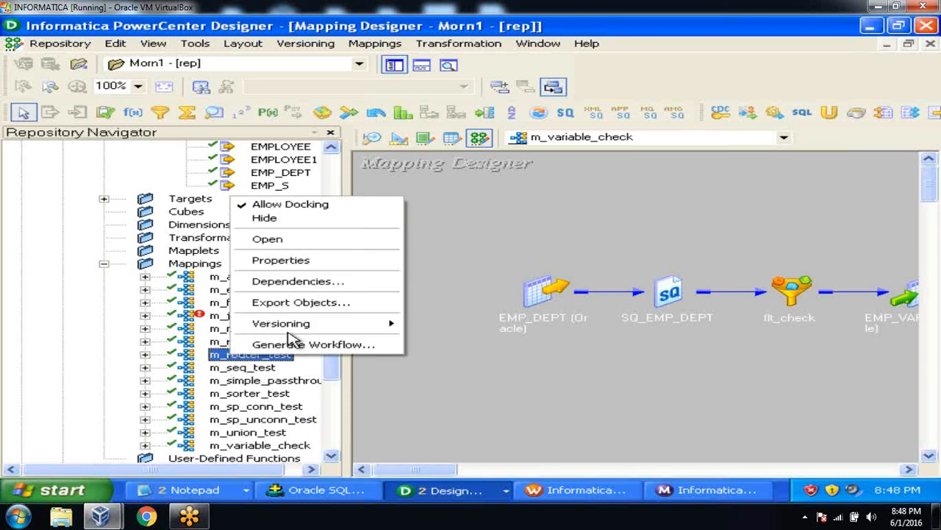
{"action": "mouse_move", "coordinate": [294, 325]}
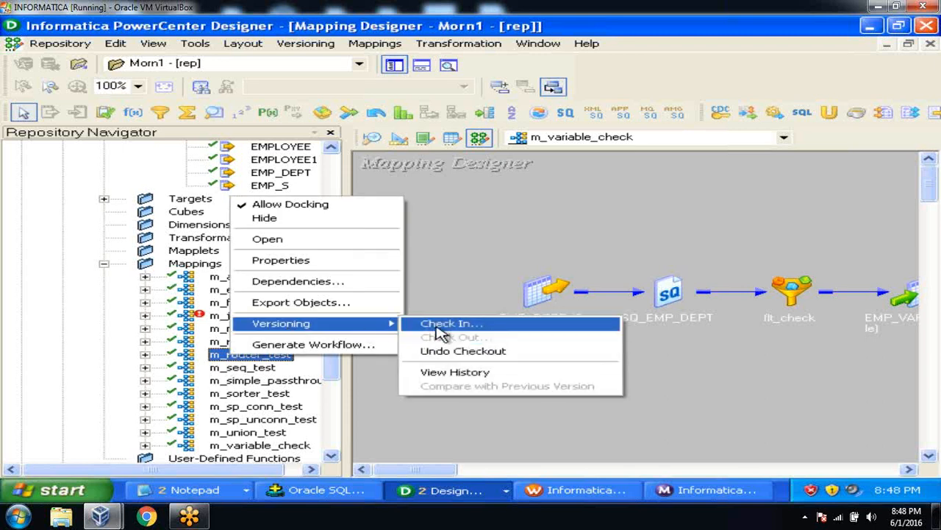
{"action": "left_click", "coordinate": [431, 267]}
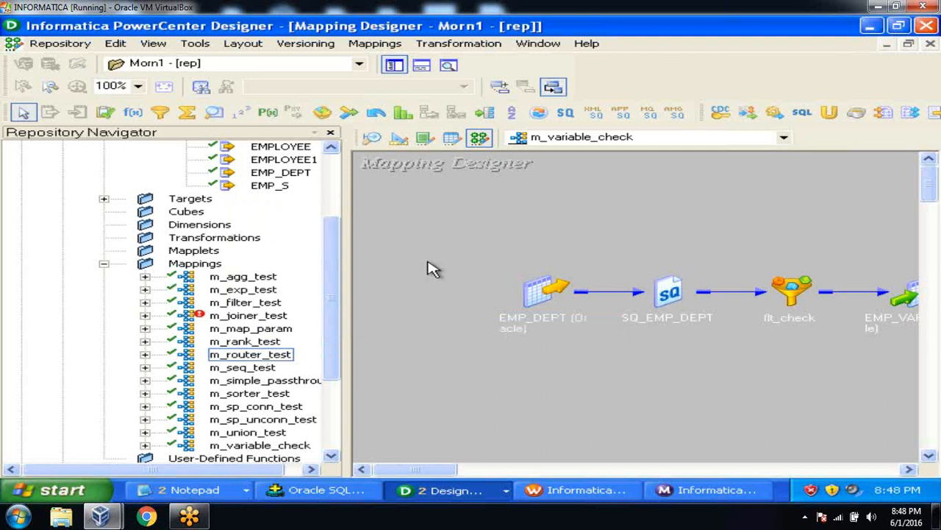
{"action": "left_click", "coordinate": [283, 355]}
{"action": "right_click", "coordinate": [283, 355]}
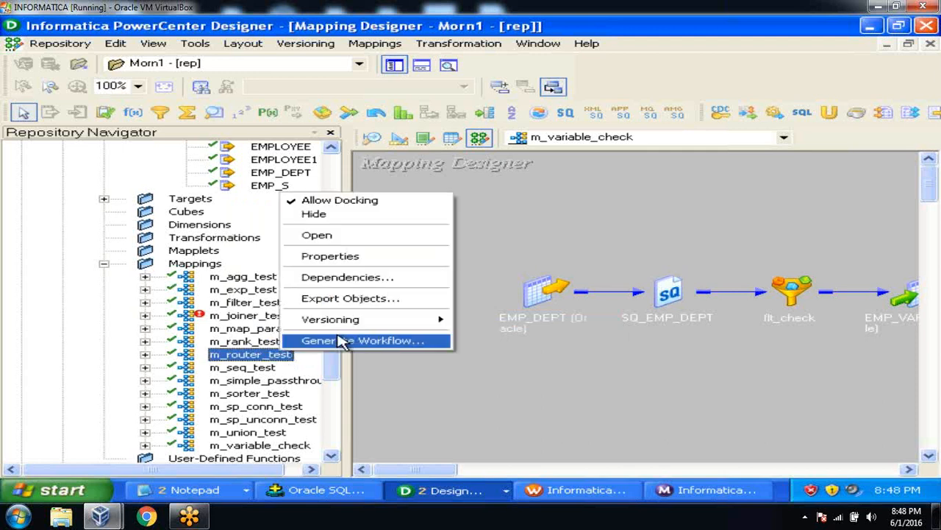
{"action": "mouse_move", "coordinate": [434, 321]}
{"action": "left_click", "coordinate": [487, 322]}
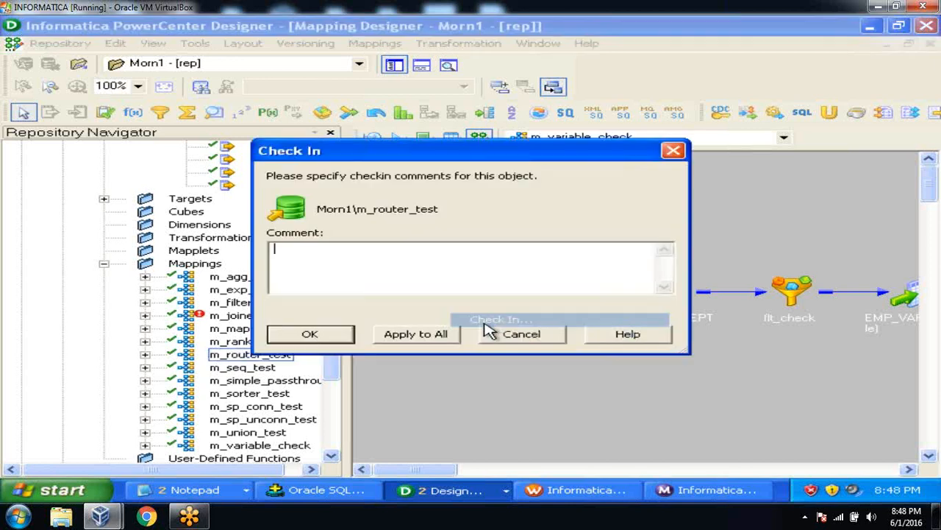
{"action": "type", "text": "in"}
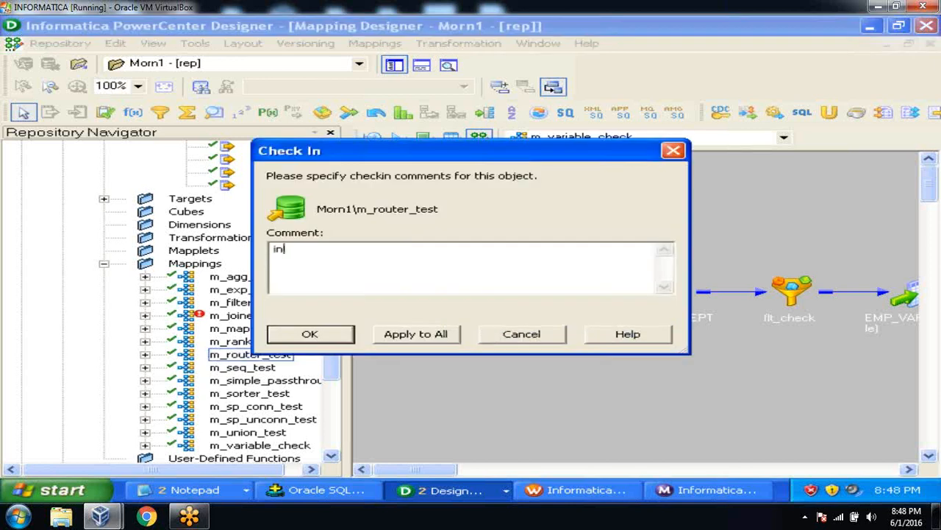
{"action": "type", "text": "itial version"}
{"action": "left_click", "coordinate": [431, 336]}
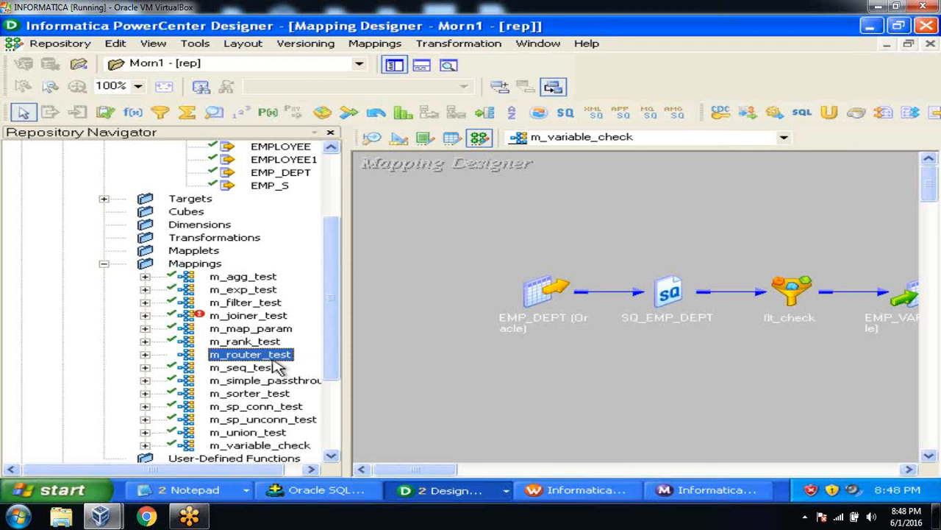
{"action": "left_click_drag", "start_coordinate": [275, 357], "coordinate": [506, 284]}
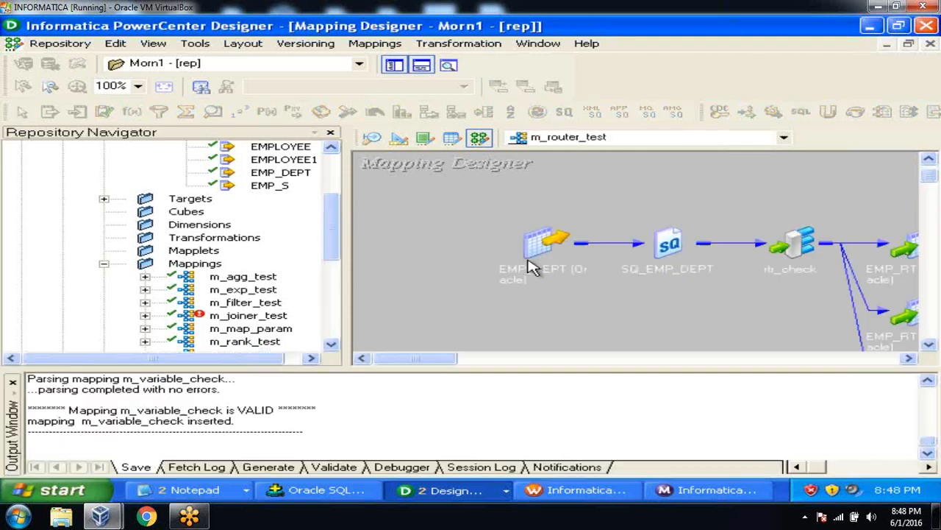
Step: Hide the Output panel, review SQ_EMP_DEPT's Properties tab, cancel, and iconize it
{"action": "left_click", "coordinate": [421, 66]}
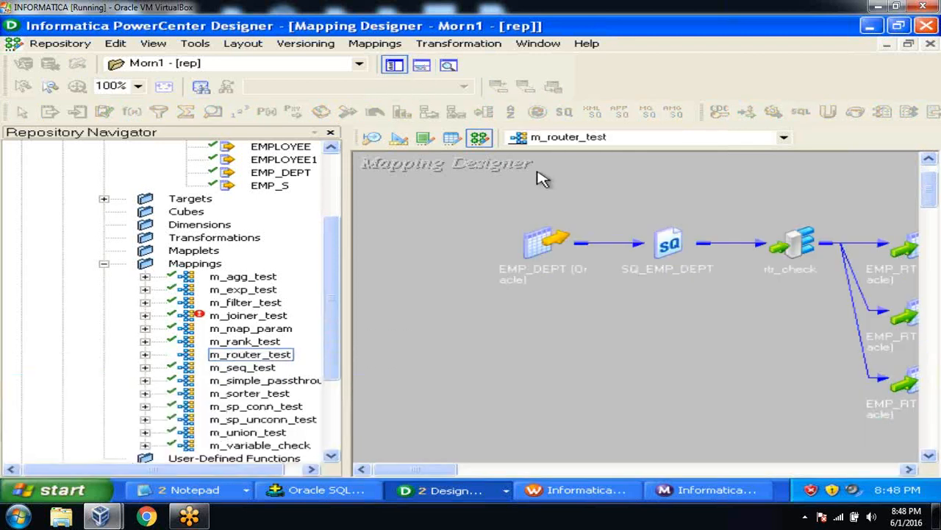
{"action": "double_click", "coordinate": [682, 243]}
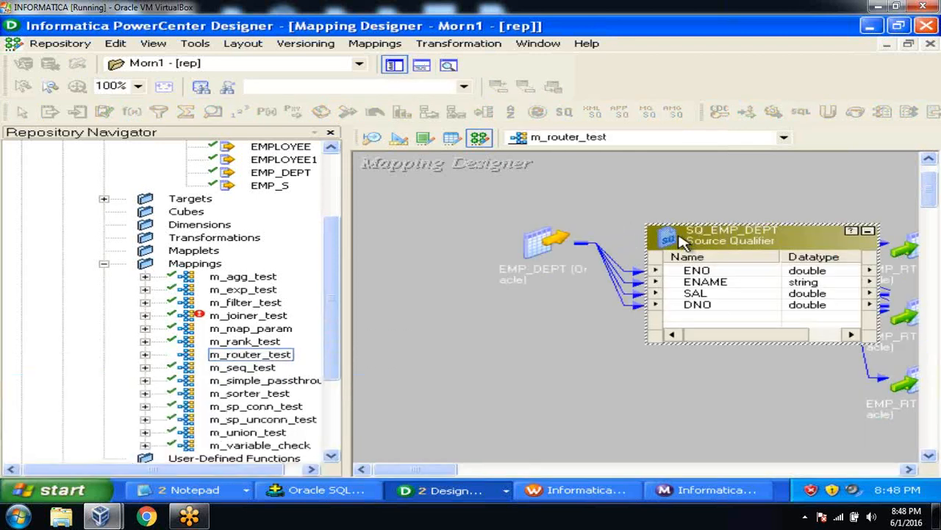
{"action": "double_click", "coordinate": [794, 234]}
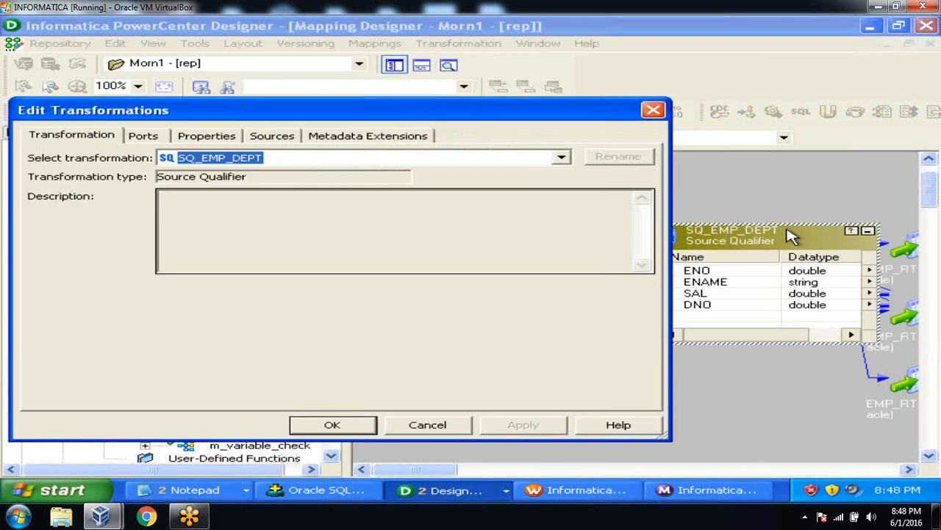
{"action": "left_click", "coordinate": [227, 139]}
{"action": "left_click", "coordinate": [300, 268]}
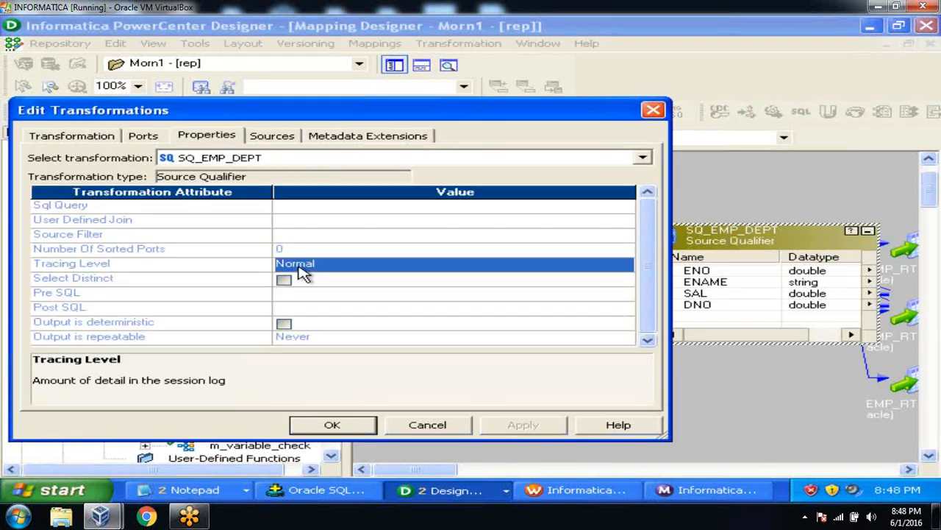
{"action": "left_click", "coordinate": [208, 253]}
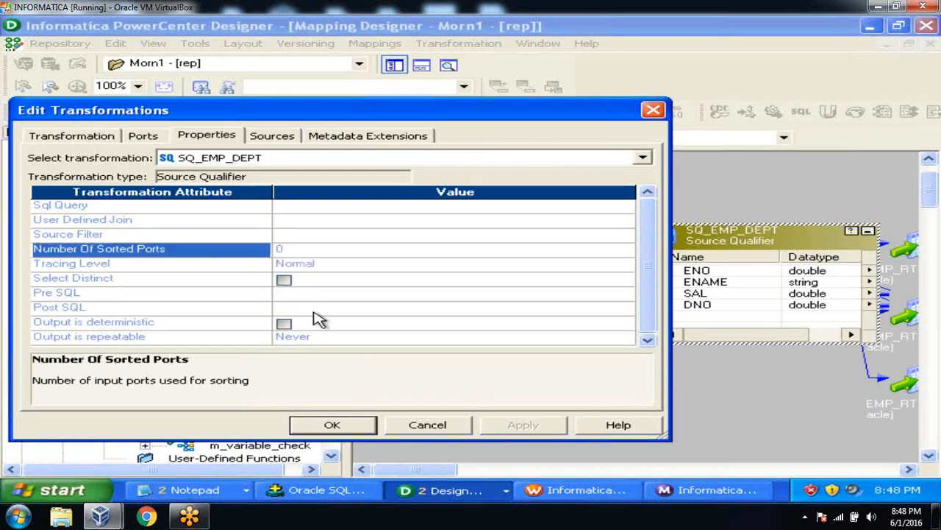
{"action": "left_click", "coordinate": [427, 427]}
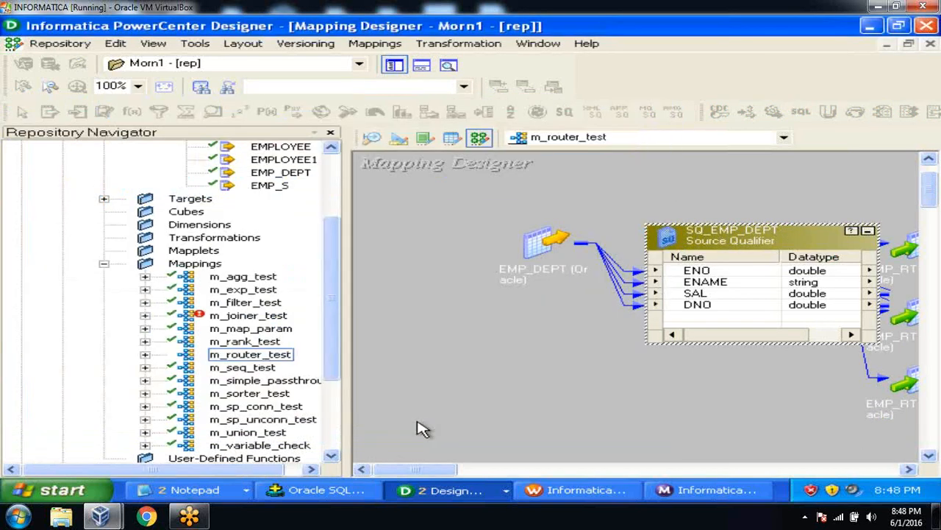
{"action": "left_click", "coordinate": [868, 231]}
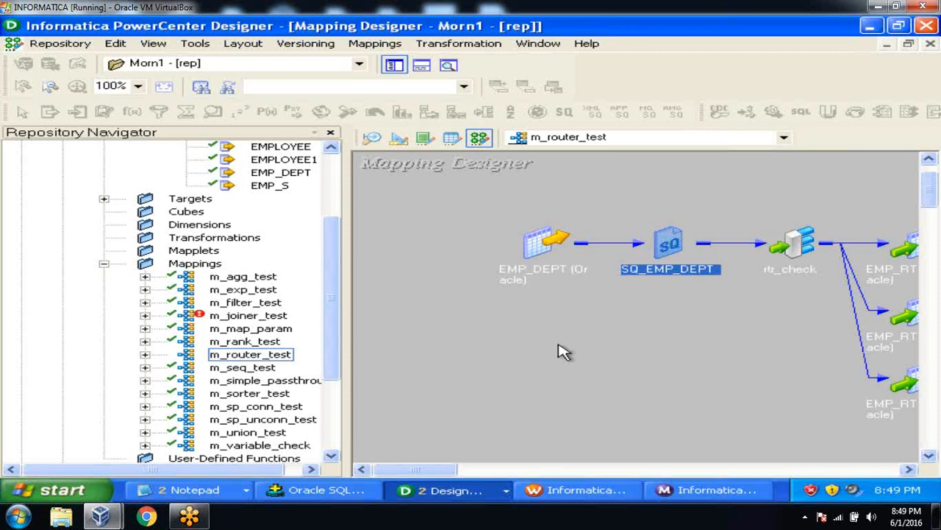
Step: Check out m_router_test with the comment 'want to add a new column'
{"action": "left_click", "coordinate": [289, 357]}
{"action": "right_click", "coordinate": [289, 357]}
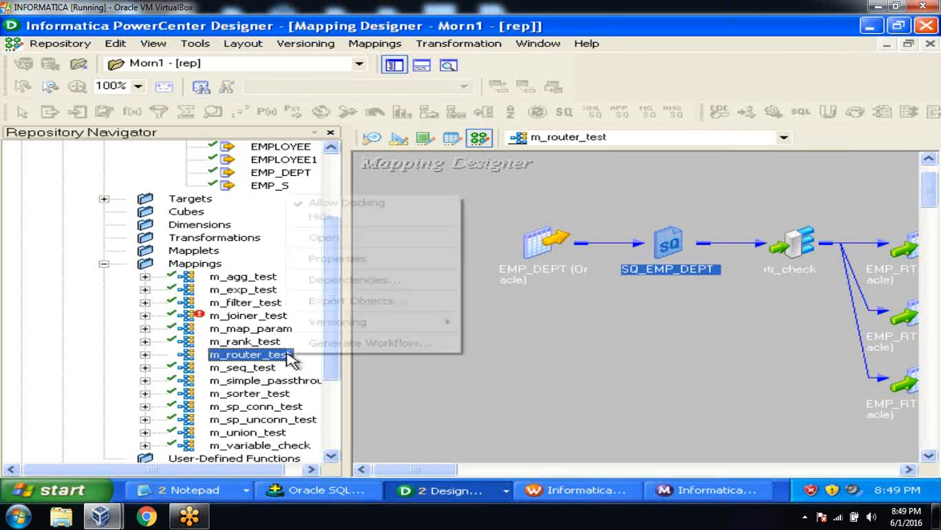
{"action": "mouse_move", "coordinate": [346, 326]}
{"action": "left_click", "coordinate": [515, 337]}
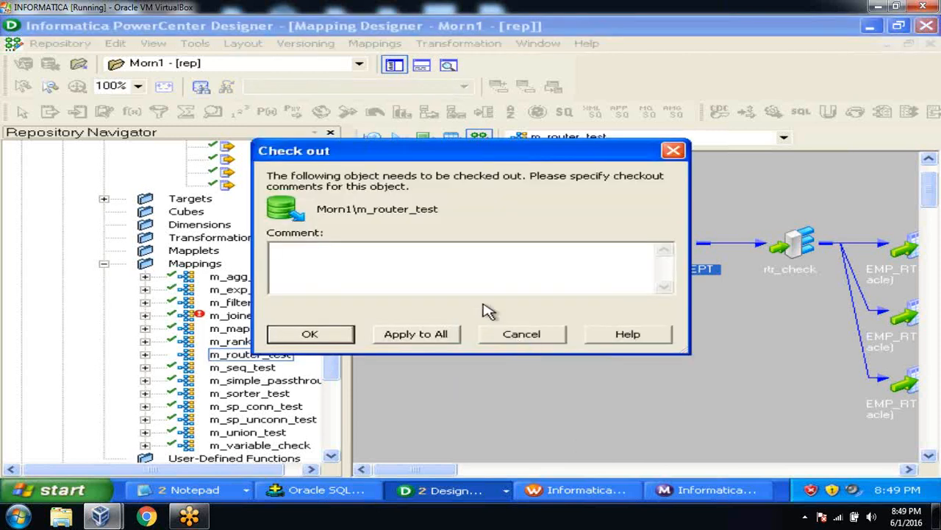
{"action": "type", "text": "want to a"}
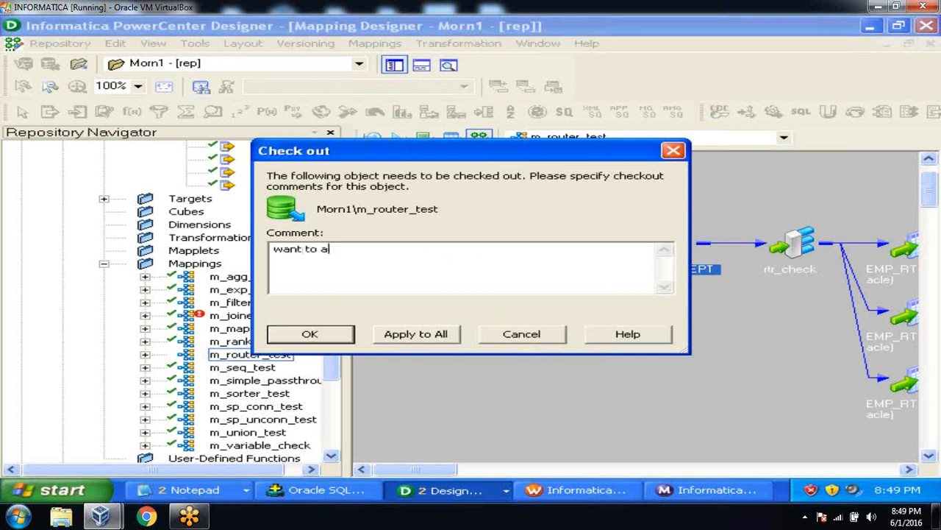
{"action": "type", "text": "dd a new column"}
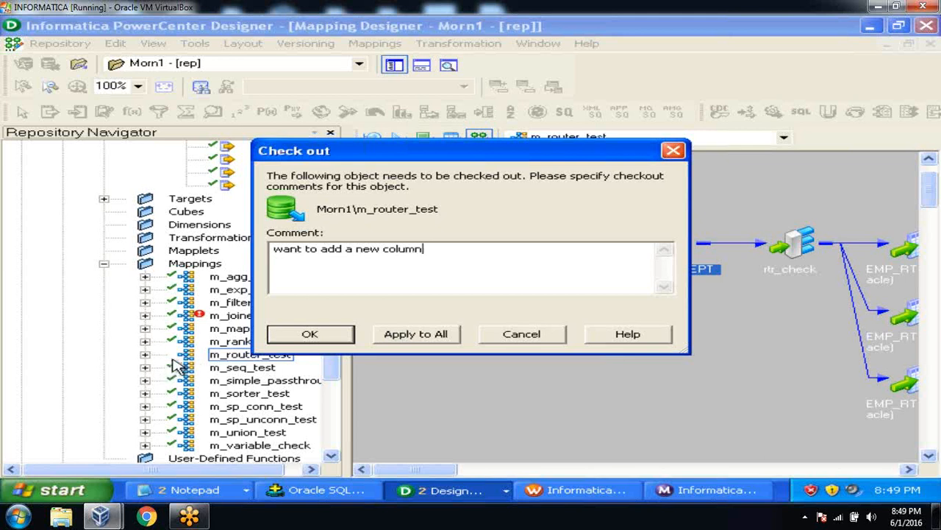
{"action": "left_click", "coordinate": [411, 340]}
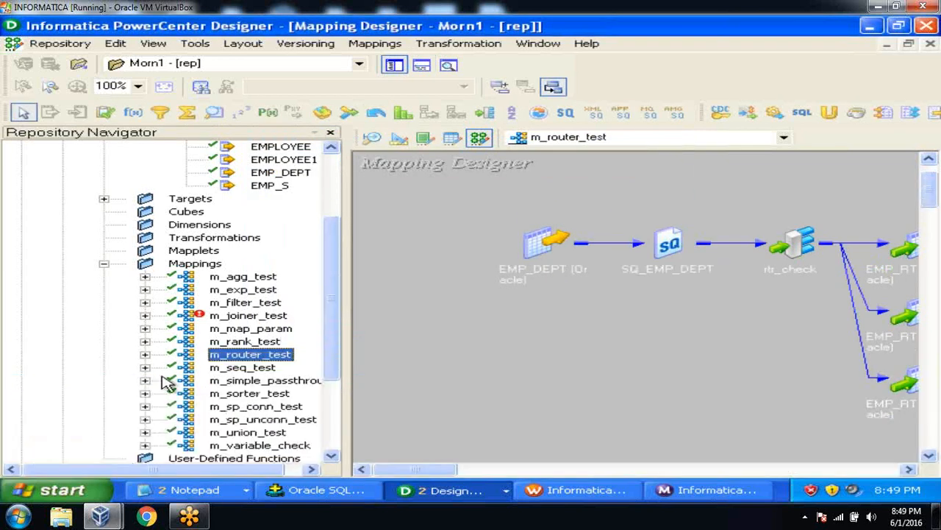
{"action": "double_click", "coordinate": [671, 245]}
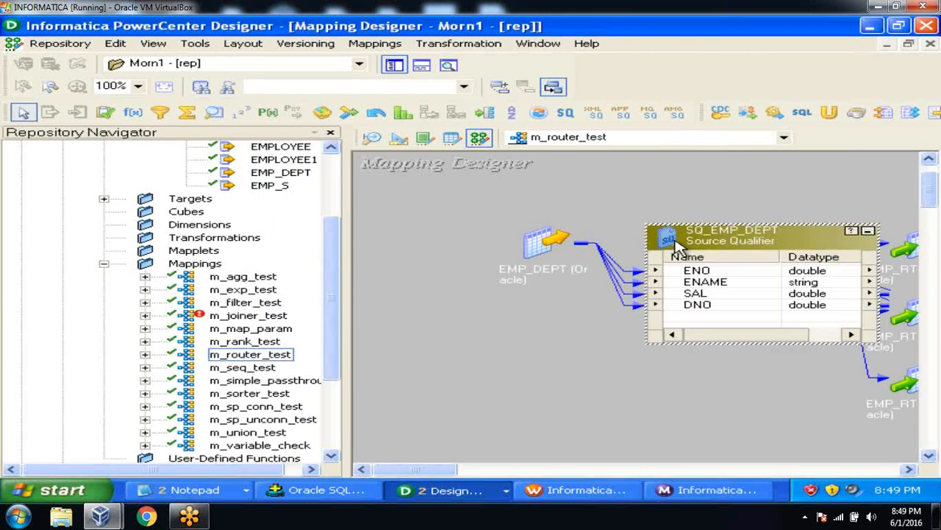
{"action": "left_click", "coordinate": [869, 232]}
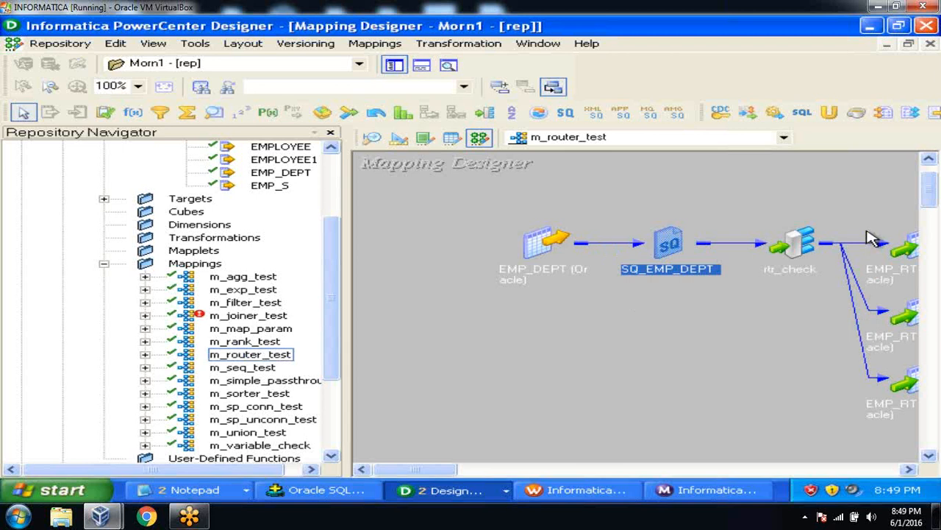
Step: Undo the checkout of m_router_test via Versioning, confirming with Yes
{"action": "left_click", "coordinate": [281, 356]}
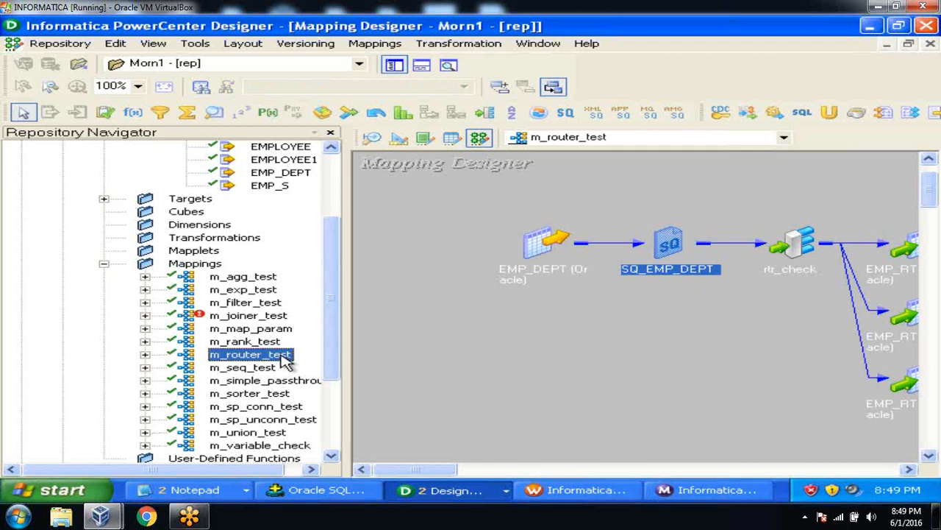
{"action": "right_click", "coordinate": [281, 356]}
{"action": "mouse_move", "coordinate": [428, 325]}
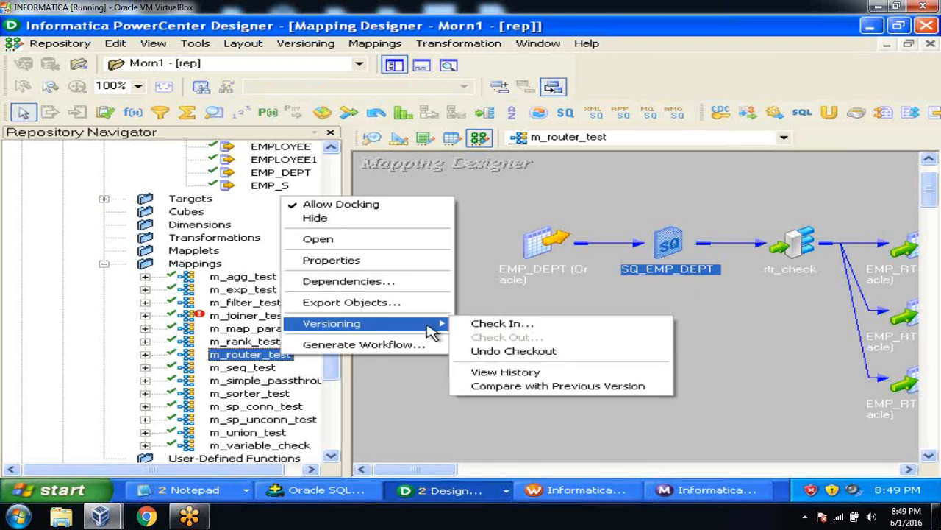
{"action": "left_click", "coordinate": [514, 353]}
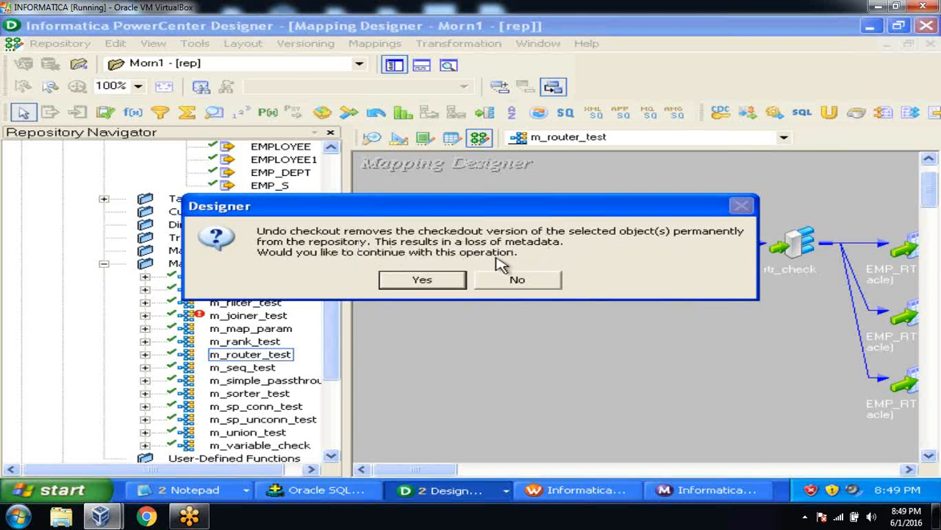
{"action": "left_click", "coordinate": [451, 283]}
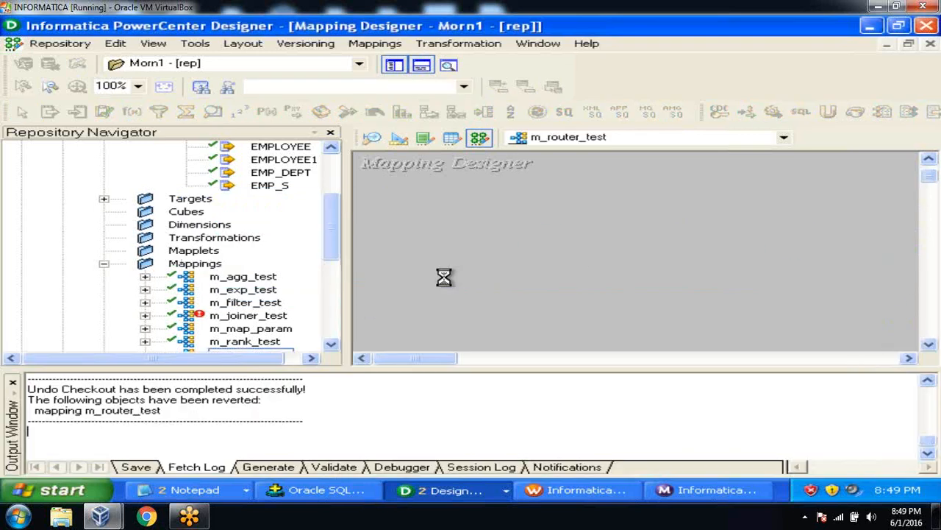
{"action": "left_click", "coordinate": [13, 382]}
Step: Collapse and re-expand the Mappings folder, then open m_router_test's context menu
{"action": "left_click", "coordinate": [249, 356]}
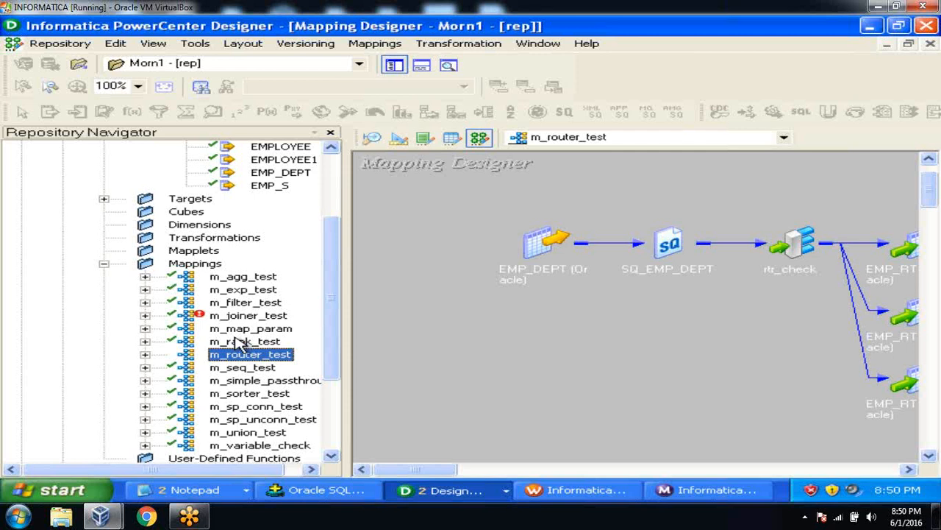
{"action": "left_click", "coordinate": [104, 264]}
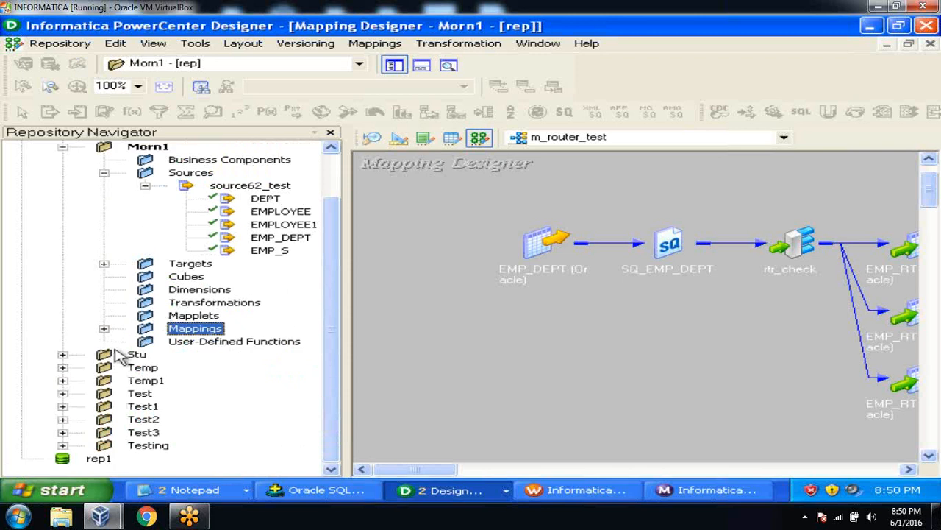
{"action": "left_click", "coordinate": [105, 329]}
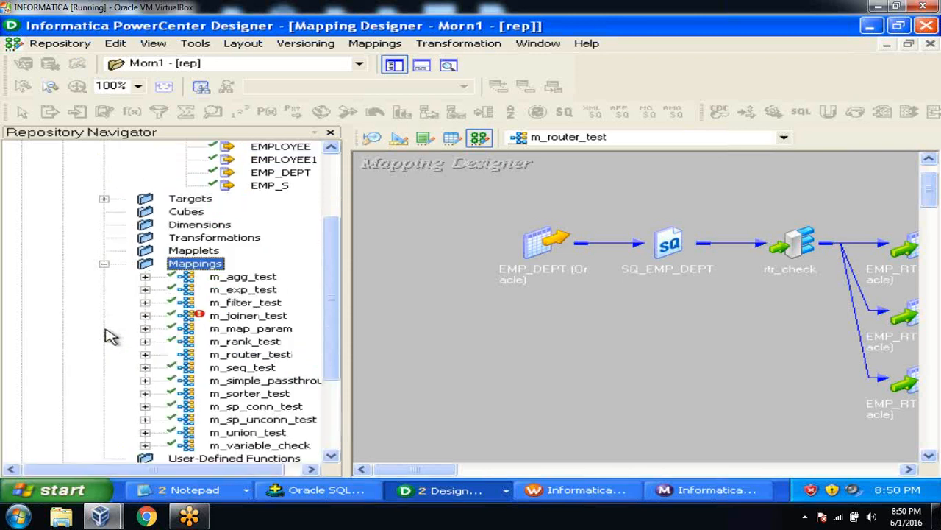
{"action": "right_click", "coordinate": [252, 356]}
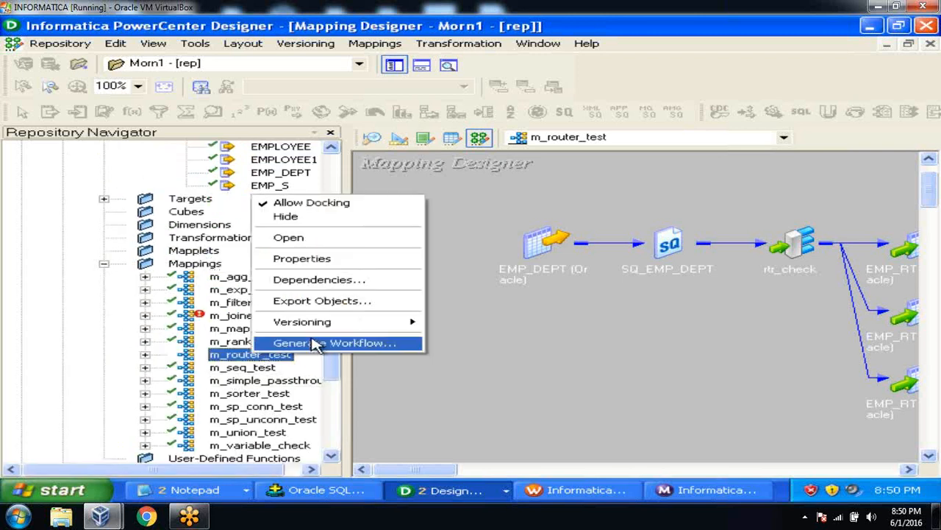
{"action": "mouse_move", "coordinate": [324, 327]}
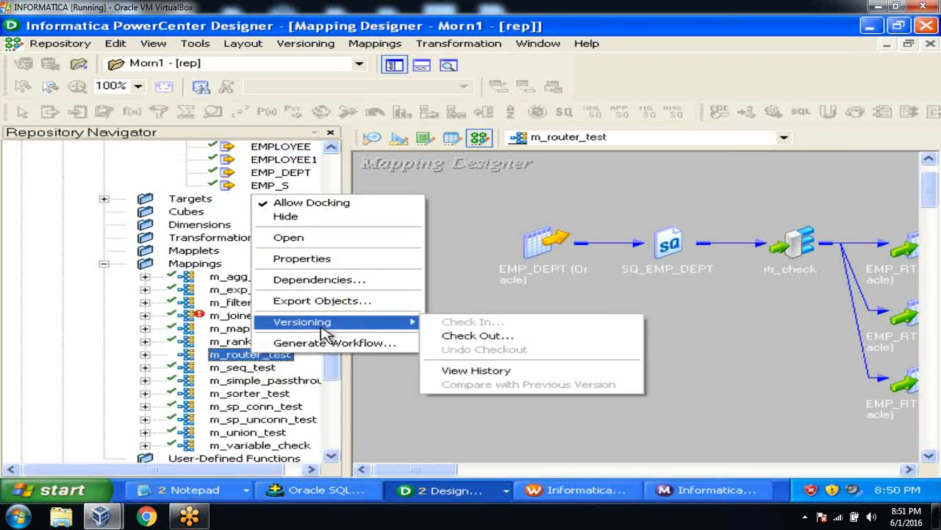
{"action": "left_click", "coordinate": [474, 371]}
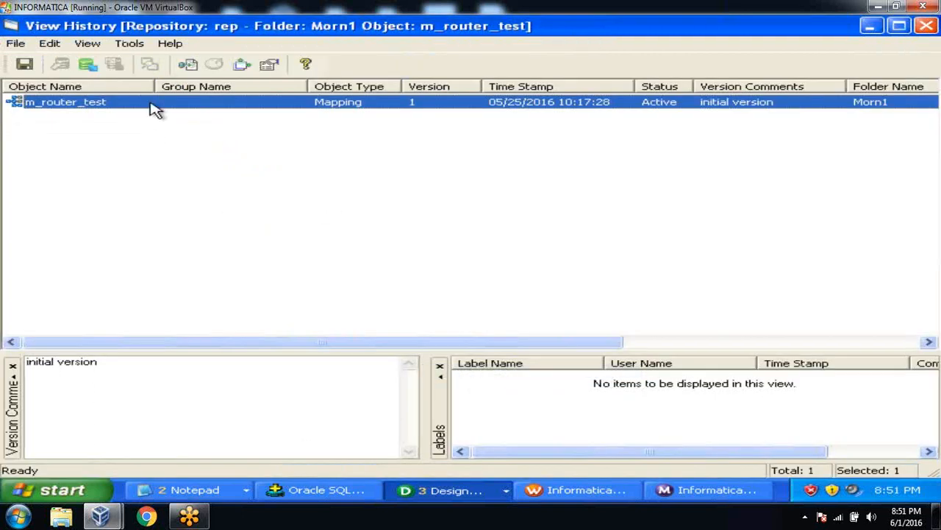
{"action": "left_click_drag", "start_coordinate": [153, 86], "coordinate": [170, 86]}
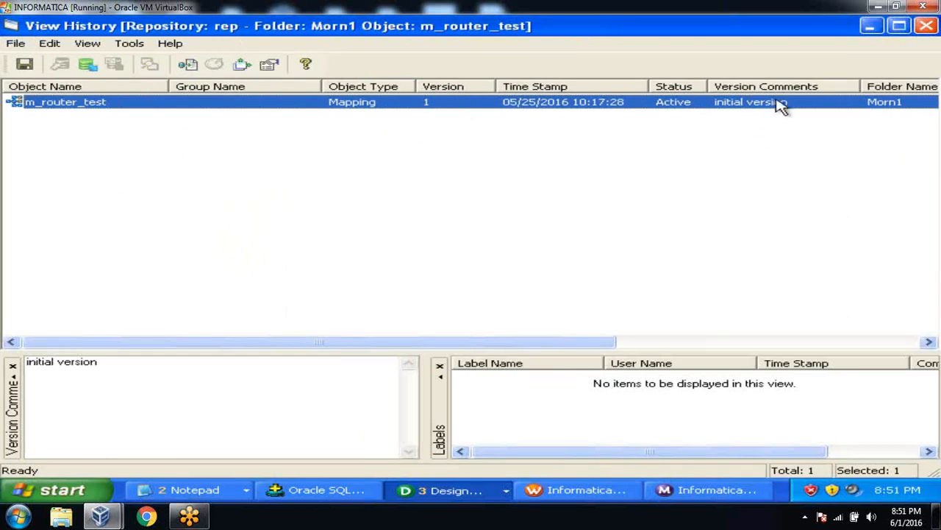
{"action": "left_click_drag", "start_coordinate": [590, 344], "coordinate": [872, 326]}
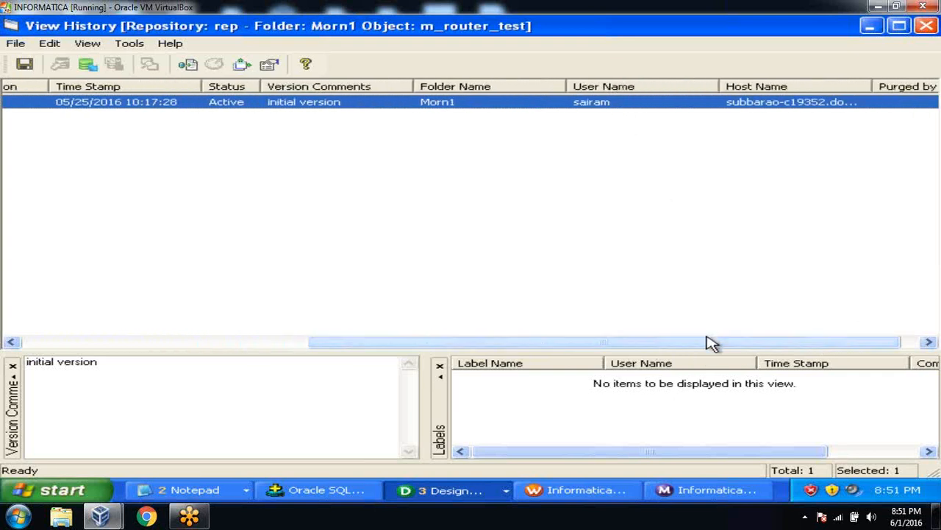
{"action": "left_click_drag", "start_coordinate": [696, 348], "coordinate": [773, 339]}
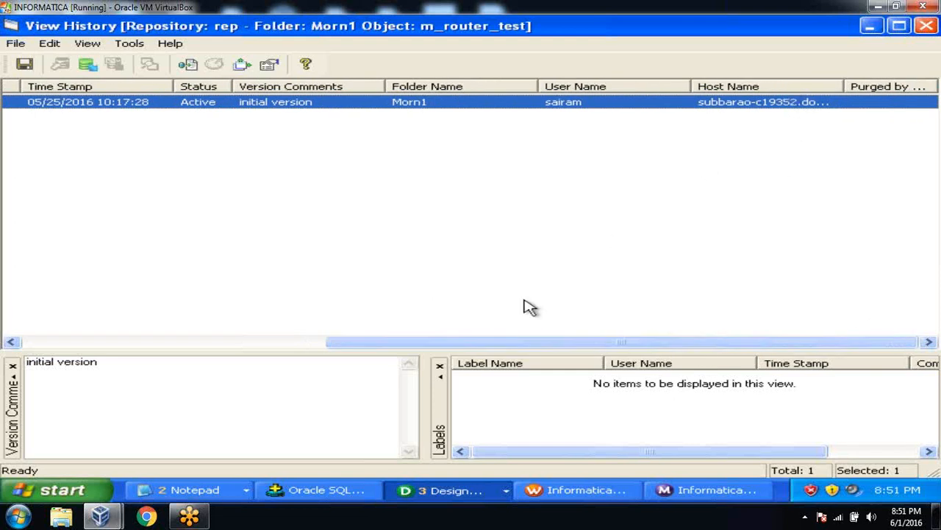
{"action": "left_click_drag", "start_coordinate": [492, 344], "coordinate": [154, 330]}
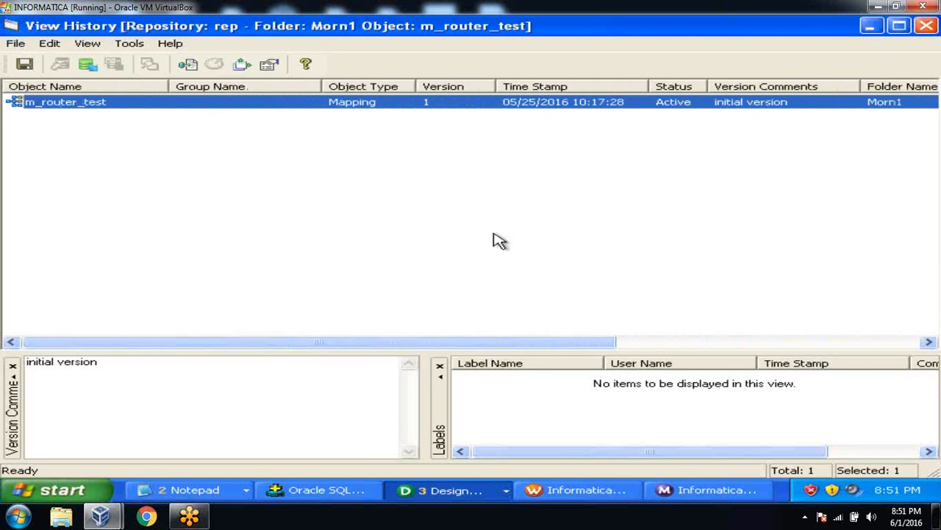
{"action": "left_click", "coordinate": [926, 27]}
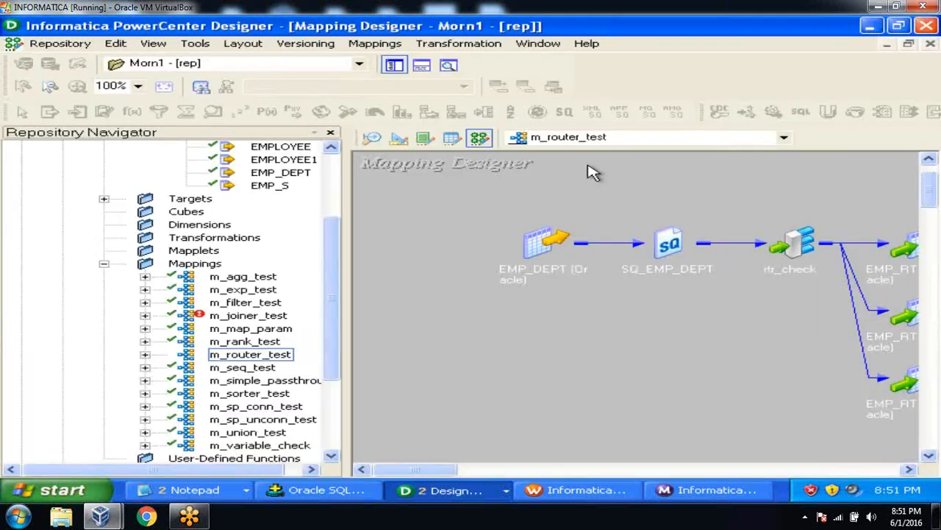
Step: Open SQ_EMP_DEPT's transformation settings and close them unchanged
{"action": "double_click", "coordinate": [691, 257]}
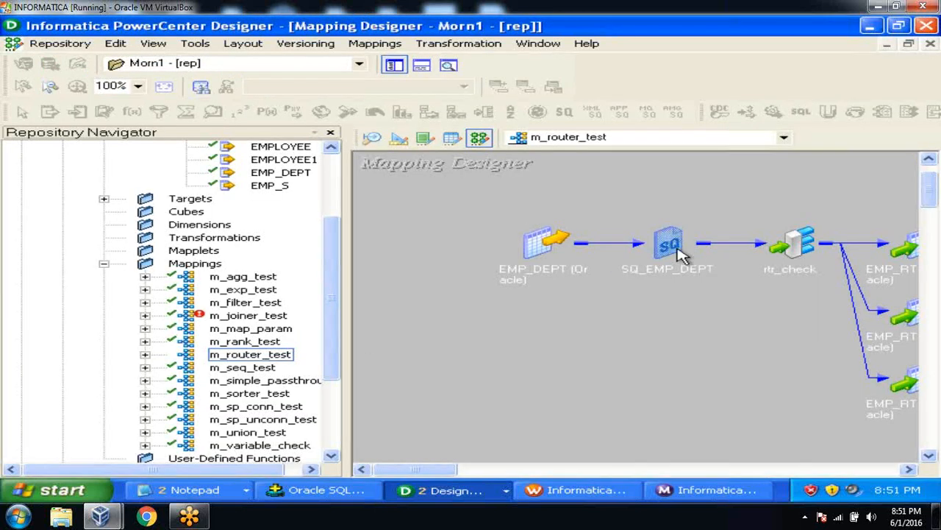
{"action": "double_click", "coordinate": [719, 252]}
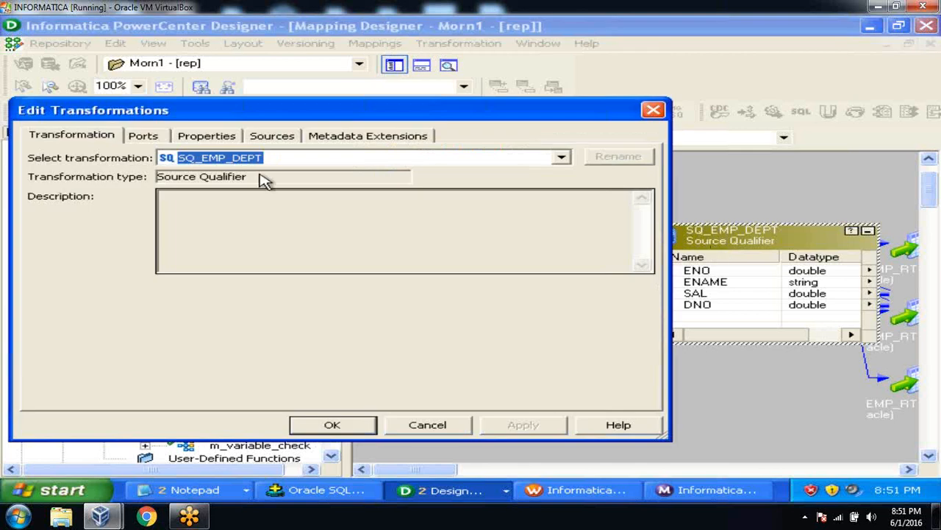
{"action": "left_click", "coordinate": [428, 424]}
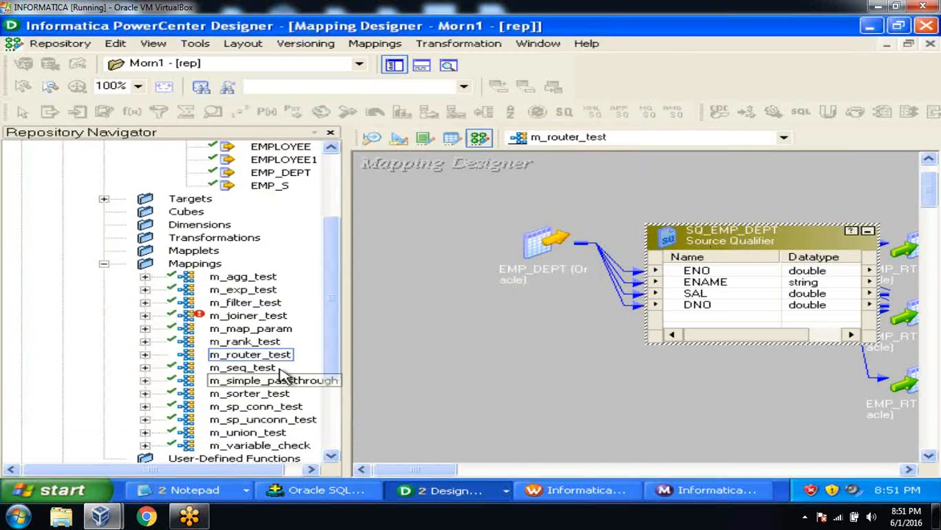
Step: Check out m_router_test with the comment 'awaraw'
{"action": "left_click", "coordinate": [274, 354]}
{"action": "right_click", "coordinate": [273, 354]}
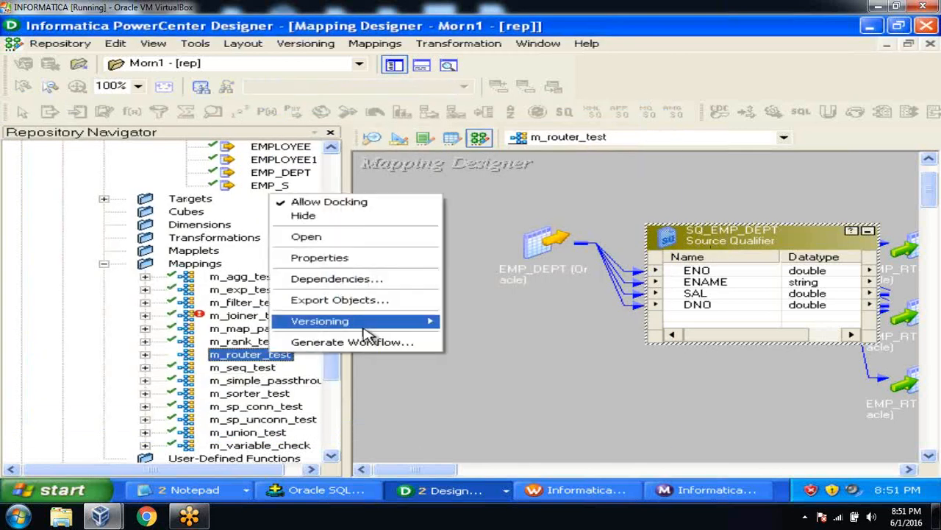
{"action": "mouse_move", "coordinate": [368, 320]}
{"action": "left_click", "coordinate": [500, 337]}
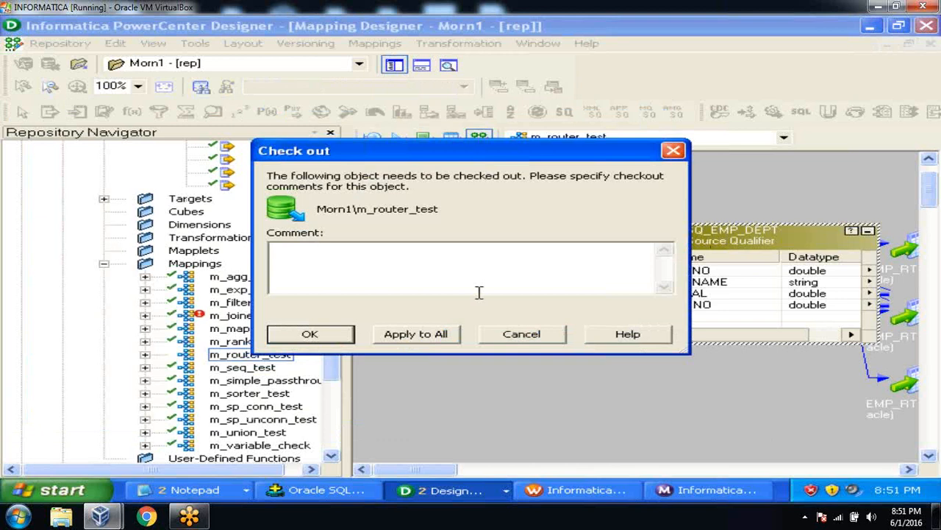
{"action": "type", "text": "awaraw"}
{"action": "left_click", "coordinate": [430, 332]}
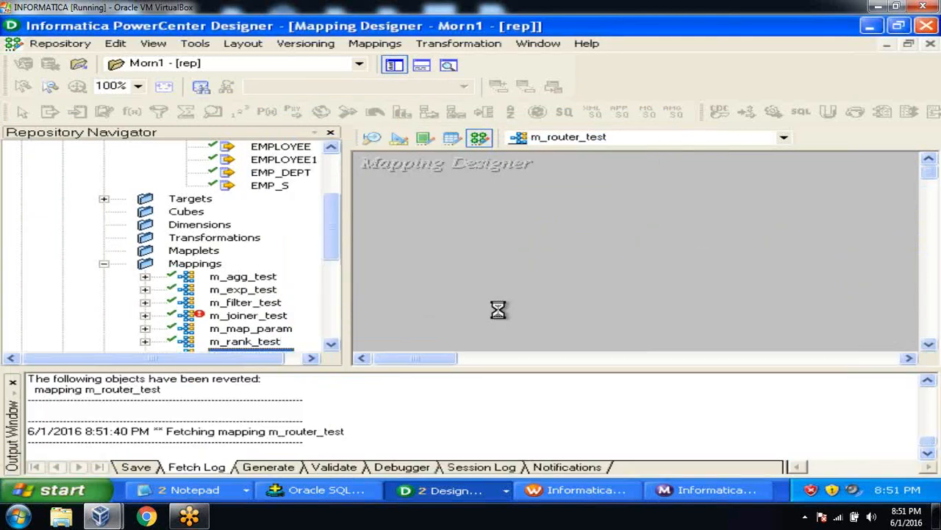
{"action": "left_click", "coordinate": [10, 378]}
Step: Change rtr_check's DNO_10 group filter to DNO = 100 and save the mapping
{"action": "double_click", "coordinate": [774, 244]}
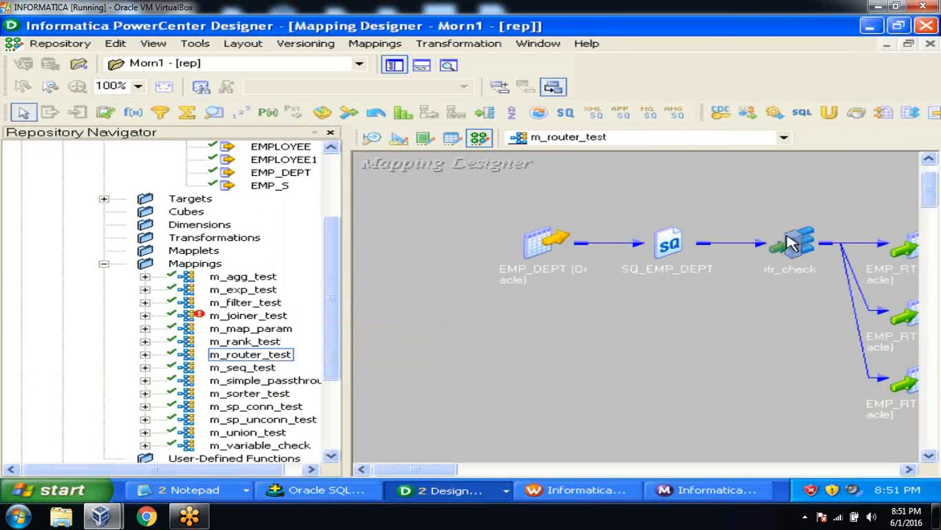
{"action": "double_click", "coordinate": [820, 283]}
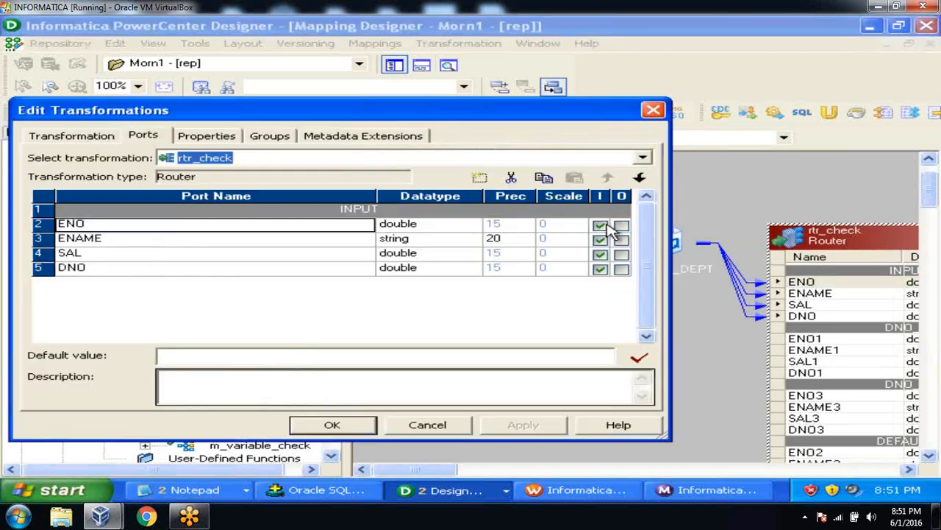
{"action": "left_click", "coordinate": [350, 427]}
{"action": "double_click", "coordinate": [864, 235]}
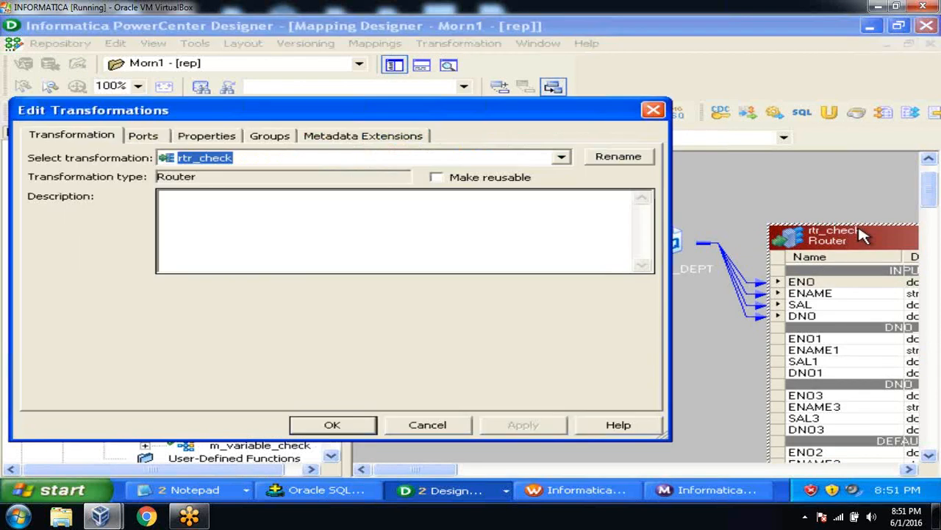
{"action": "left_click", "coordinate": [283, 139]}
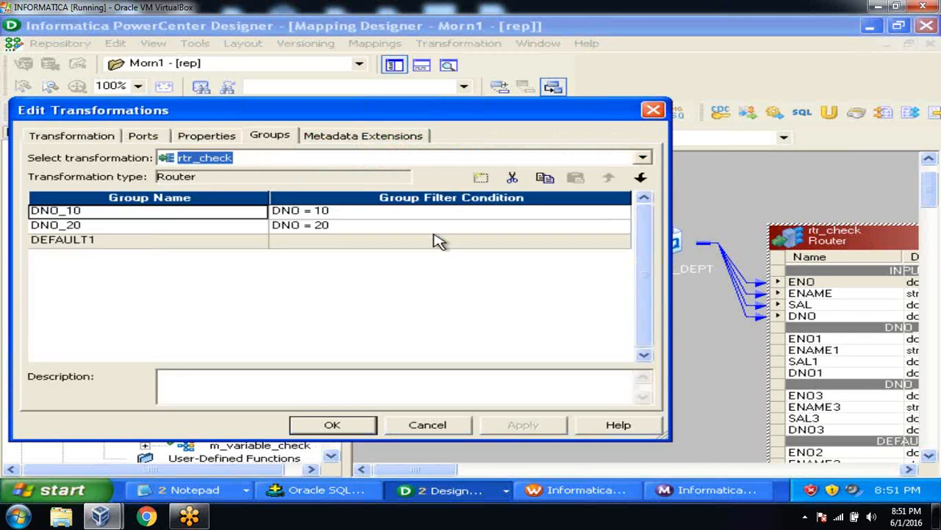
{"action": "left_click", "coordinate": [419, 213]}
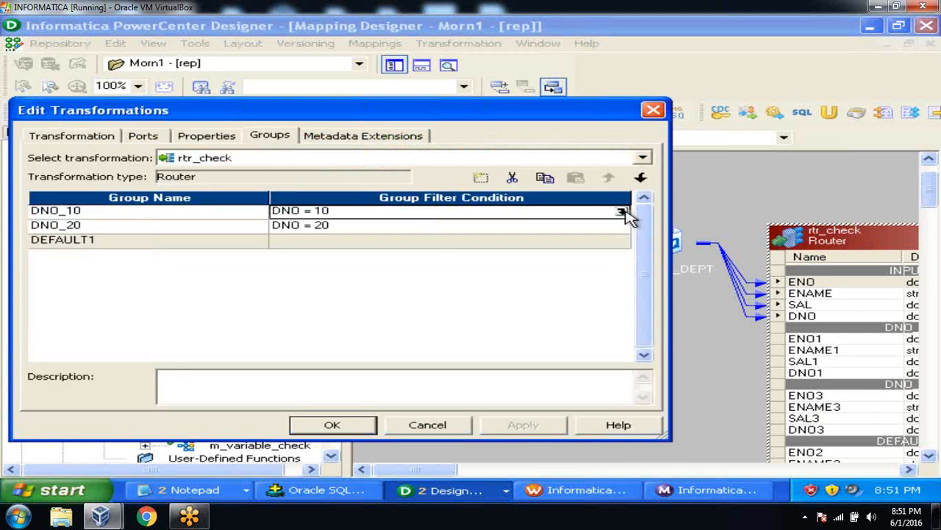
{"action": "left_click", "coordinate": [622, 211]}
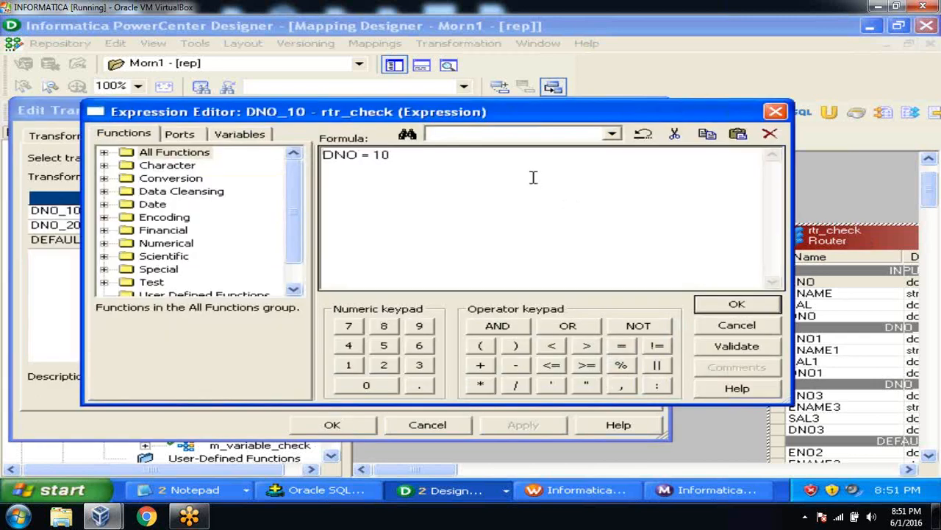
{"action": "left_click", "coordinate": [711, 301]}
{"action": "left_click", "coordinate": [462, 284]}
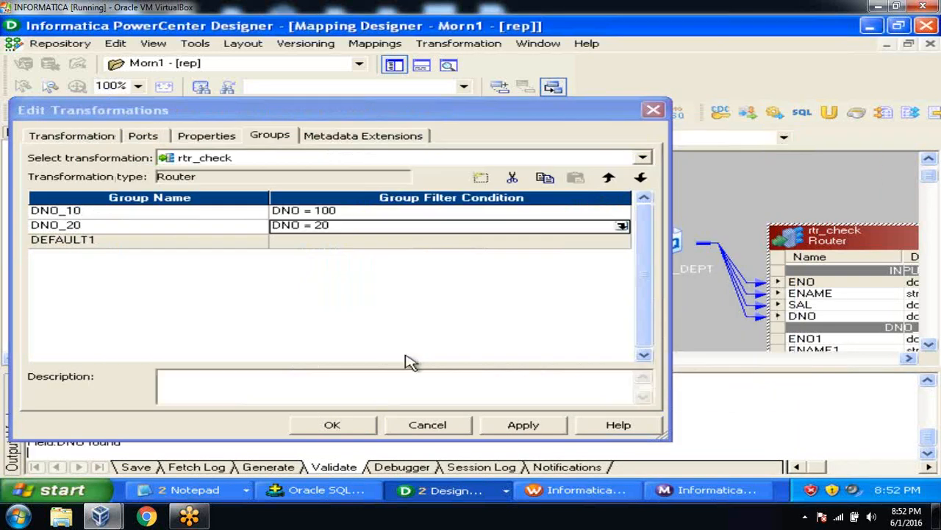
{"action": "left_click", "coordinate": [510, 425]}
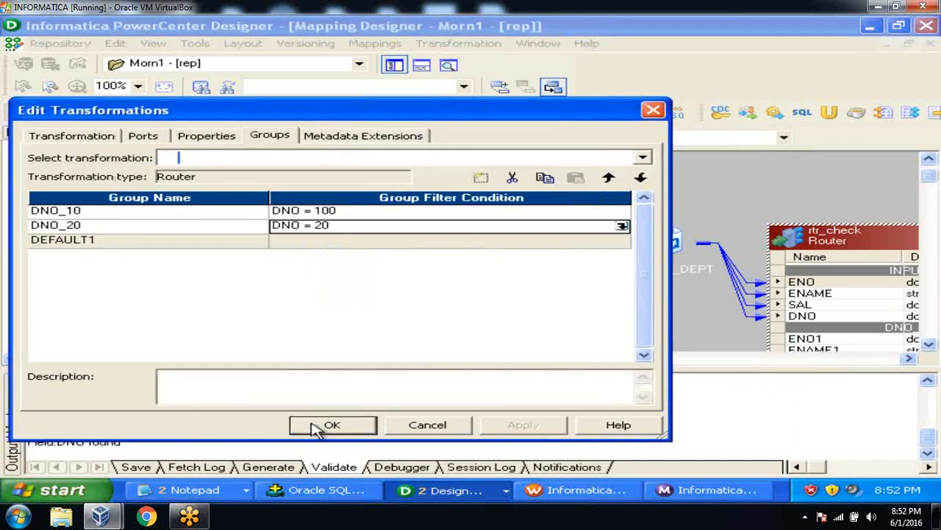
{"action": "left_click", "coordinate": [326, 427]}
{"action": "key", "text": "ctrl+s"}
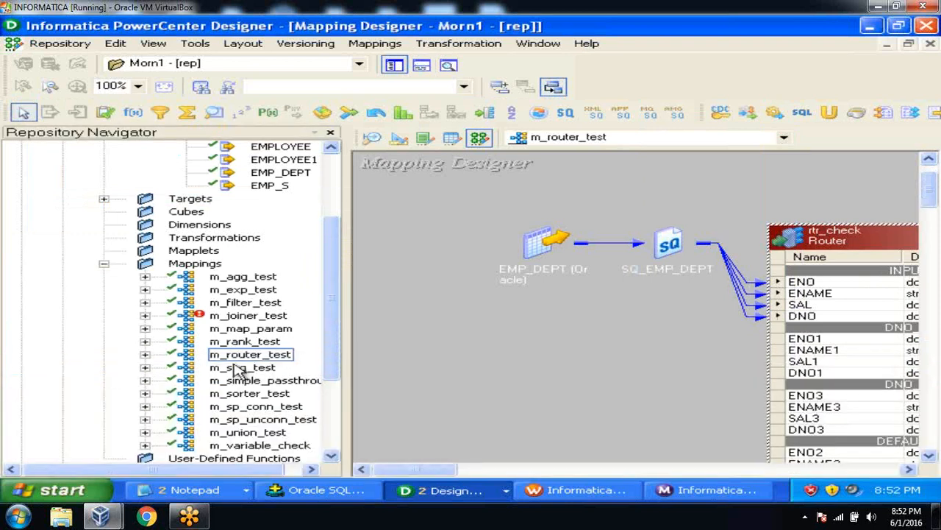
Step: Check in m_router_test using Apply to All
{"action": "right_click", "coordinate": [239, 356]}
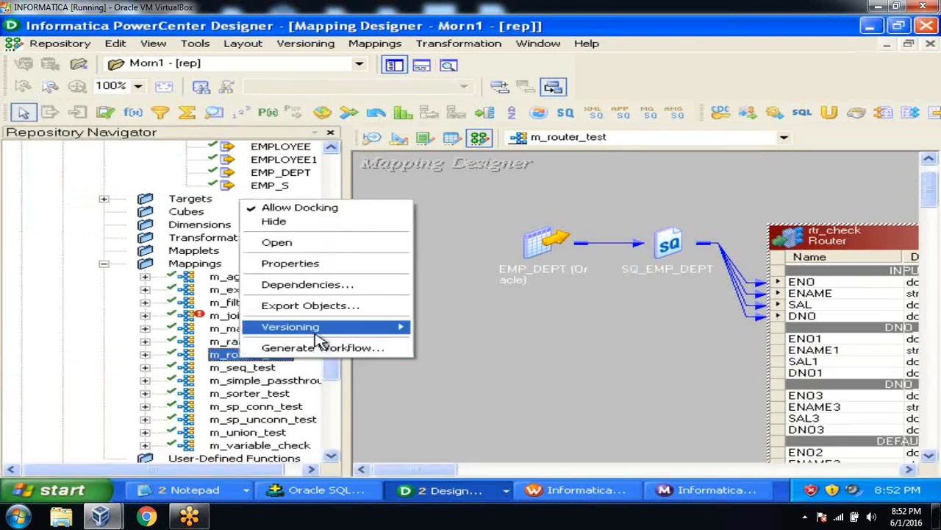
{"action": "mouse_move", "coordinate": [343, 330]}
{"action": "left_click", "coordinate": [441, 327]}
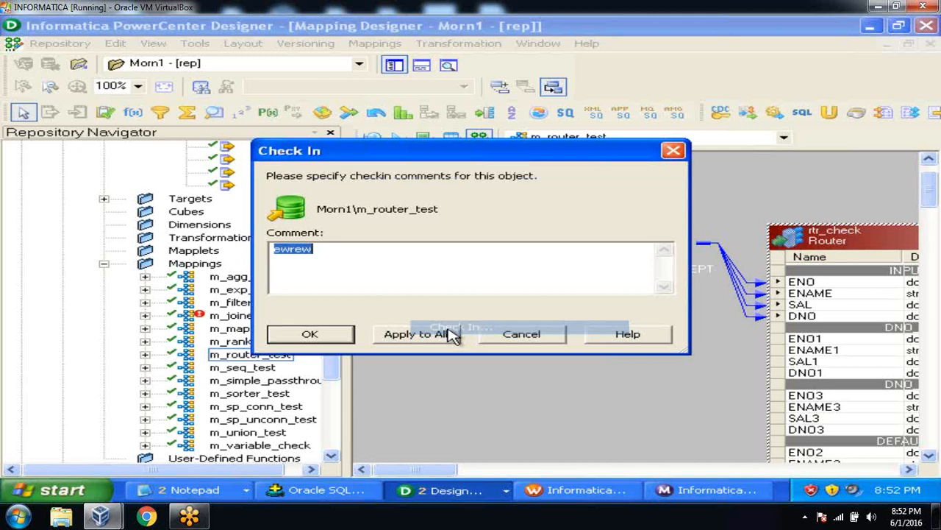
{"action": "left_click", "coordinate": [406, 335]}
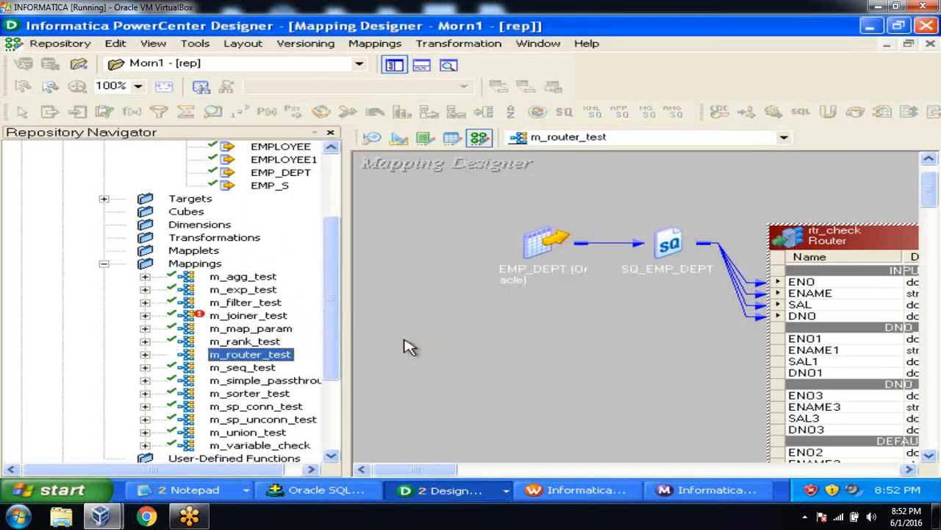
Step: Review m_router_test's version history entries for versions 1 and 2, then close it
{"action": "right_click", "coordinate": [284, 358]}
{"action": "mouse_move", "coordinate": [364, 325]}
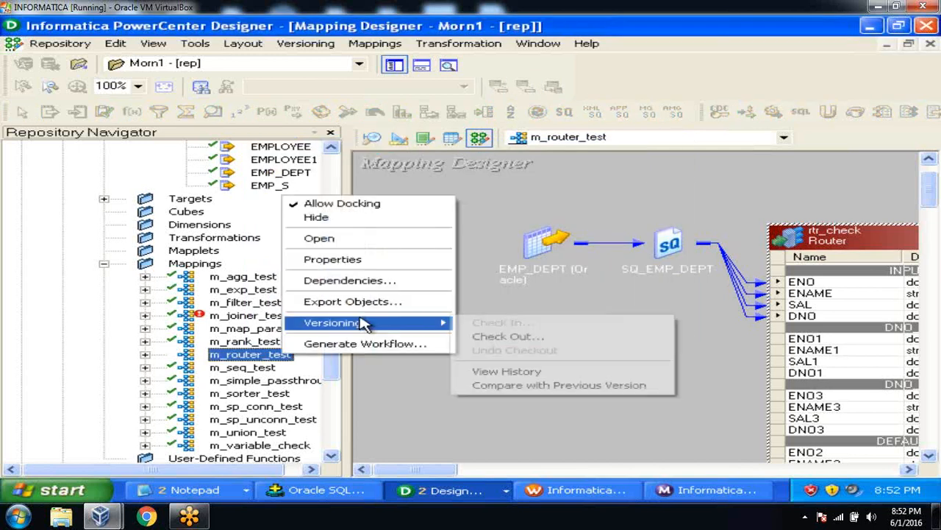
{"action": "left_click", "coordinate": [524, 372]}
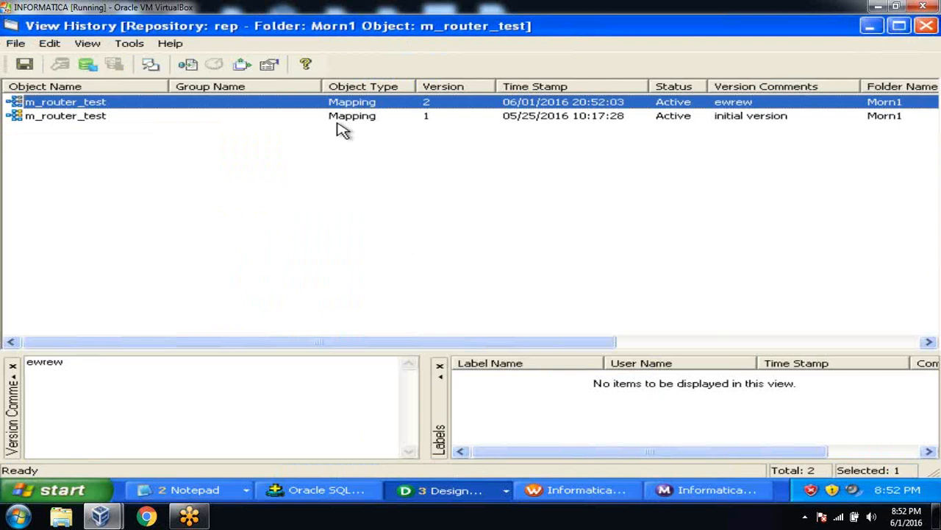
{"action": "left_click", "coordinate": [116, 118]}
{"action": "left_click", "coordinate": [113, 107]}
{"action": "left_click", "coordinate": [113, 118]}
{"action": "left_click", "coordinate": [115, 105]}
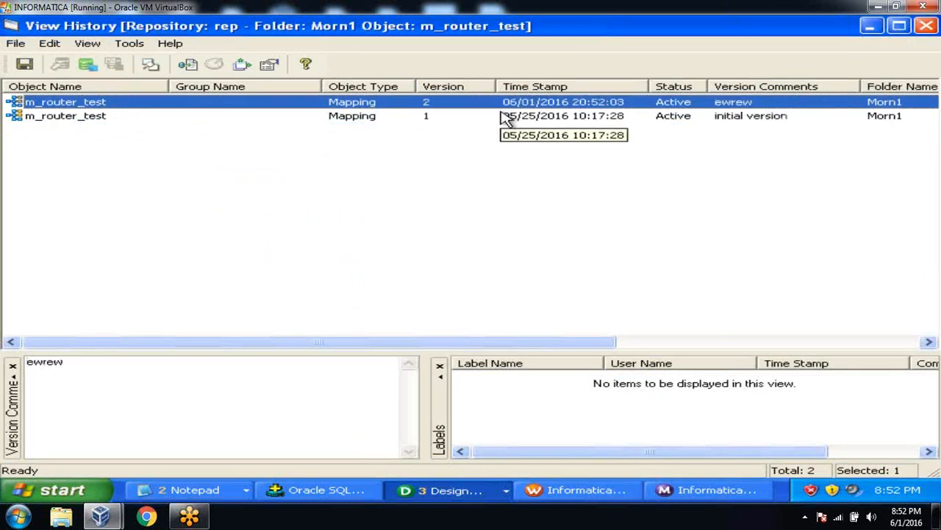
{"action": "left_click", "coordinate": [926, 26]}
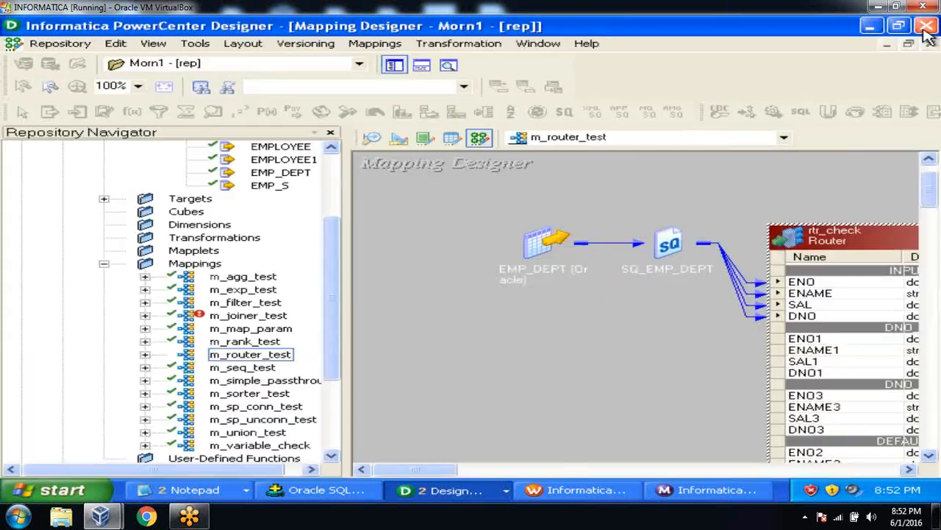
Step: Compare m_router_test with its previous version
{"action": "left_click", "coordinate": [286, 355]}
{"action": "right_click", "coordinate": [286, 355]}
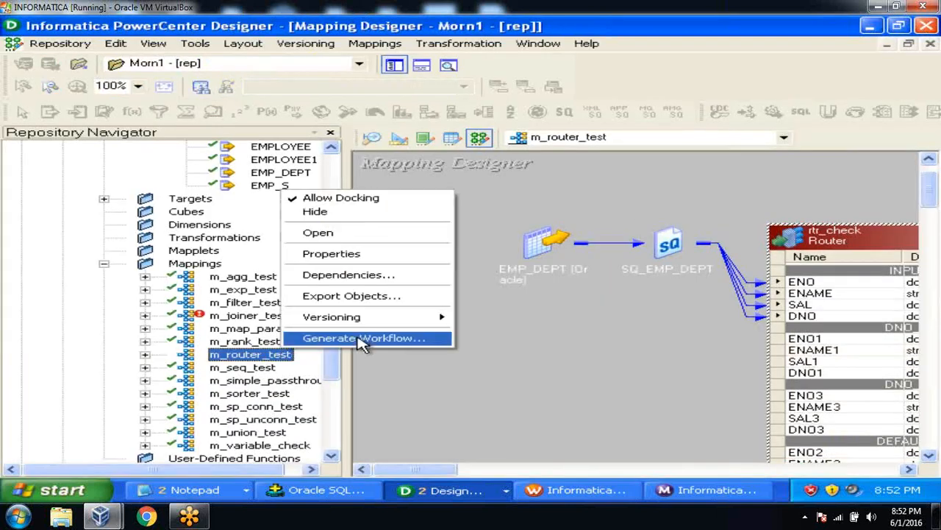
{"action": "mouse_move", "coordinate": [361, 323]}
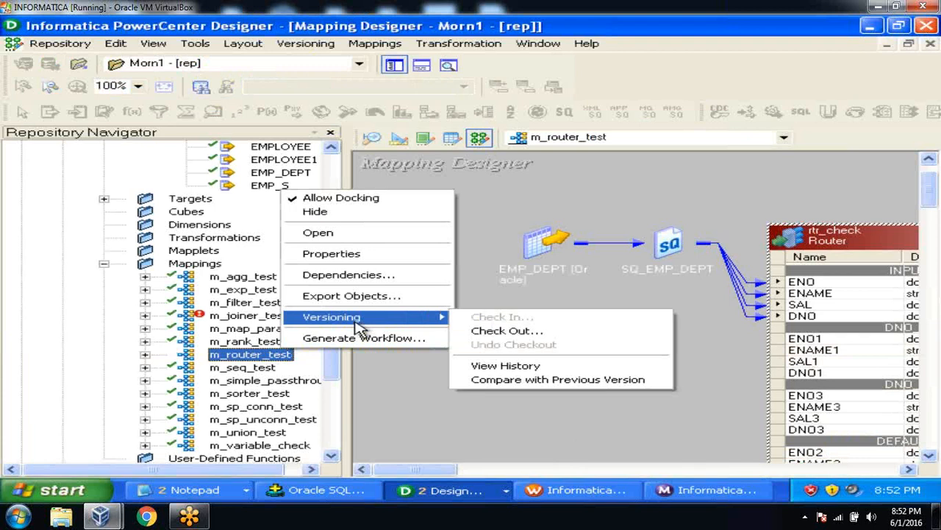
{"action": "left_click", "coordinate": [534, 380]}
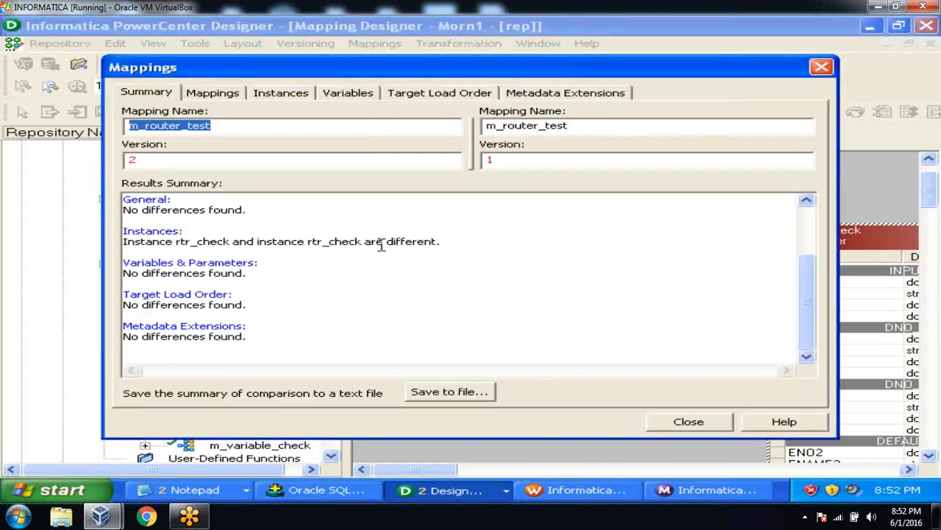
{"action": "double_click", "coordinate": [494, 159]}
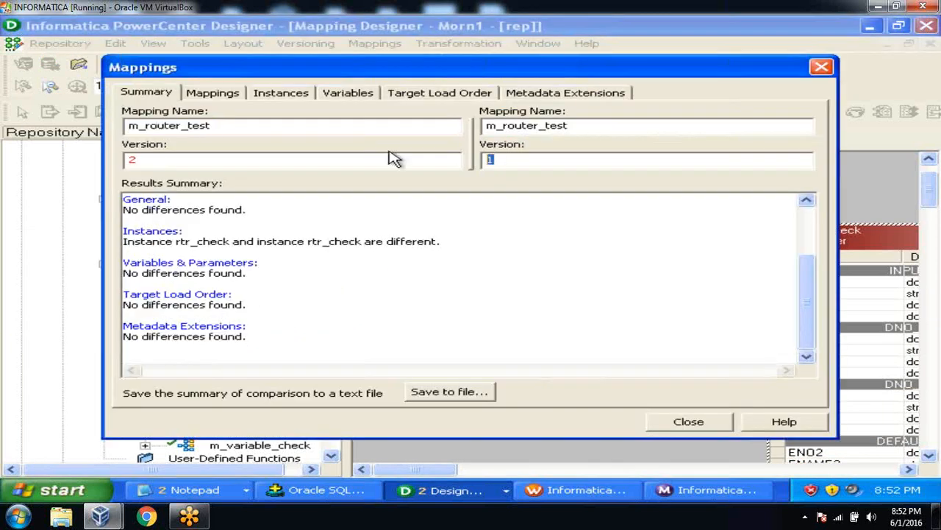
Step: Review the Mappings and Instances tabs, inspecting rtr_check and SQ_EMP_DEPT
{"action": "left_click", "coordinate": [233, 95]}
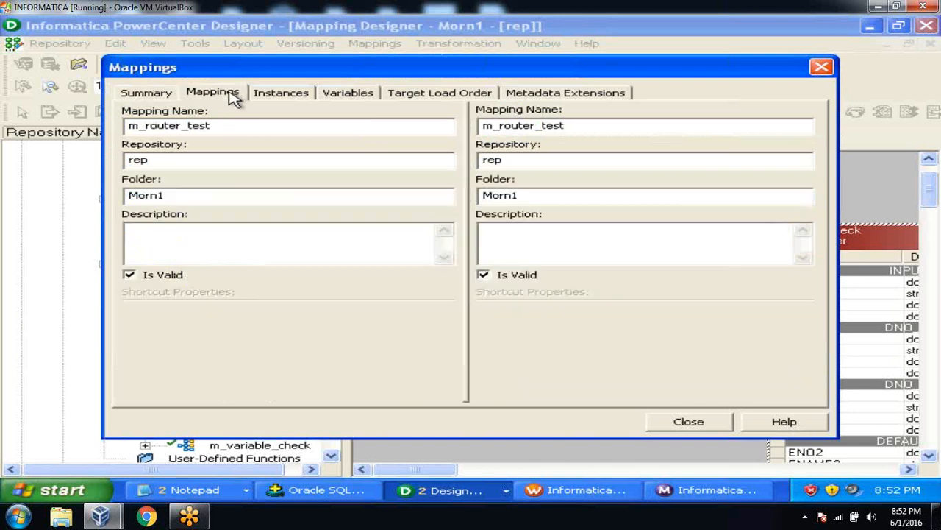
{"action": "left_click", "coordinate": [284, 100]}
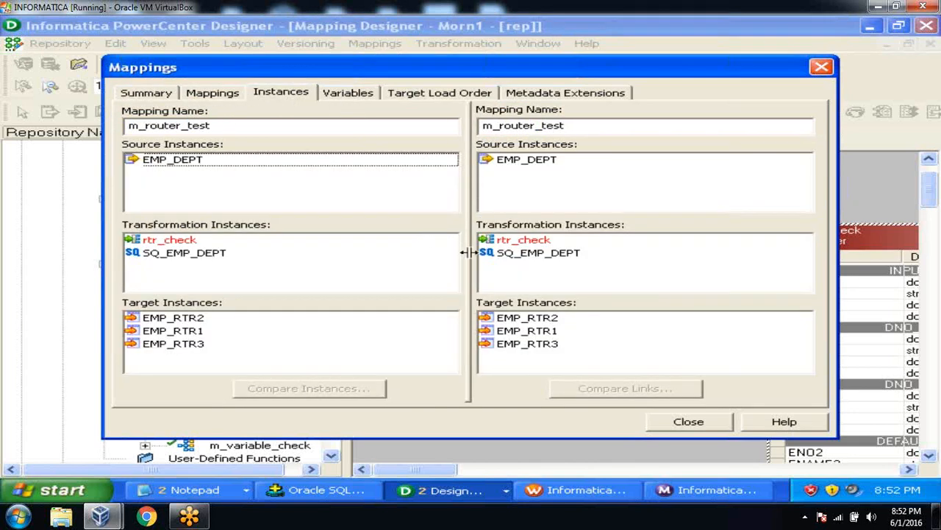
{"action": "left_click", "coordinate": [184, 241]}
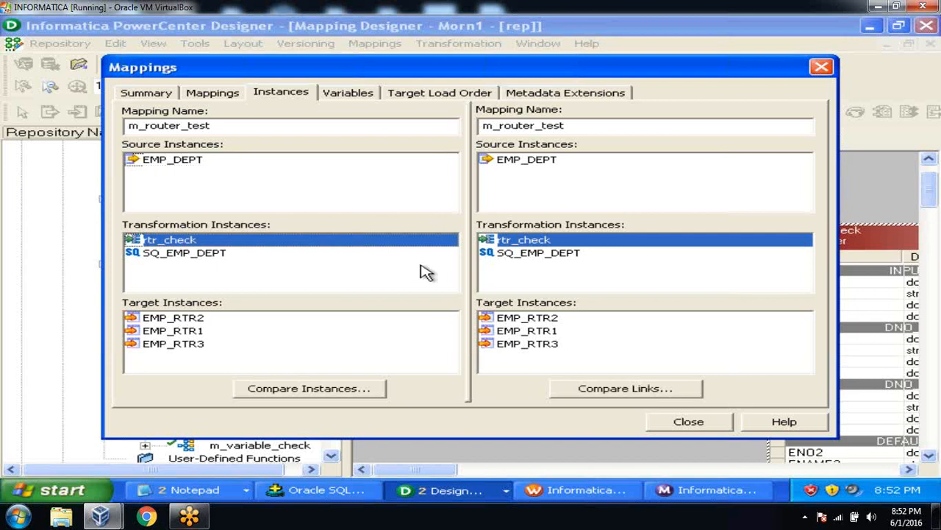
{"action": "left_click", "coordinate": [197, 257]}
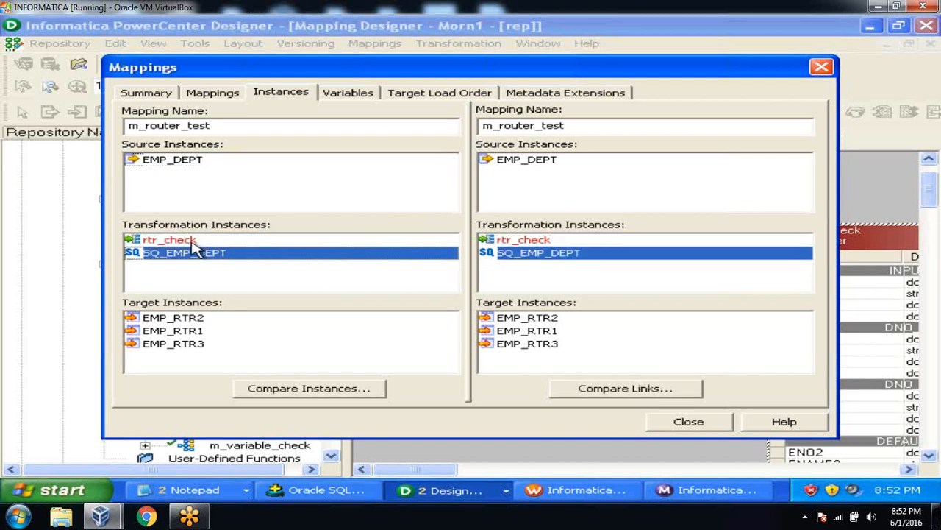
Step: Compare rtr_check's tabs across versions, finding DNO_10's filter changed from DNO = 10 to DNO = 100
{"action": "double_click", "coordinate": [191, 241]}
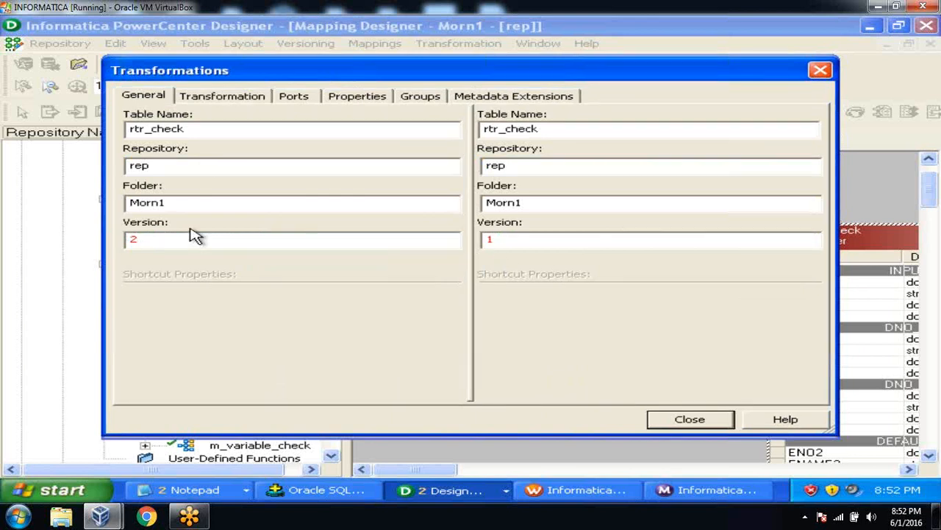
{"action": "left_click", "coordinate": [230, 102]}
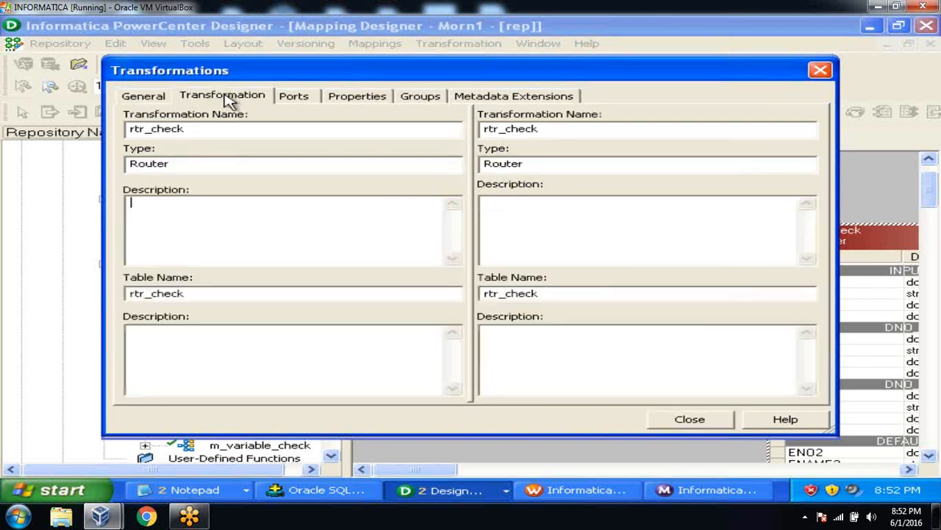
{"action": "left_click", "coordinate": [302, 106]}
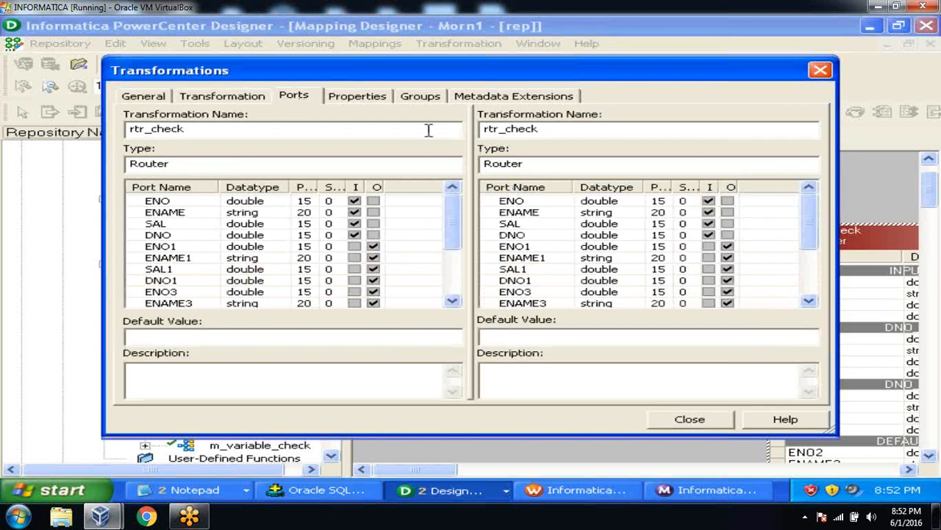
{"action": "left_click", "coordinate": [359, 97]}
{"action": "left_click", "coordinate": [417, 98]}
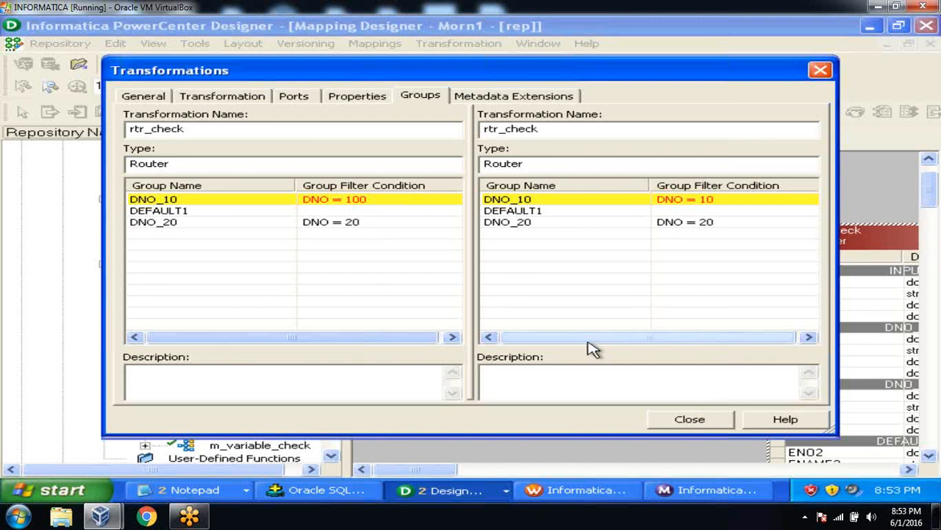
Step: Close the rtr_check and mapping comparison dialogs, returning to m_router_test
{"action": "left_click", "coordinate": [697, 427]}
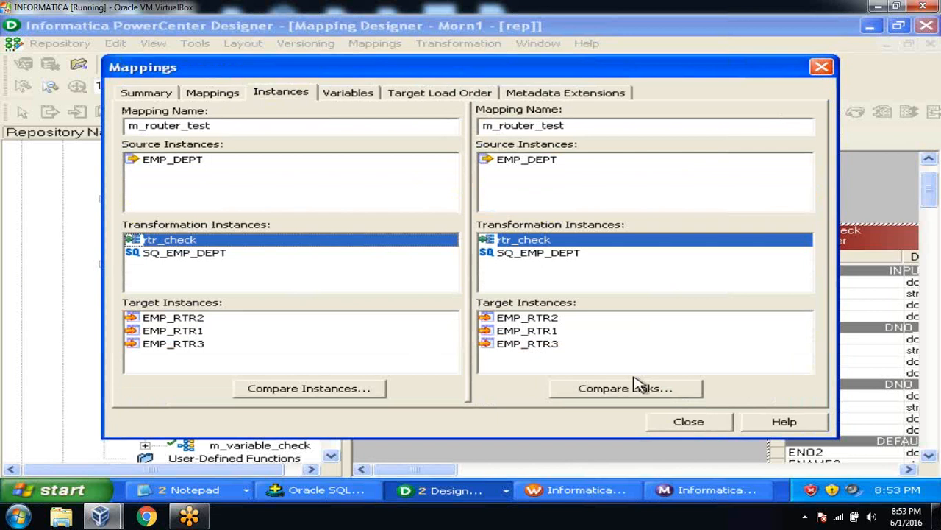
{"action": "left_click", "coordinate": [684, 424]}
{"action": "left_click", "coordinate": [502, 341]}
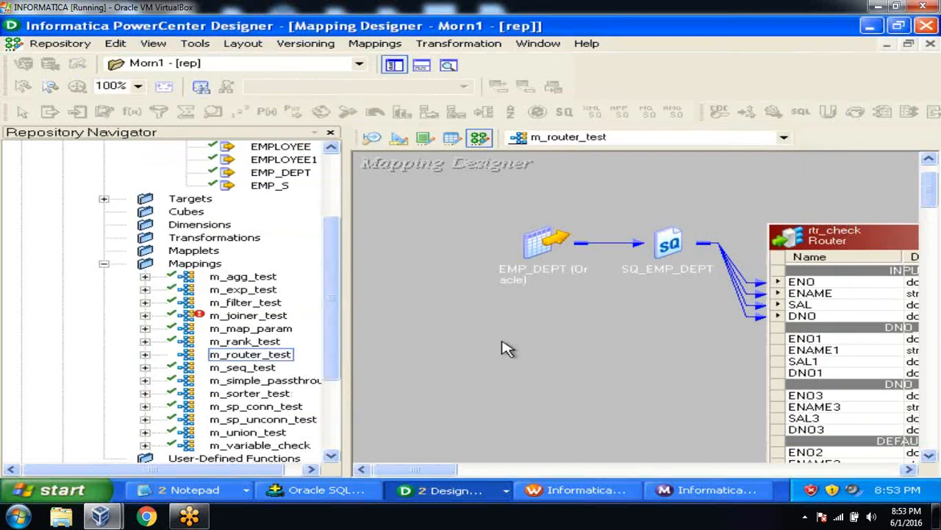